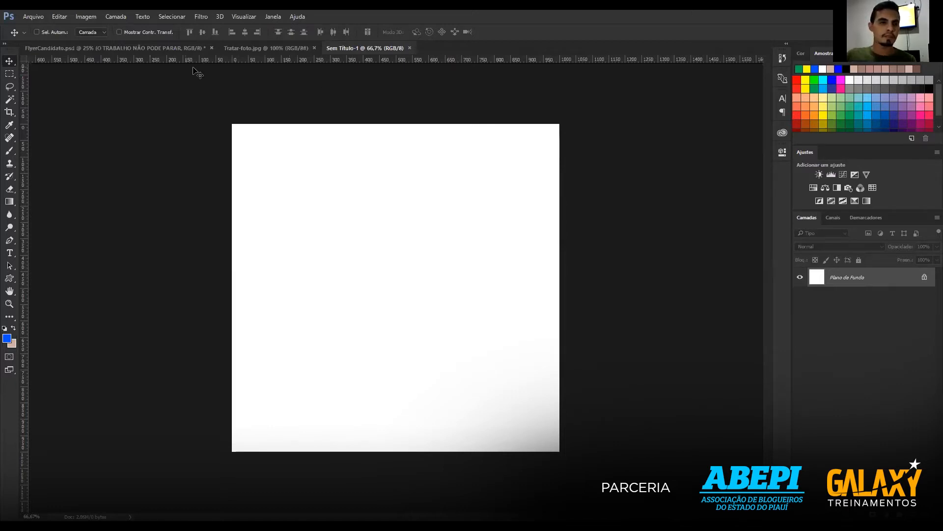
# Switch to FlyerCandidato.psd and inspect its image size and the available width units without changing anything.
pyautogui.click(139, 48)
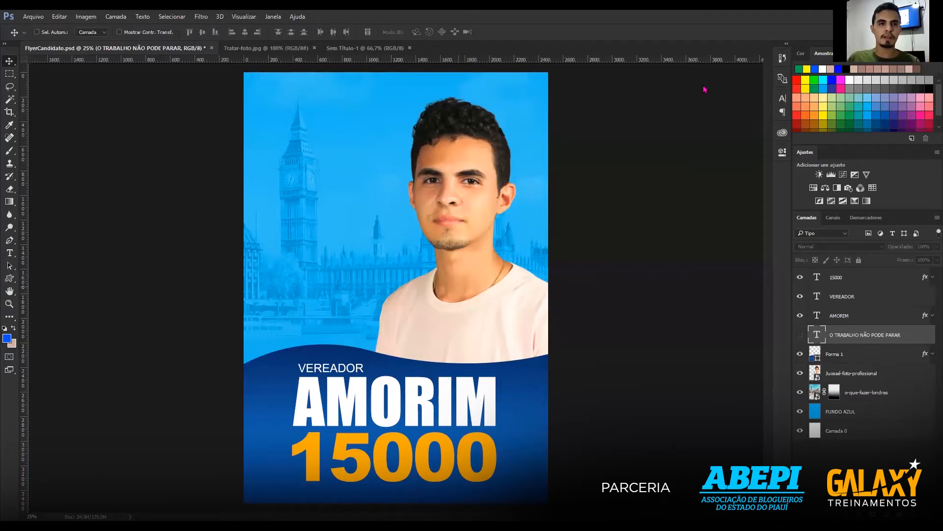
pyautogui.click(86, 16)
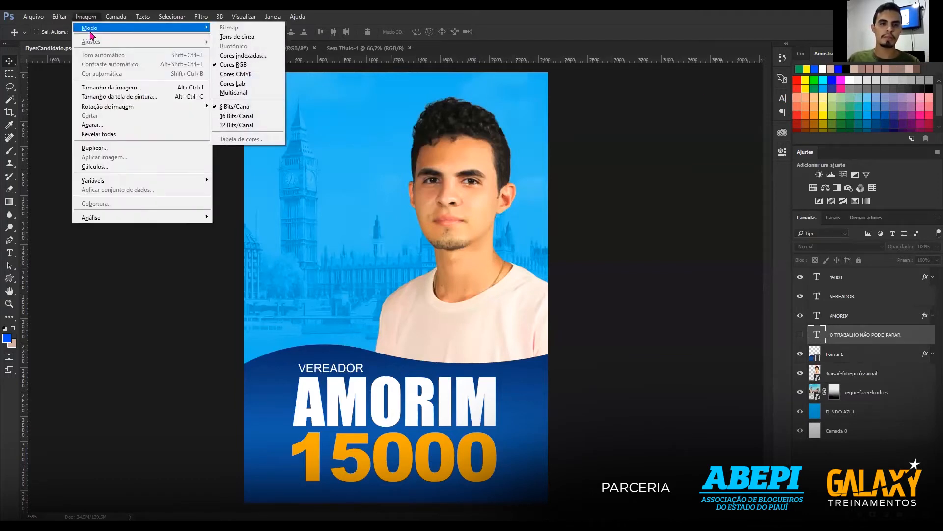
pyautogui.click(90, 89)
pyautogui.click(588, 191)
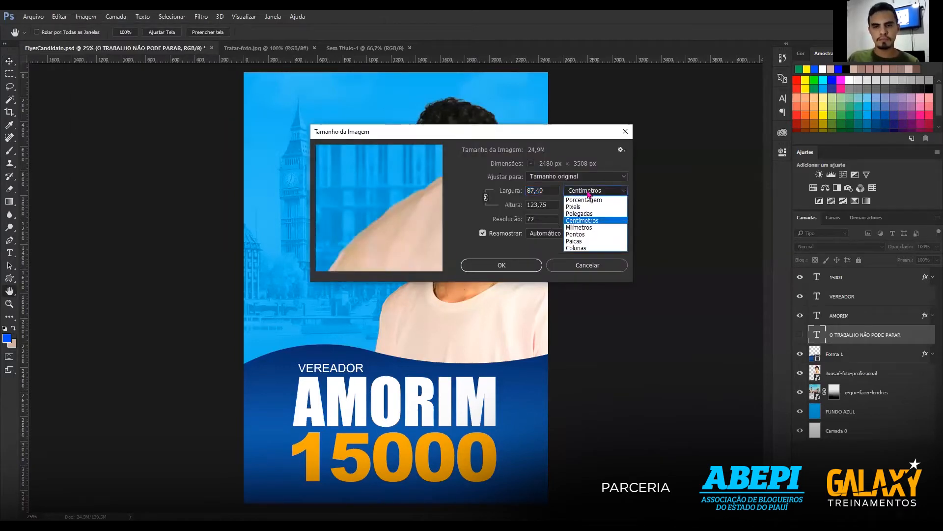
pyautogui.click(588, 192)
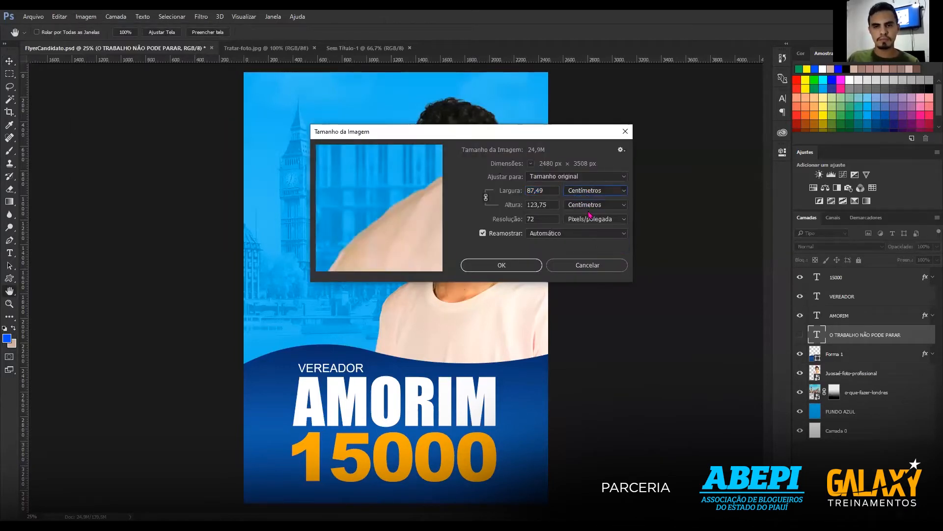
pyautogui.click(581, 266)
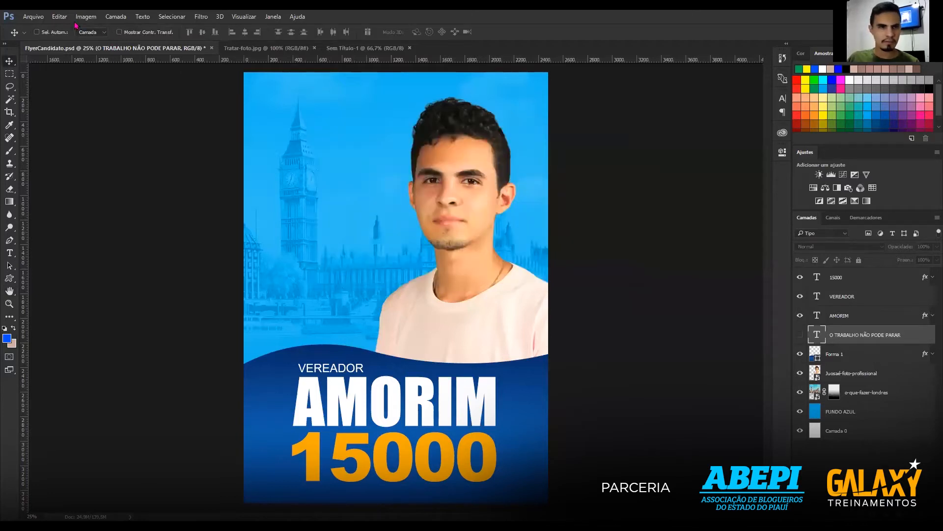
# Examine the flyer's canvas size in centimetres and in pixels, keeping the dimensions and centred anchor as they are.
pyautogui.click(59, 16)
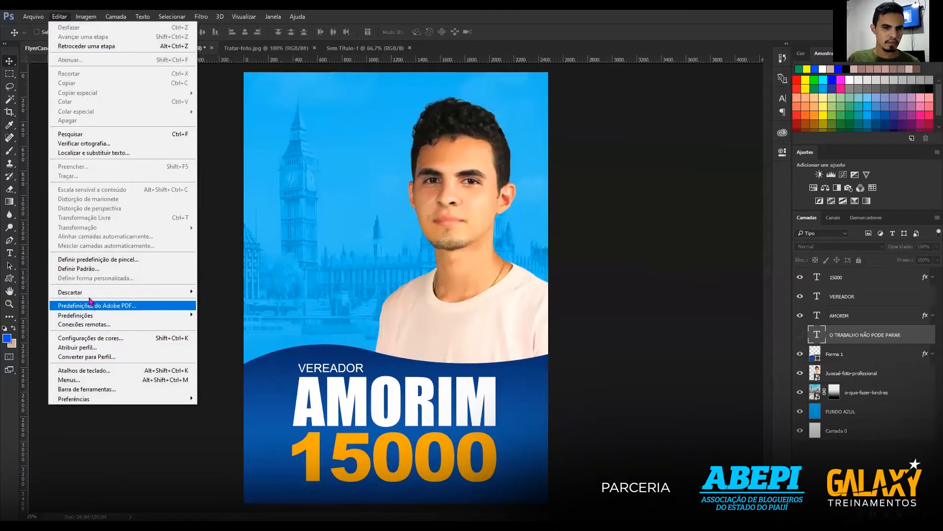
pyautogui.moveTo(34, 17)
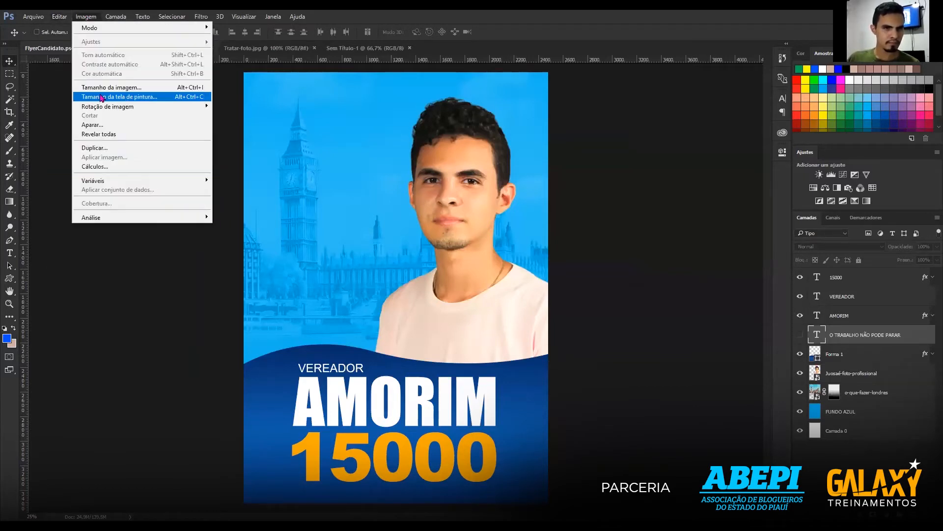
pyautogui.click(104, 96)
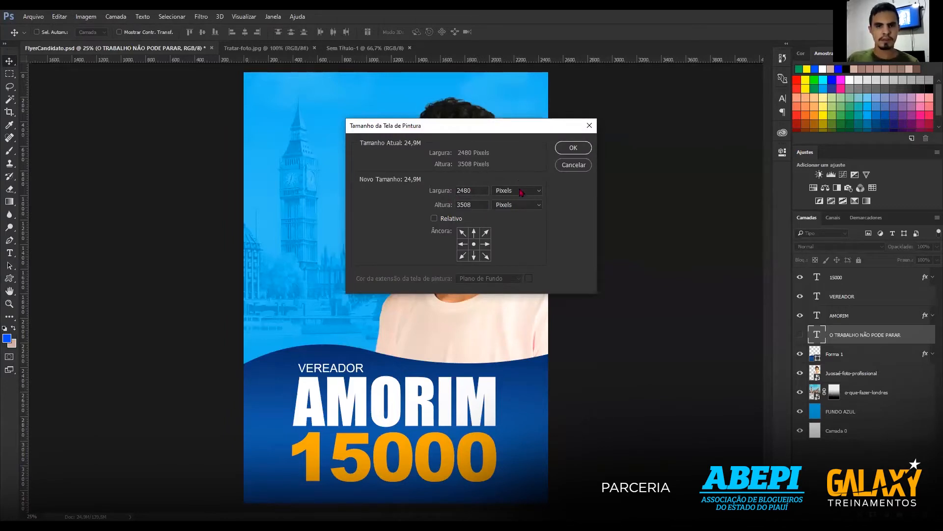
pyautogui.click(521, 192)
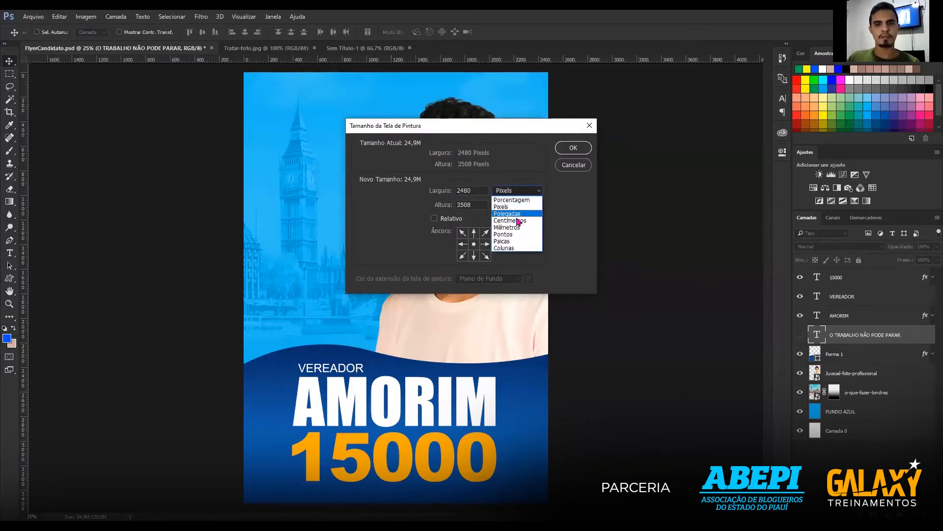
pyautogui.click(519, 220)
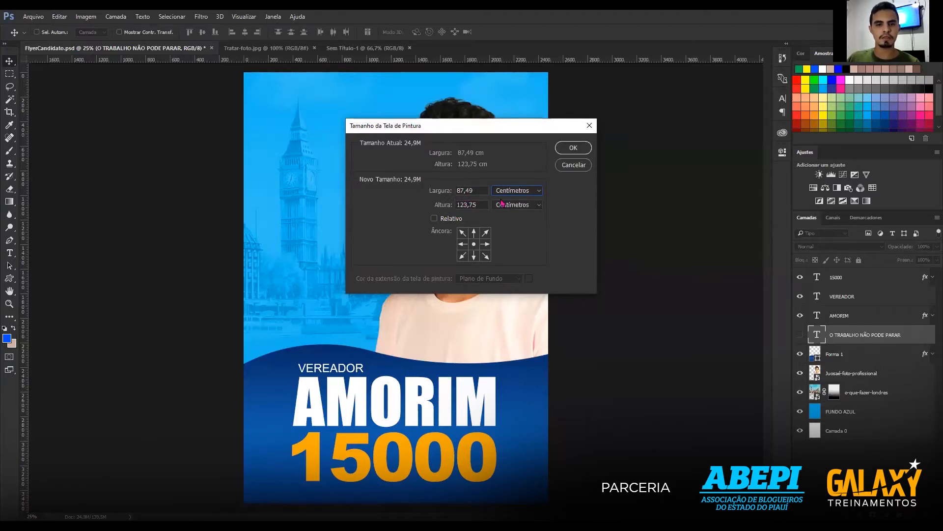
pyautogui.click(515, 192)
pyautogui.click(505, 211)
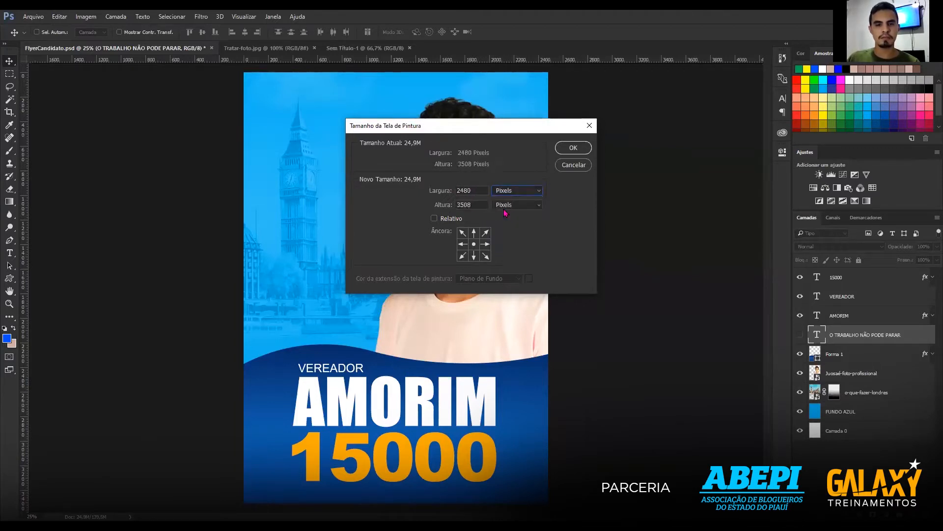
pyautogui.click(478, 203)
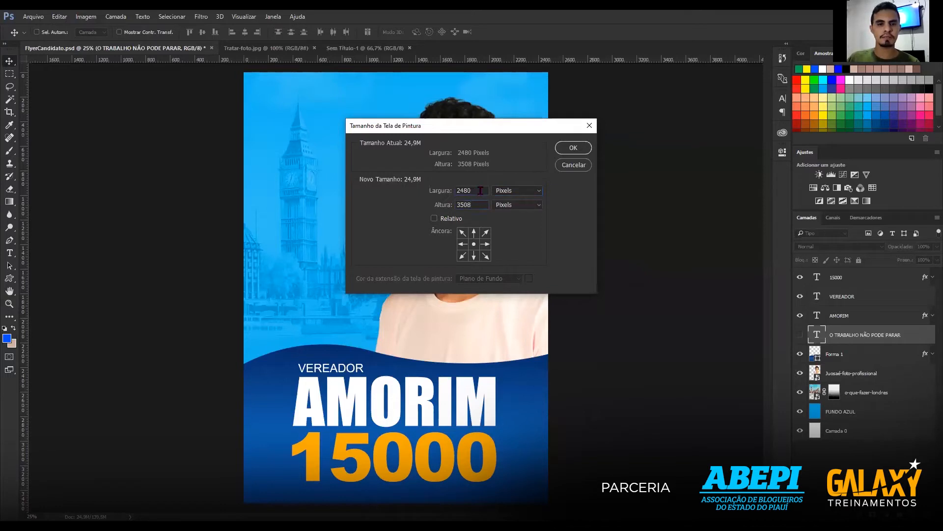
pyautogui.click(485, 244)
pyautogui.click(475, 244)
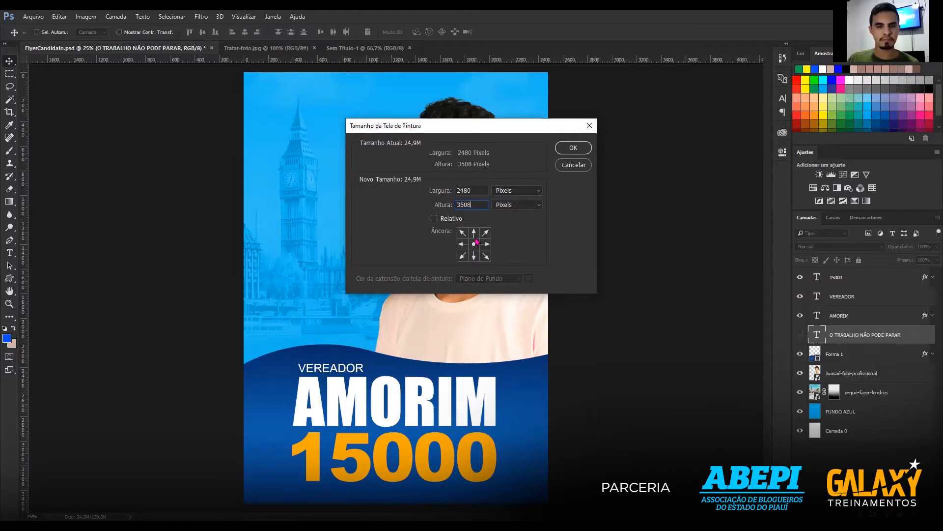
pyautogui.click(566, 154)
# Start a new document from the A4 print preset and set its resolution to 72 pixels per inch.
pyautogui.click(39, 15)
pyautogui.click(53, 28)
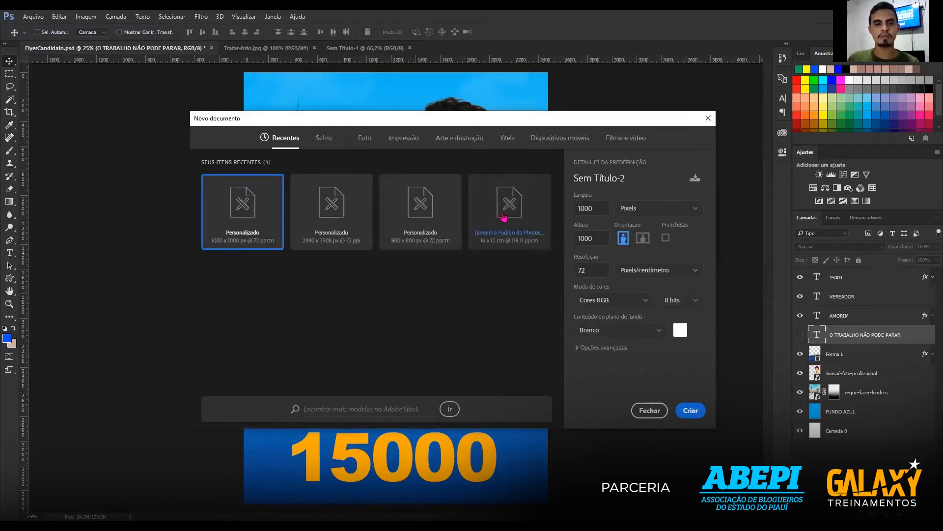
pyautogui.click(399, 141)
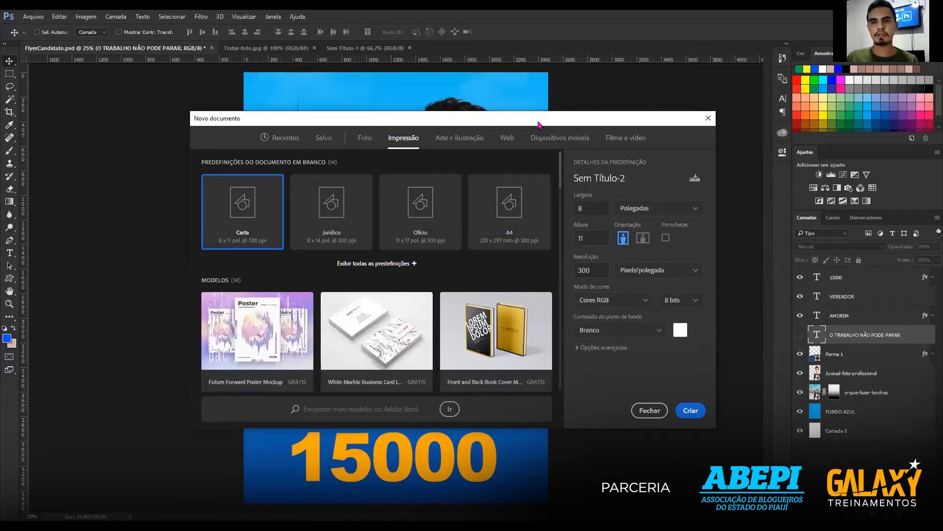
pyautogui.moveTo(538, 122); pyautogui.dragTo(468, 122)
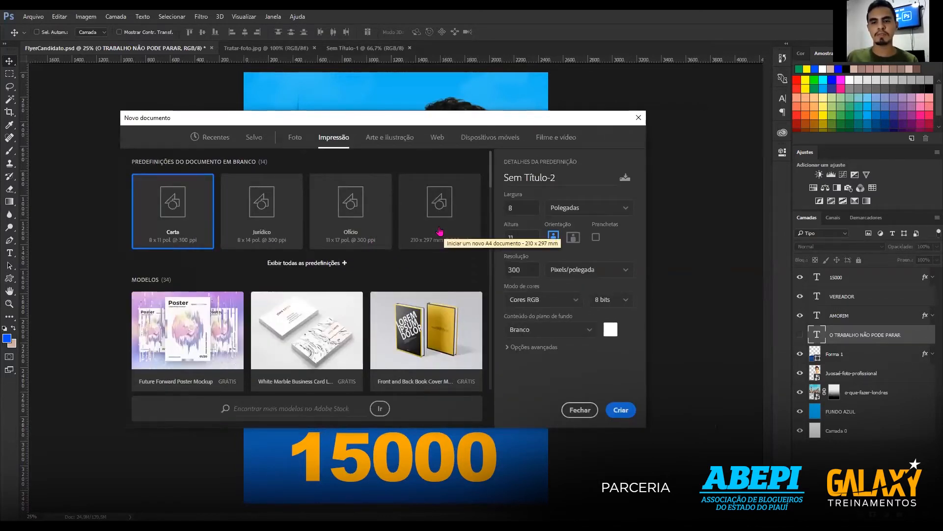
pyautogui.click(440, 231)
pyautogui.doubleClick(519, 270)
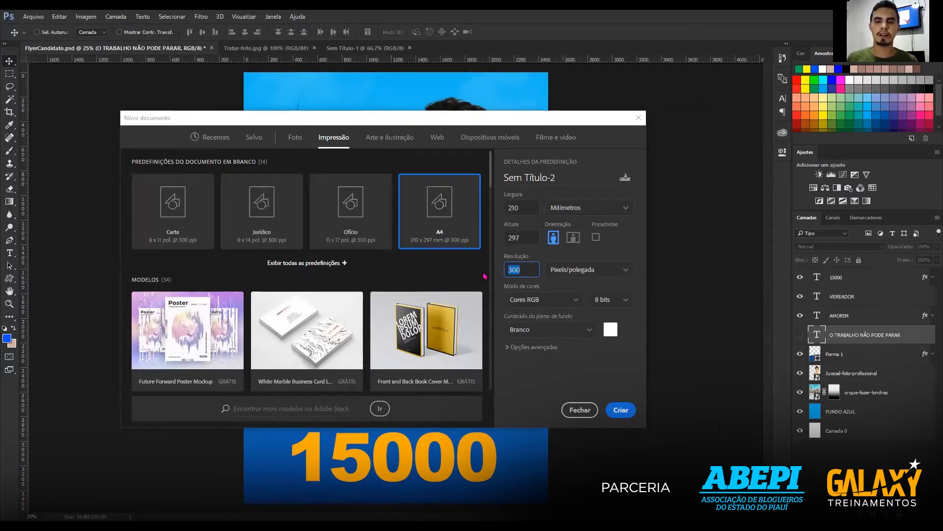
pyautogui.write('72')
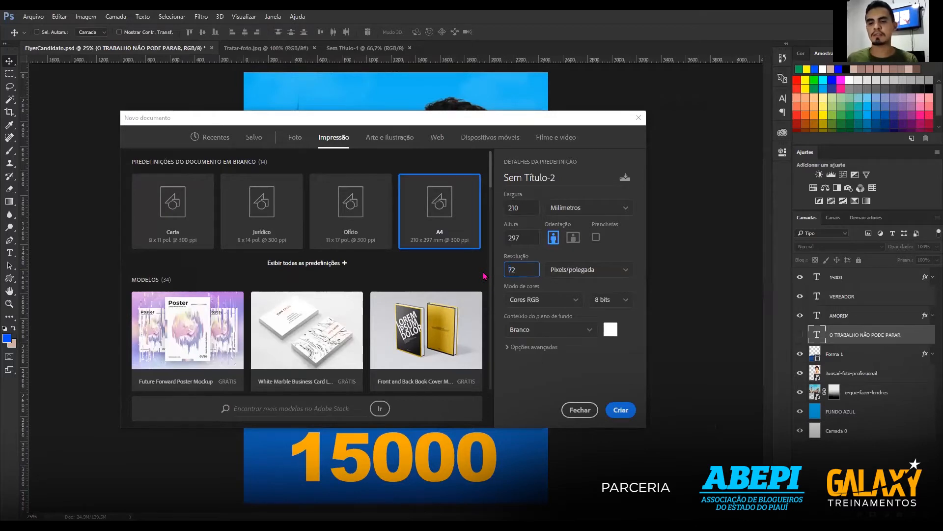
# Switch the new document's units to centimetres, set its resolution to 100 pixels per inch, and create it.
pyautogui.doubleClick(511, 269)
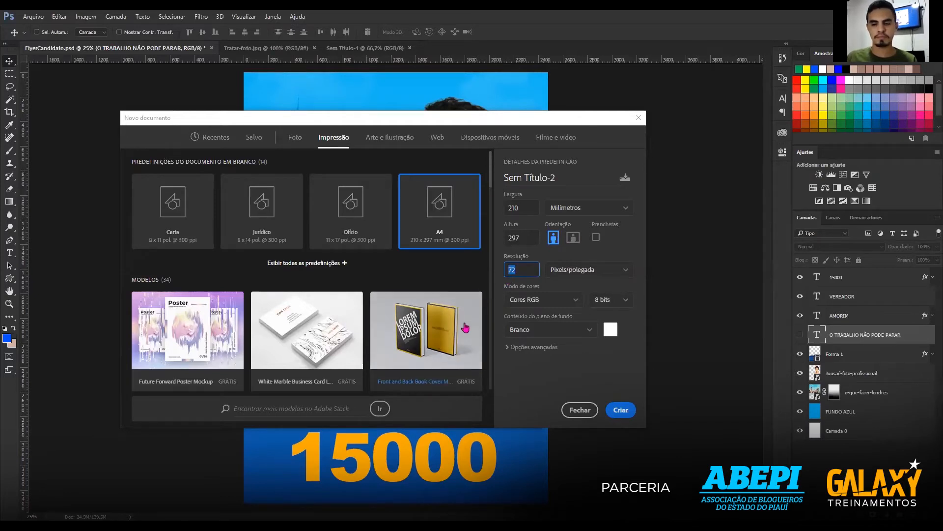
pyautogui.click(558, 211)
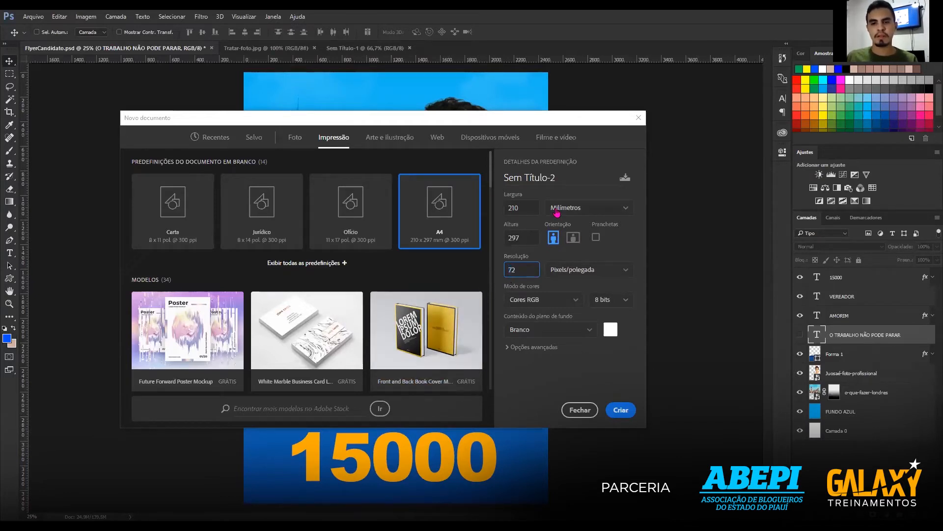
pyautogui.click(568, 257)
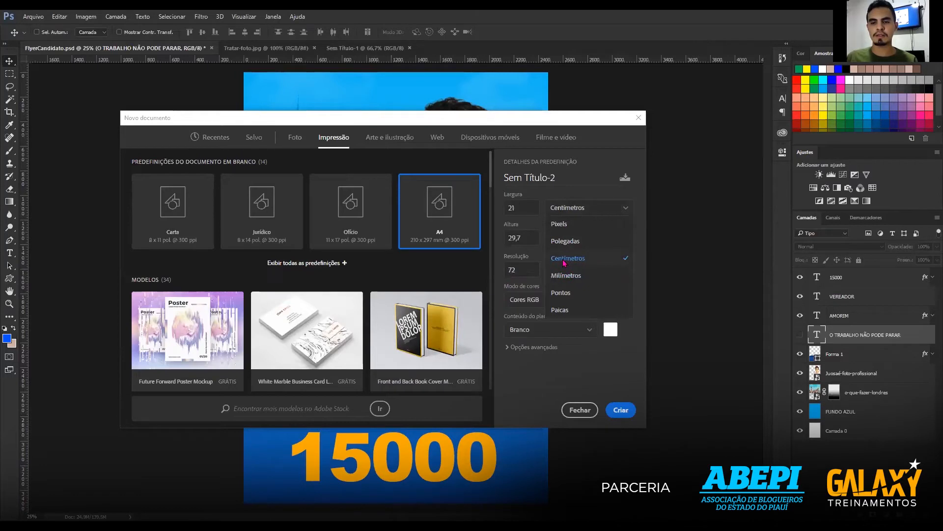
pyautogui.click(529, 209)
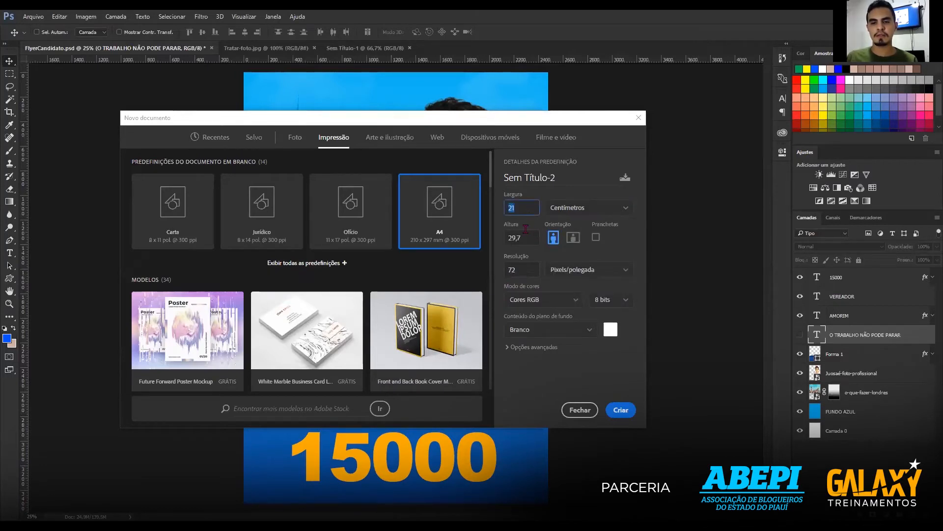
pyautogui.click(519, 239)
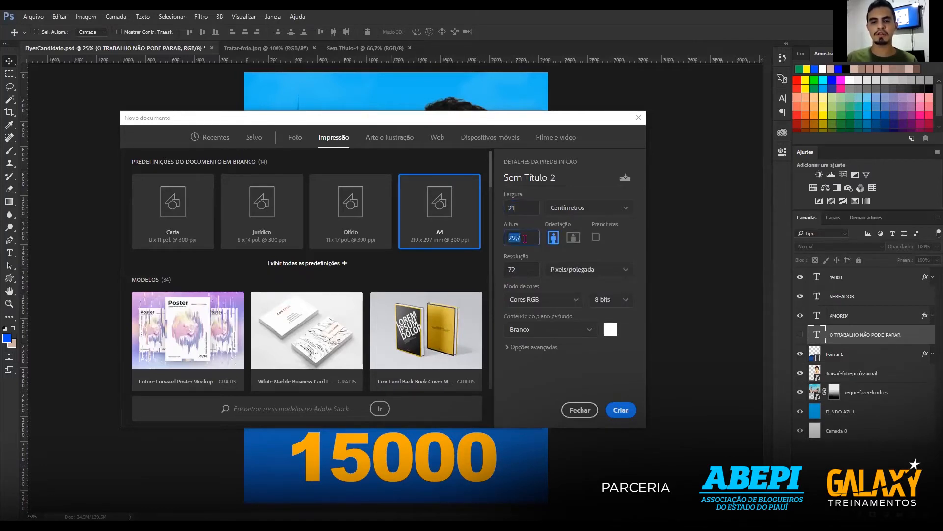
pyautogui.click(521, 266)
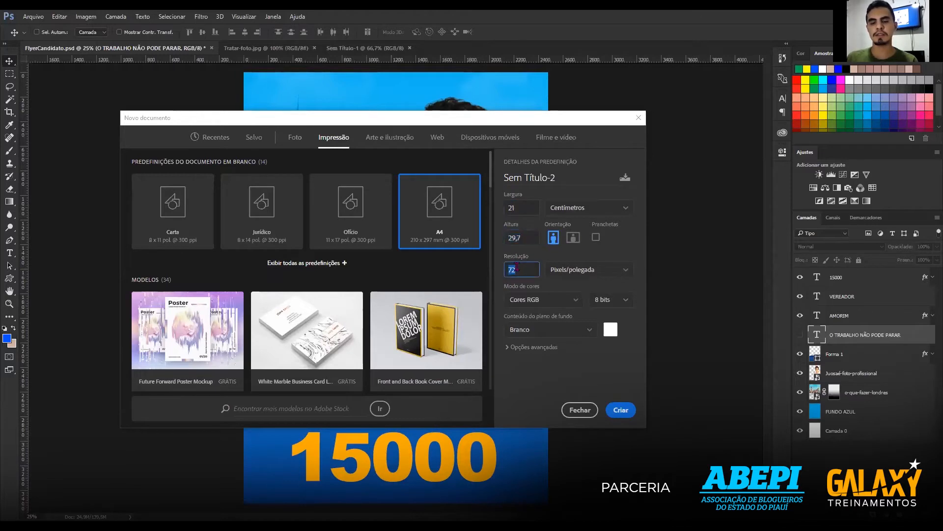
pyautogui.write('100')
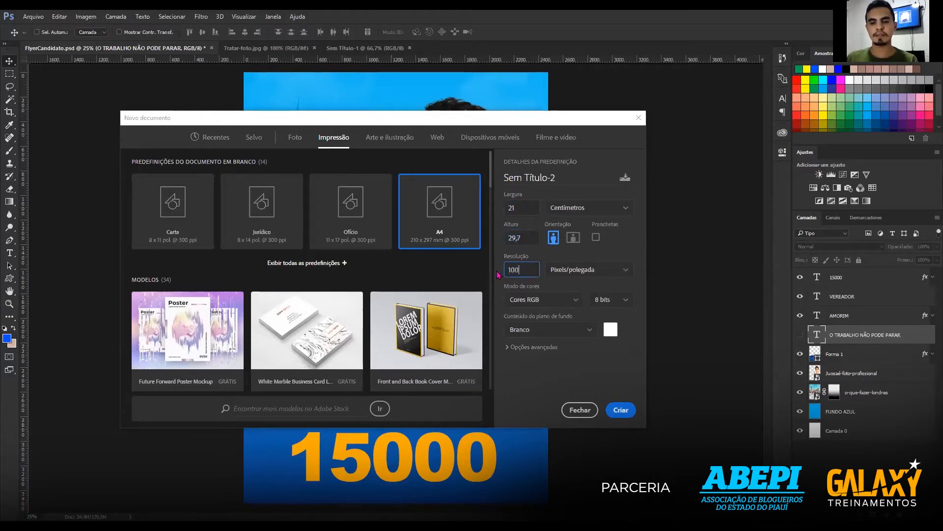
pyautogui.click(532, 283)
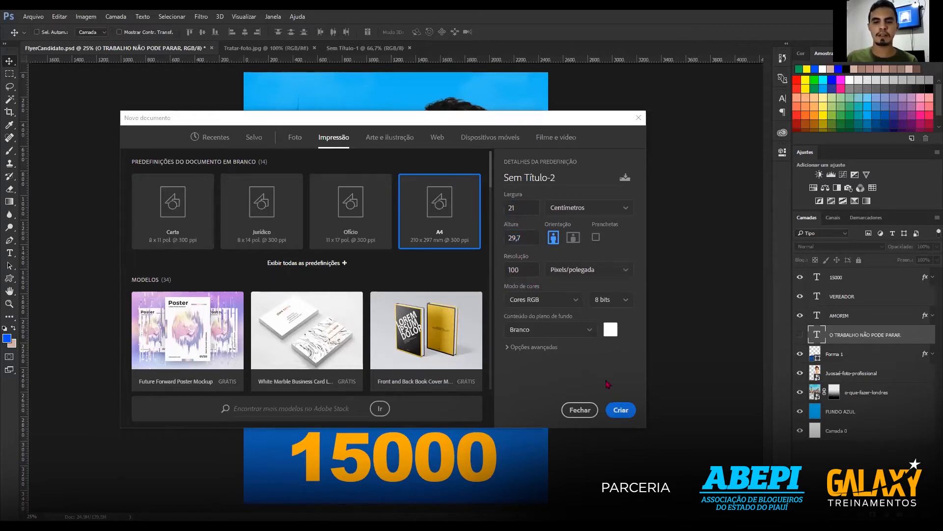
pyautogui.click(619, 408)
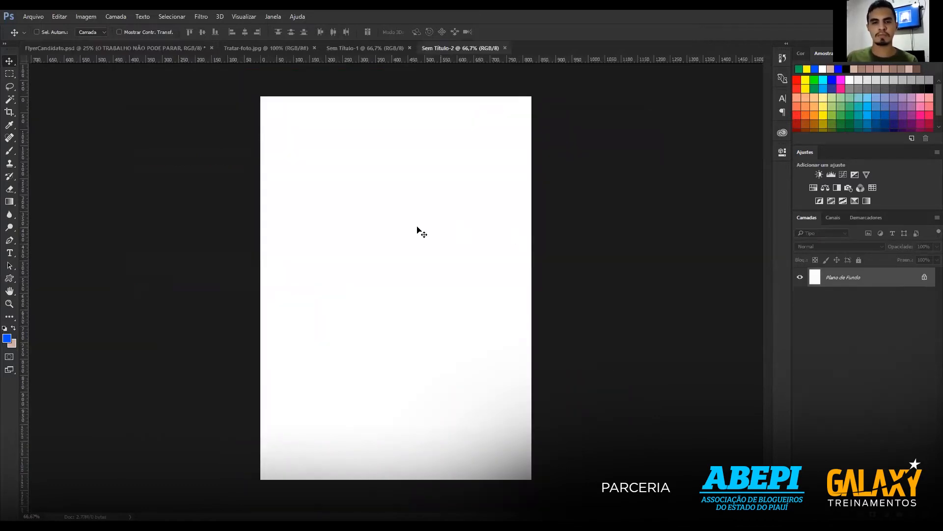
# Try to move the background layer of the blank A4 document, dismiss the conversion to a normal layer, and close the document.
pyautogui.click(419, 320)
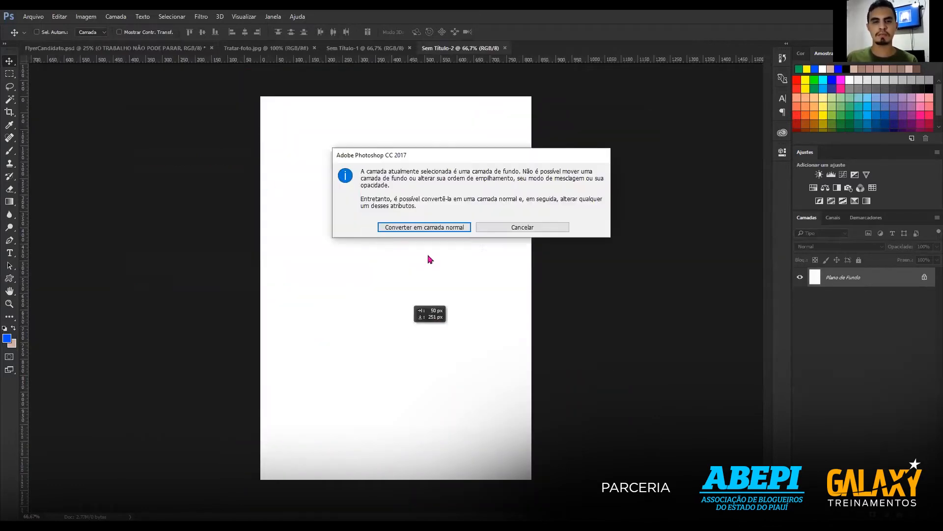
pyautogui.click(515, 232)
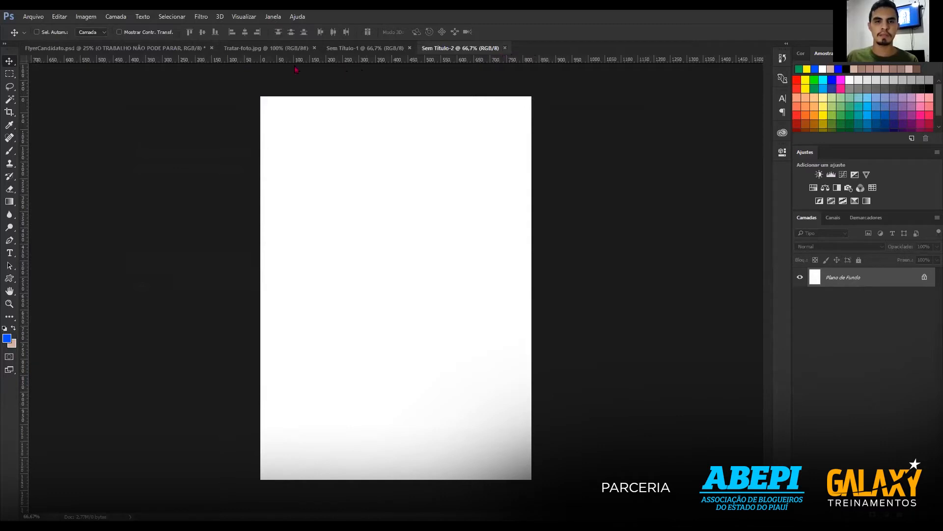
pyautogui.click(504, 48)
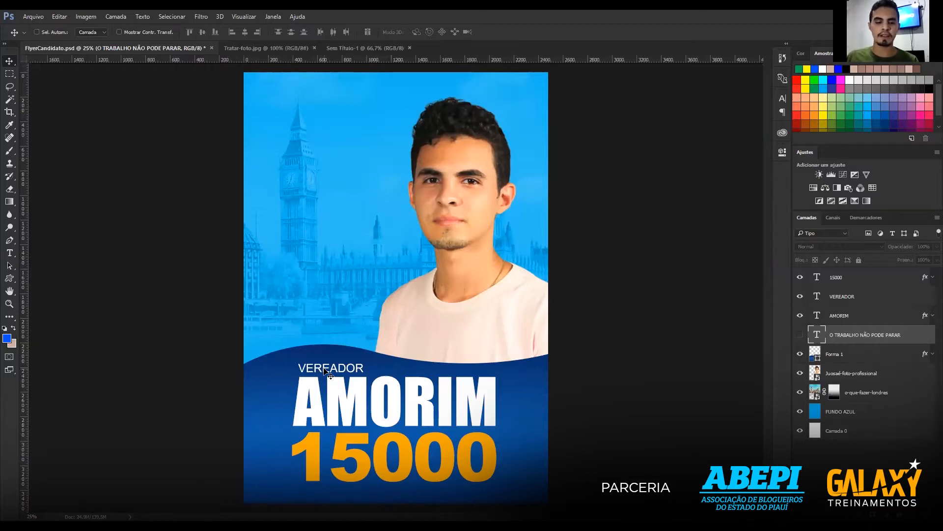
# Move the candidate's photo layer slightly up and to the left on the flyer.
pyautogui.click(846, 376)
pyautogui.moveTo(544, 323); pyautogui.dragTo(535, 306)
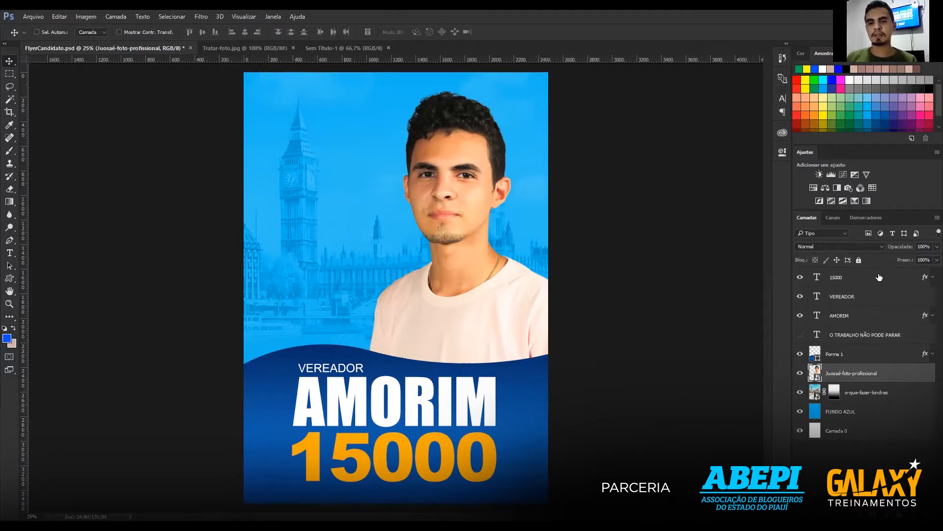
# Review the flyer's layers by selecting the 15000, VEREADOR, candidate name, slogan and Forma 1 layers in turn.
pyautogui.click(852, 276)
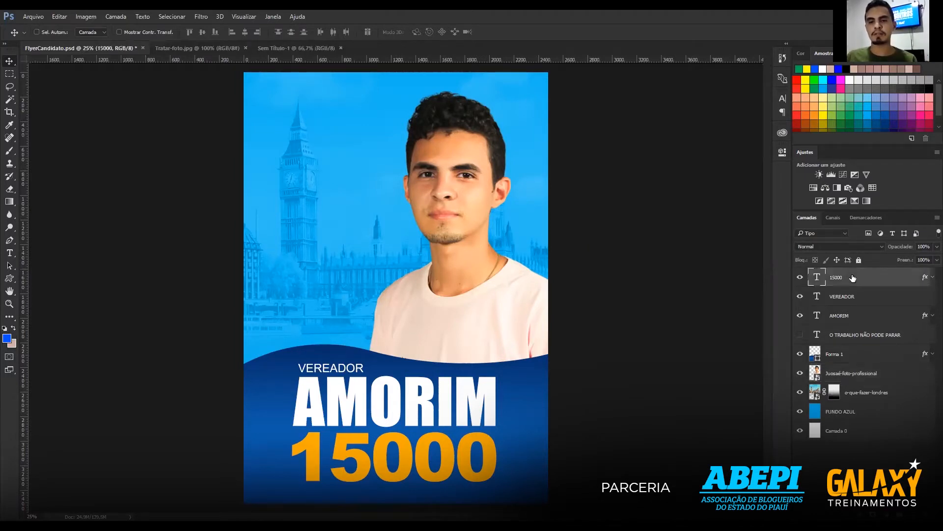
pyautogui.click(868, 301)
pyautogui.click(871, 315)
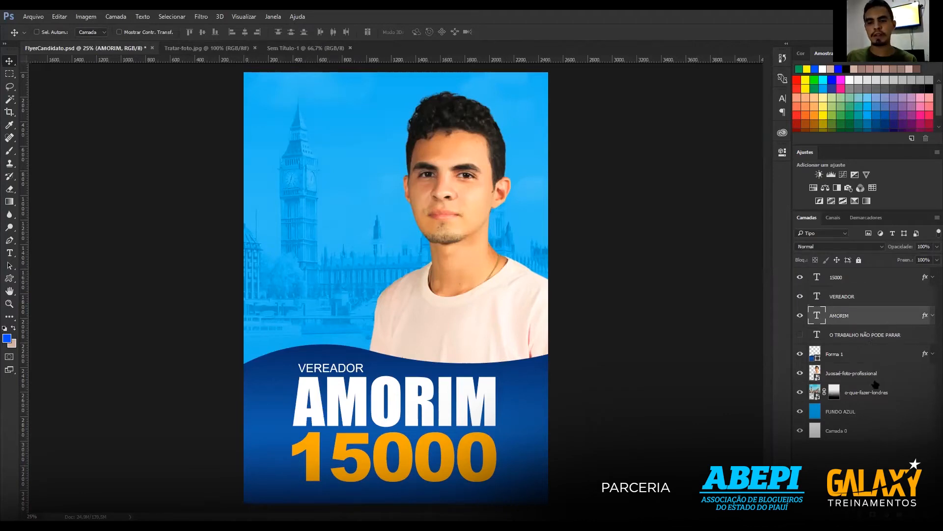
pyautogui.click(860, 343)
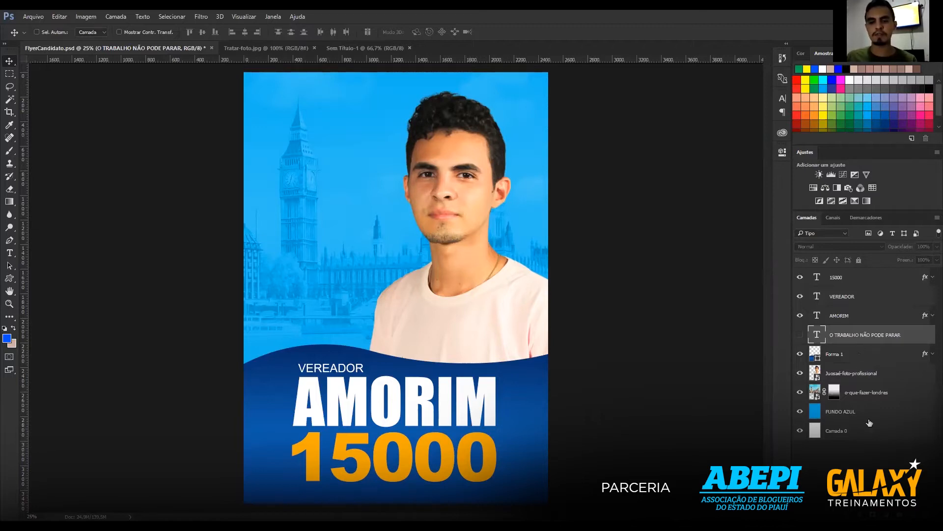
pyautogui.click(859, 356)
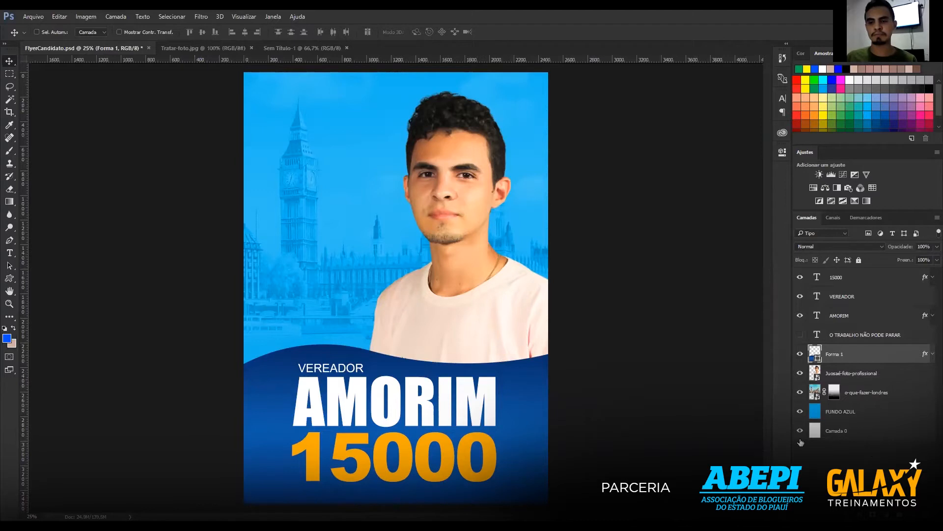
# Review the candidate's photo, o-que-fazer-londres and FUNDO AZUL layers, toggling the London image's visibility to compare the flyer with and without it.
pyautogui.click(848, 379)
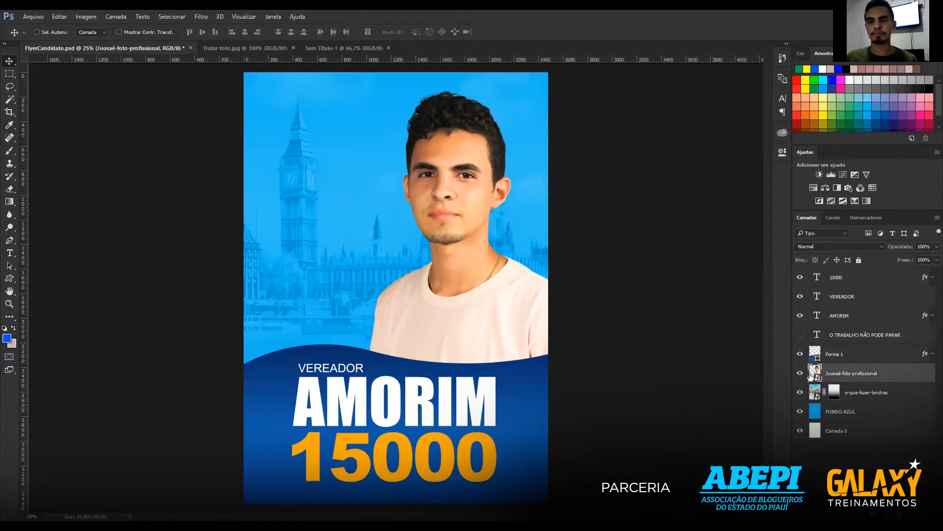
pyautogui.click(924, 392)
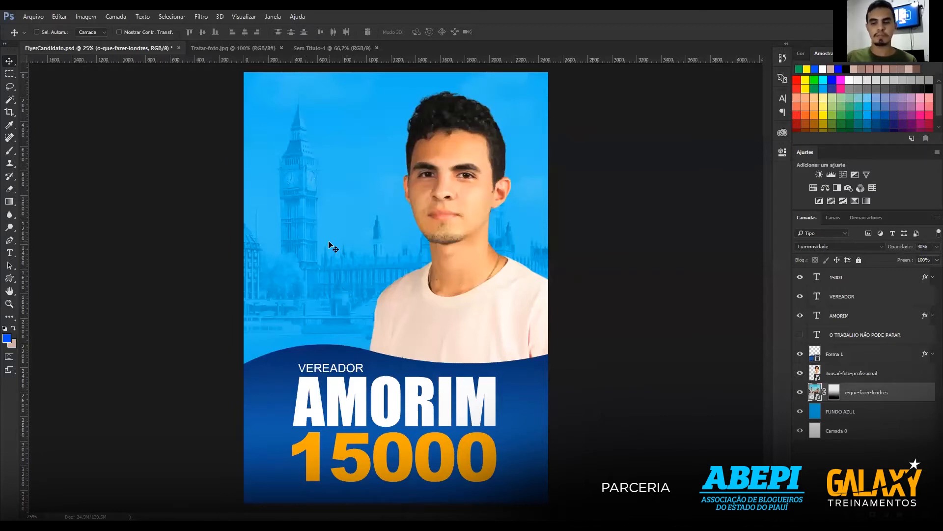
pyautogui.click(799, 392)
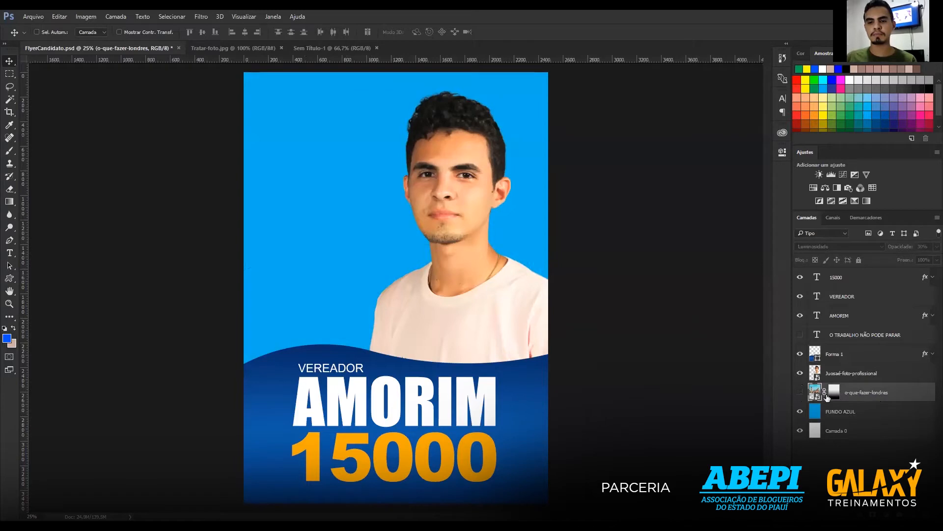
pyautogui.click(800, 392)
pyautogui.click(801, 393)
pyautogui.click(801, 394)
pyautogui.click(801, 394)
pyautogui.click(801, 394)
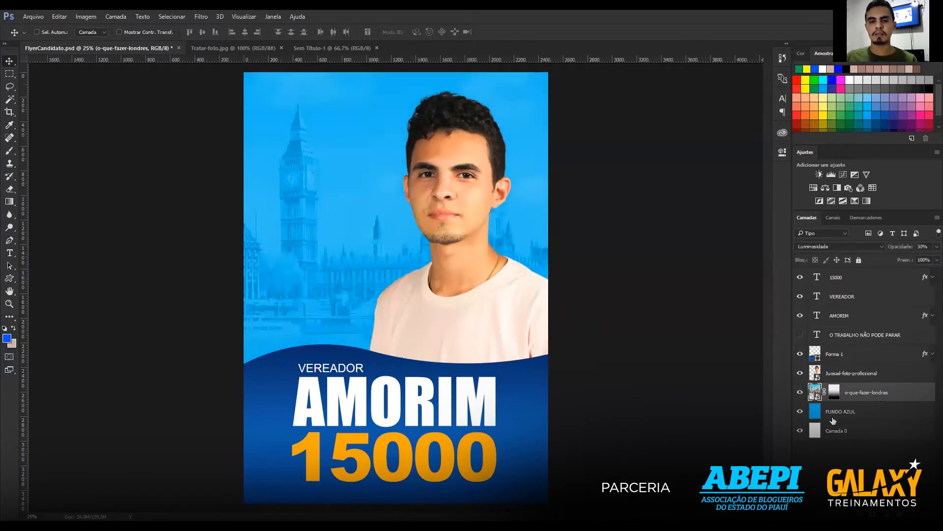
pyautogui.click(835, 416)
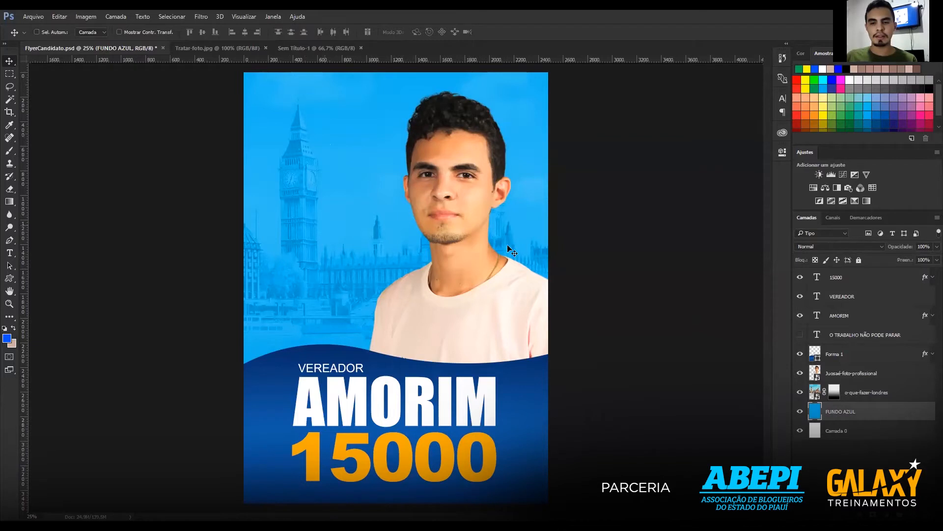
# Raise the o-que-fazer-londres layer's opacity to 100% and set it back to 30%.
pyautogui.click(879, 396)
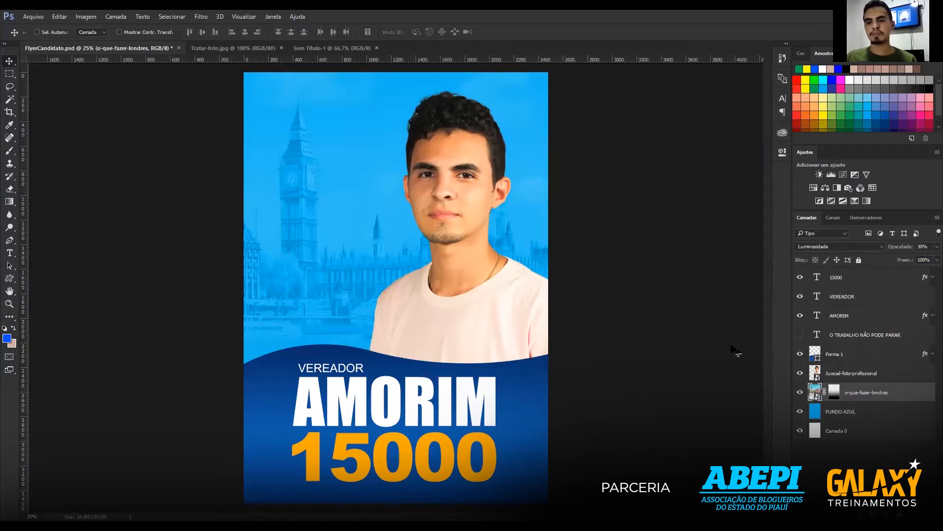
pyautogui.click(937, 246)
pyautogui.moveTo(904, 258); pyautogui.dragTo(936, 259)
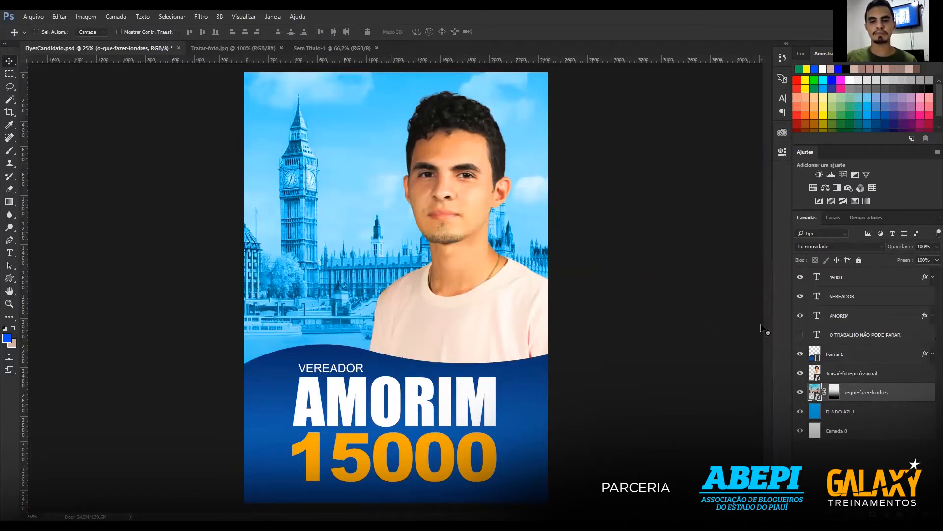
pyautogui.click(924, 246)
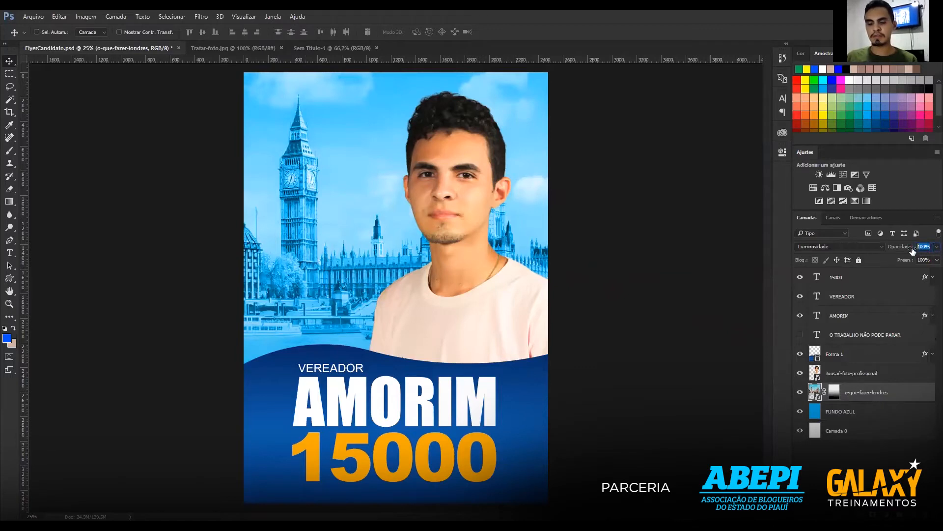
pyautogui.write('30')
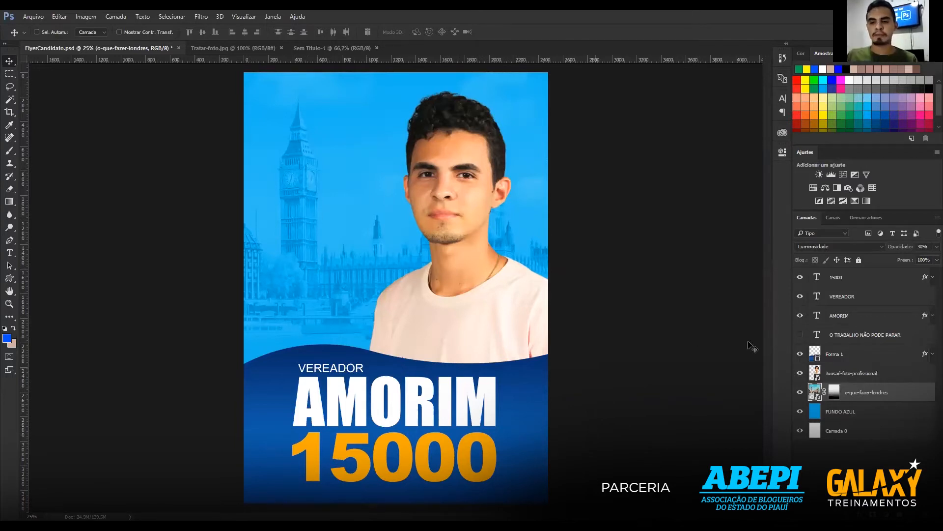
# Examine the Forma 1 layer and the London image's layer mask, toggling the London image off and on.
pyautogui.click(871, 355)
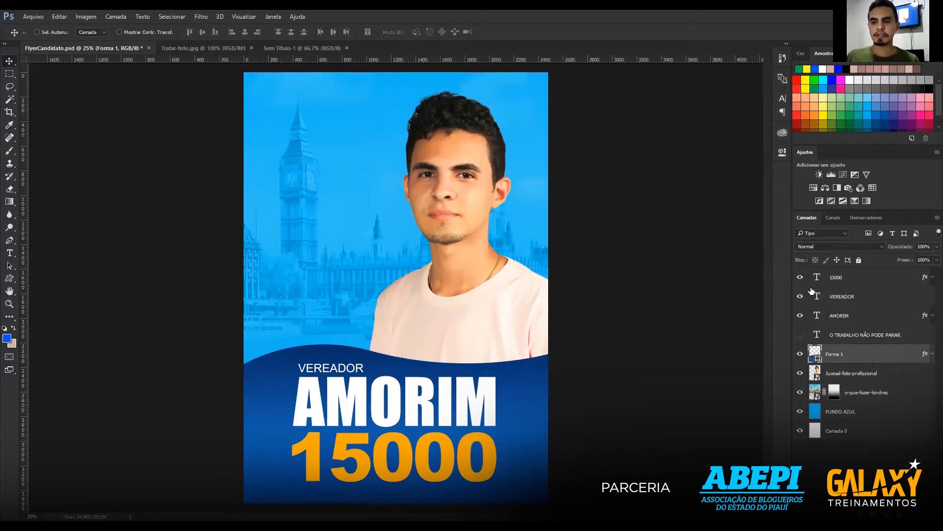
pyautogui.click(856, 395)
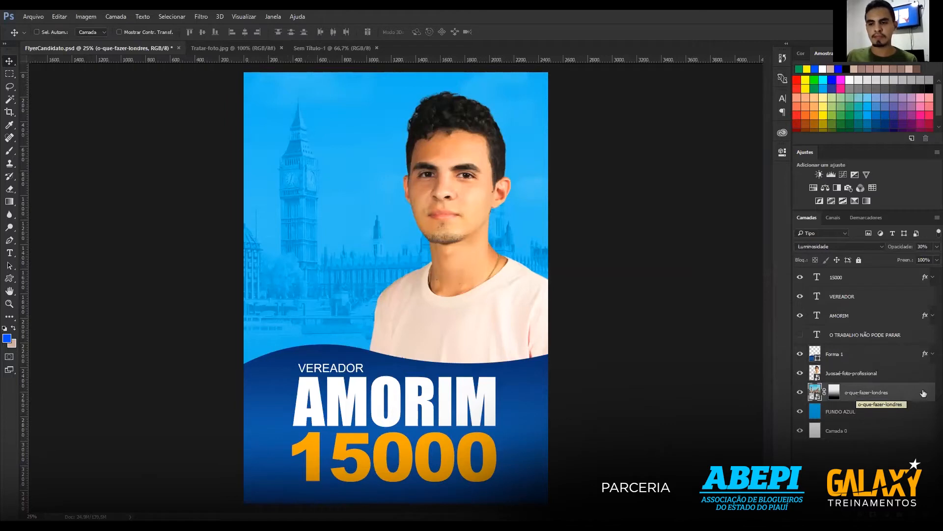
pyautogui.click(835, 391)
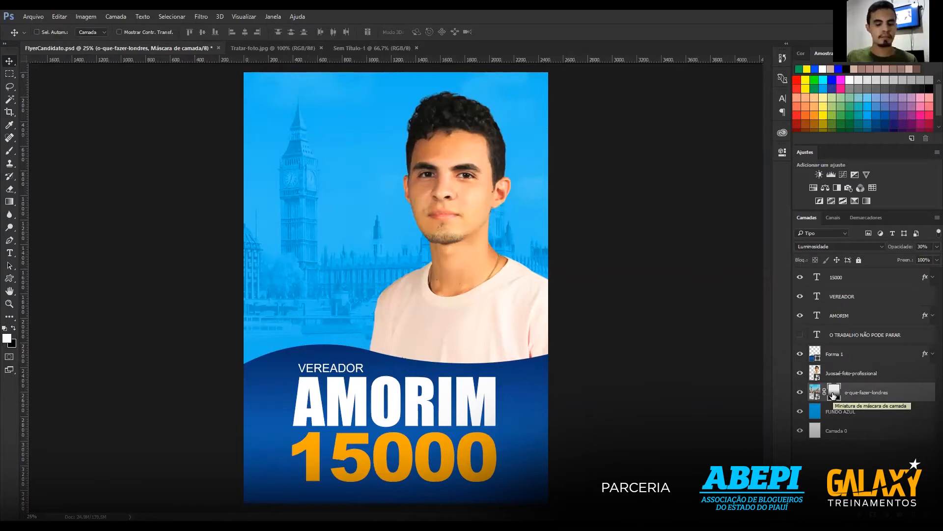
pyautogui.click(802, 394)
pyautogui.click(802, 394)
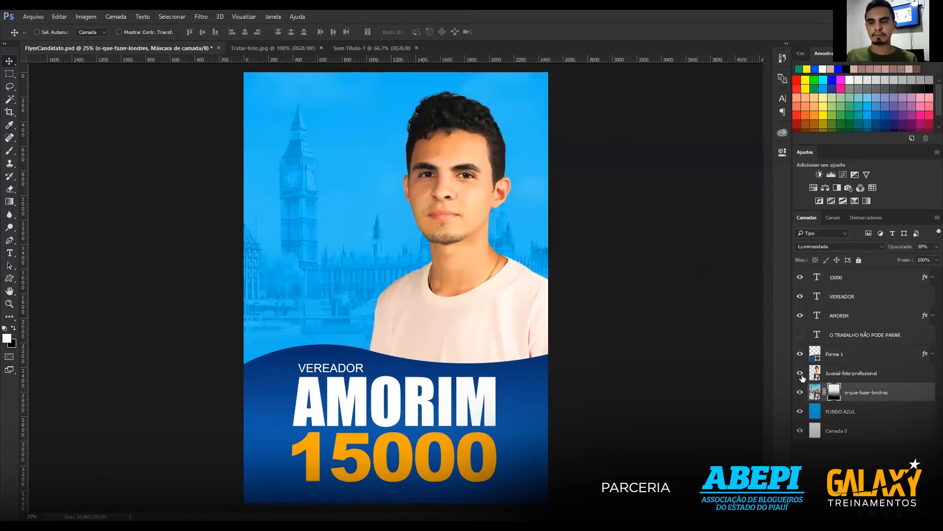
# Hide the candidate's photo, Forma 1, candidate name, VEREADOR and 15000 layers to isolate the London background.
pyautogui.click(800, 374)
pyautogui.click(803, 360)
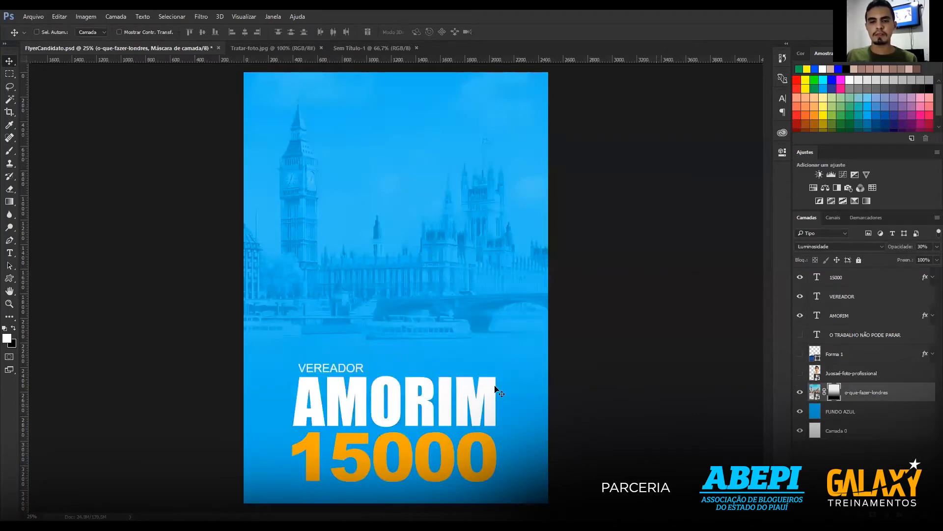
pyautogui.click(800, 315)
pyautogui.click(801, 296)
pyautogui.click(800, 277)
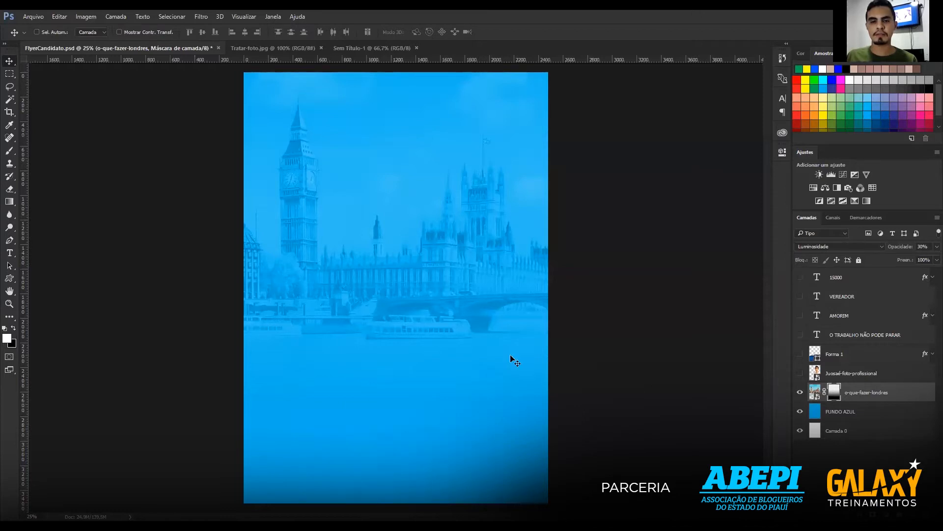
# Delete the London image's gradient layer mask and add a new blank mask to the layer.
pyautogui.rightClick(829, 391)
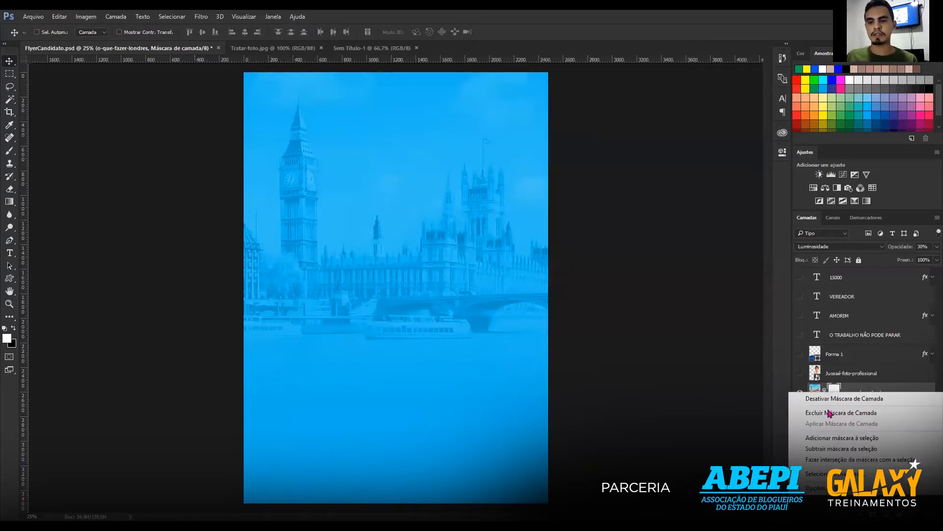
pyautogui.click(830, 412)
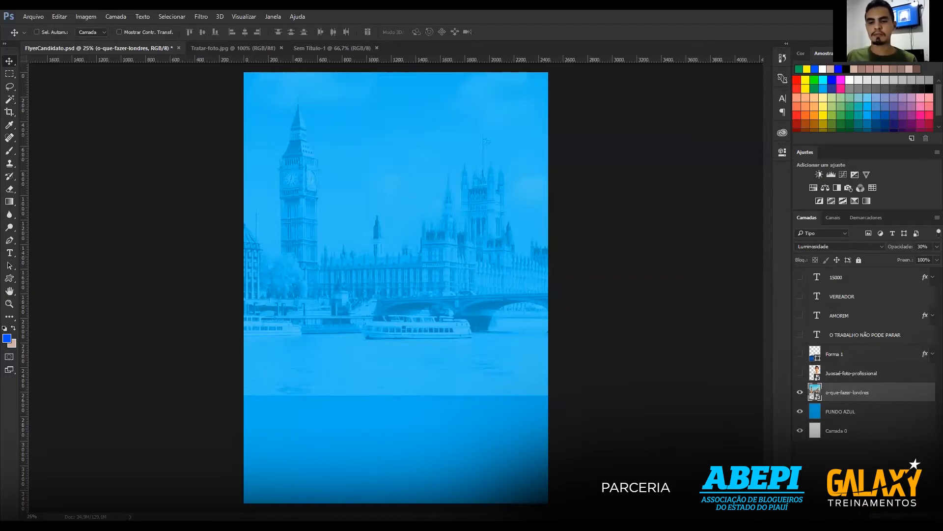
pyautogui.click(873, 514)
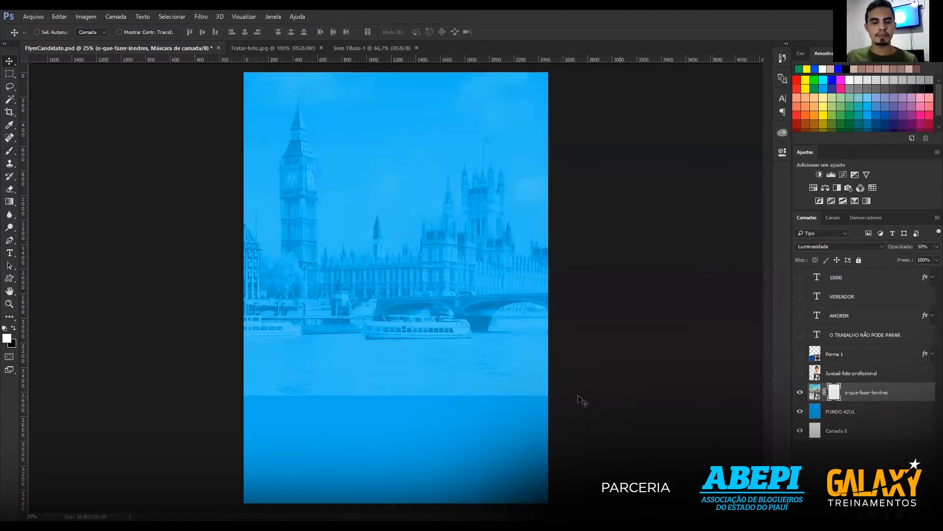
# Make black the foreground colour and choose the Gradient tool with the linear style for the London layer's mask.
pyautogui.press('x')
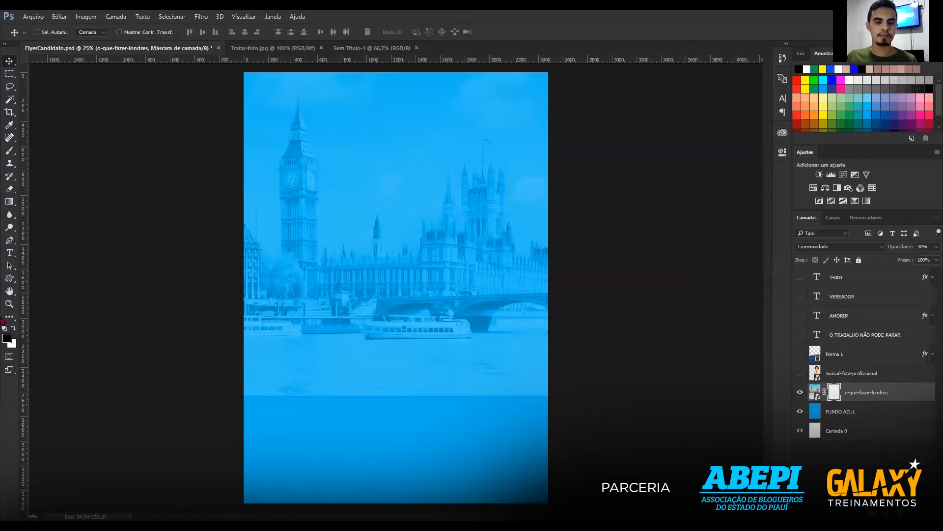
pyautogui.click(10, 202)
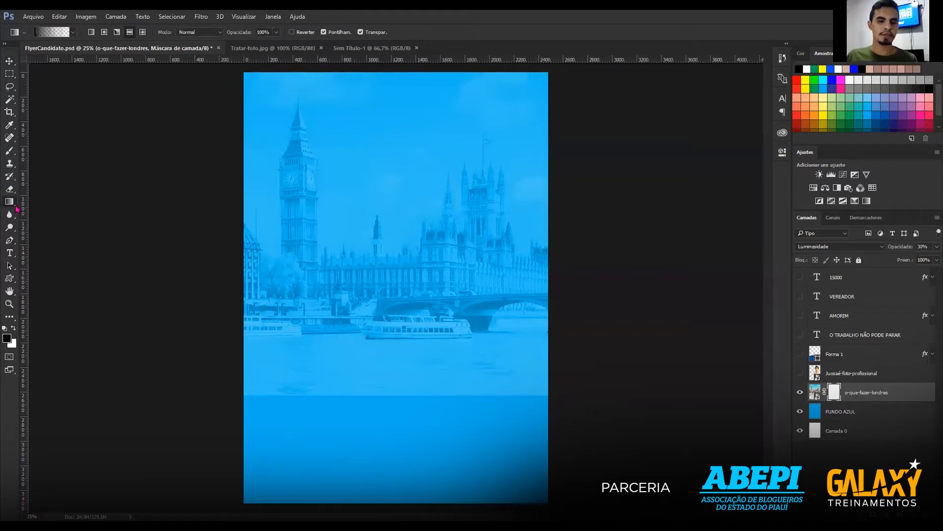
pyautogui.rightClick(16, 207)
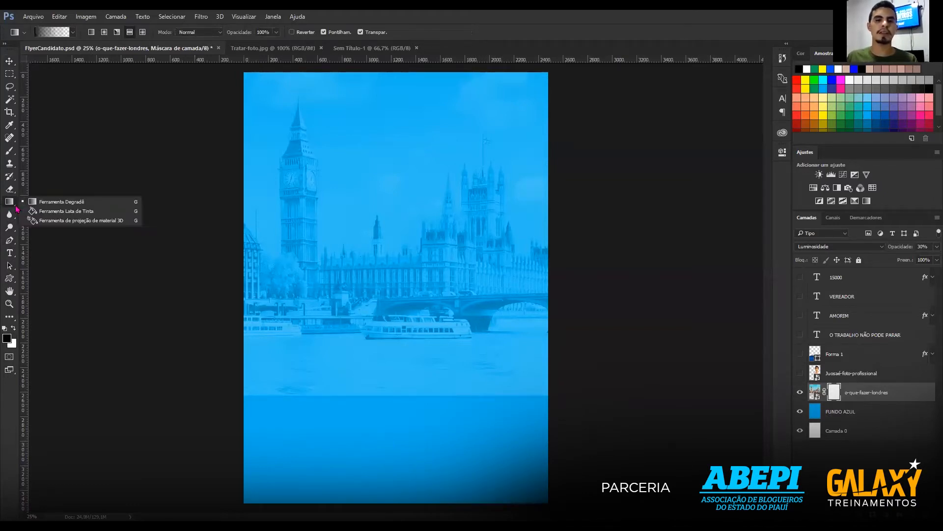
pyautogui.click(42, 205)
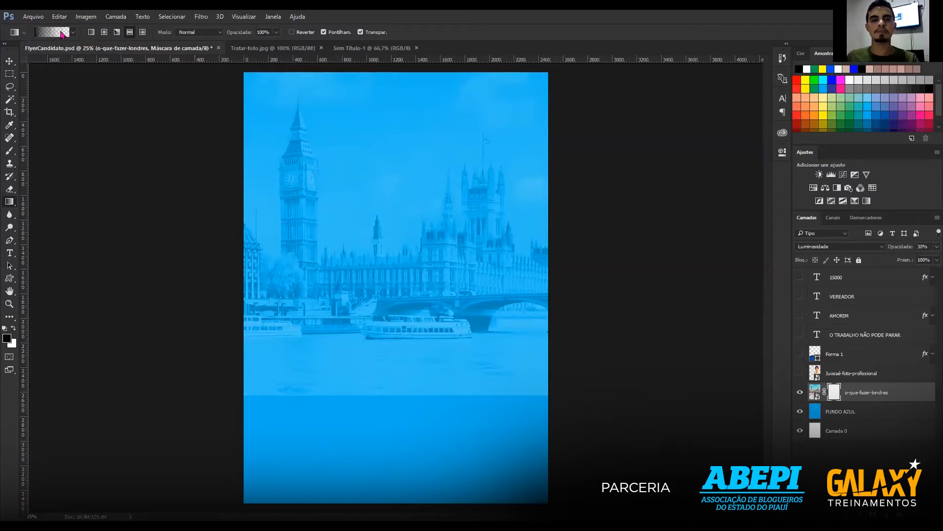
pyautogui.click(91, 36)
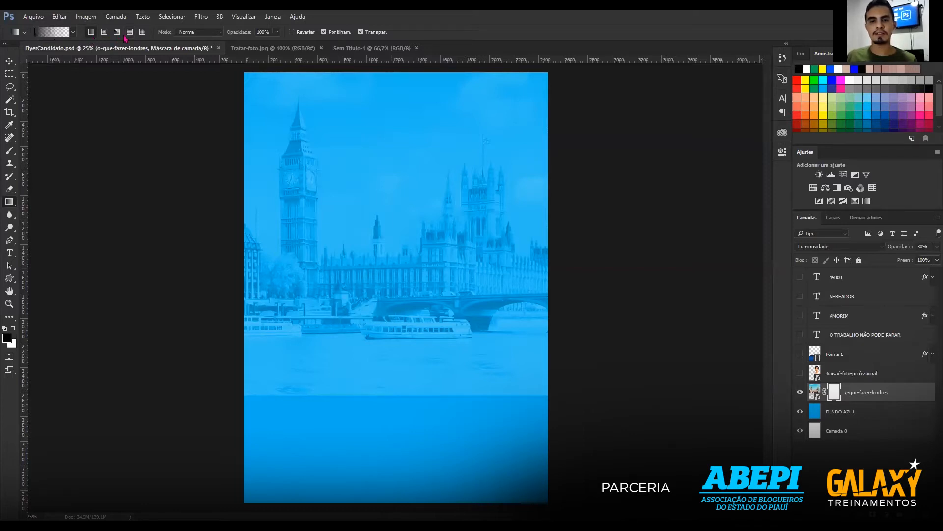
# Try a vertical black-to-transparent gradient on the London layer's mask to fade the image's lower part, and undo it.
pyautogui.click(73, 34)
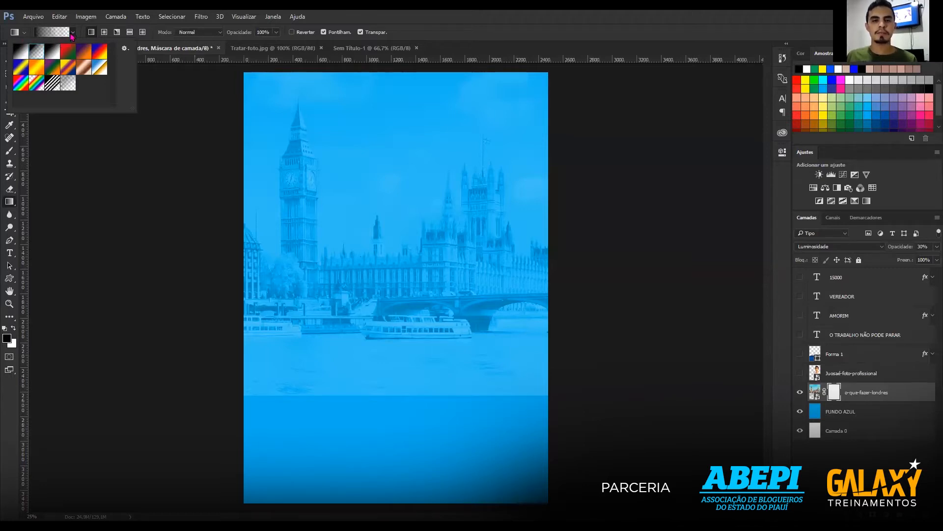
pyautogui.click(72, 35)
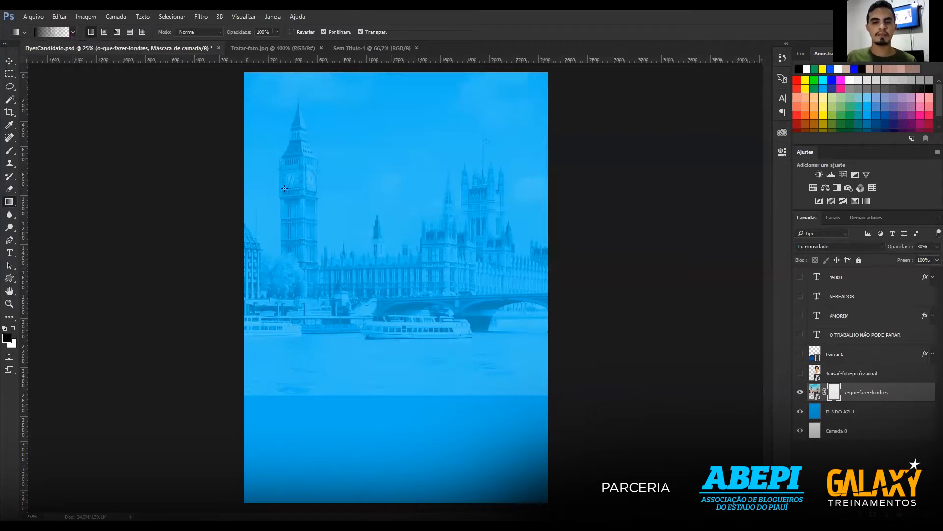
pyautogui.moveTo(393, 414); pyautogui.dragTo(391, 191)
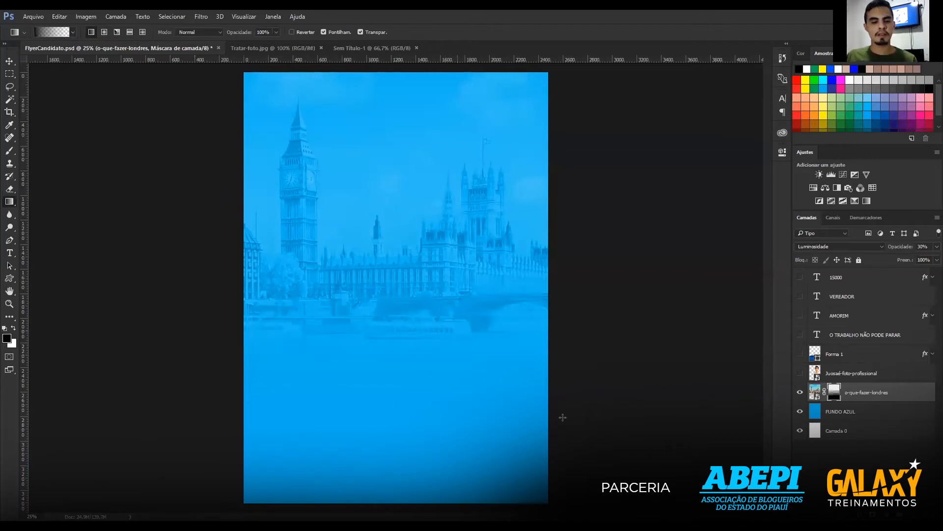
pyautogui.hotkey('ctrl', 'z')
# Hide the FUNDO AZUL layer and fill Camada 0 with black.
pyautogui.click(800, 413)
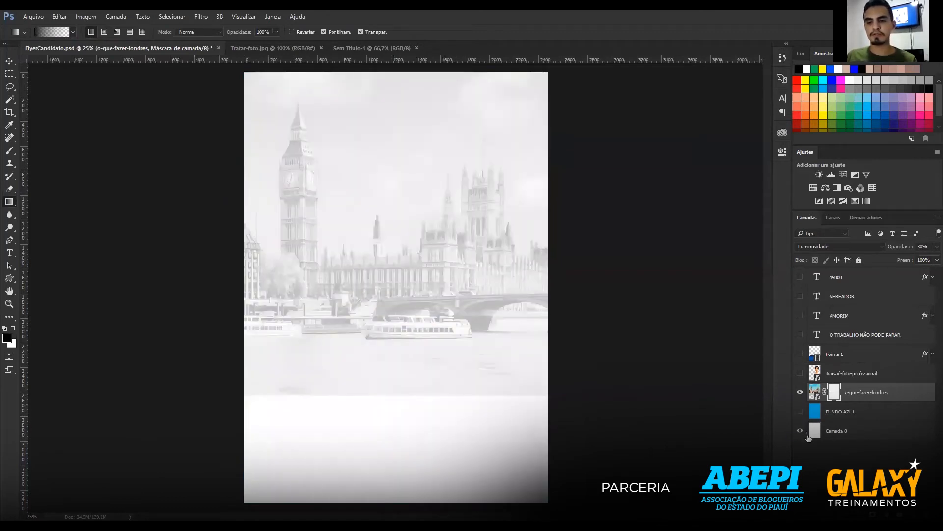
pyautogui.click(811, 435)
pyautogui.press('d')
pyautogui.press('x')
pyautogui.press('x')
pyautogui.hotkey('alt', 'BackSpace')
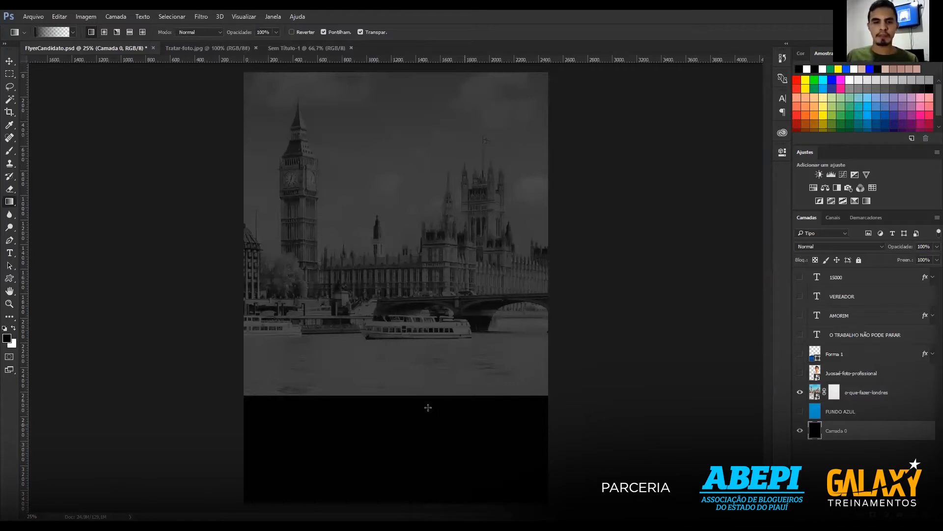
# Try a black fade from the London image's lower edge up toward the sky on its mask over the black background, and undo it.
pyautogui.moveTo(406, 397); pyautogui.dragTo(433, 236)
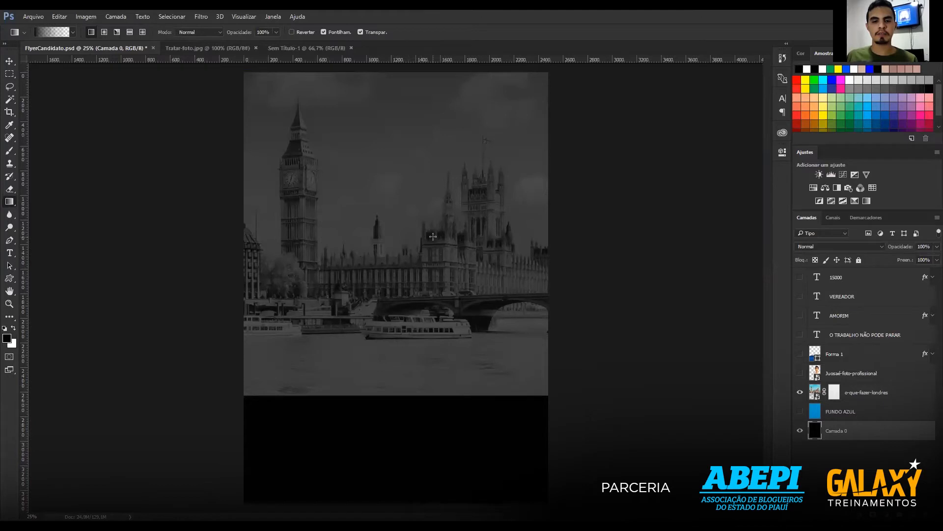
pyautogui.click(809, 394)
pyautogui.moveTo(406, 396); pyautogui.dragTo(426, 102)
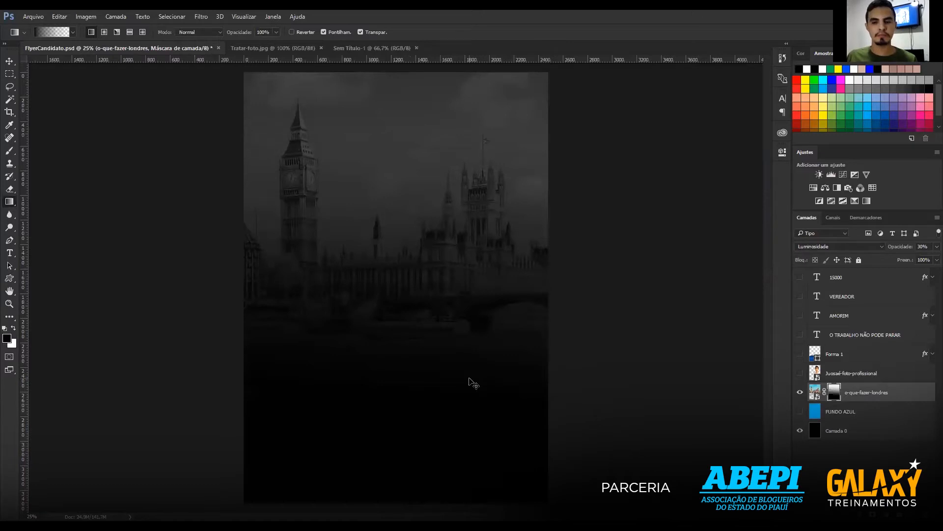
pyautogui.hotkey('ctrl', 'z')
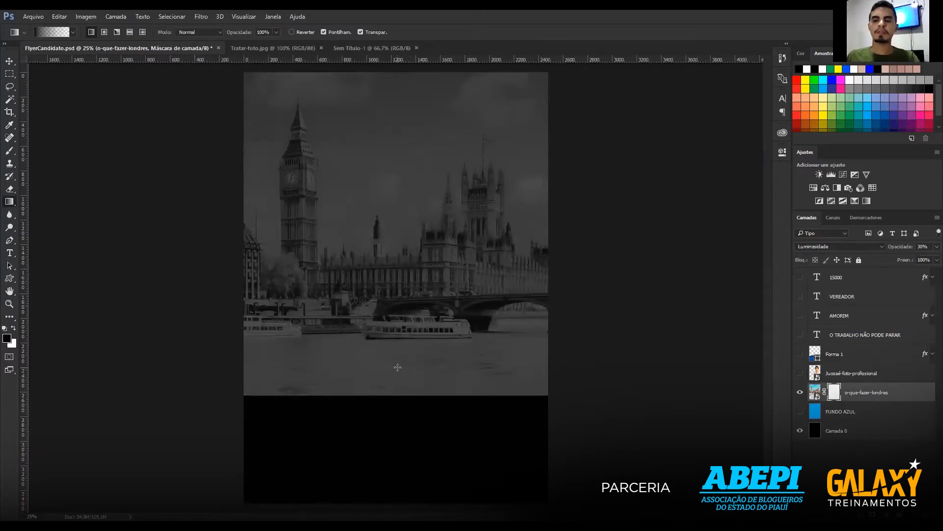
# Refill Camada 0 with white and show the FUNDO AZUL layer again, returning to the London layer.
pyautogui.click(817, 430)
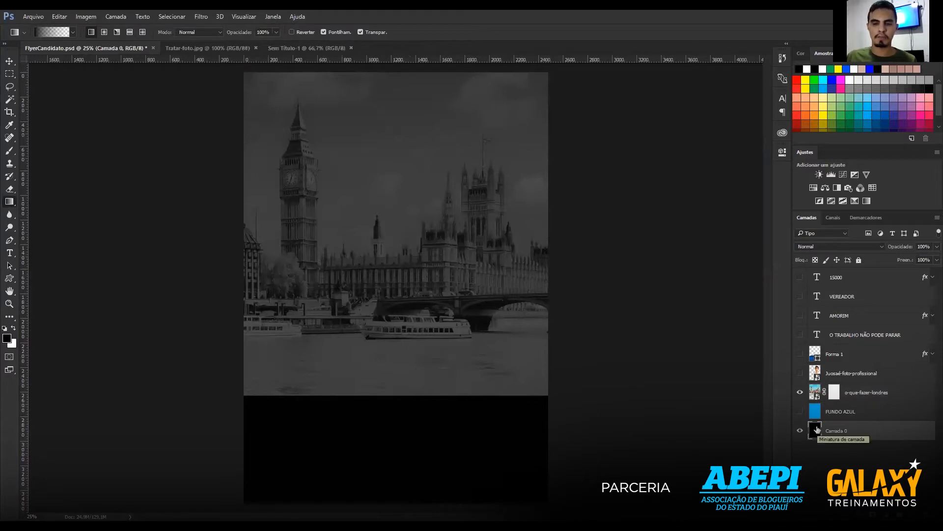
pyautogui.press('x')
pyautogui.hotkey('alt', 'BackSpace')
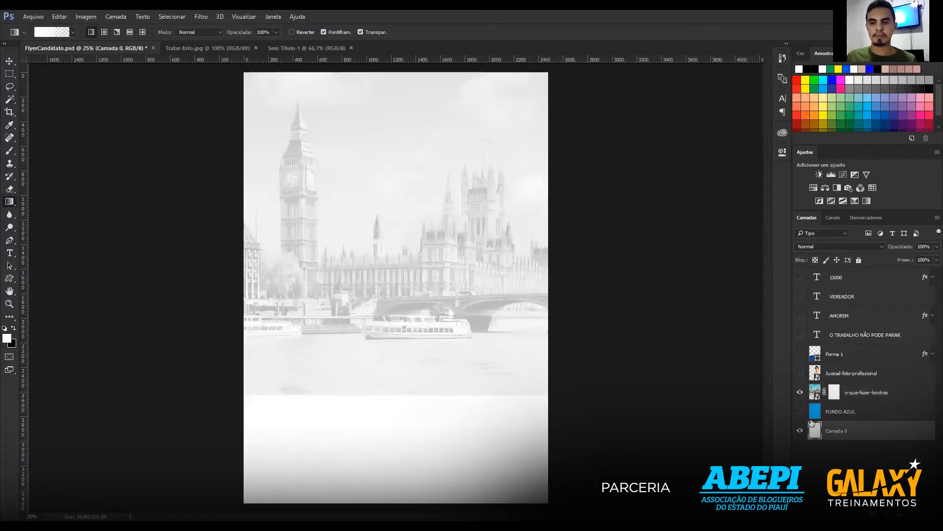
pyautogui.click(800, 412)
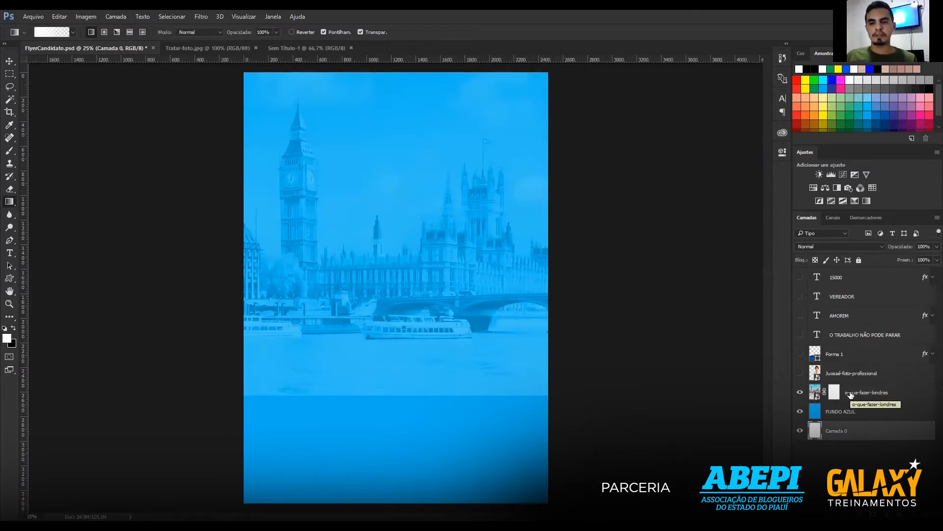
pyautogui.click(909, 397)
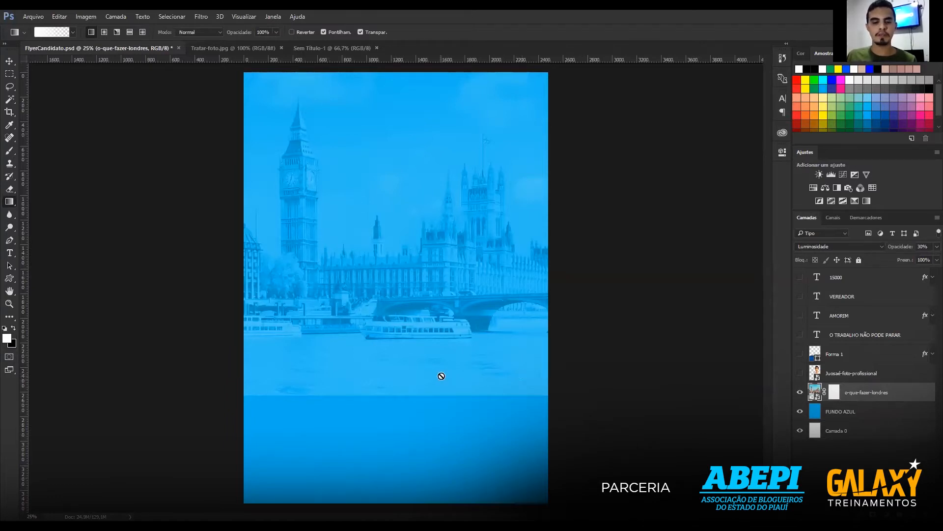
# Draw a vertical black-to-transparent gradient on the London layer's mask, from the river up to the buildings, fading the image's lower part.
pyautogui.click(832, 395)
pyautogui.press('x')
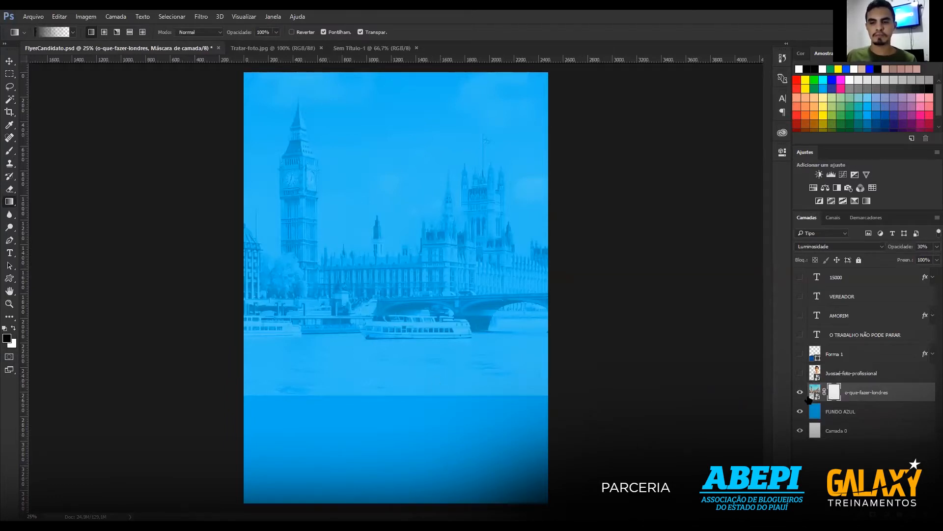
pyautogui.moveTo(415, 382); pyautogui.dragTo(408, 229)
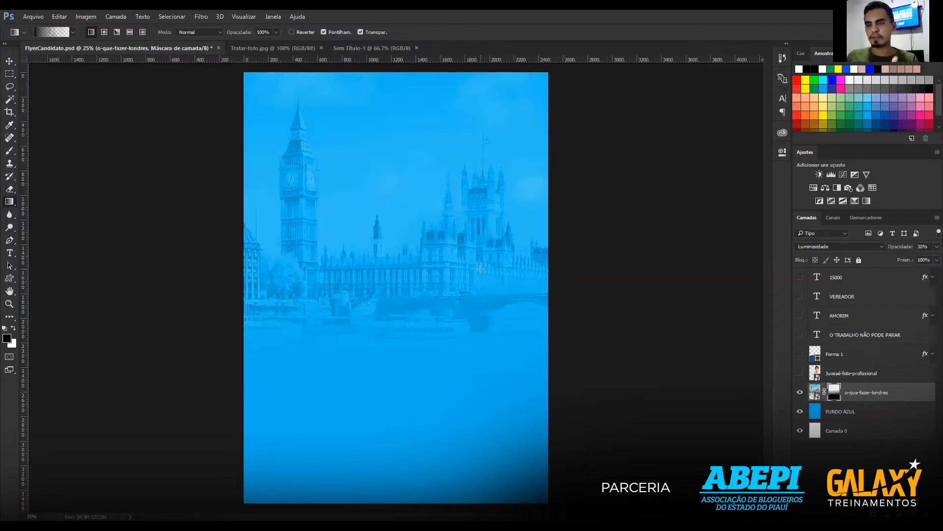
# Show the Forma 1 wave, the candidate photo, and the candidate name, VEREADOR and 15000 text layers.
pyautogui.click(800, 354)
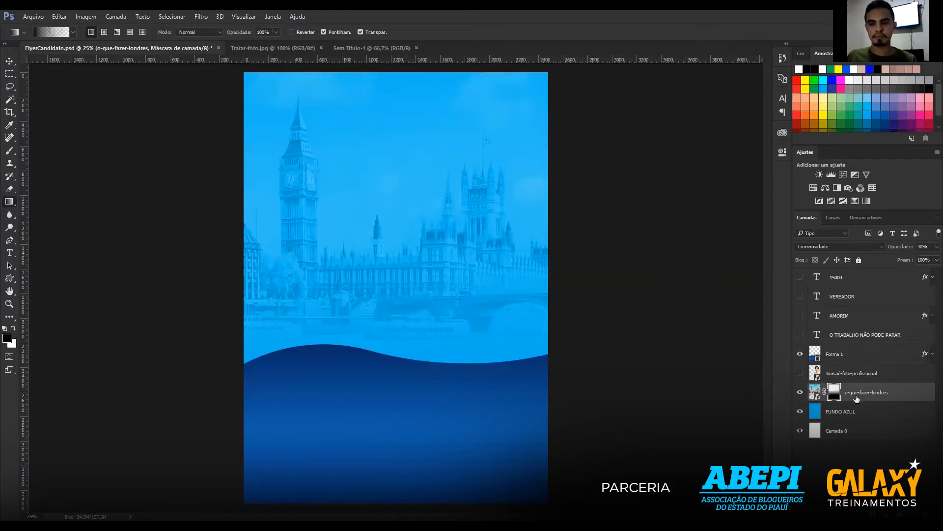
pyautogui.click(816, 392)
pyautogui.click(827, 356)
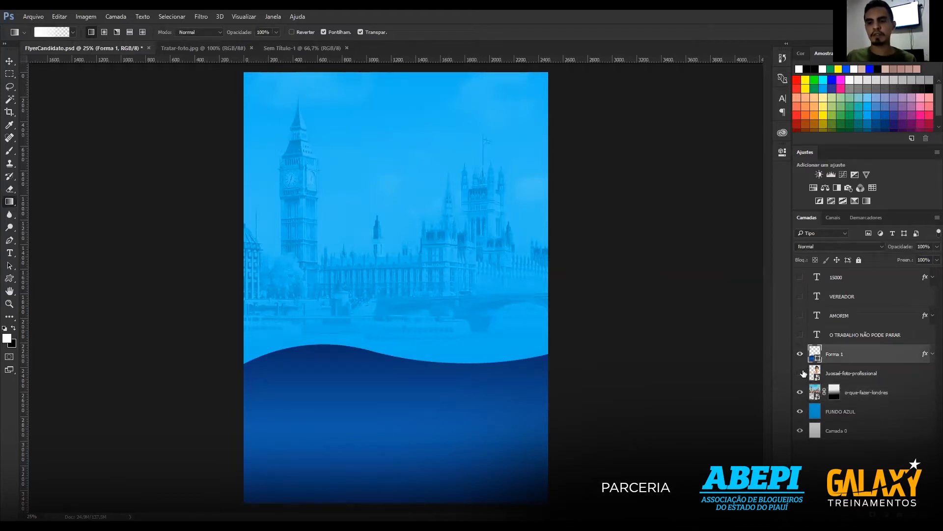
pyautogui.click(799, 373)
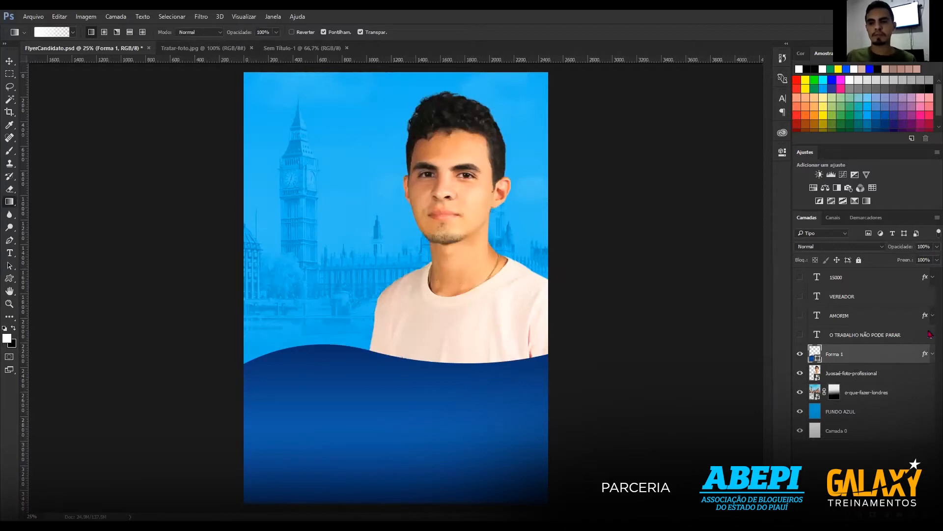
pyautogui.click(799, 316)
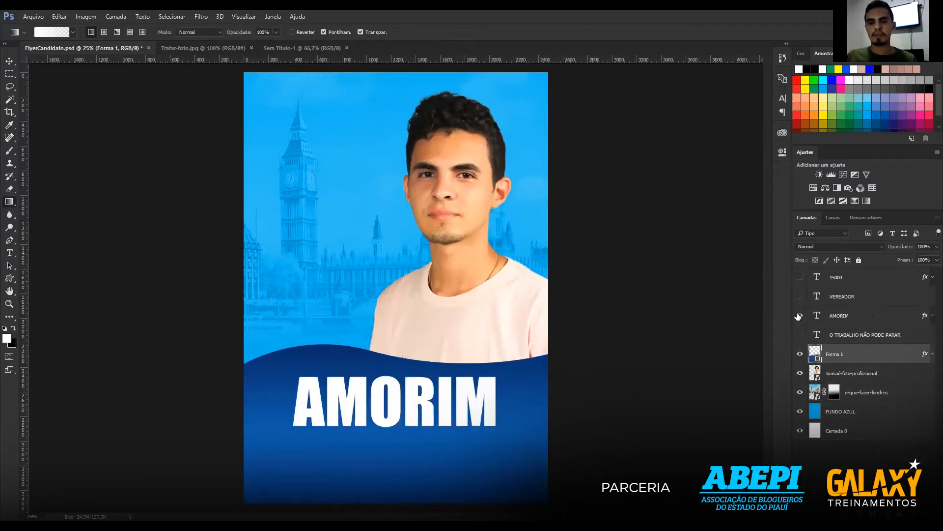
pyautogui.click(800, 296)
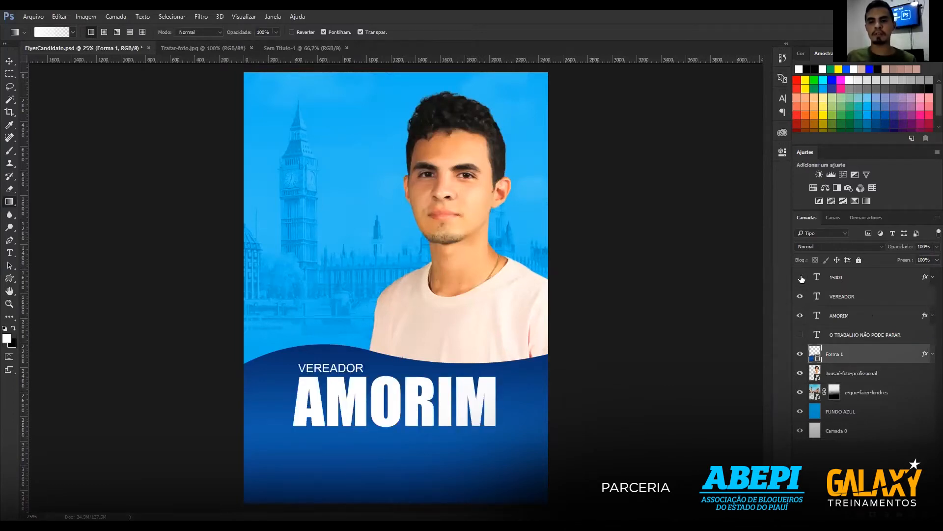
pyautogui.click(800, 277)
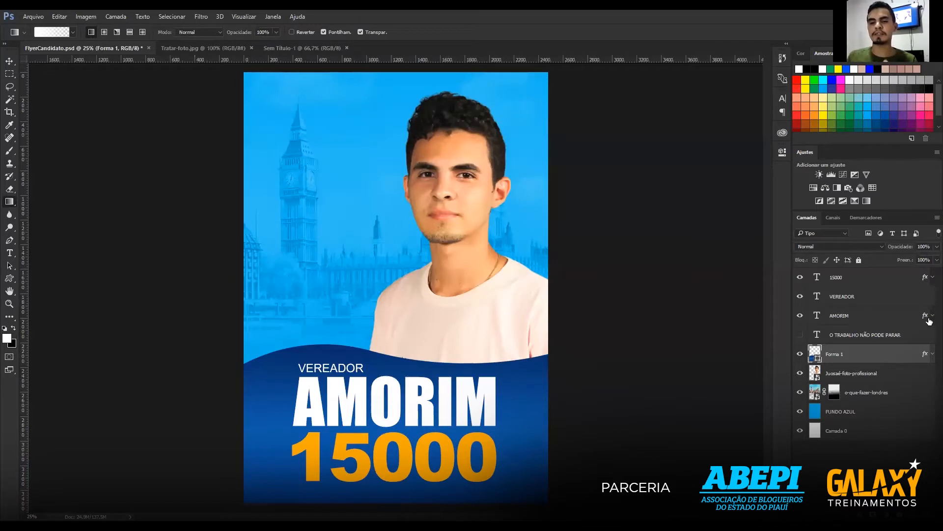
pyautogui.click(836, 322)
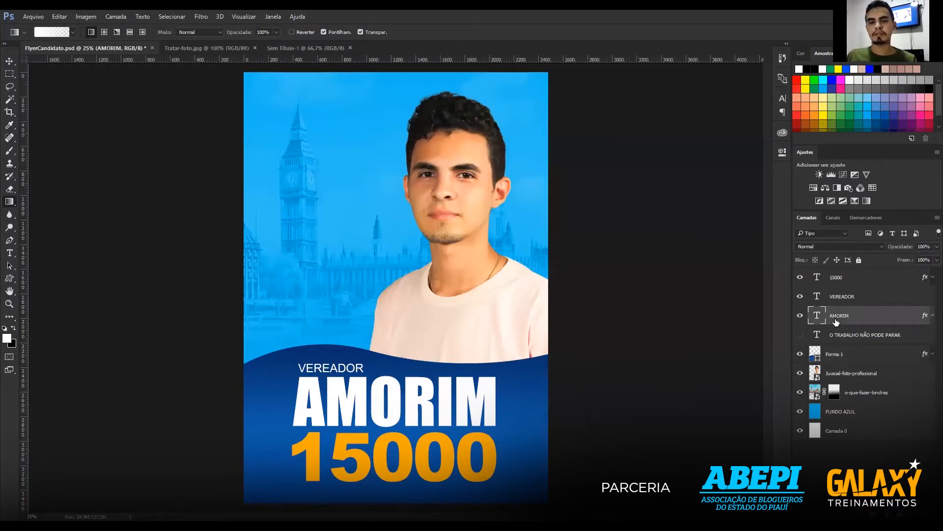
pyautogui.rightClick(883, 317)
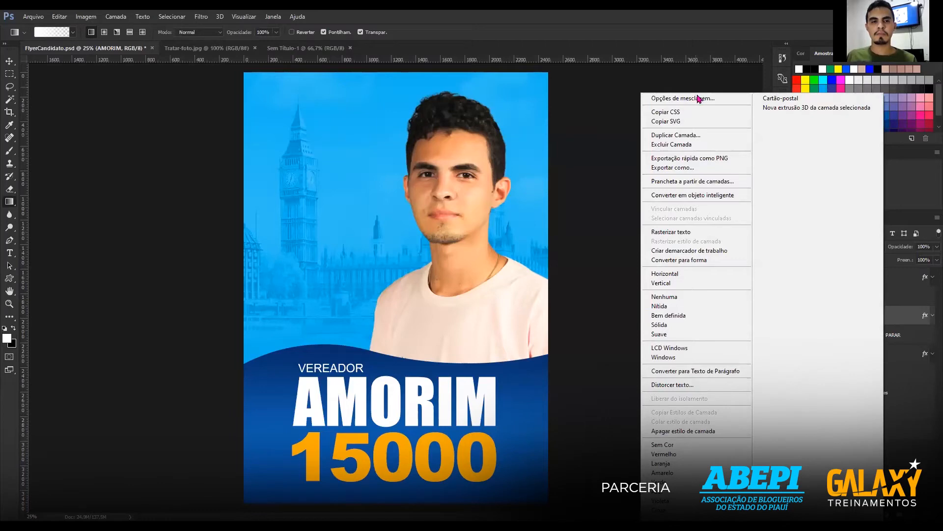
pyautogui.press('Escape')
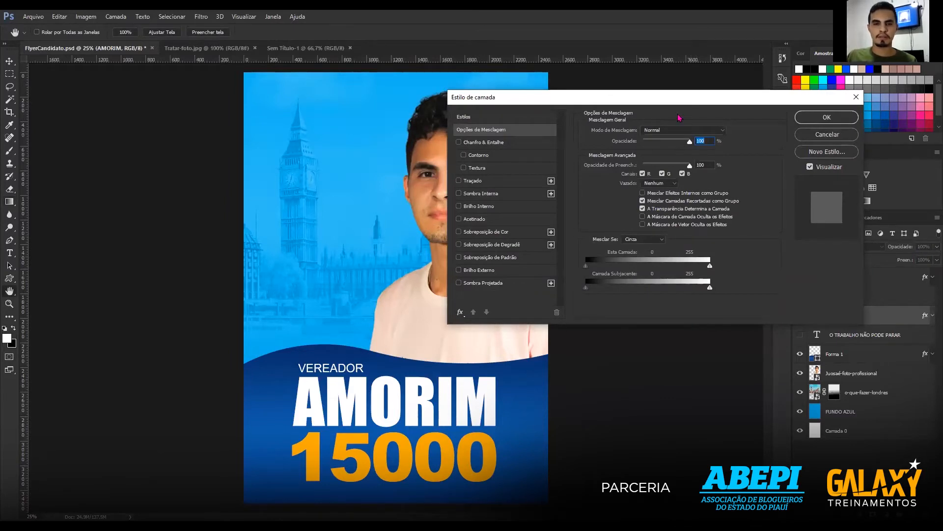
pyautogui.moveTo(666, 102); pyautogui.dragTo(592, 133)
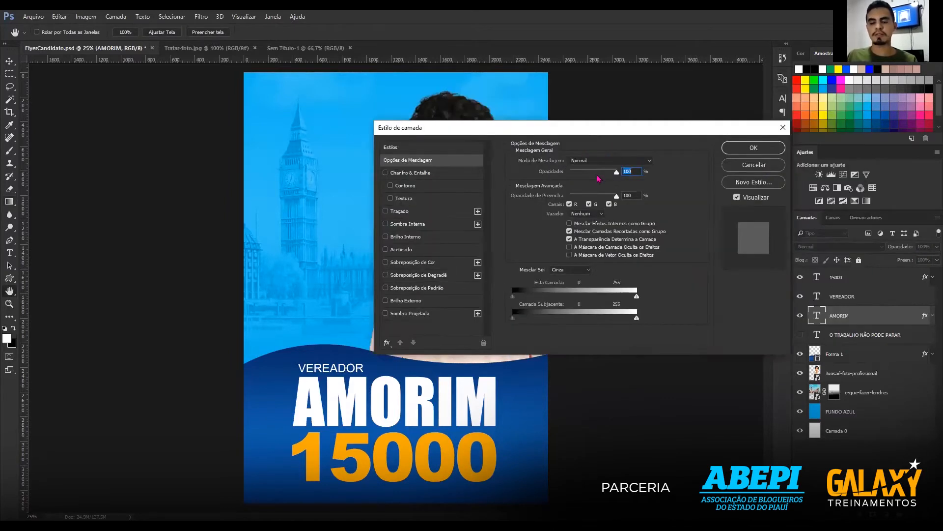
pyautogui.click(754, 167)
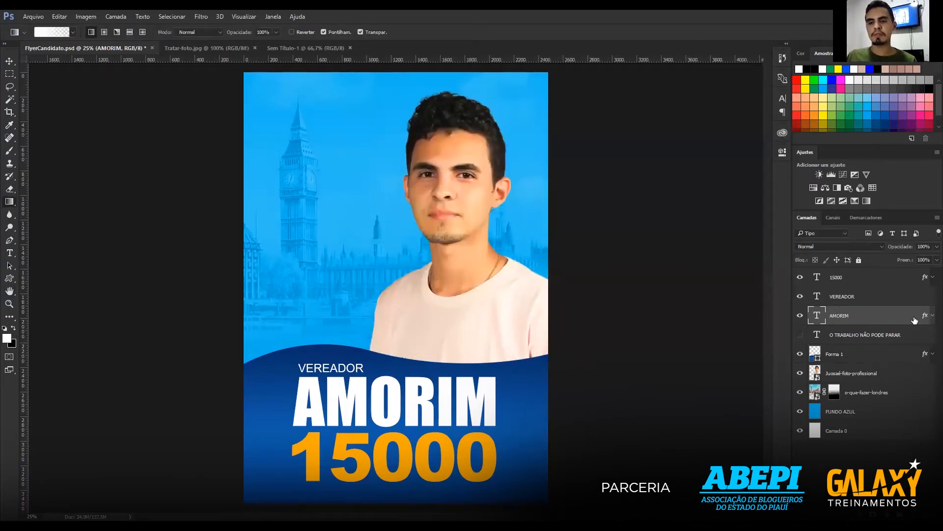
# Open the candidate name text's layer style and enable the Traçado effect, showing its settings.
pyautogui.press('h')
pyautogui.doubleClick(868, 319)
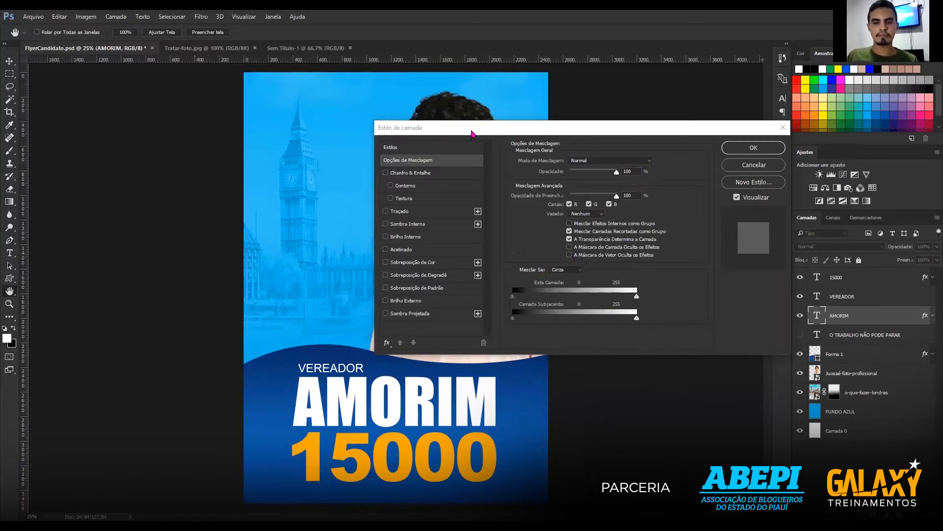
pyautogui.moveTo(472, 134); pyautogui.dragTo(584, 142)
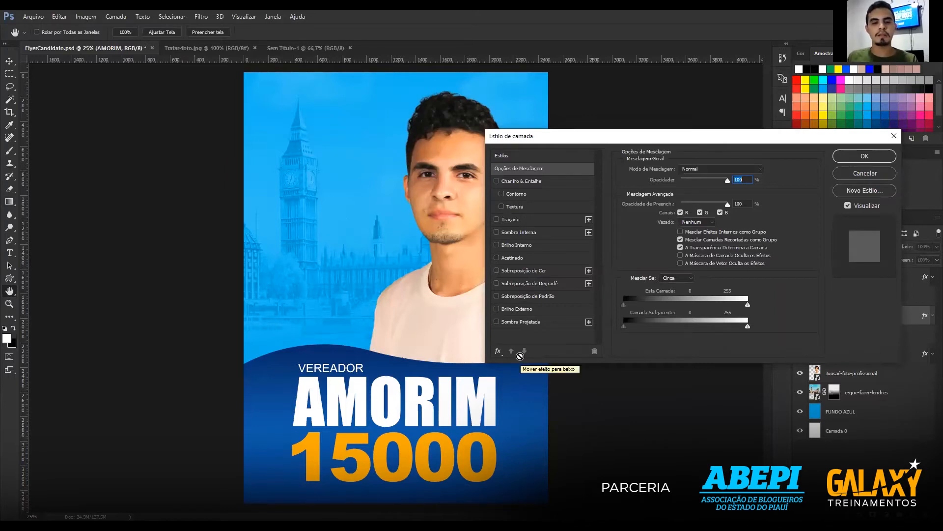
pyautogui.click(497, 222)
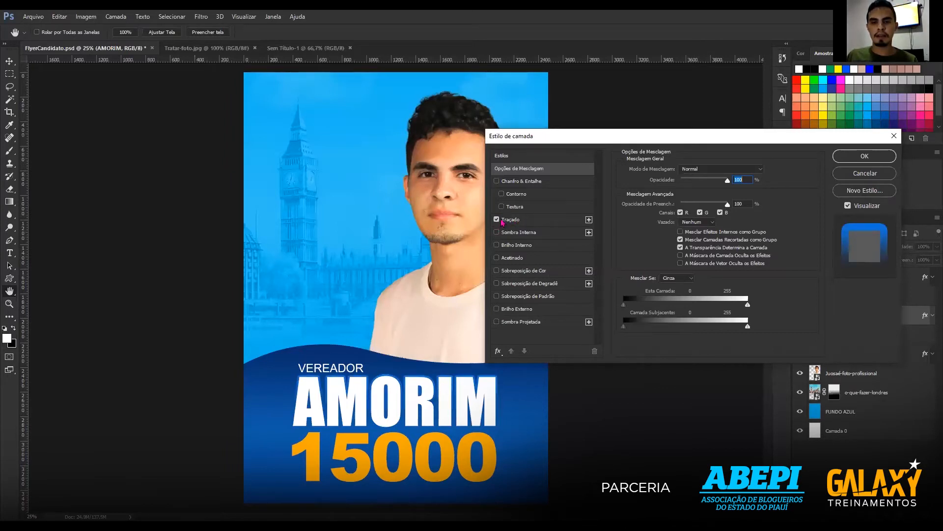
pyautogui.click(517, 220)
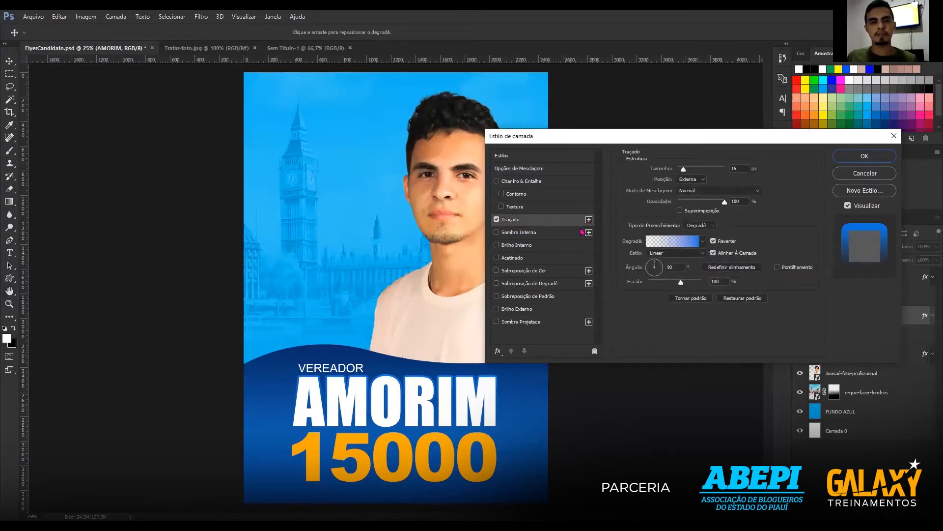
# Try the Sombra Interna, Brilho Interno and Acetinado effects on the candidate name, and turn them off again.
pyautogui.click(542, 233)
pyautogui.click(535, 245)
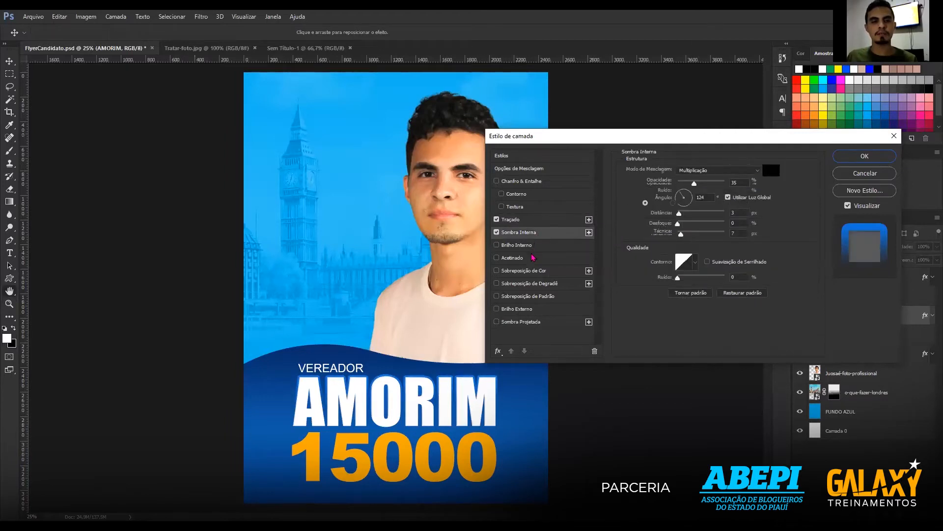
pyautogui.click(515, 258)
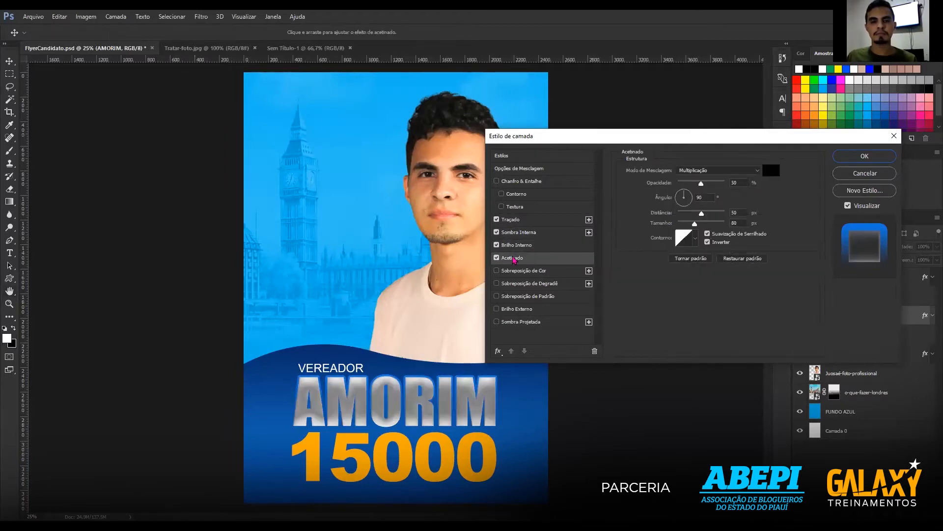
pyautogui.click(496, 257)
pyautogui.click(497, 245)
pyautogui.click(496, 232)
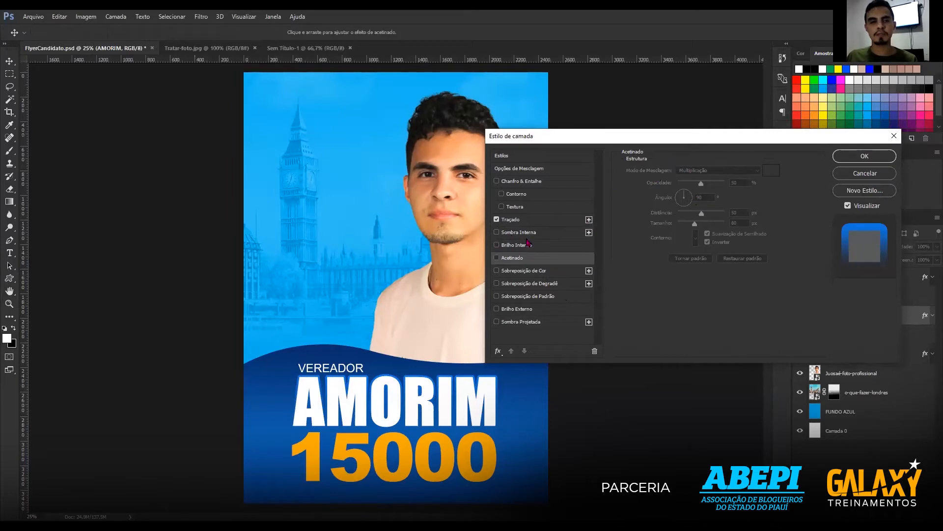
# Try the Interna position for the candidate name's Traçado effect, and return it to Externa.
pyautogui.click(511, 221)
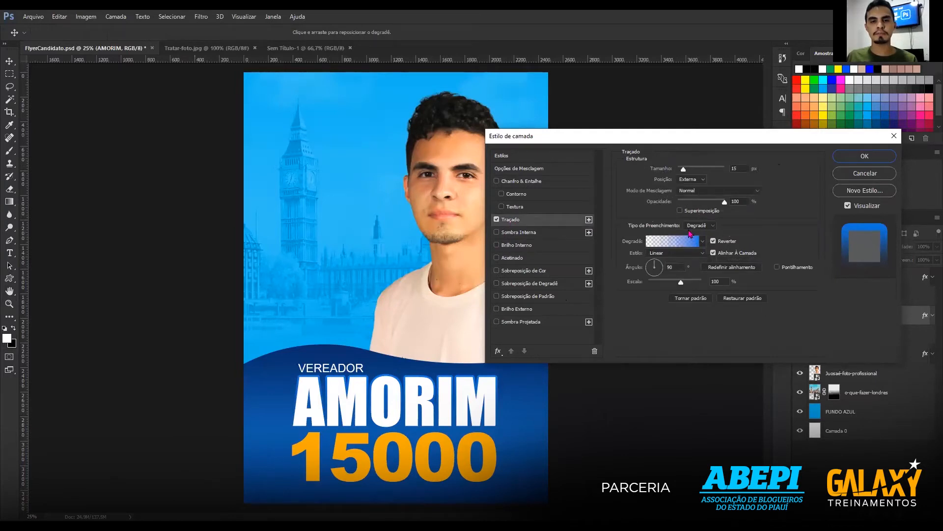
pyautogui.doubleClick(734, 169)
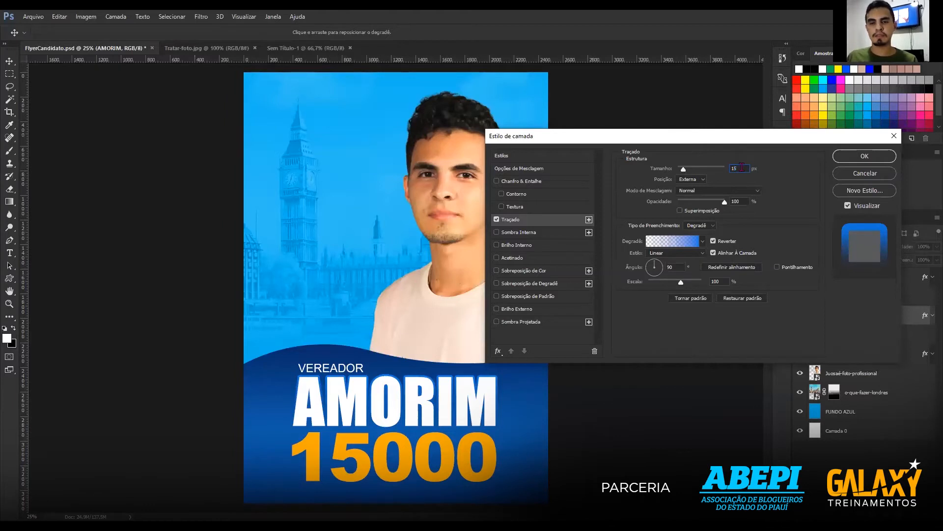
pyautogui.moveTo(653, 140); pyautogui.dragTo(593, 148)
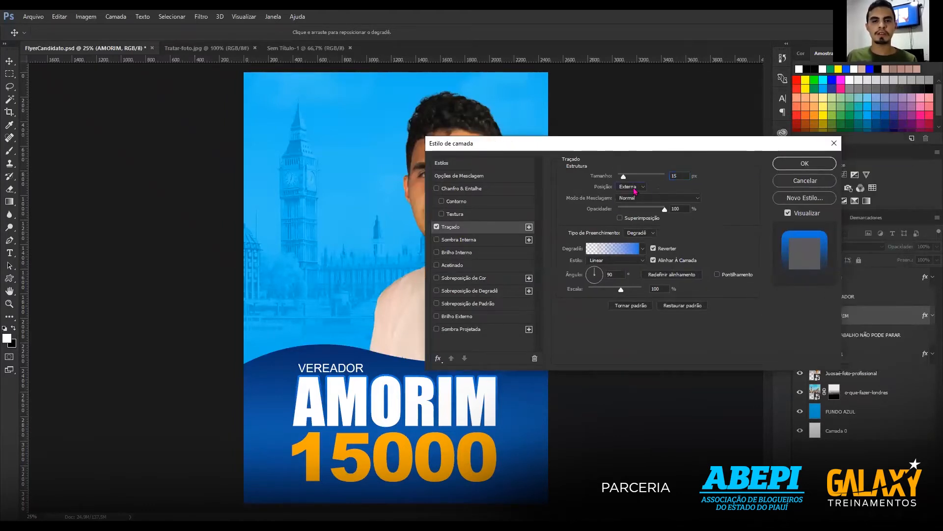
pyautogui.click(635, 191)
pyautogui.click(628, 201)
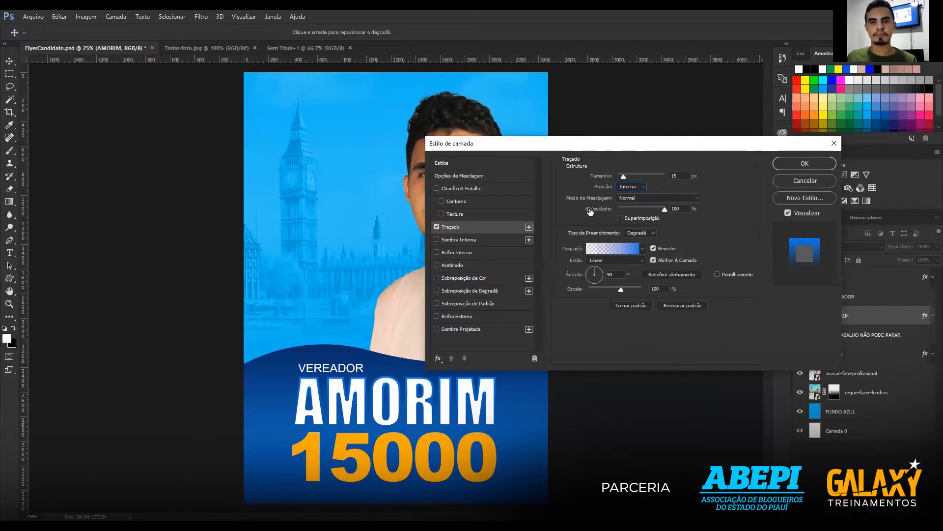
pyautogui.click(631, 186)
pyautogui.click(628, 193)
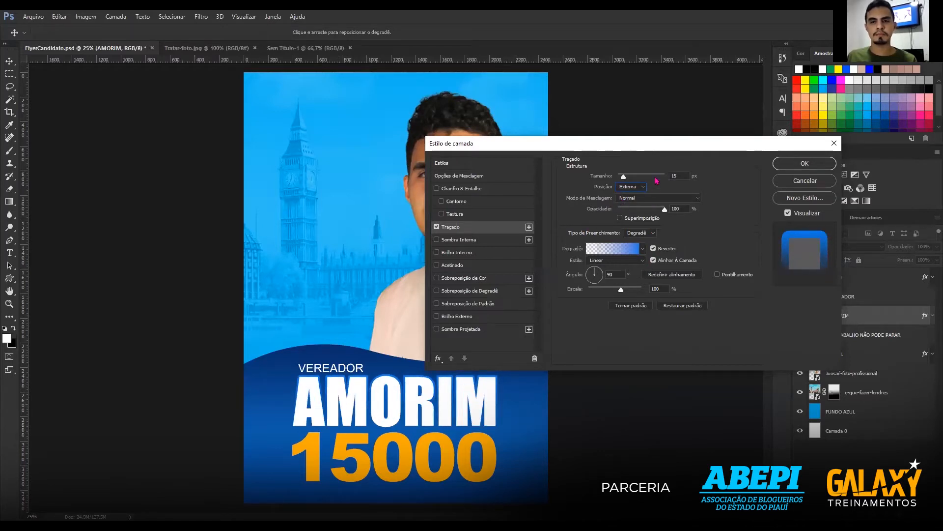
pyautogui.click(651, 199)
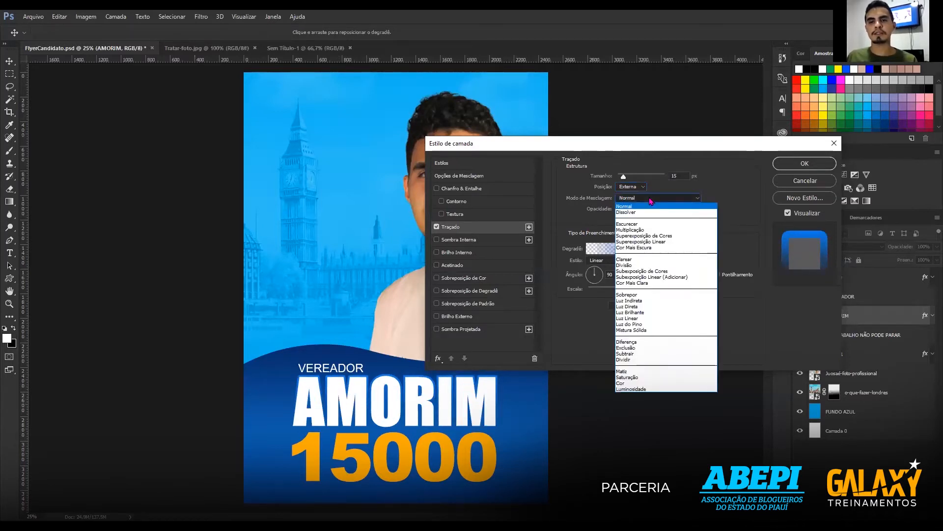
pyautogui.click(650, 198)
pyautogui.click(651, 198)
pyautogui.click(661, 206)
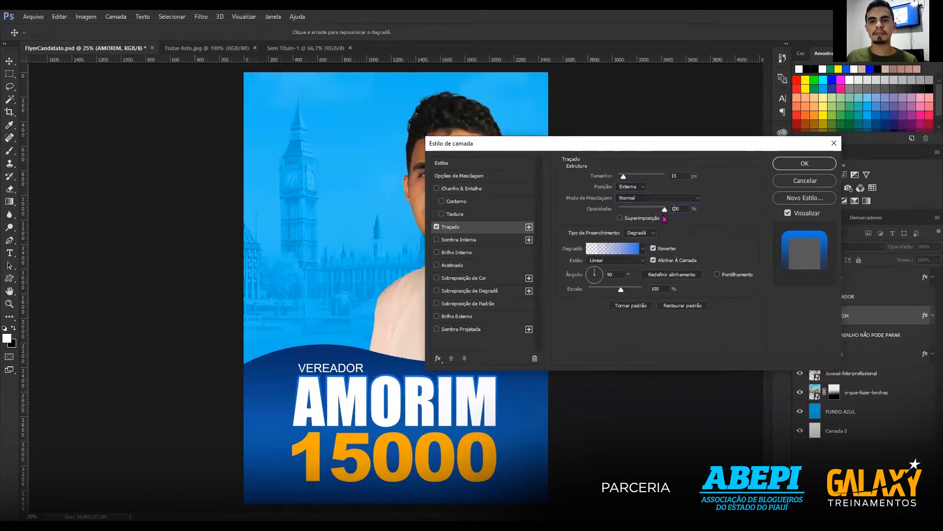
# Try the Padrão fill type with several diagonal and checkered patterns on the name's Traçado, and return to Degradê.
pyautogui.click(653, 233)
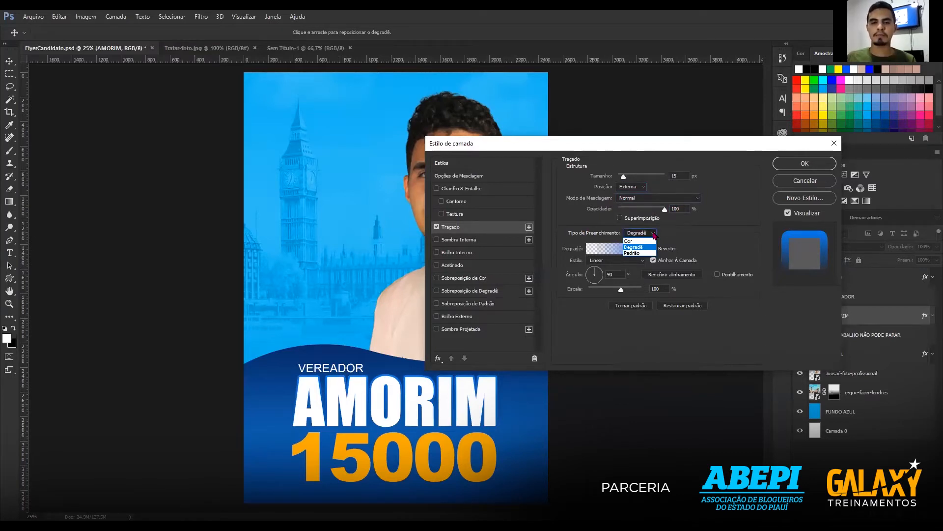
pyautogui.click(640, 253)
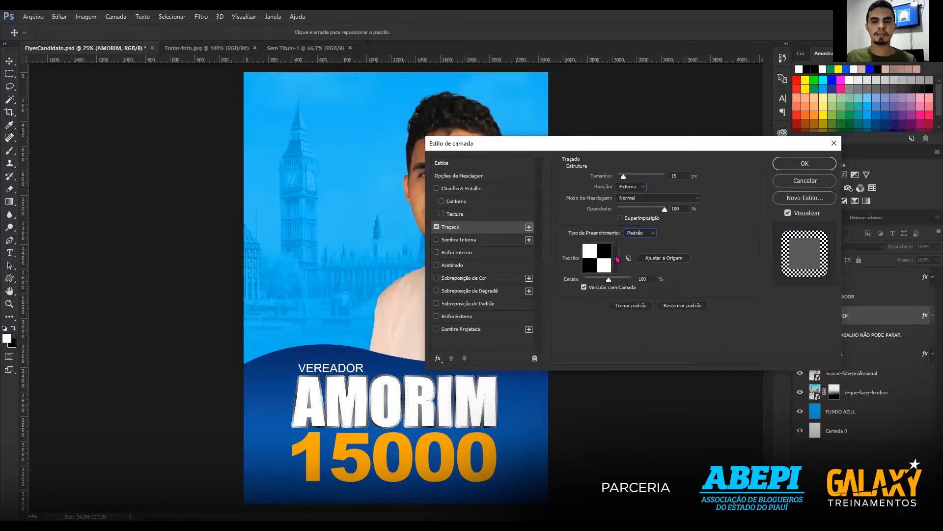
pyautogui.click(616, 257)
pyautogui.click(584, 306)
pyautogui.click(610, 306)
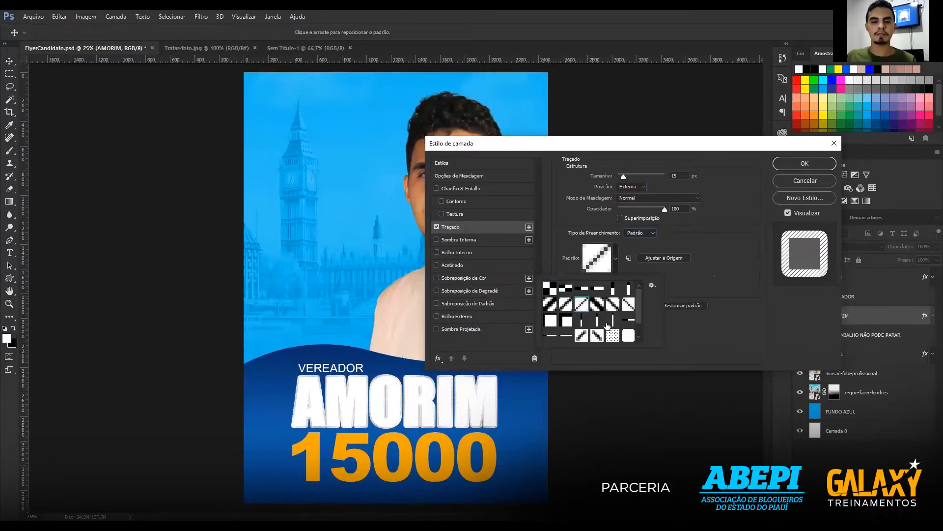
pyautogui.click(581, 336)
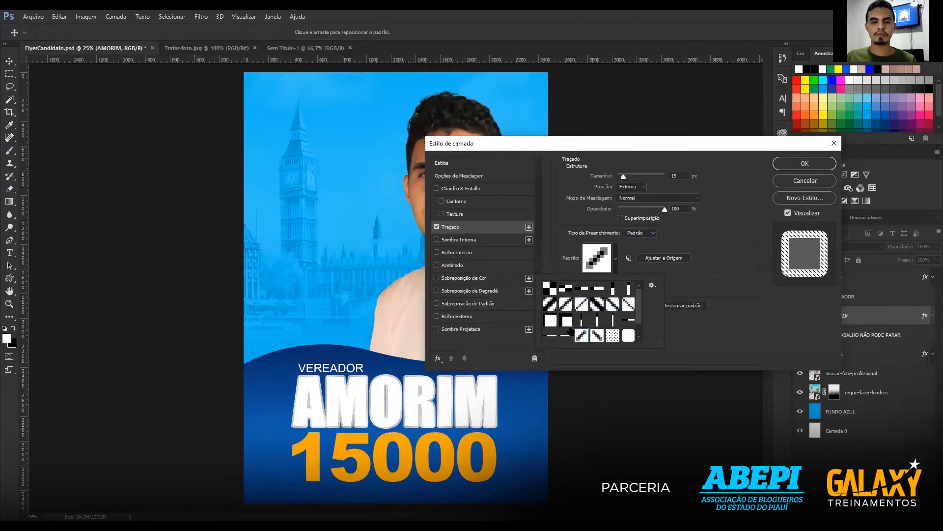
pyautogui.click(566, 321)
pyautogui.click(549, 321)
pyautogui.click(550, 305)
pyautogui.click(550, 286)
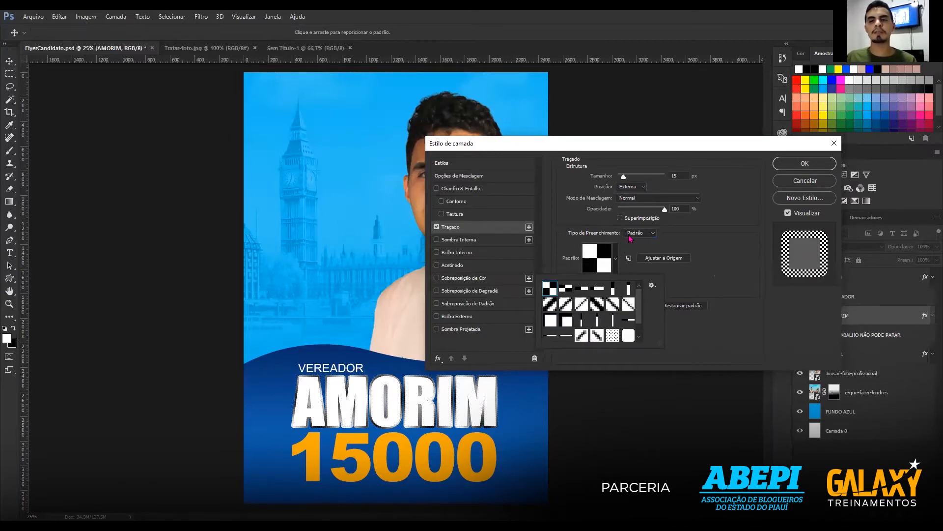
pyautogui.click(634, 232)
pyautogui.click(635, 248)
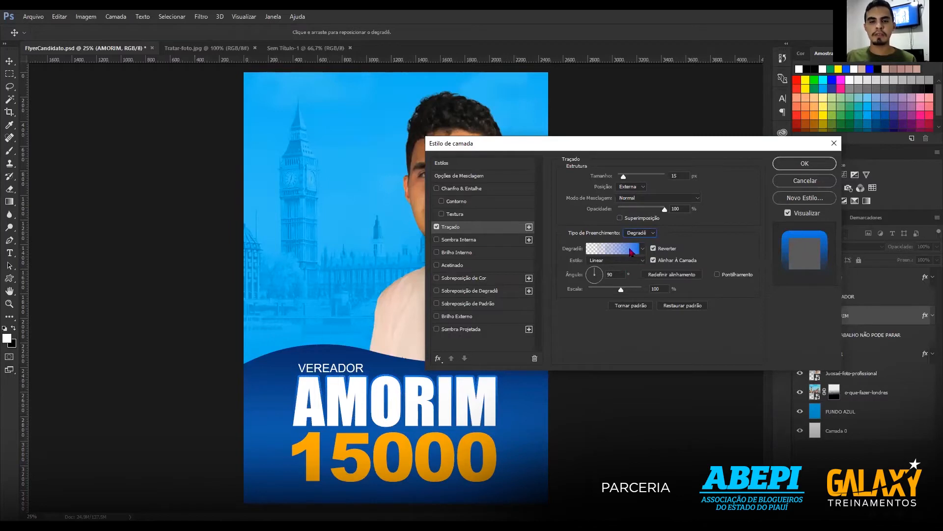
# Apply the Do Primeiro Plano para Transparente preset to the name's Traçado gradient, and open its starting stop's color for editing.
pyautogui.click(643, 249)
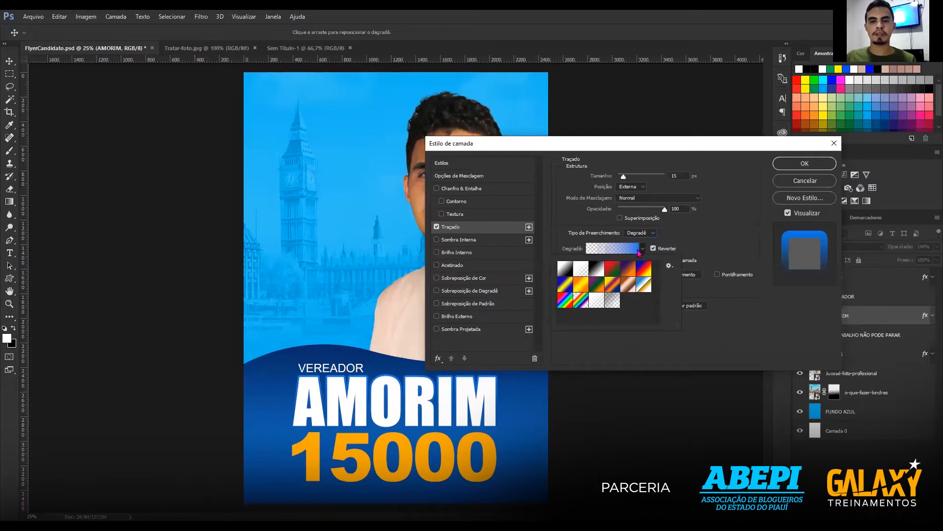
pyautogui.click(580, 271)
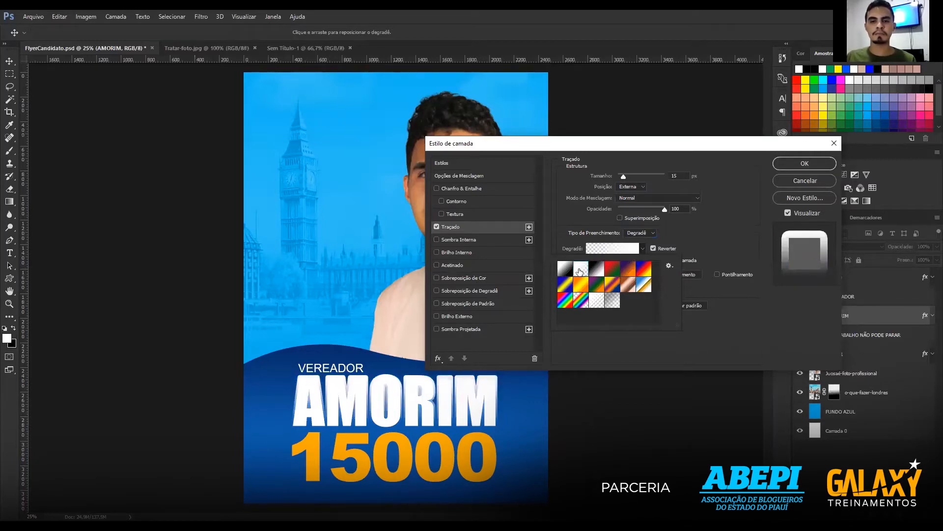
pyautogui.click(634, 250)
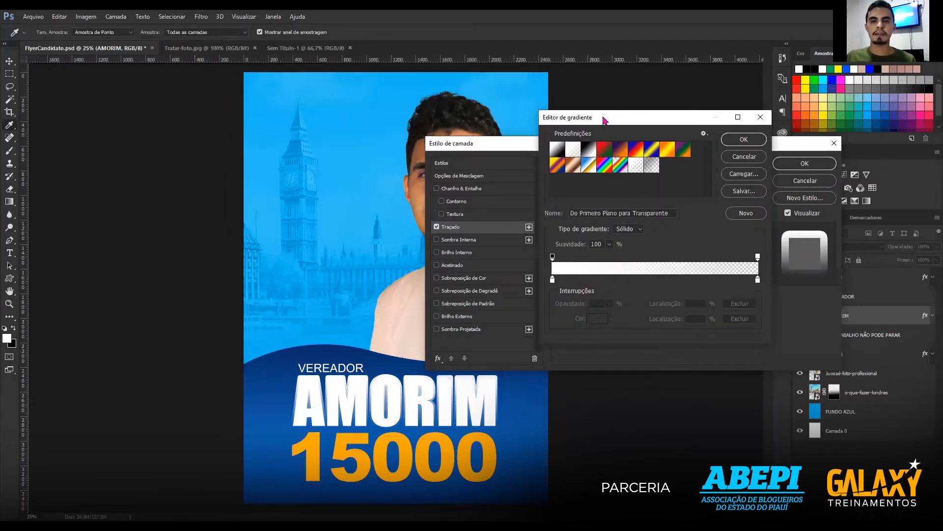
pyautogui.click(552, 279)
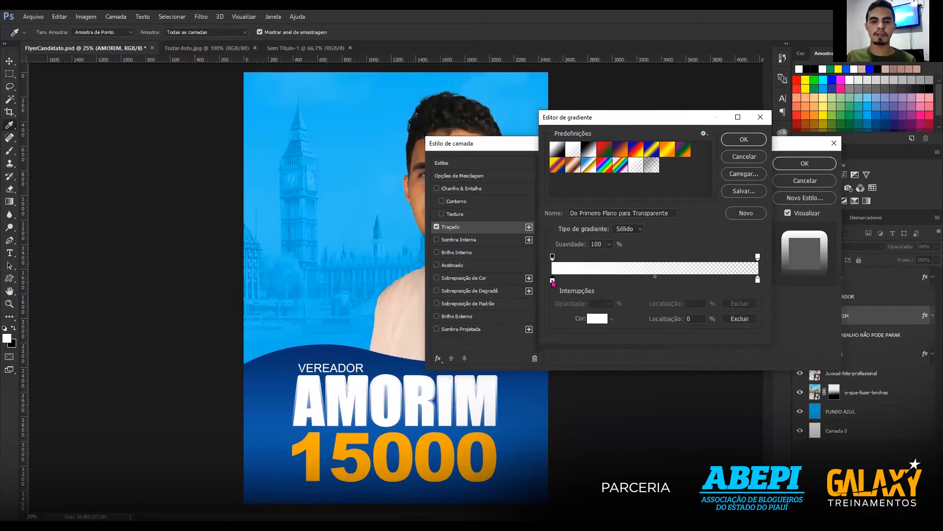
pyautogui.click(598, 319)
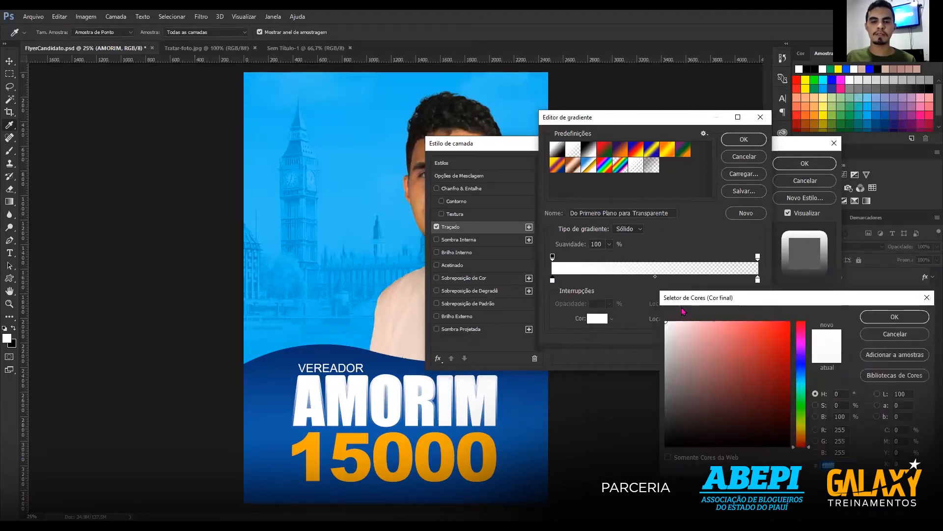
# Try several dark blue and pink shades for the Traçado gradient's starting color stop.
pyautogui.click(802, 375)
pyautogui.click(779, 359)
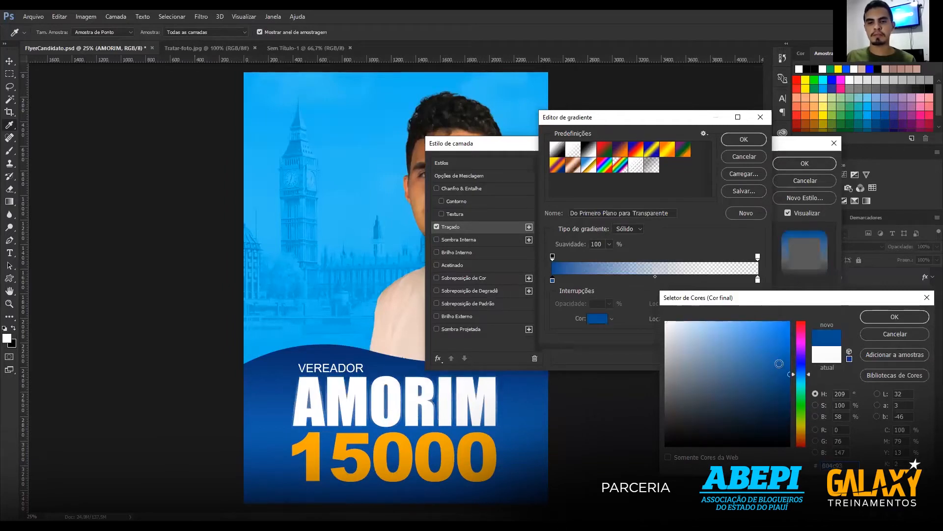
pyautogui.click(768, 376)
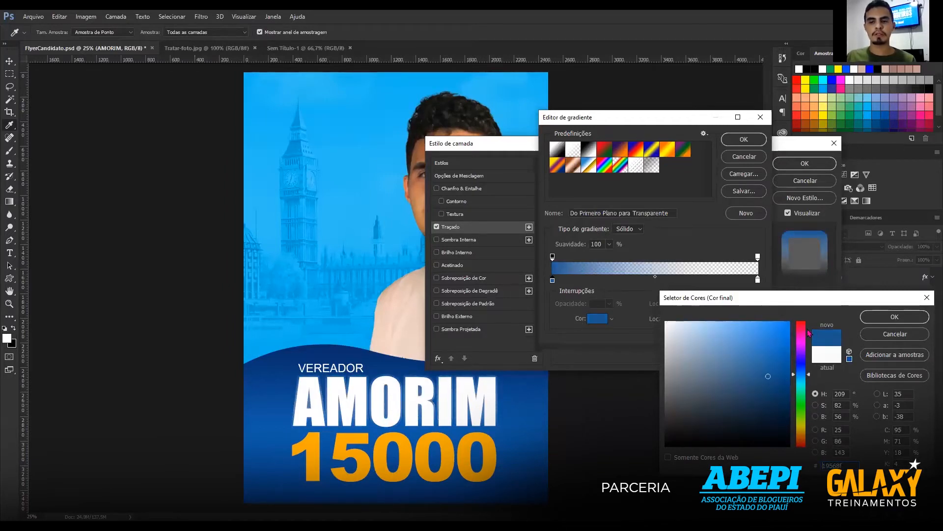
pyautogui.click(803, 331)
pyautogui.click(784, 374)
pyautogui.click(781, 407)
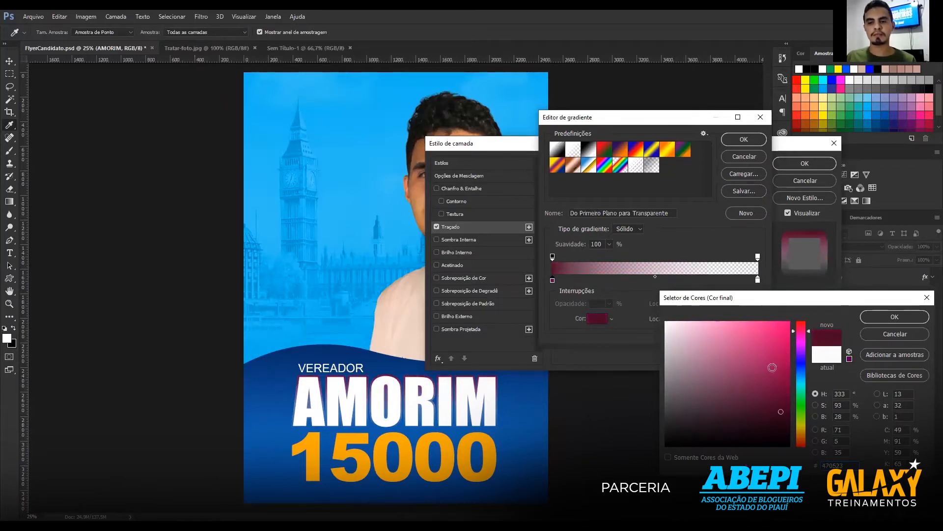
pyautogui.click(740, 369)
pyautogui.moveTo(740, 369); pyautogui.dragTo(789, 329)
# Set the Traçado gradient's starting color stop to medium blue #1481ae, and accept the edited gradient.
pyautogui.click(800, 419)
pyautogui.moveTo(775, 369); pyautogui.dragTo(800, 378)
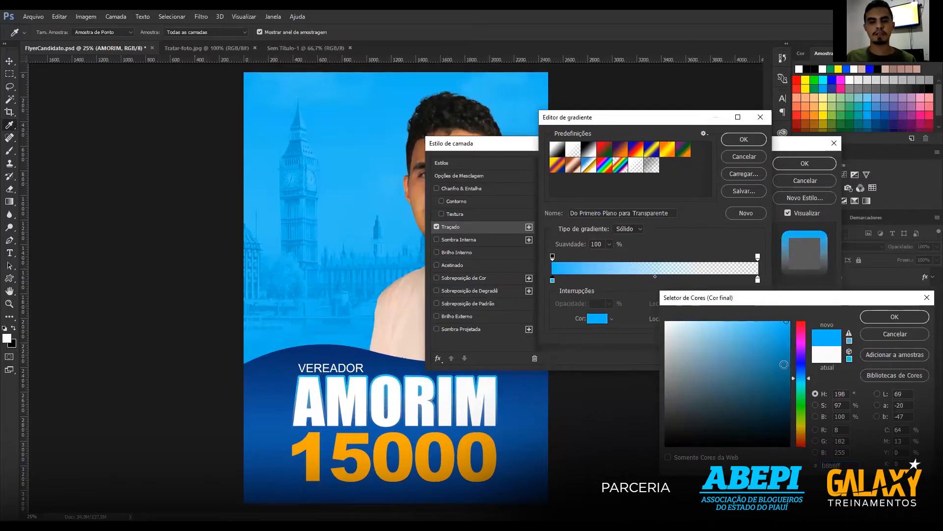
pyautogui.moveTo(785, 364)
pyautogui.mouseDown()
pyautogui.moveTo(775, 388)
pyautogui.moveTo(778, 358)
pyautogui.mouseUp()
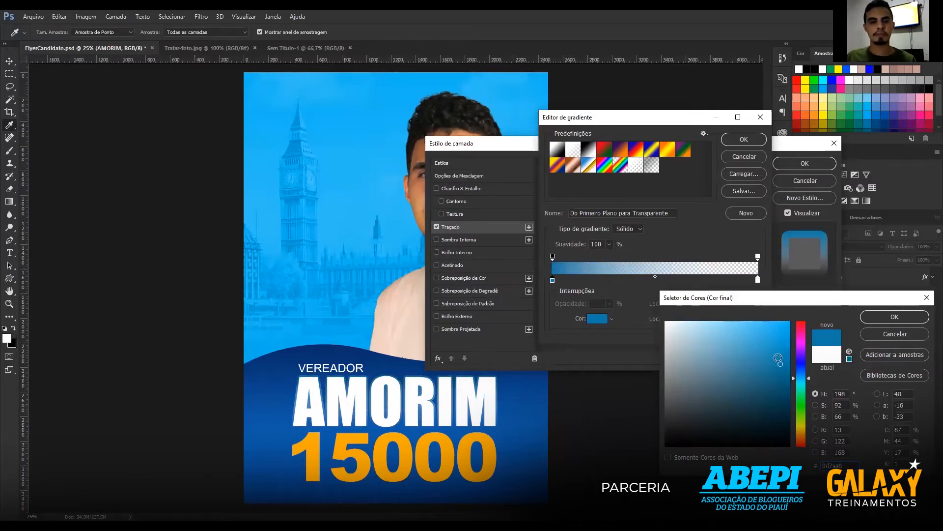
pyautogui.click(776, 361)
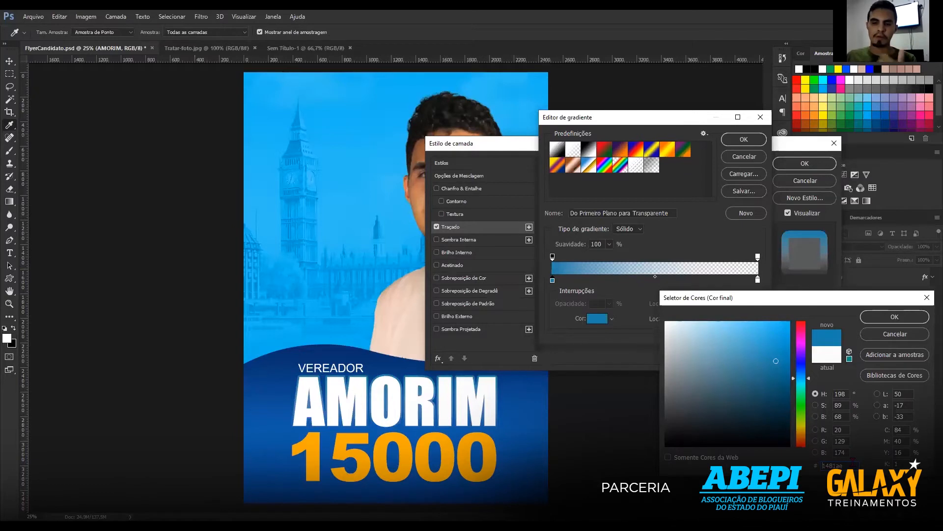
pyautogui.click(894, 317)
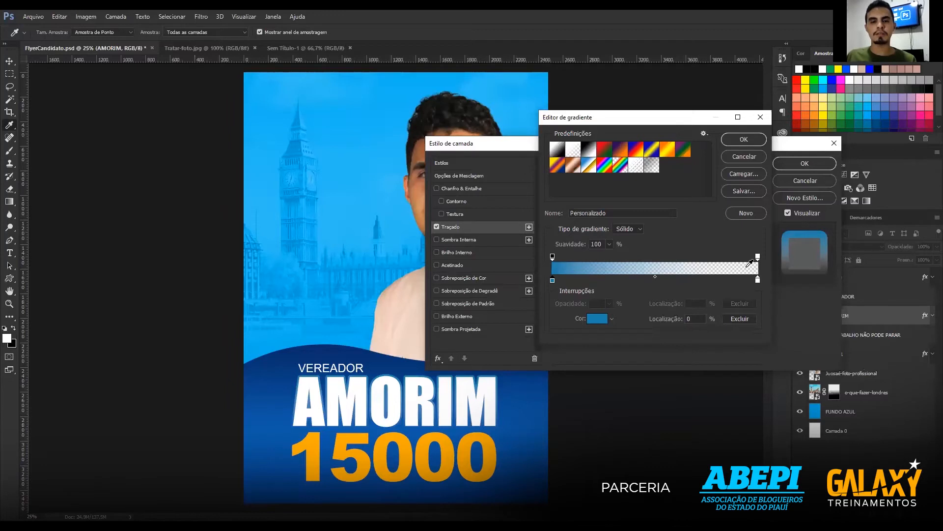
pyautogui.click(749, 141)
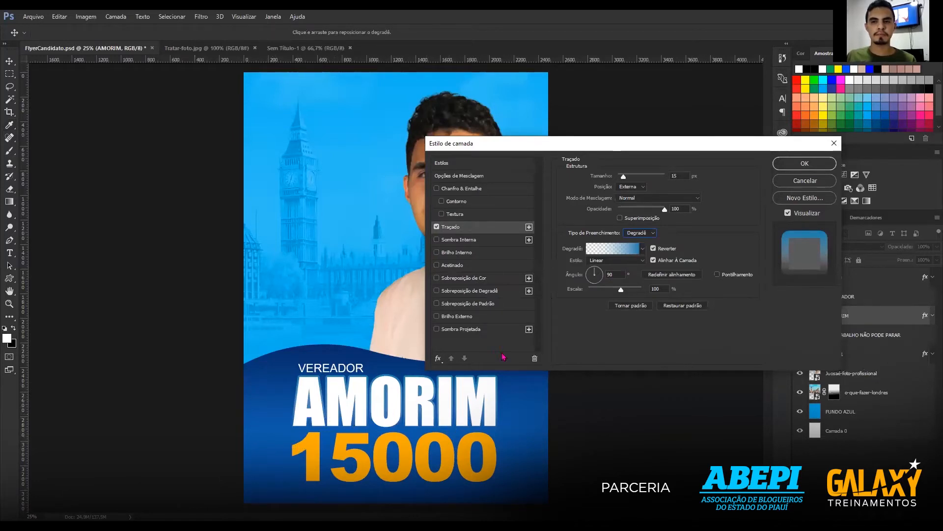
# Set the Traçado gradient's scale to 50% and apply the layer style to the candidate name.
pyautogui.moveTo(620, 291)
pyautogui.mouseDown()
pyautogui.moveTo(589, 299)
pyautogui.moveTo(653, 304)
pyautogui.moveTo(602, 307)
pyautogui.mouseUp()
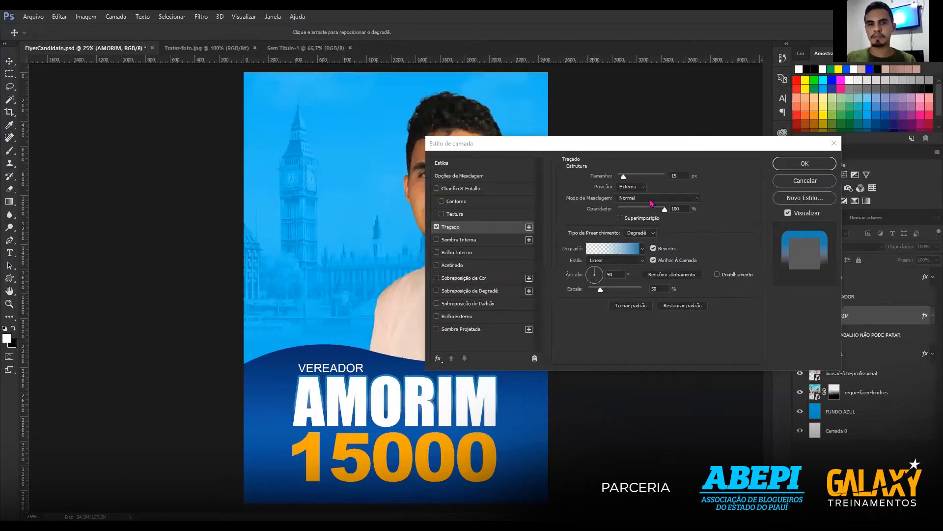
pyautogui.click(745, 249)
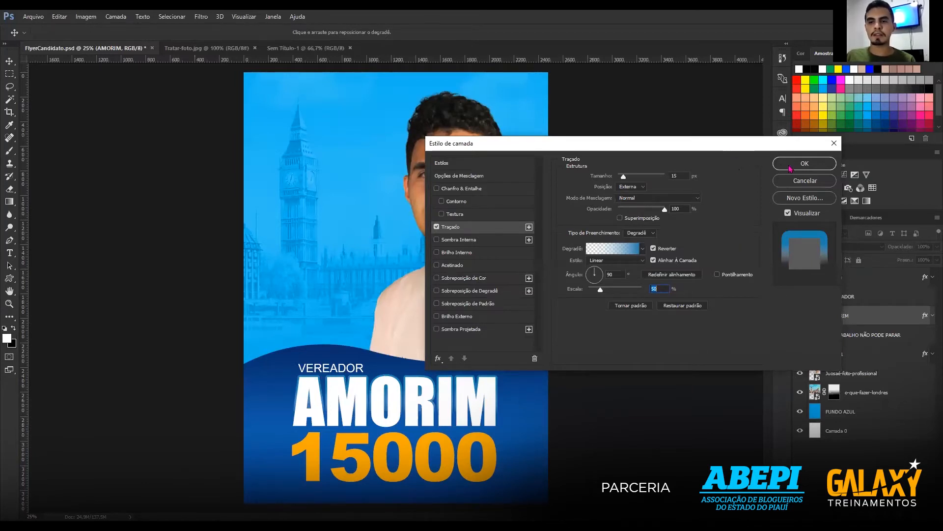
pyautogui.click(805, 164)
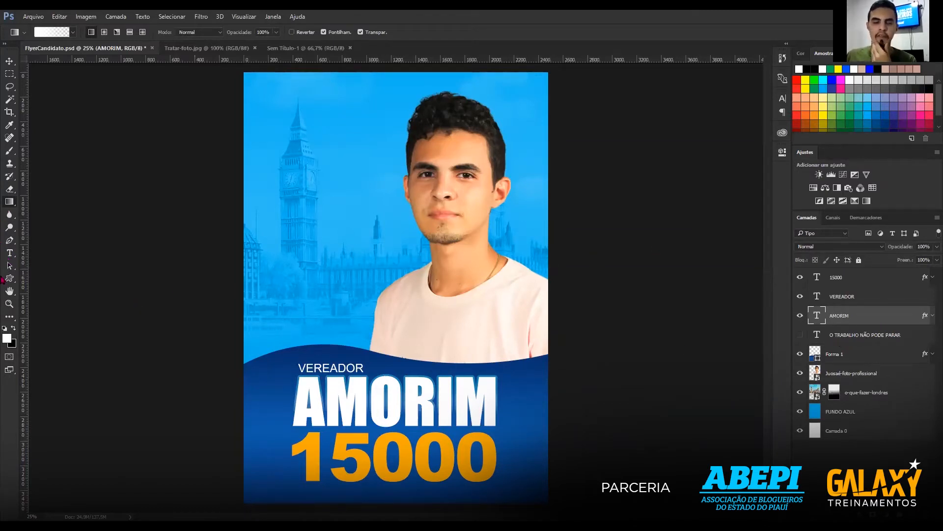
# Try a curved Pen tool segment between the clock tower and the portrait, swinging its handles in several directions, and undo the segment.
pyautogui.click(10, 241)
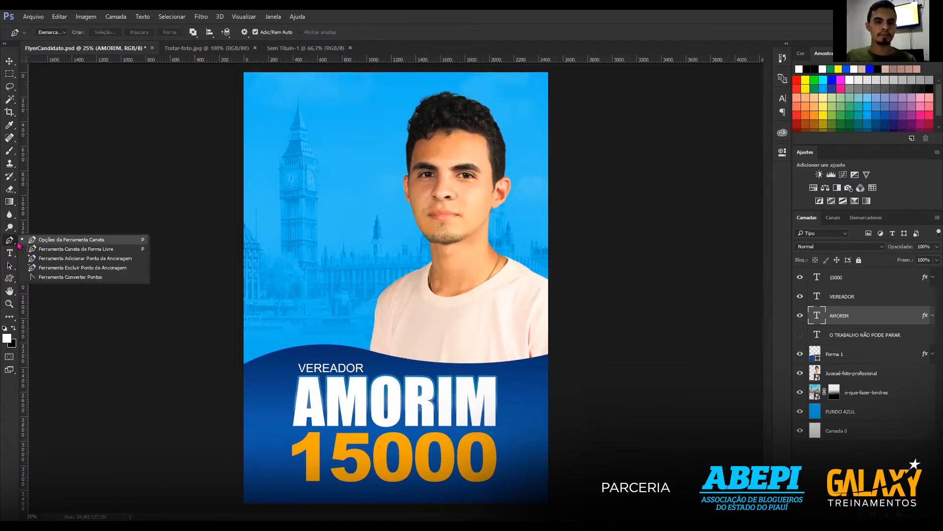
pyautogui.click(12, 244)
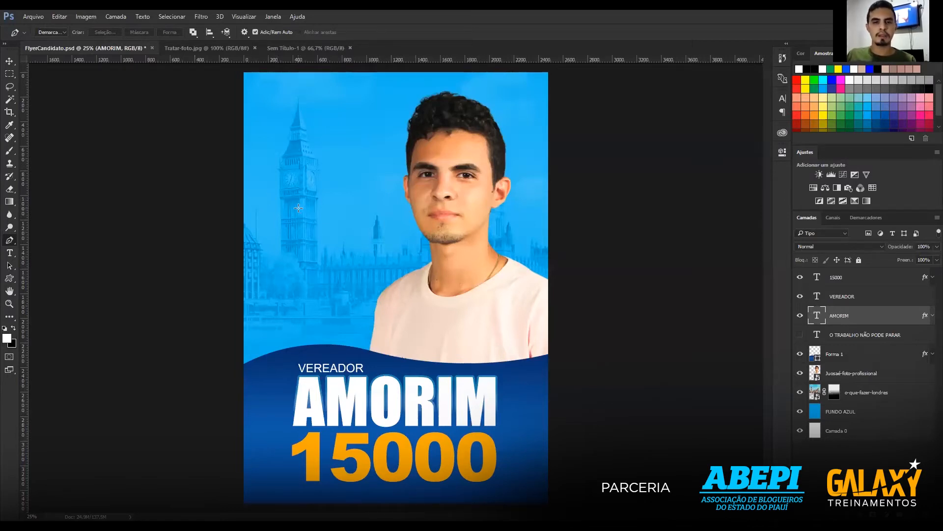
pyautogui.click(333, 204)
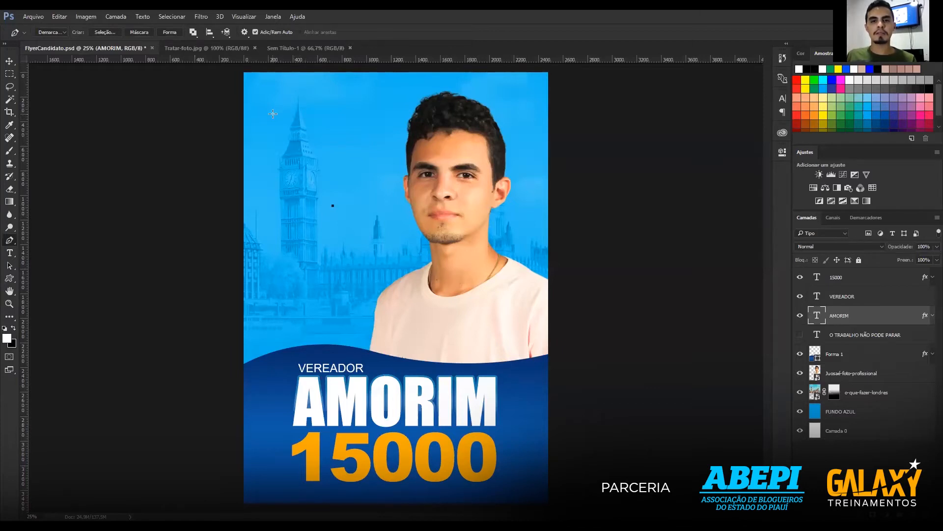
pyautogui.click(356, 123)
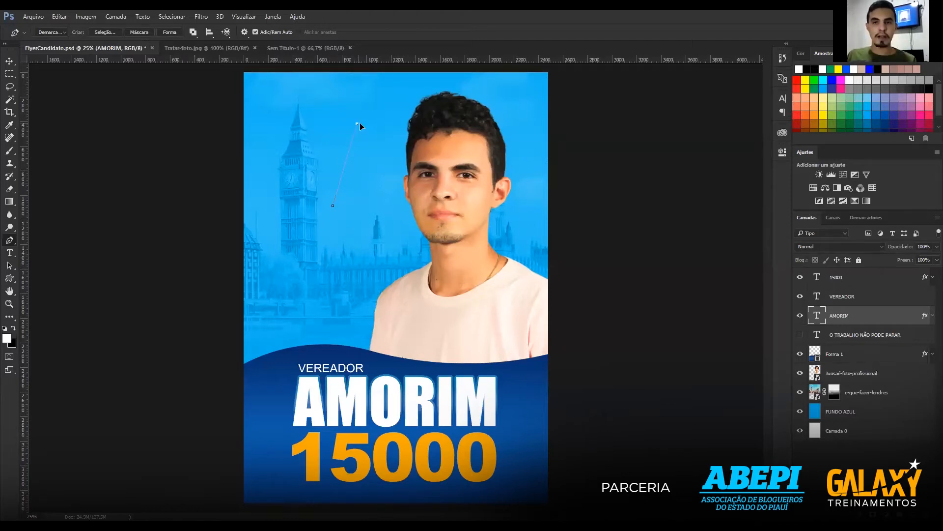
pyautogui.moveTo(364, 126); pyautogui.dragTo(389, 133)
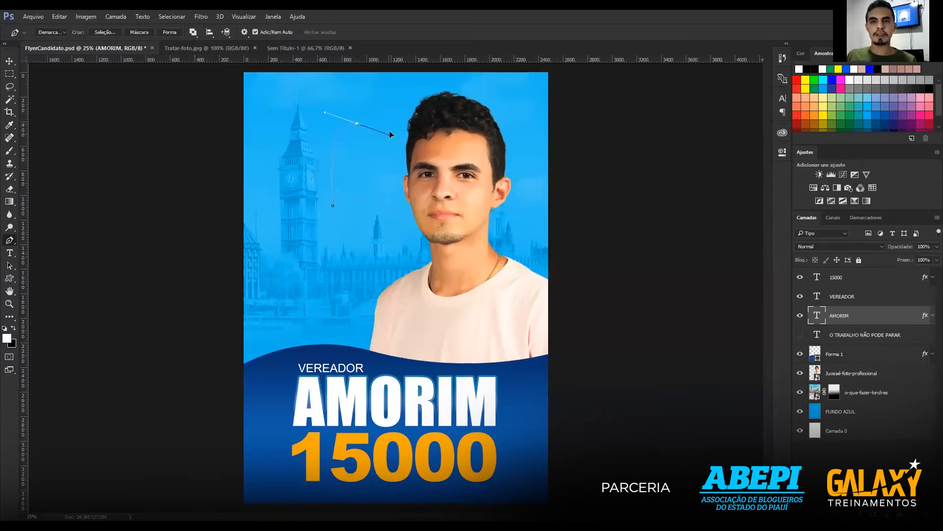
pyautogui.moveTo(334, 118); pyautogui.dragTo(431, 131)
pyautogui.moveTo(397, 133); pyautogui.dragTo(299, 114)
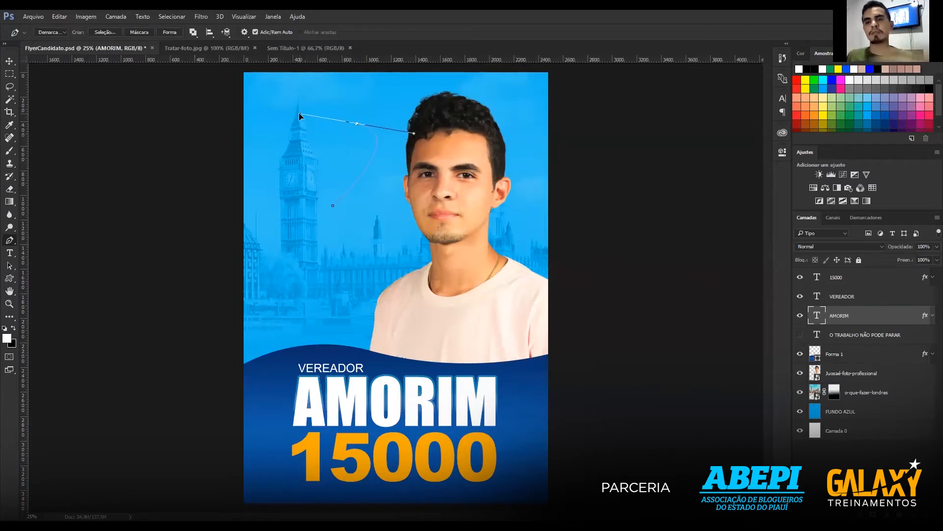
pyautogui.moveTo(299, 114); pyautogui.dragTo(353, 100)
pyautogui.moveTo(337, 161); pyautogui.dragTo(397, 107)
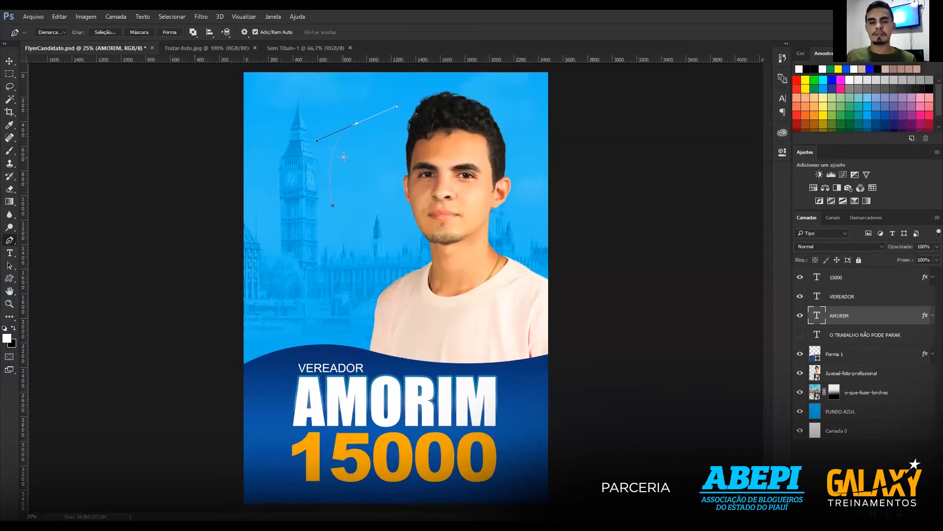
pyautogui.hotkey('ctrl', 'z')
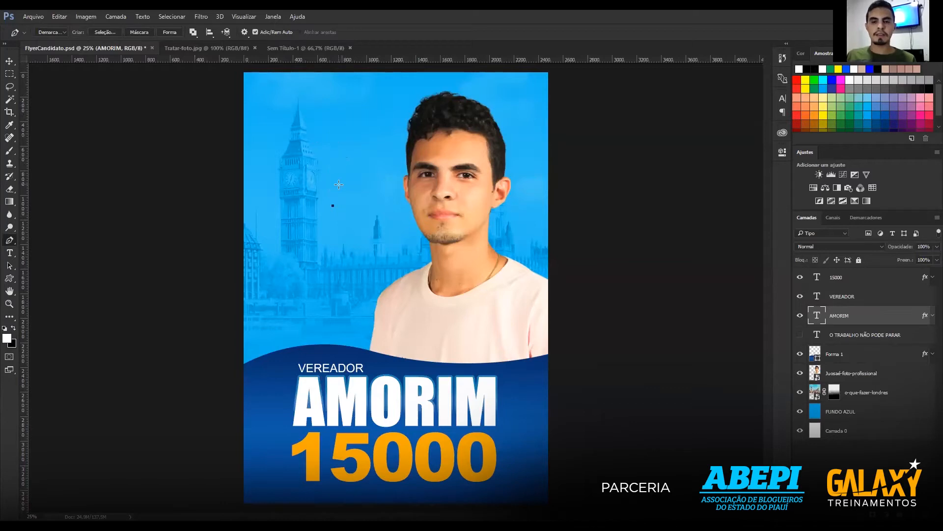
# Make a white triangle shape over the clock tower from a closed Pen tool path, and delete it.
pyautogui.click(333, 106)
pyautogui.click(260, 108)
pyautogui.click(268, 216)
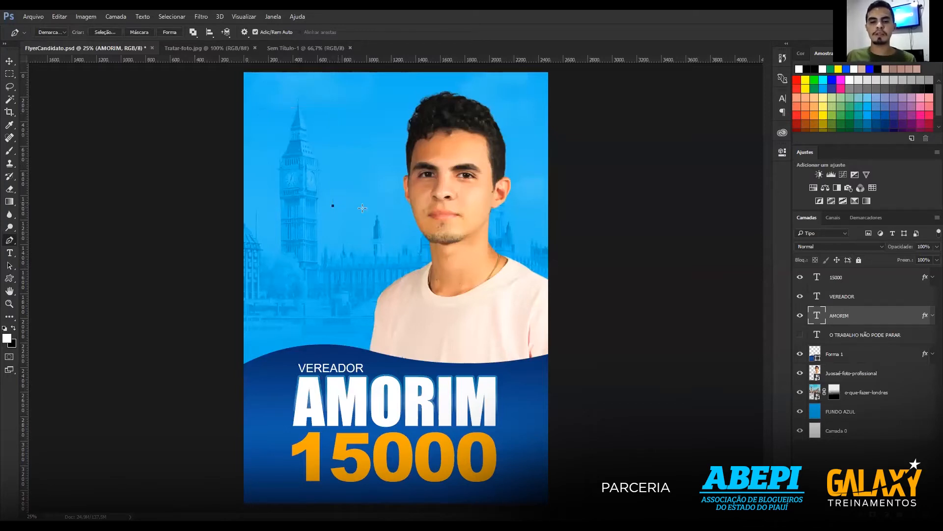
pyautogui.click(251, 206)
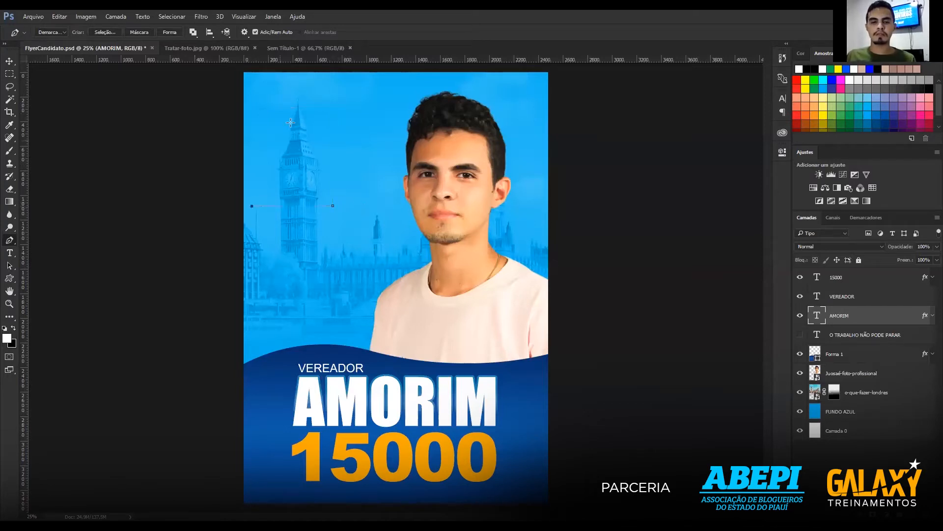
pyautogui.click(292, 121)
pyautogui.click(333, 206)
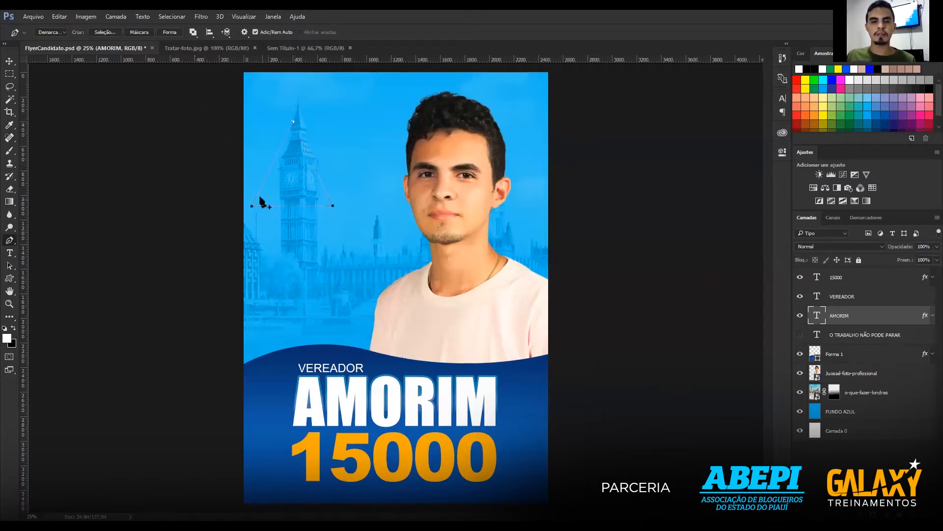
pyautogui.click(167, 35)
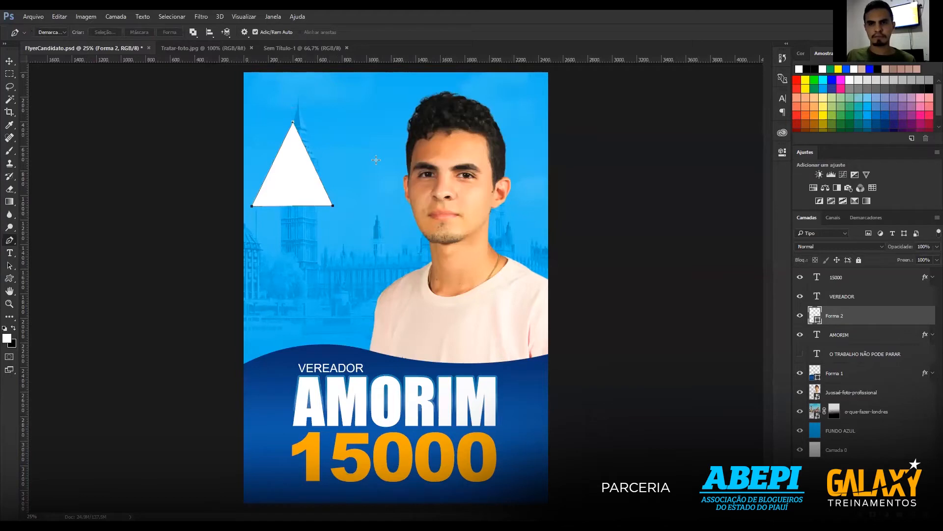
pyautogui.click(9, 61)
pyautogui.press('Delete')
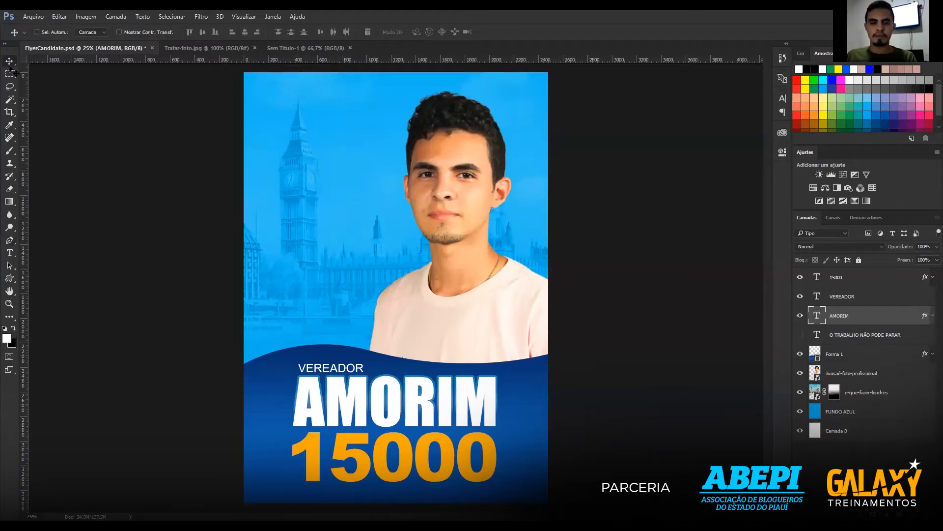
# Place a Pen tool anchor point just outside the flyer's left edge, and switch the tool's mode to Forma.
pyautogui.click(10, 242)
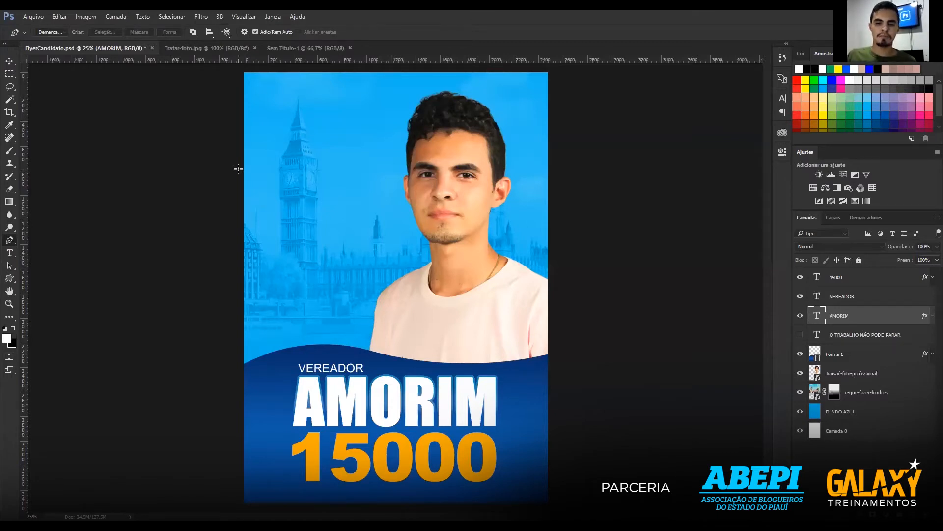
pyautogui.click(238, 168)
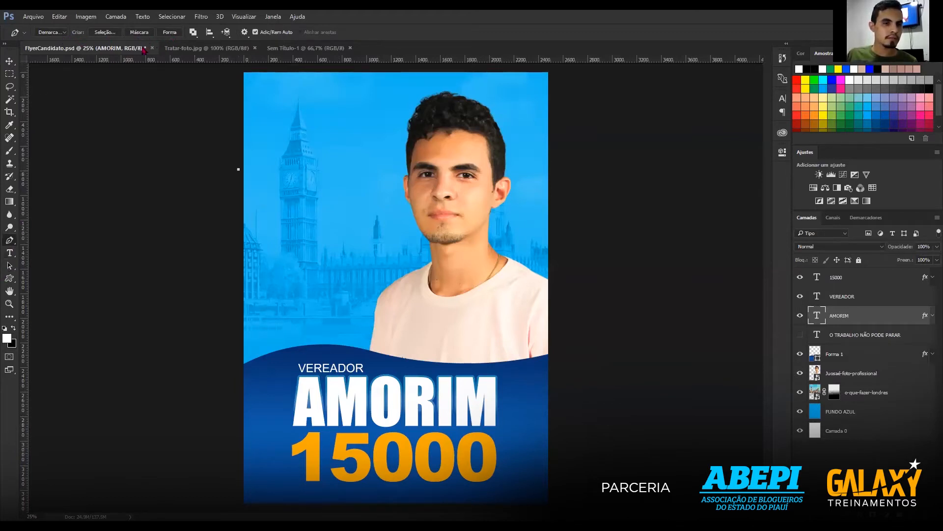
pyautogui.click(63, 32)
pyautogui.click(49, 41)
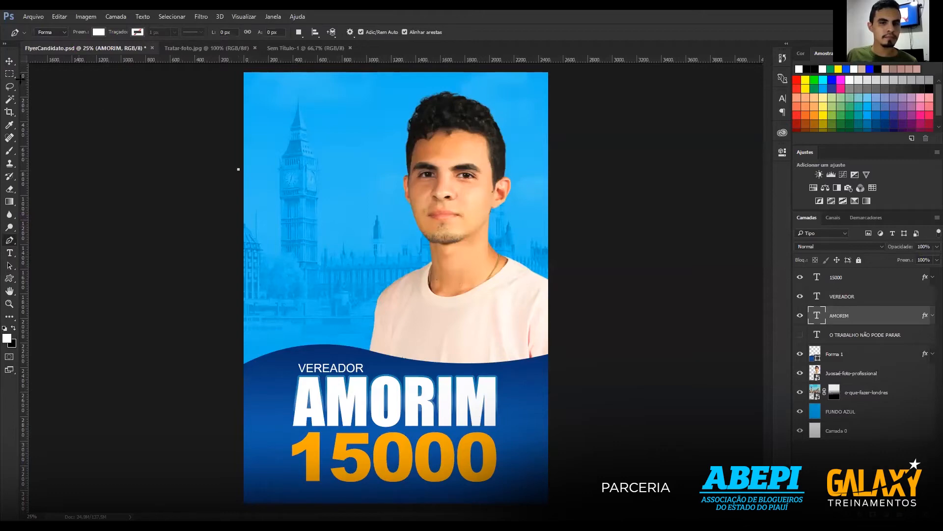
# Hide the interface panels and cycle through the screen modes to view the flyer.
pyautogui.press('Tab')
pyautogui.press('f')
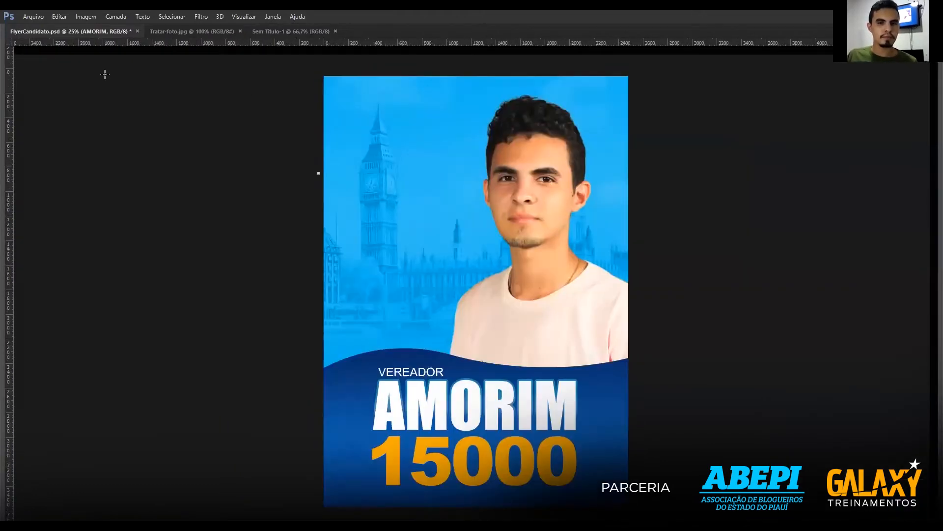
pyautogui.press('f')
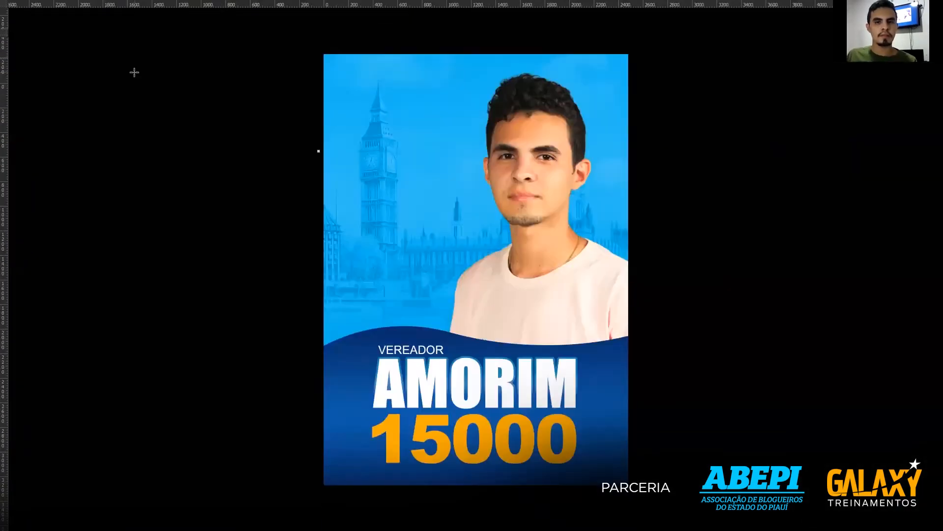
pyautogui.press('f')
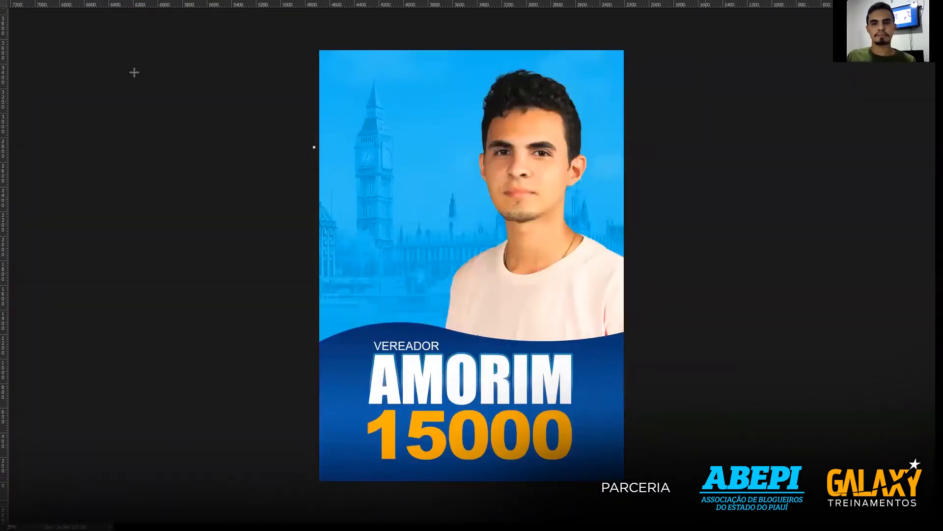
# Draw a closed Pen tool path with a wavy upper edge across the clock tower and portrait, extending past both side edges of the flyer.
pyautogui.press('f')
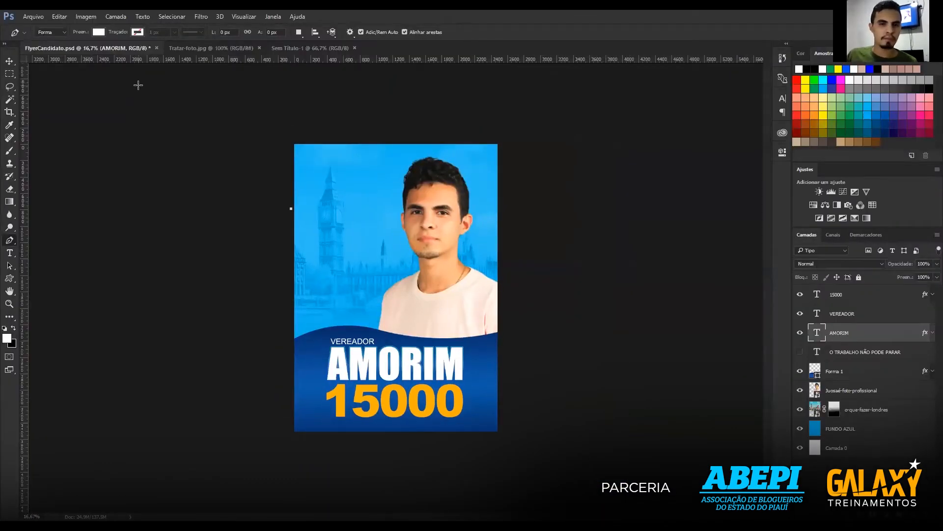
pyautogui.hotkey('ctrl', '+')
pyautogui.click(307, 184)
pyautogui.hotkey('ctrl', 'z')
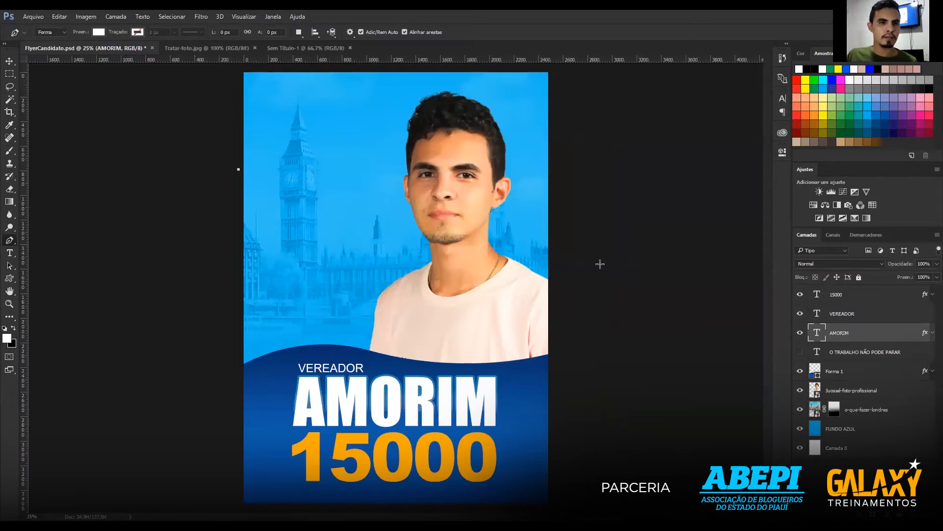
pyautogui.hotkey('ctrl', '+')
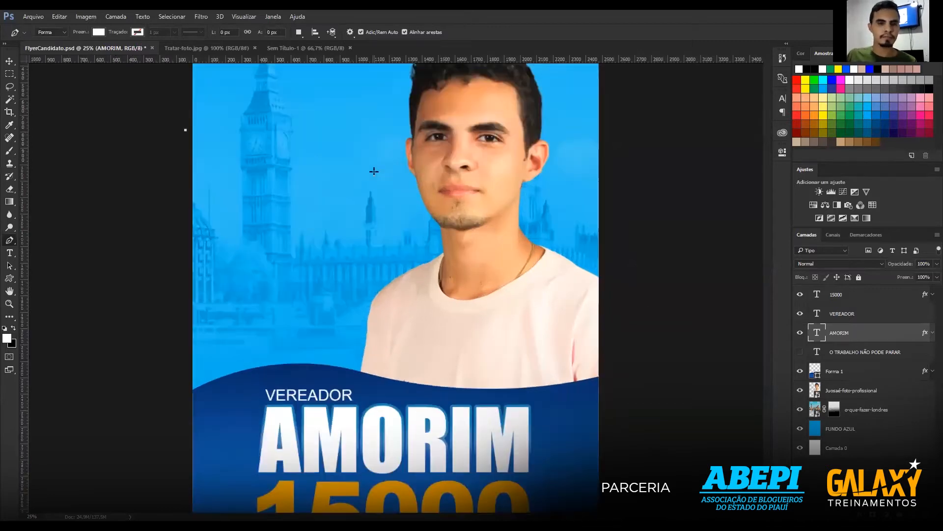
pyautogui.scroll(3, 290, 174)
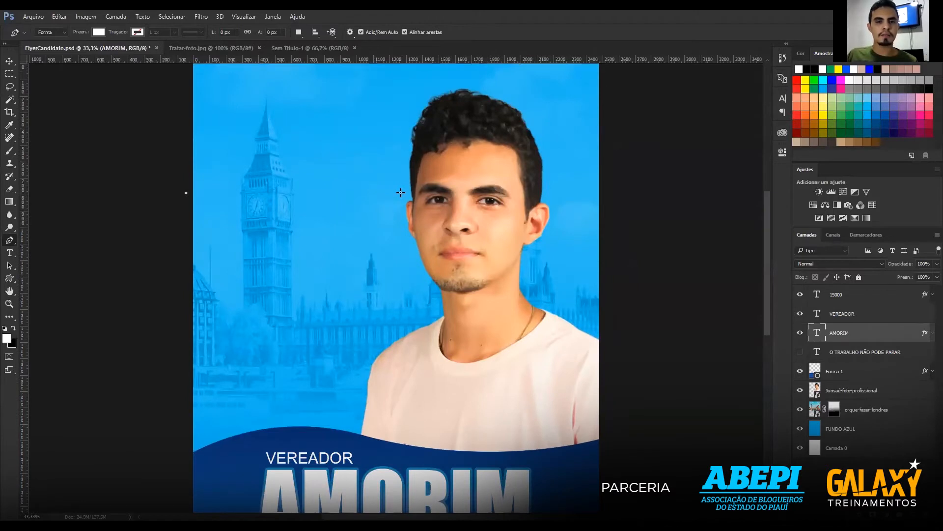
pyautogui.moveTo(401, 193); pyautogui.dragTo(491, 262)
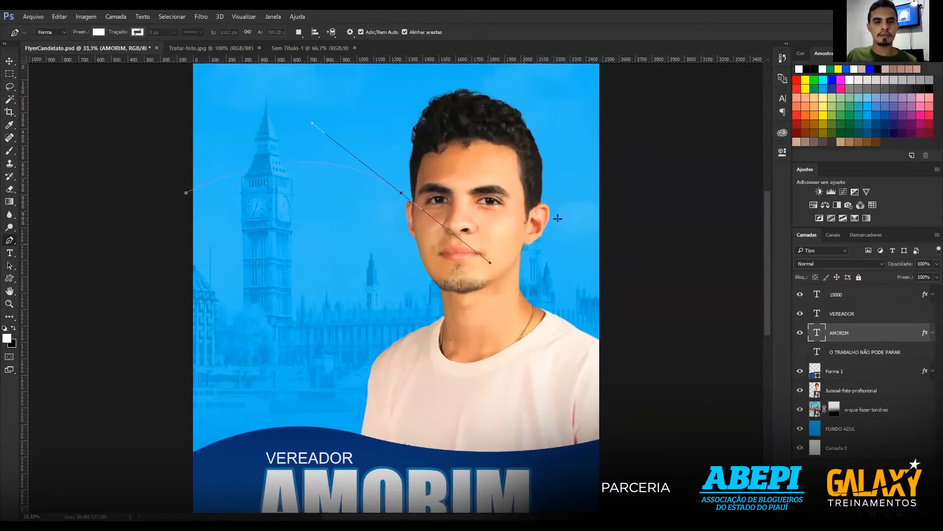
pyautogui.moveTo(619, 165); pyautogui.dragTo(635, 113)
pyautogui.click(624, 379)
pyautogui.click(164, 379)
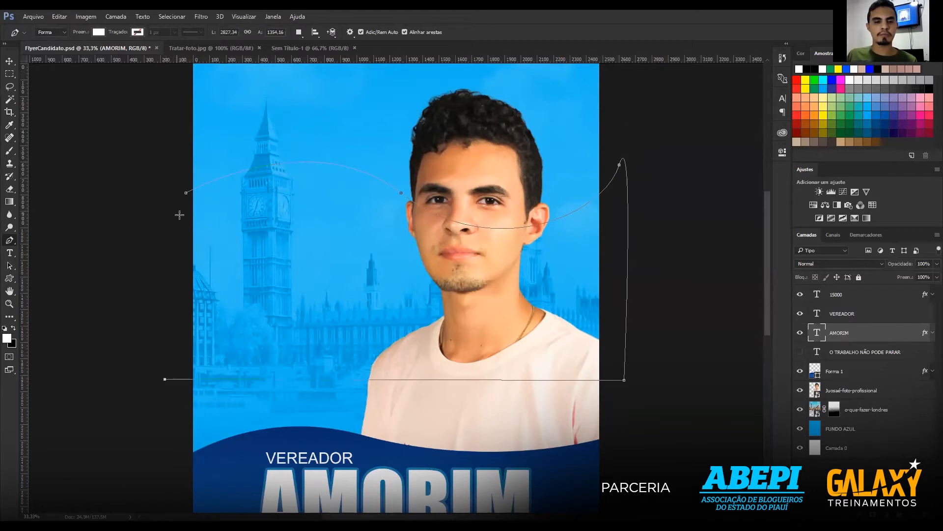
pyautogui.click(187, 193)
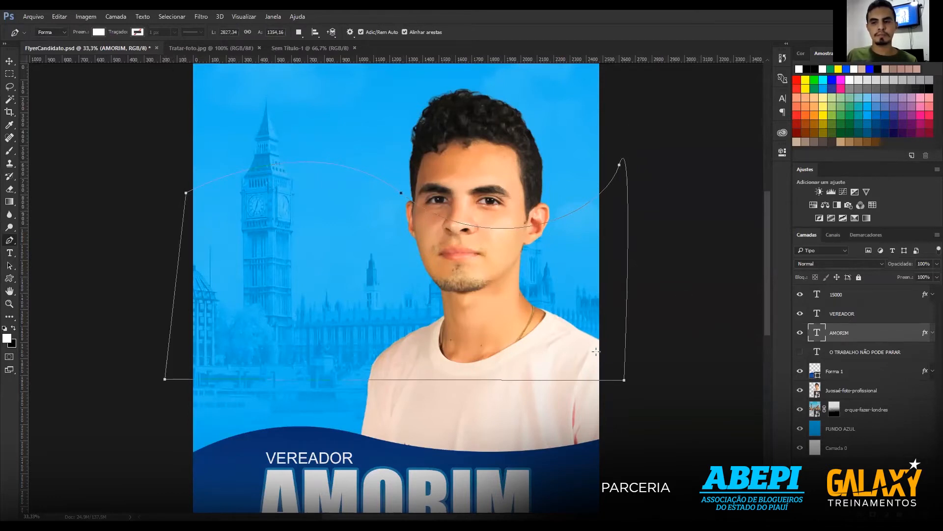
# Switch the Pen tool to Demarcador mode, turn the wavy path into a white shape, and delete it after a trial move.
pyautogui.click(53, 51)
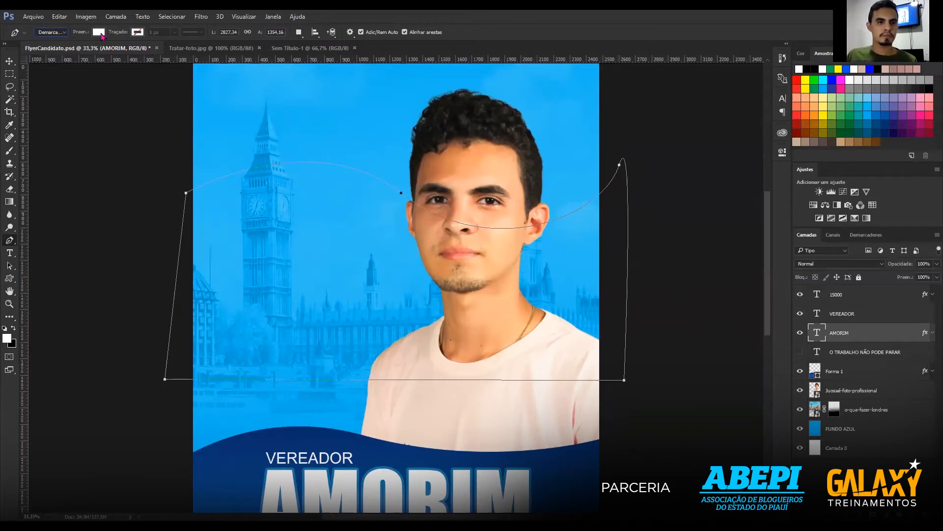
pyautogui.click(163, 34)
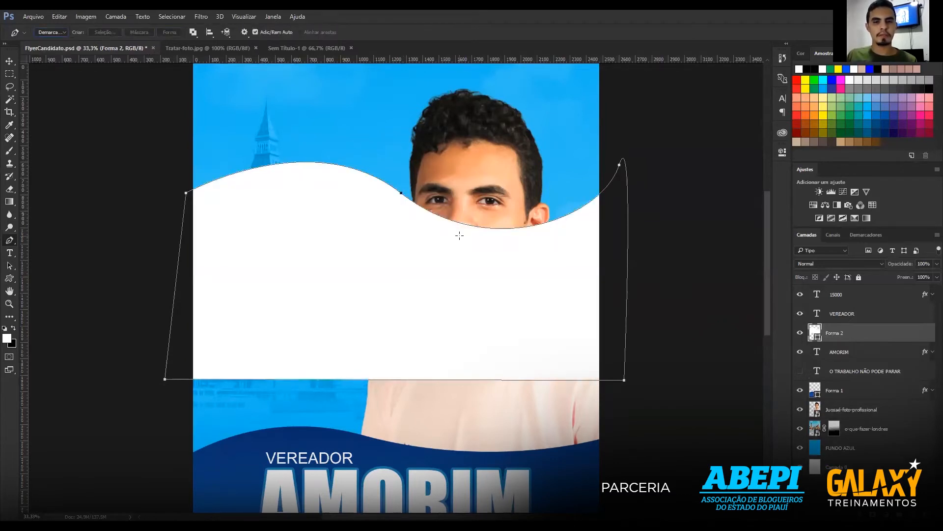
pyautogui.press('v')
pyautogui.moveTo(421, 266); pyautogui.dragTo(395, 318)
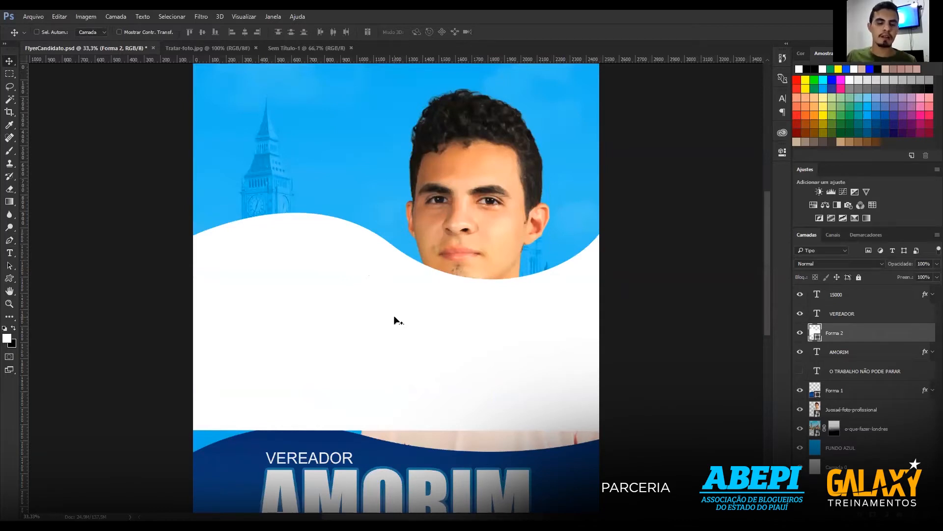
pyautogui.hotkey('ctrl', 'z')
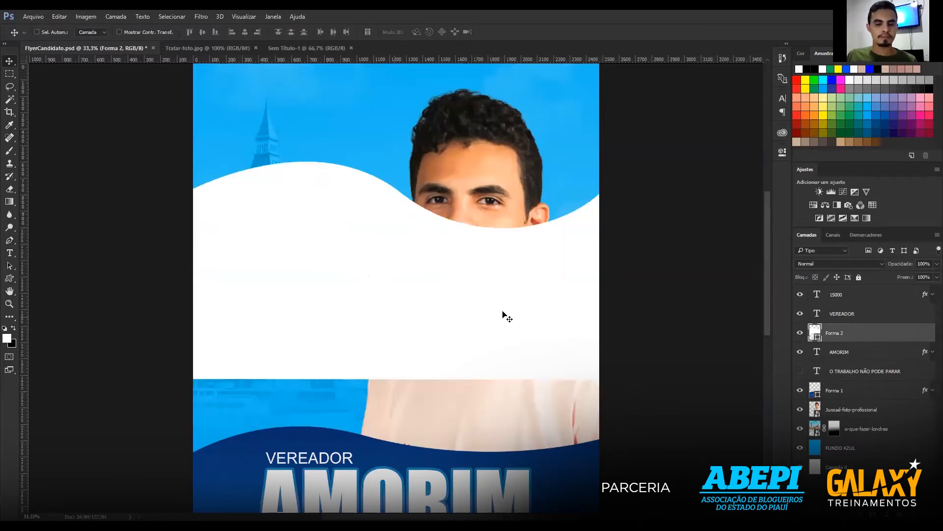
pyautogui.hotkey('ctrl', 'z')
pyautogui.press('Delete')
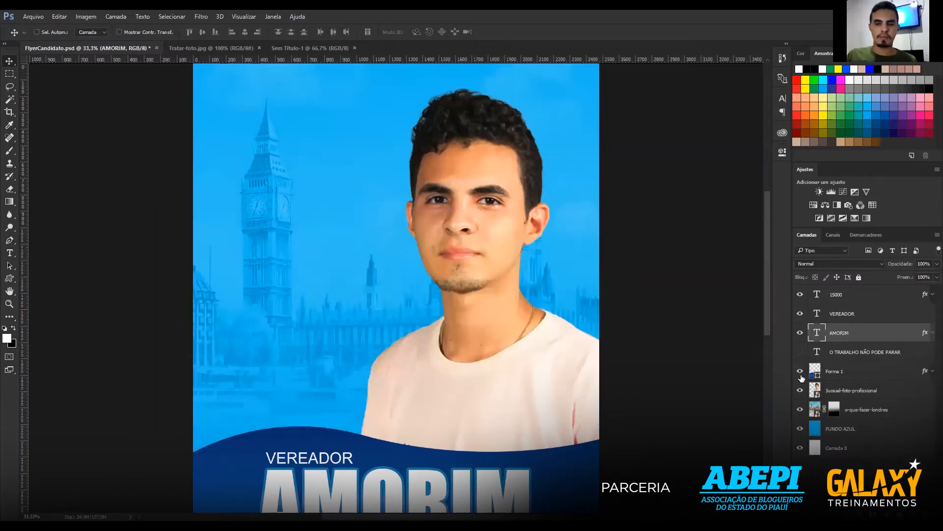
# Hide the layers from FUNDO AZUL up to Forma 1 and fill the Camada 0 layer with black.
pyautogui.moveTo(799, 430); pyautogui.dragTo(802, 363)
pyautogui.click(801, 366)
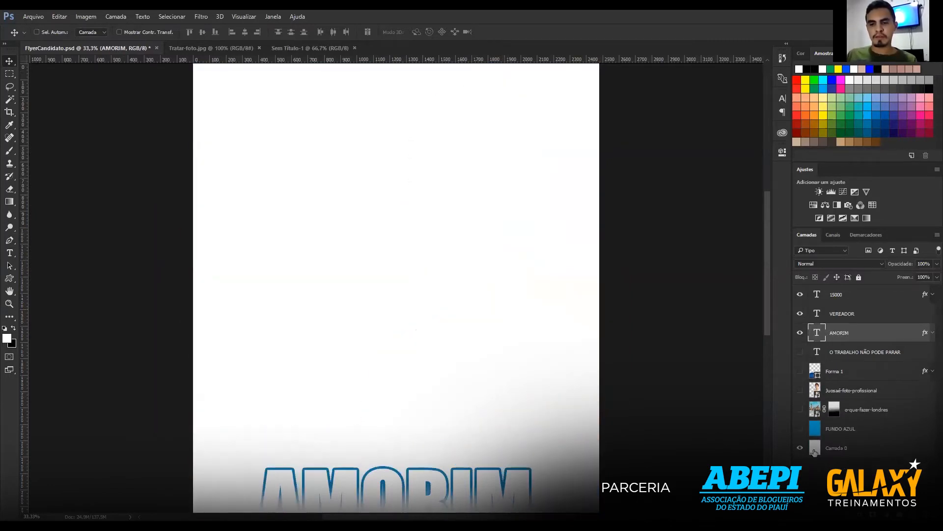
pyautogui.click(814, 452)
pyautogui.press('d')
pyautogui.hotkey('alt', 'BackSpace')
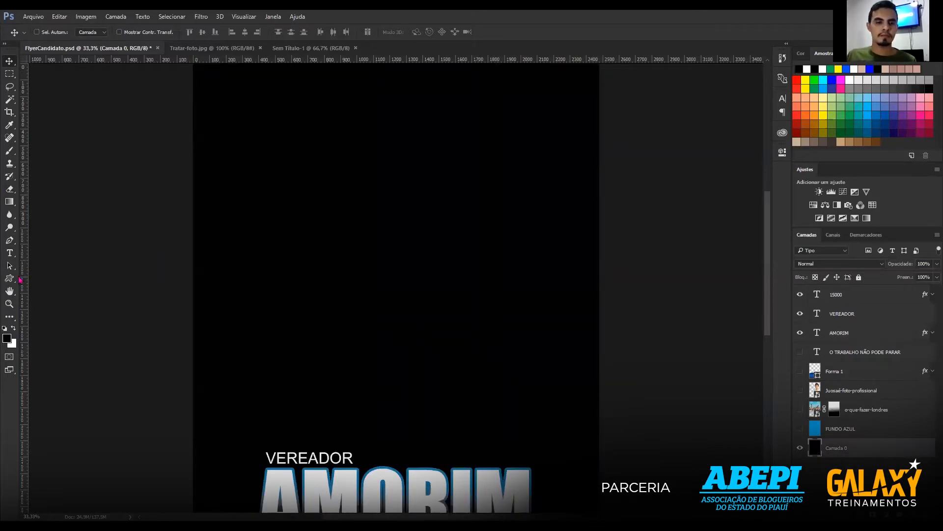
# Start a Pen tool path just outside the canvas's left edge and curve its first segment into an arch ending near the canvas's middle.
pyautogui.click(9, 239)
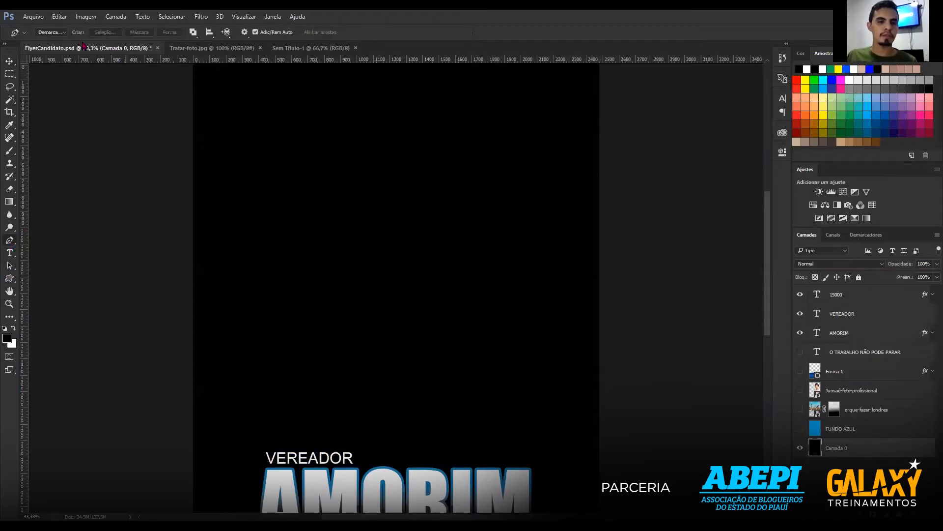
pyautogui.click(183, 216)
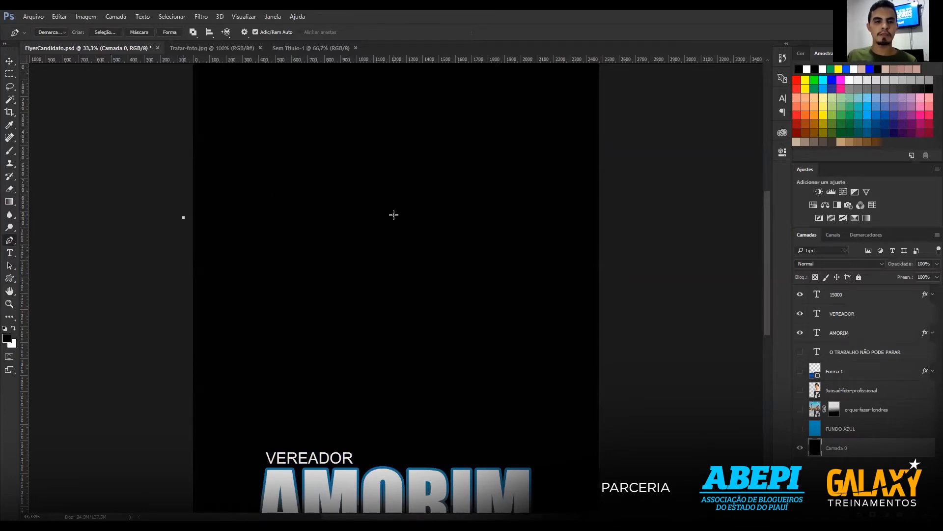
pyautogui.moveTo(391, 216); pyautogui.dragTo(495, 283)
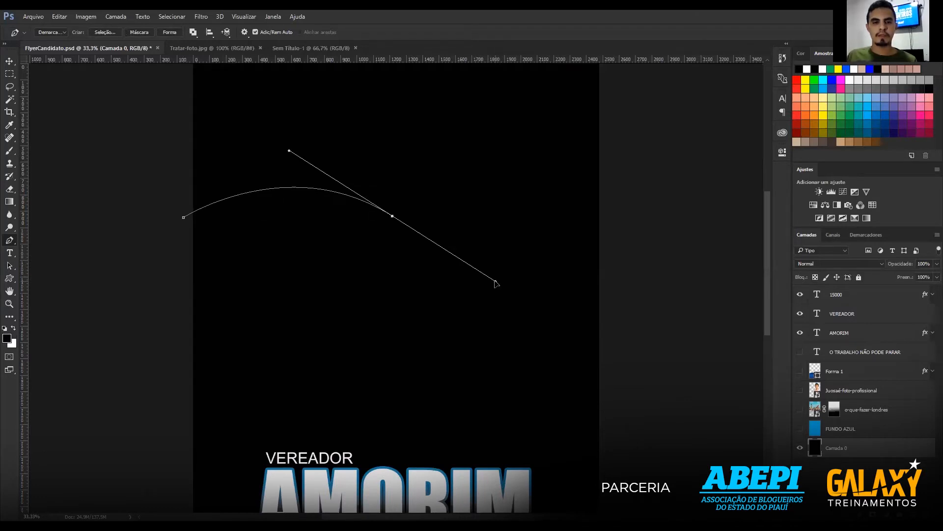
pyautogui.moveTo(496, 282)
pyautogui.mouseDown()
pyautogui.moveTo(505, 277)
pyautogui.moveTo(503, 306)
pyautogui.moveTo(478, 282)
pyautogui.moveTo(486, 275)
pyautogui.mouseUp()
pyautogui.hotkey('ctrl', 'z')
pyautogui.hotkey('ctrl', 'z')
pyautogui.hotkey('ctrl', 'z')
pyautogui.moveTo(461, 270); pyautogui.dragTo(471, 269)
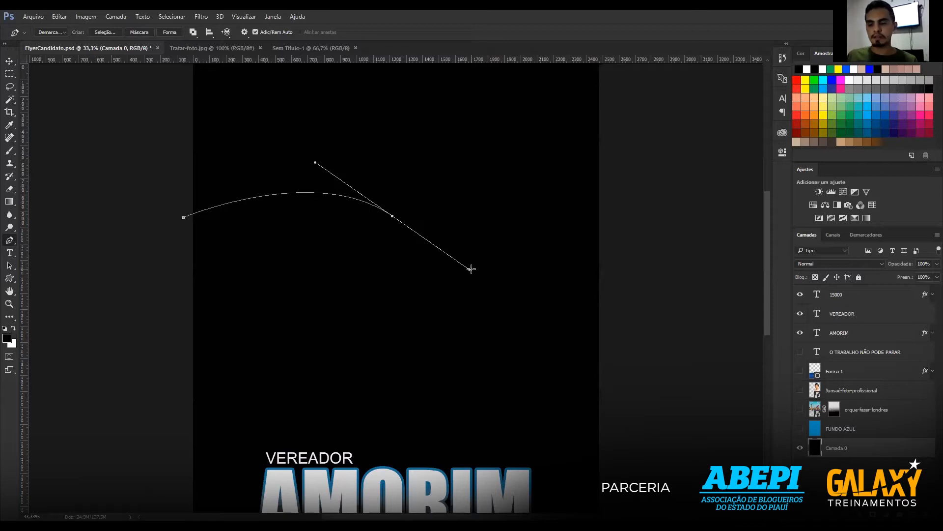
# Continue the path with a dipping curve past the canvas's right edge, and close it with straight segments below the wave.
pyautogui.click(614, 206)
pyautogui.moveTo(614, 207); pyautogui.dragTo(628, 171)
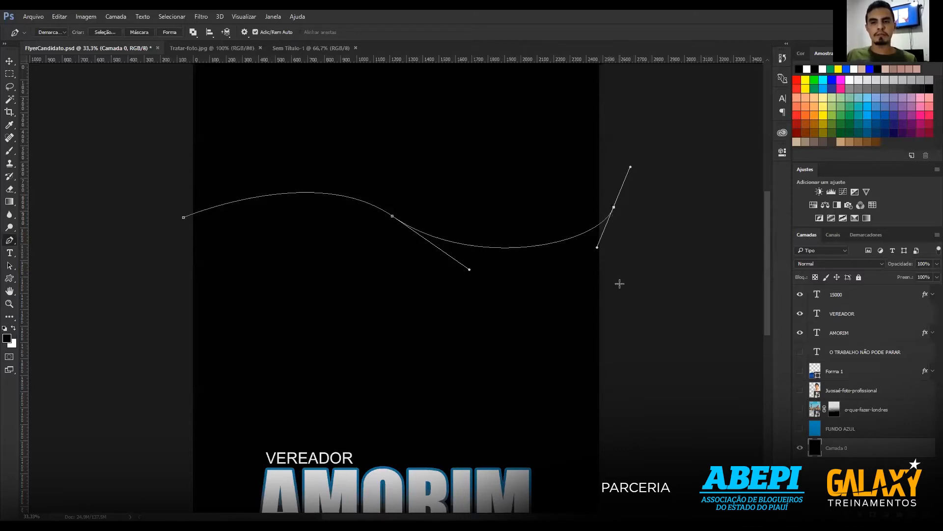
pyautogui.click(634, 383)
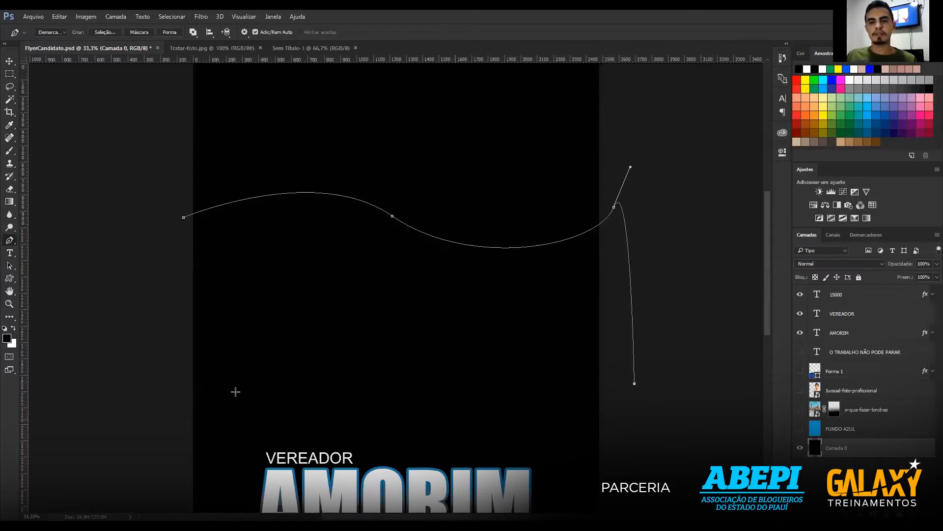
pyautogui.click(144, 386)
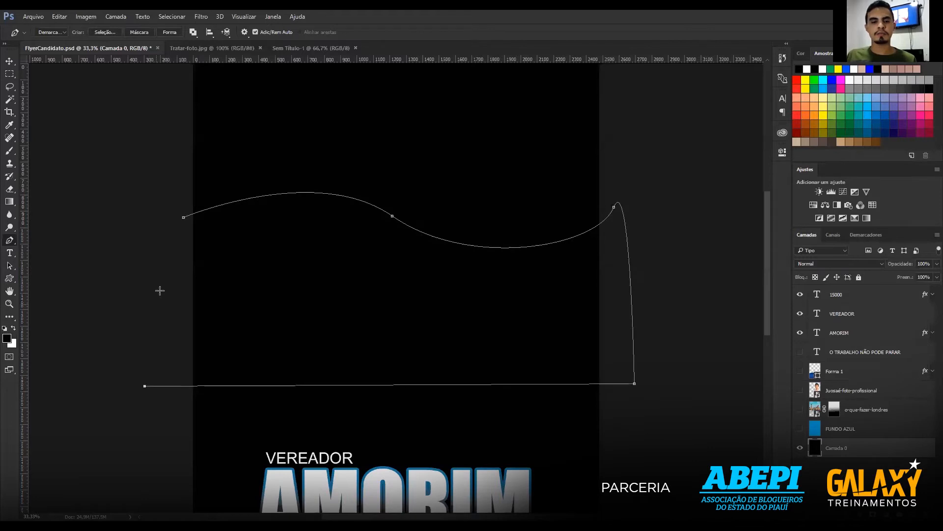
pyautogui.click(184, 218)
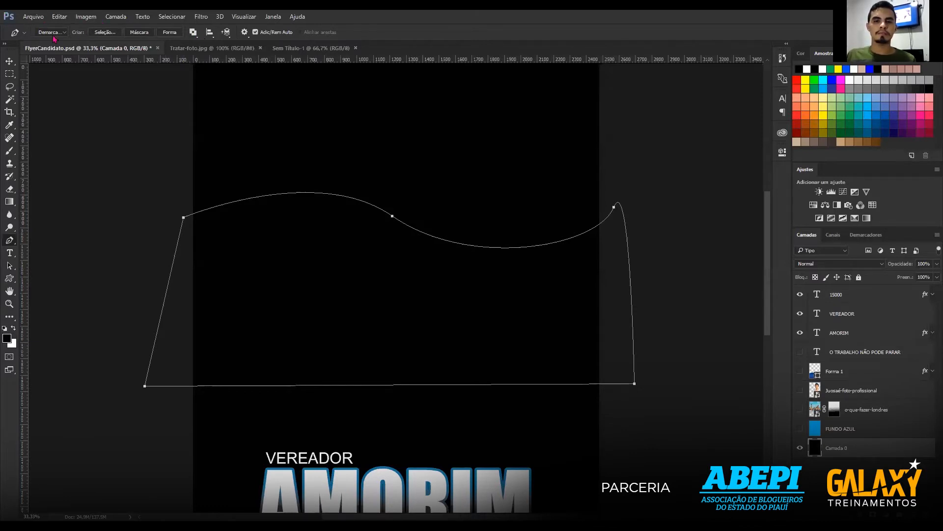
# Turn the closed wavy path into a shape, fill it with yellow, and delete it.
pyautogui.click(170, 32)
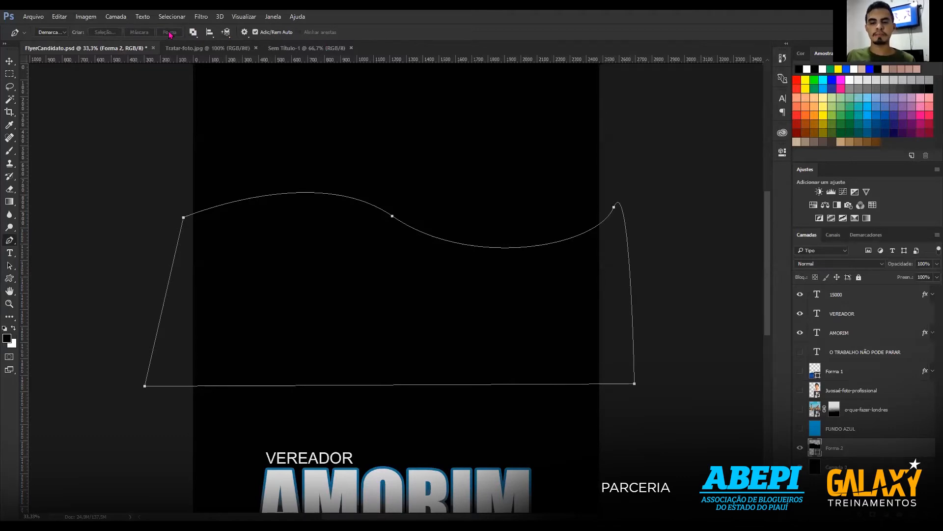
pyautogui.click(9, 279)
pyautogui.click(96, 33)
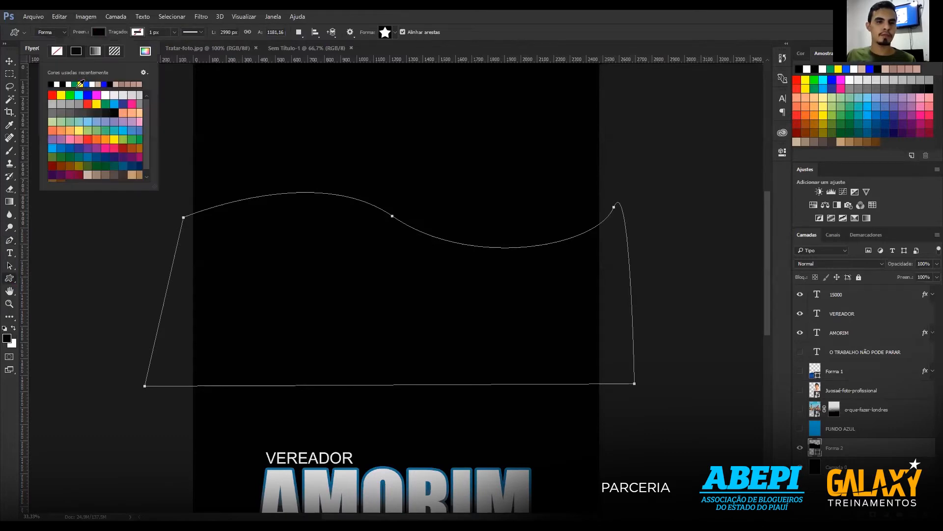
pyautogui.click(80, 84)
pyautogui.click(97, 34)
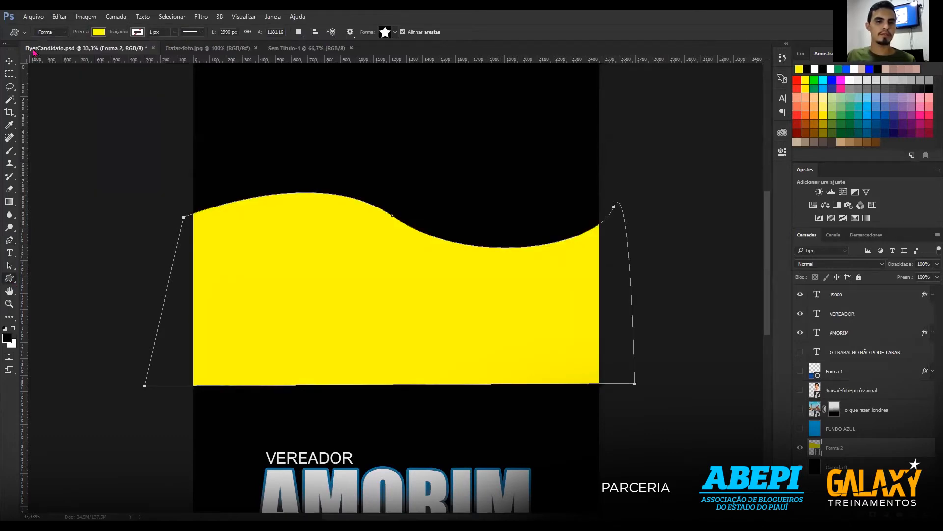
pyautogui.click(9, 61)
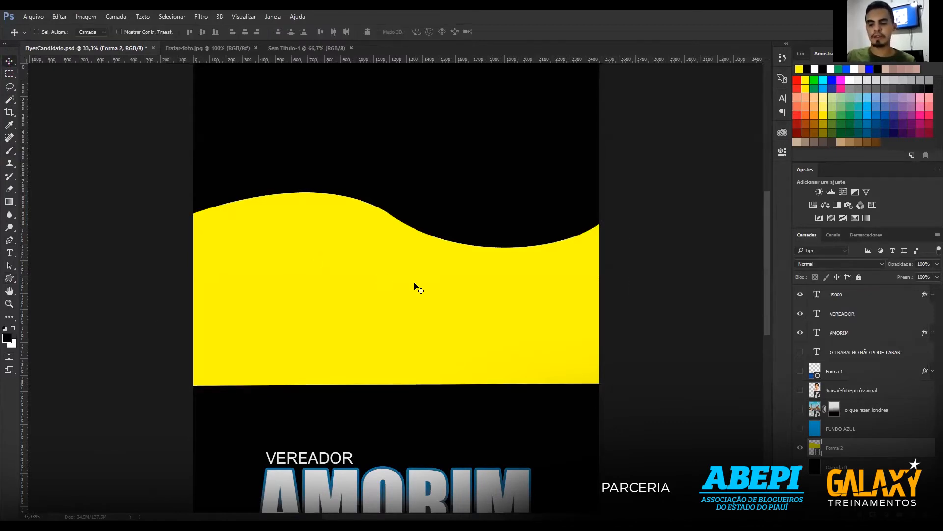
pyautogui.press('Delete')
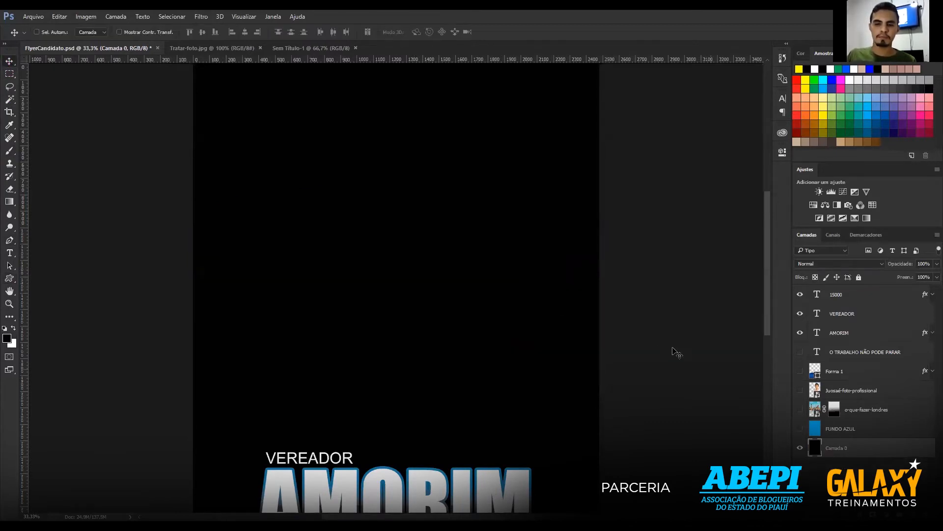
# Show the layers from FUNDO AZUL up to the O TRABALHO NÃO PODE PARAR text, and delete the Camada 0 layer.
pyautogui.moveTo(799, 426); pyautogui.dragTo(801, 354)
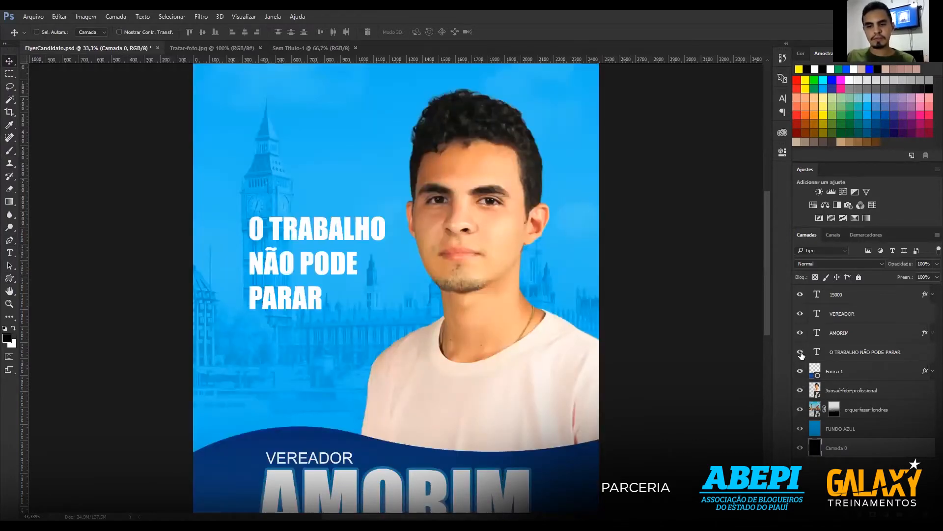
pyautogui.hotkey('ctrl', '-')
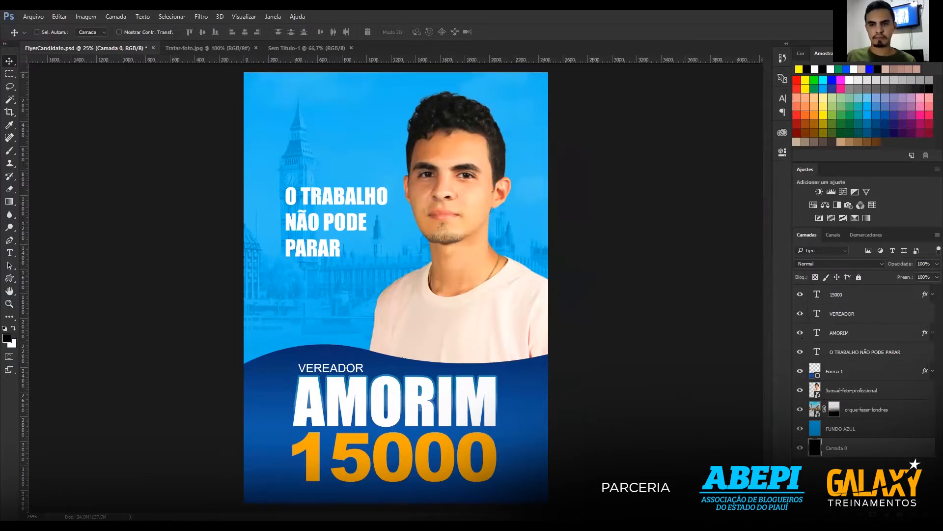
pyautogui.press('Delete')
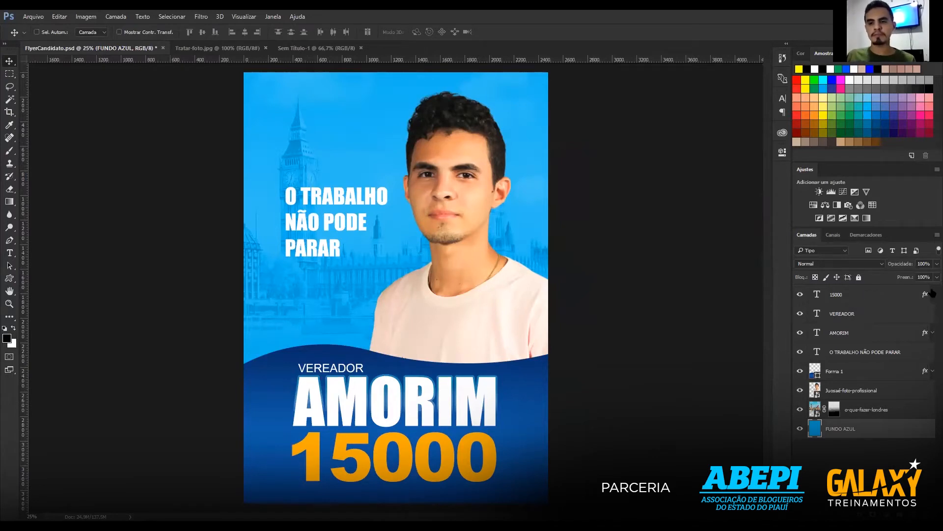
# Open the layer style of the 15000 text layer and enable a gradient overlay on it.
pyautogui.click(904, 296)
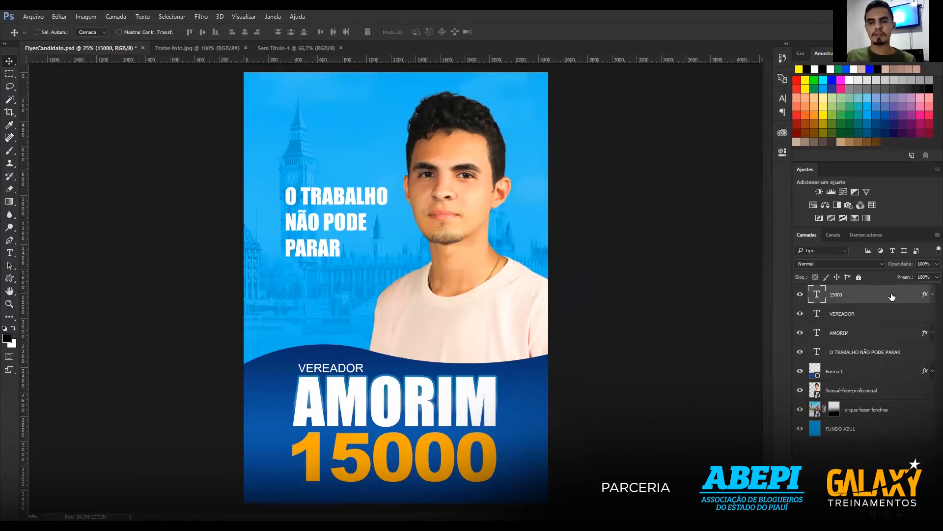
pyautogui.press('space')
pyautogui.doubleClick(892, 296)
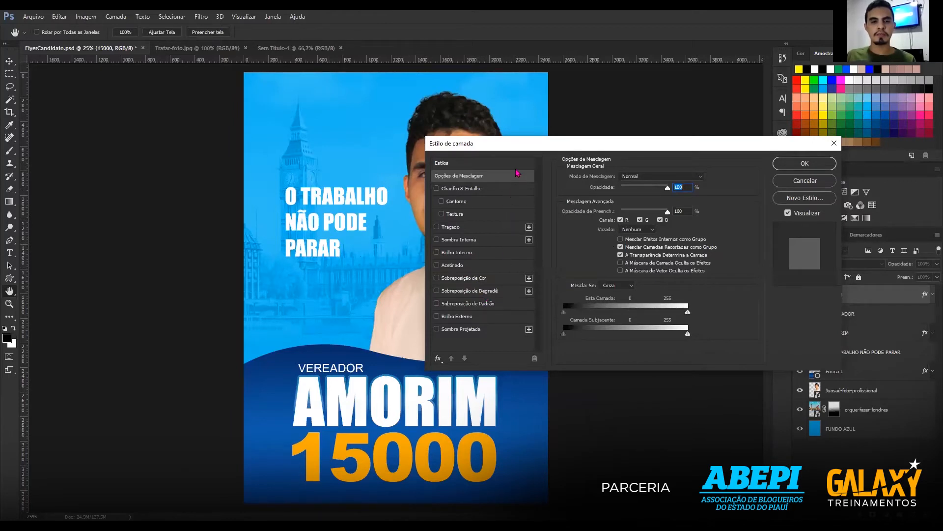
pyautogui.click(436, 291)
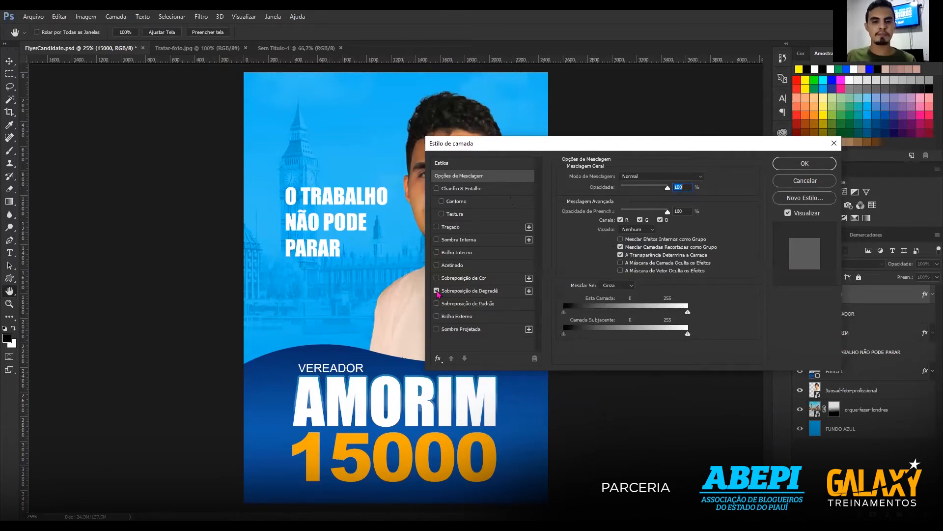
pyautogui.click(462, 293)
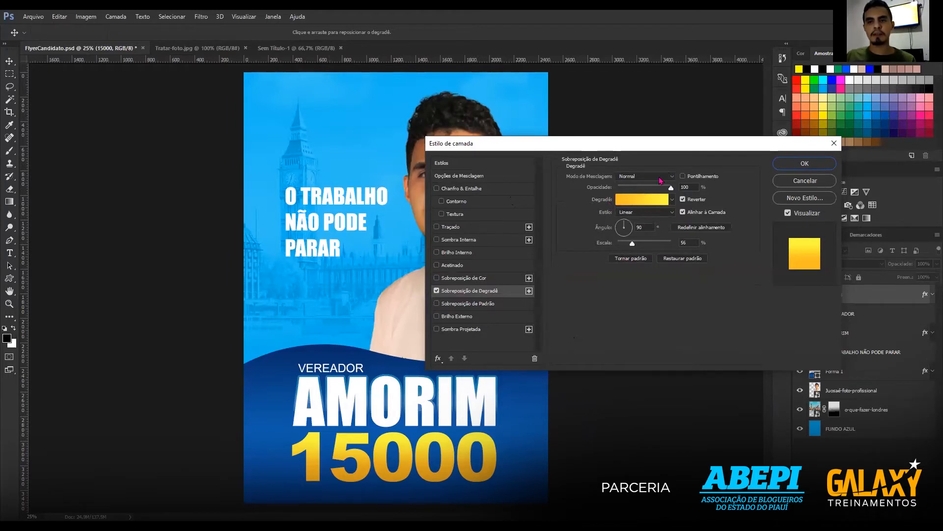
# Keep the gradient overlay at Normal blend mode and 100% opacity, and apply the black-to-white foreground-to-background gradient preset.
pyautogui.click(666, 177)
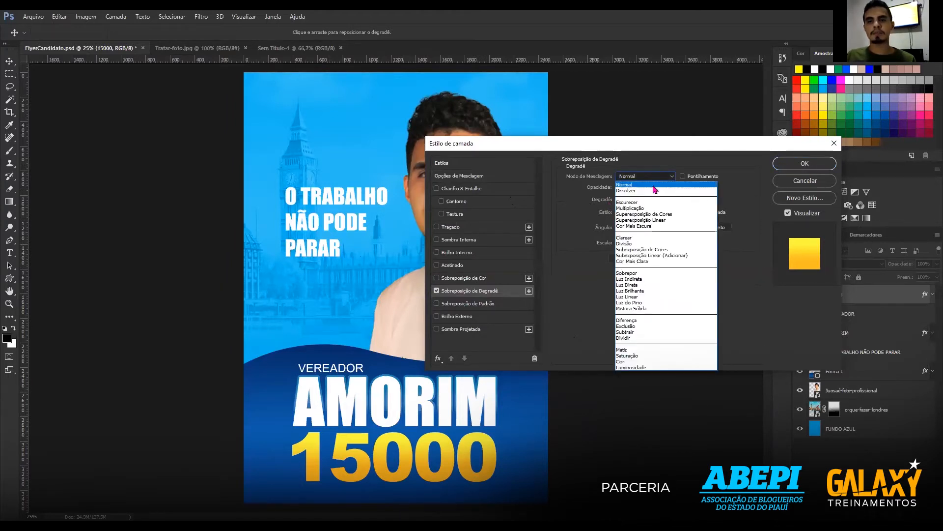
pyautogui.click(655, 185)
pyautogui.click(685, 188)
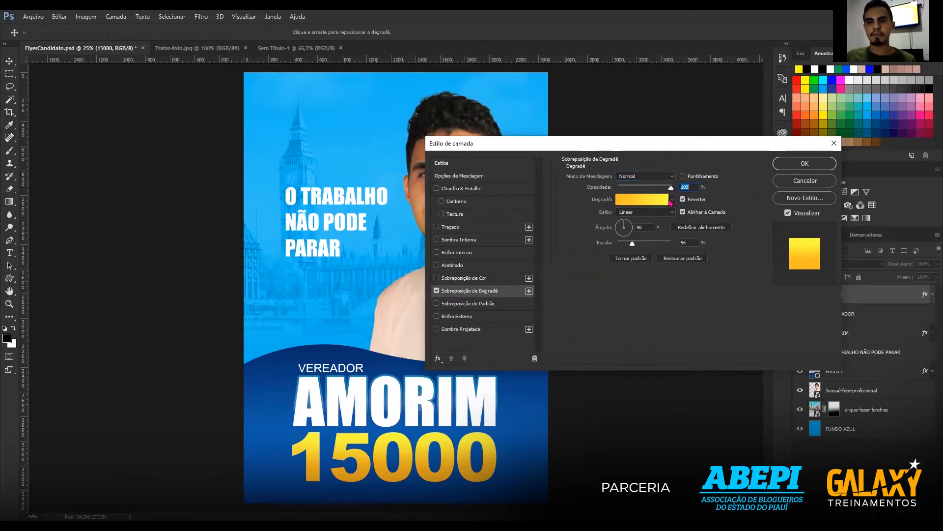
pyautogui.click(672, 200)
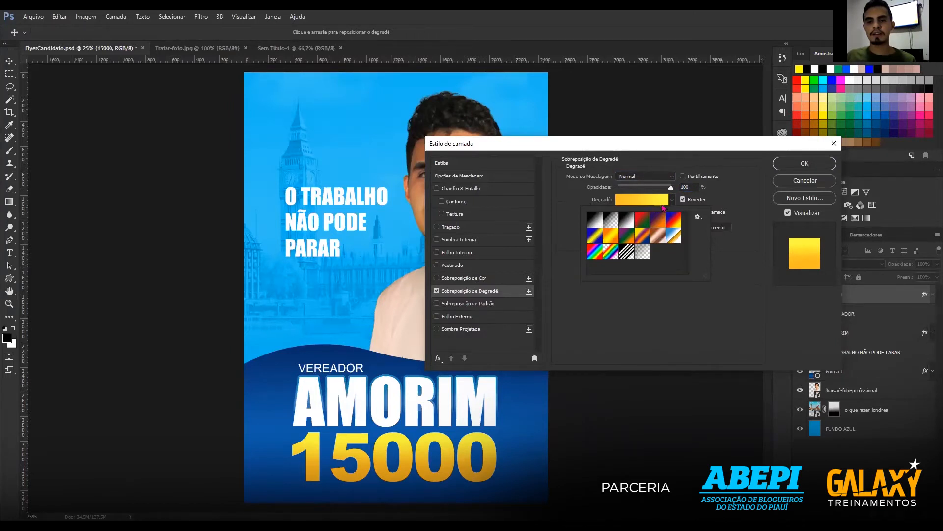
pyautogui.click(596, 223)
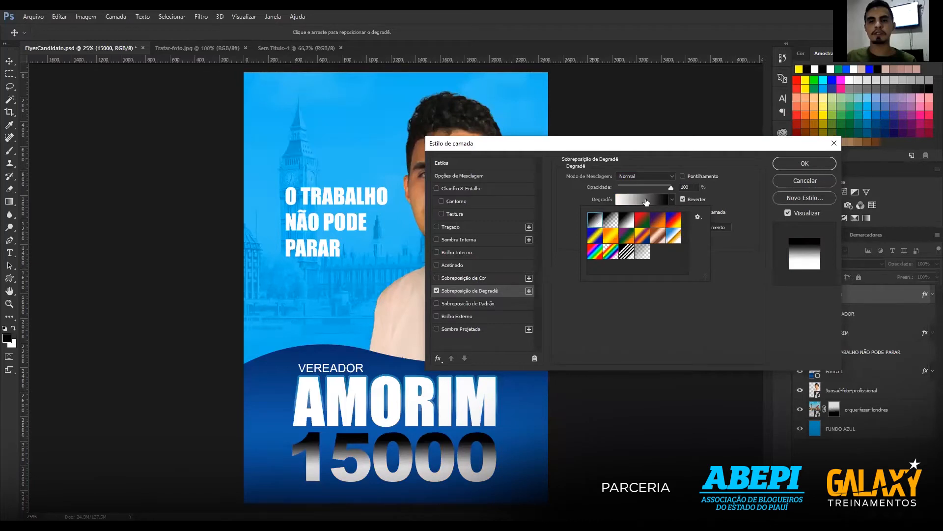
# Edit the overlay's gradient and change its black starting stop to a bright yellow with RGB 255, 240, 0.
pyautogui.click(646, 200)
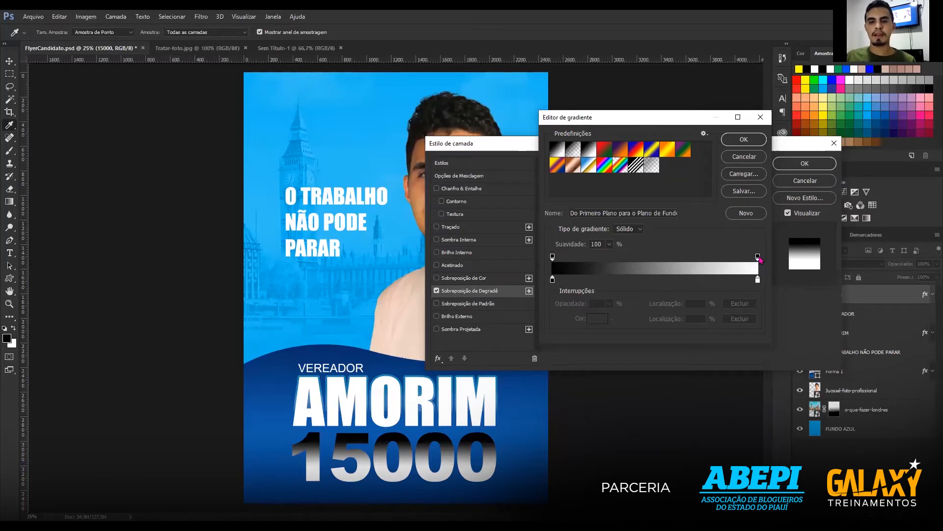
pyautogui.click(552, 280)
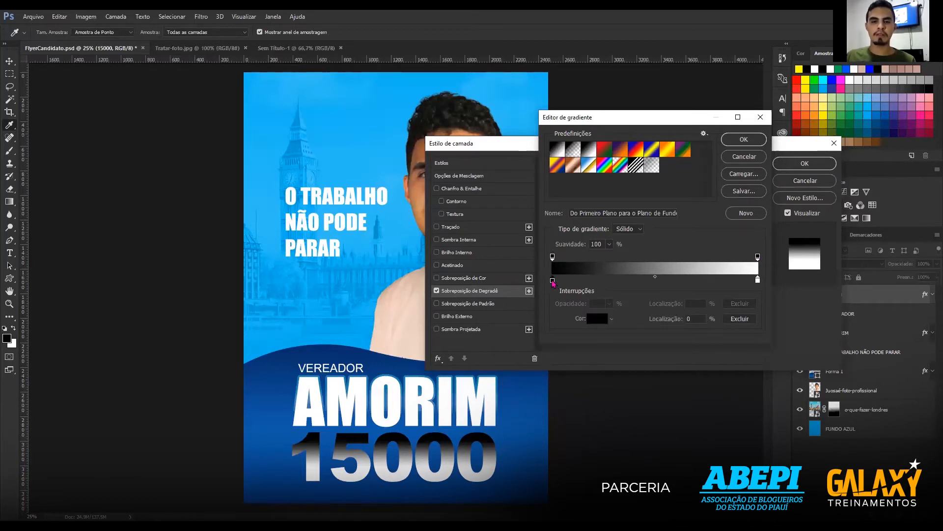
pyautogui.doubleClick(553, 281)
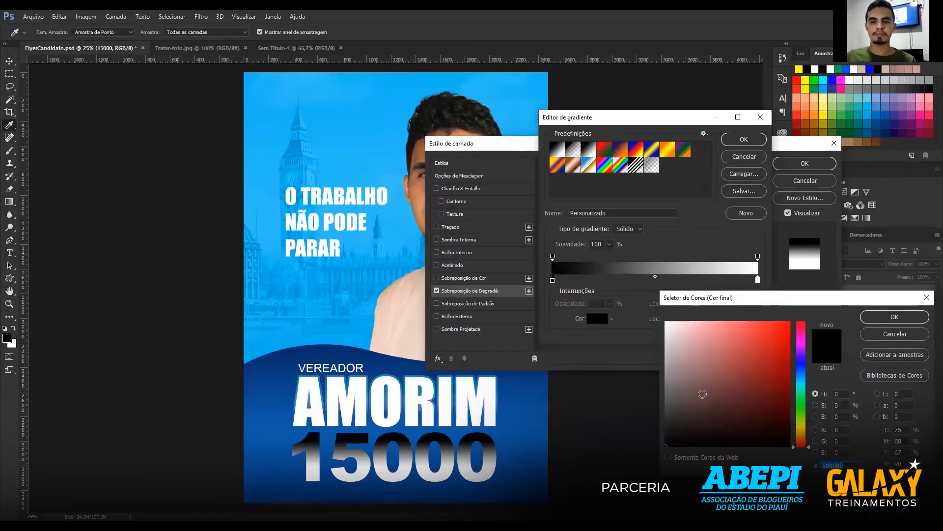
pyautogui.click(800, 427)
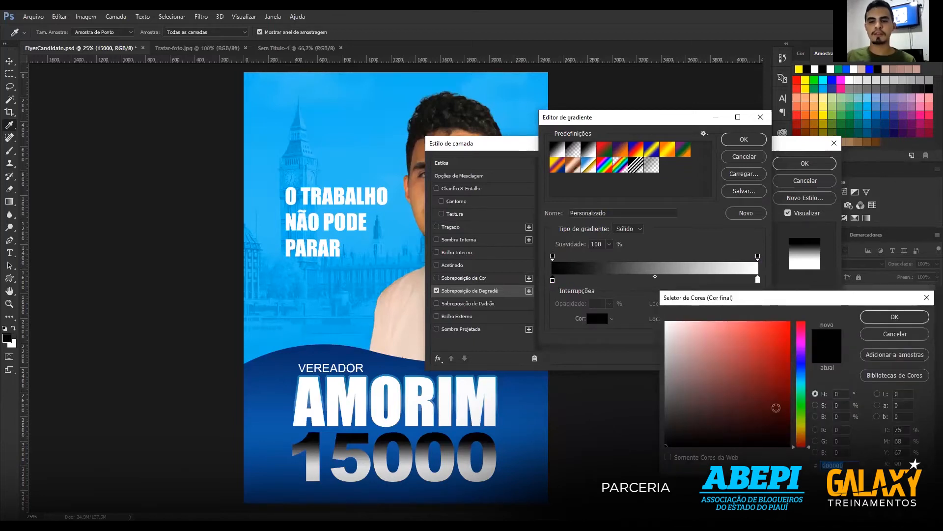
pyautogui.click(788, 327)
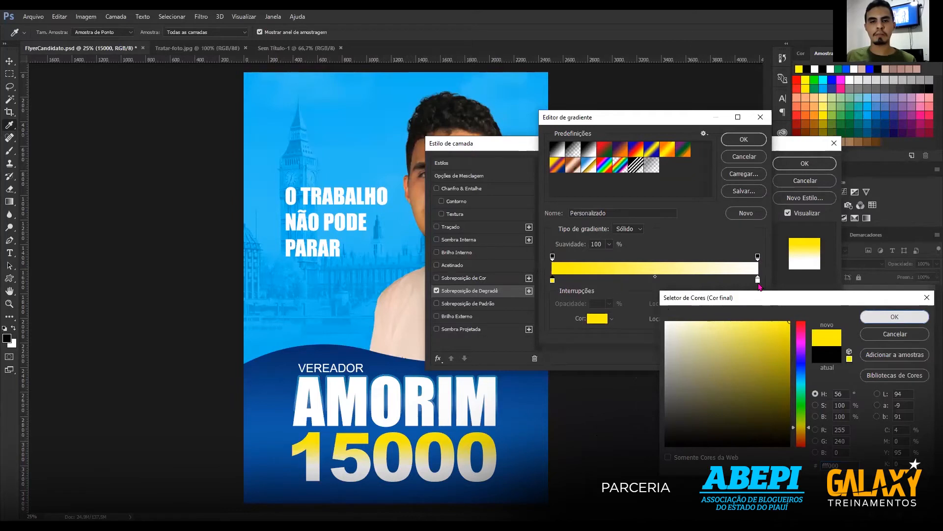
pyautogui.press('Return')
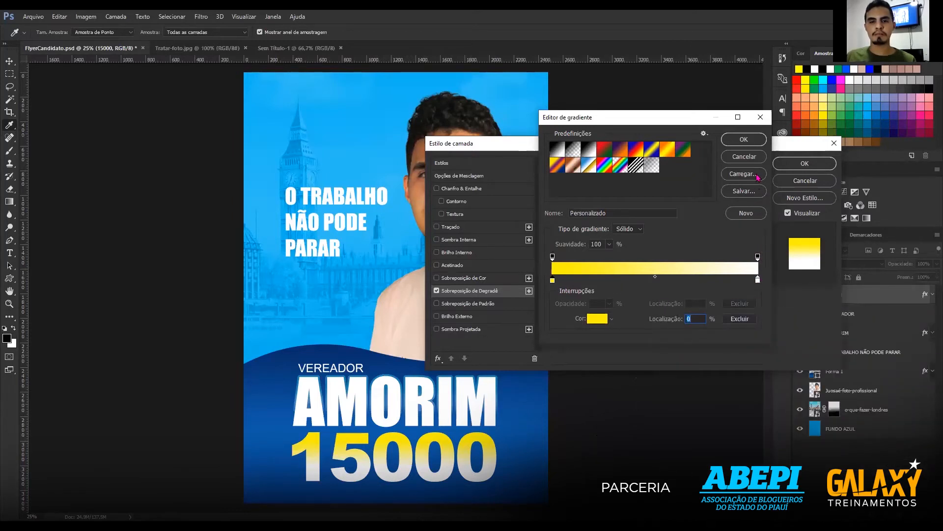
# Change the gradient's white end stop to an orange with RGB 238, 157, 16, and accept the edited gradient.
pyautogui.click(758, 280)
pyautogui.doubleClick(758, 280)
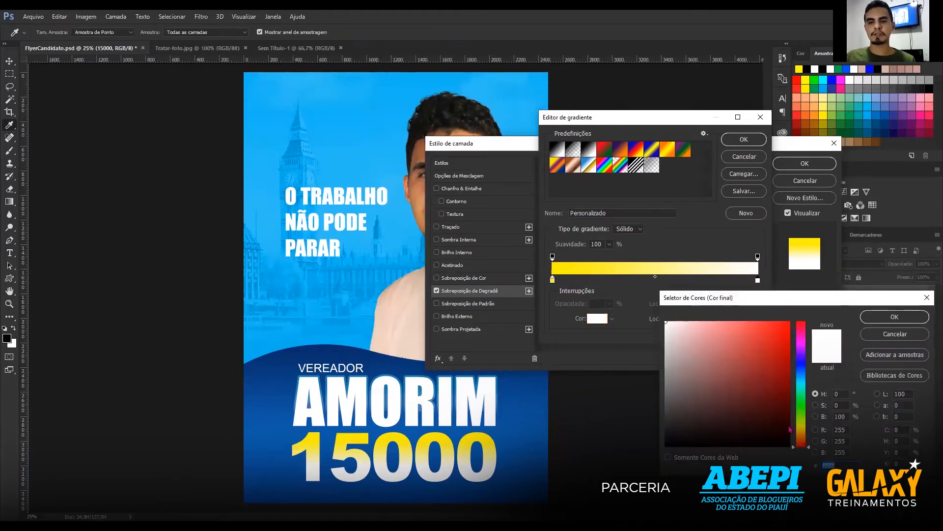
pyautogui.click(801, 427)
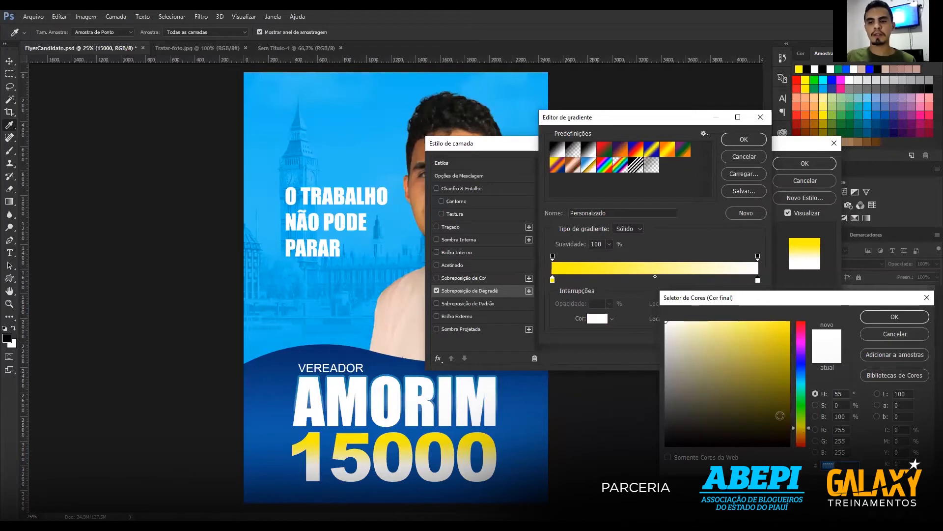
pyautogui.click(787, 373)
pyautogui.click(787, 366)
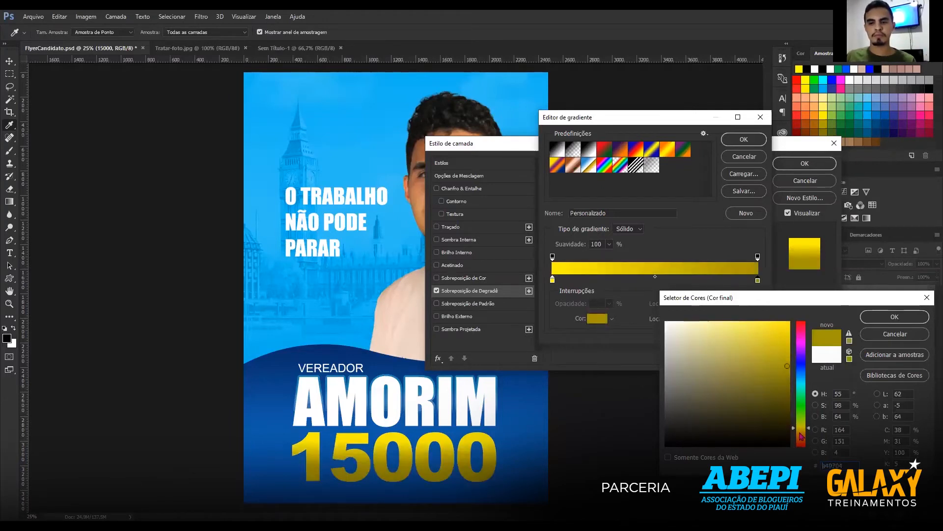
pyautogui.moveTo(801, 432); pyautogui.dragTo(802, 439)
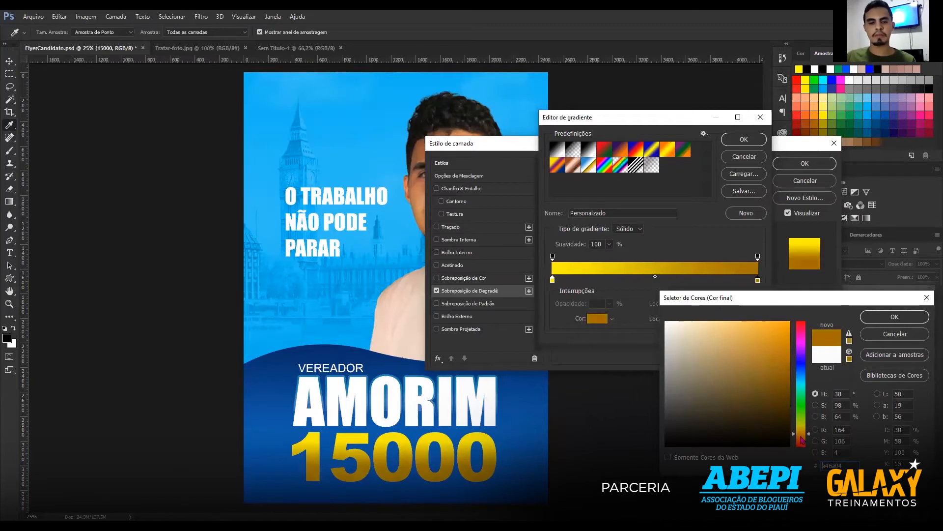
pyautogui.click(786, 338)
pyautogui.moveTo(786, 338); pyautogui.dragTo(781, 329)
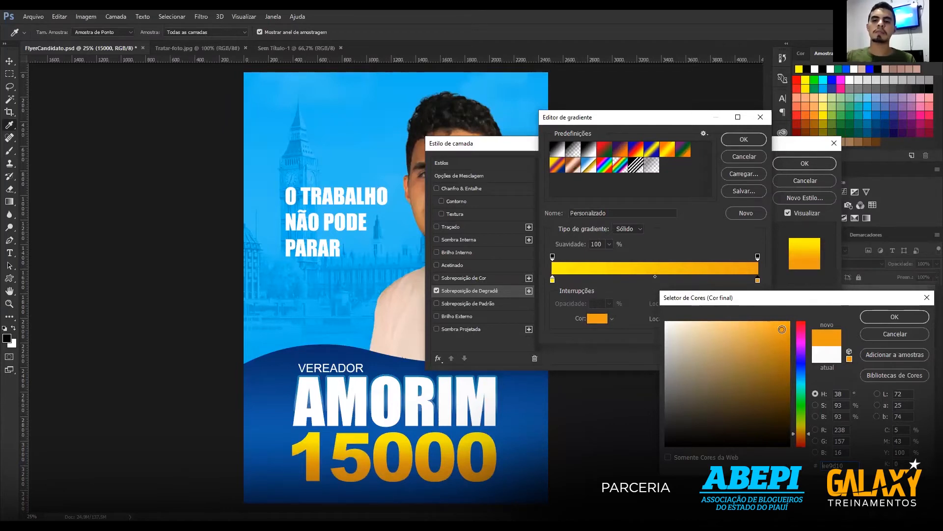
pyautogui.click(917, 317)
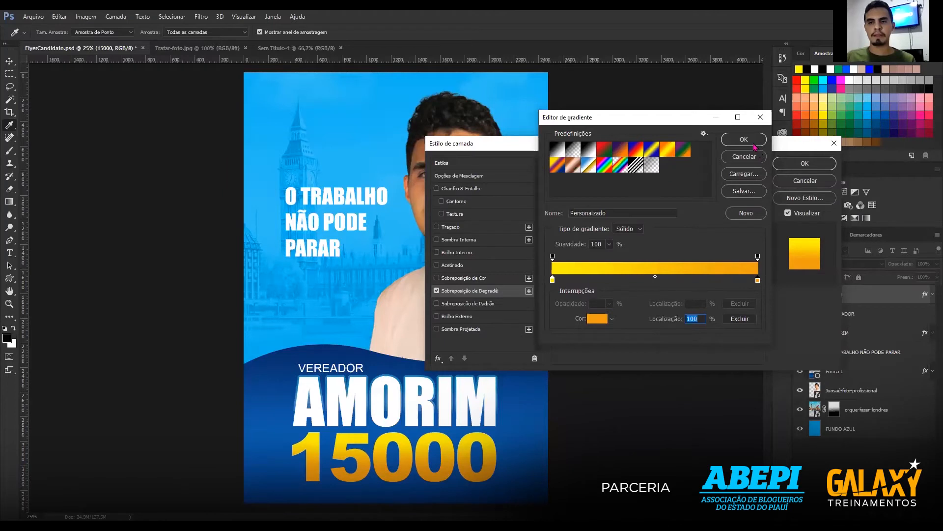
pyautogui.click(755, 147)
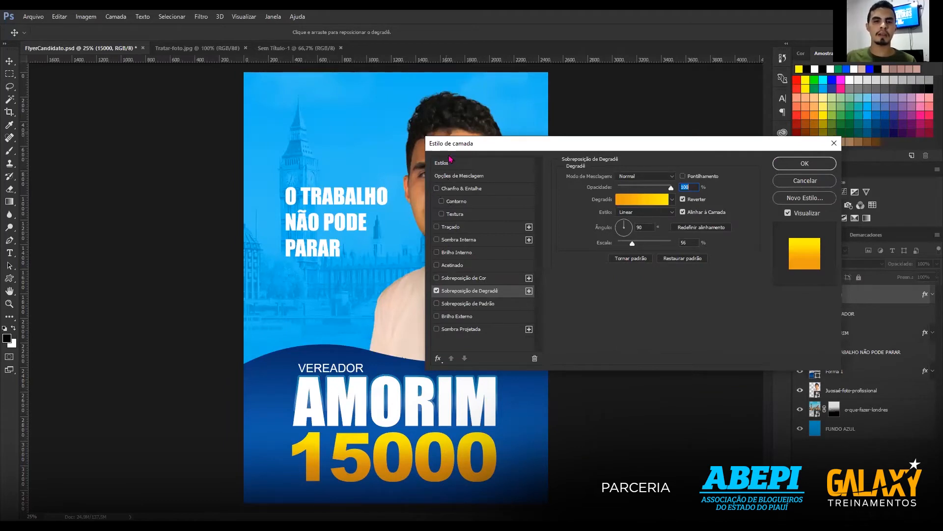
# Add a bevel and emboss with depth 168% and size 13 px, and light it without global light at angle 142° and altitude 32°.
pyautogui.click(436, 189)
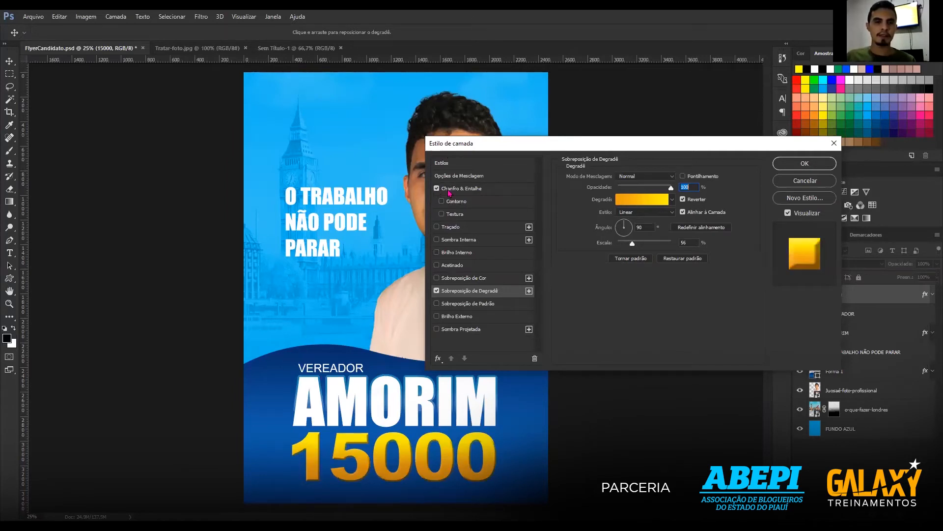
pyautogui.click(457, 191)
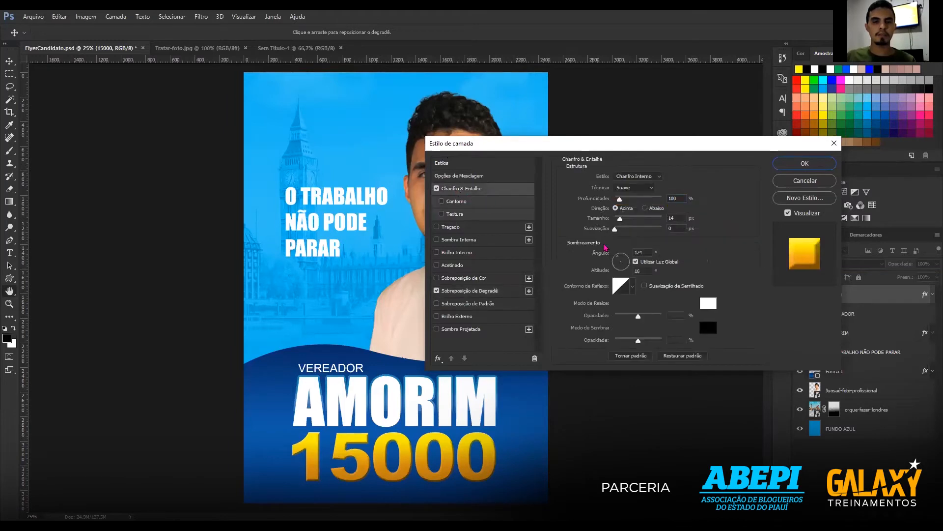
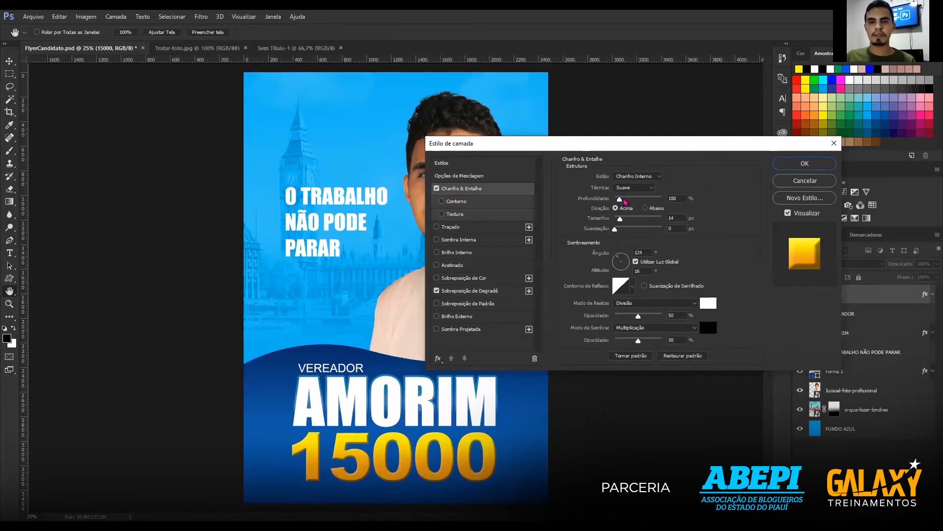
pyautogui.moveTo(621, 199); pyautogui.dragTo(645, 199)
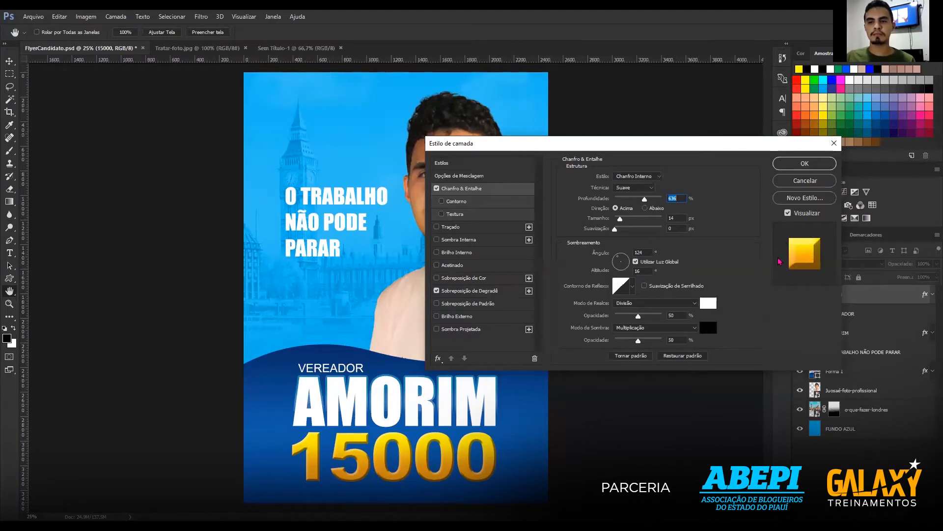
pyautogui.moveTo(645, 206); pyautogui.dragTo(620, 219)
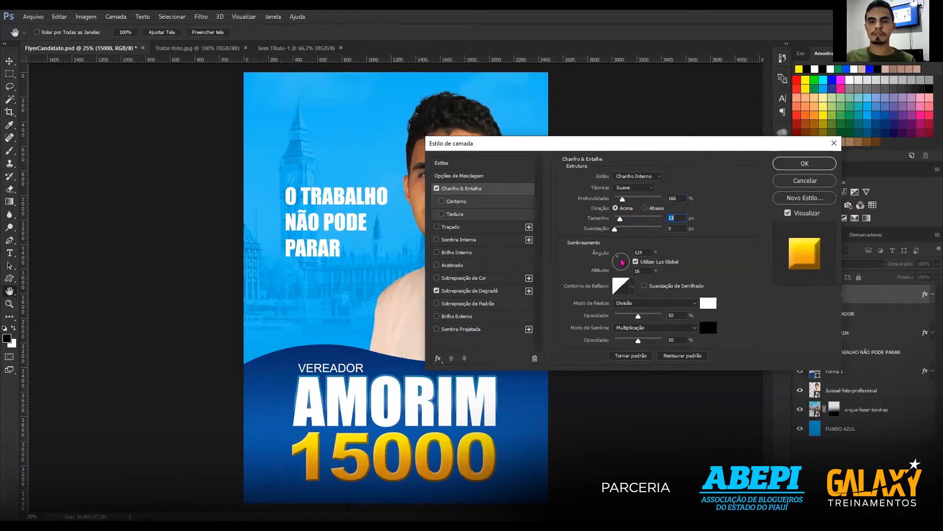
pyautogui.click(635, 262)
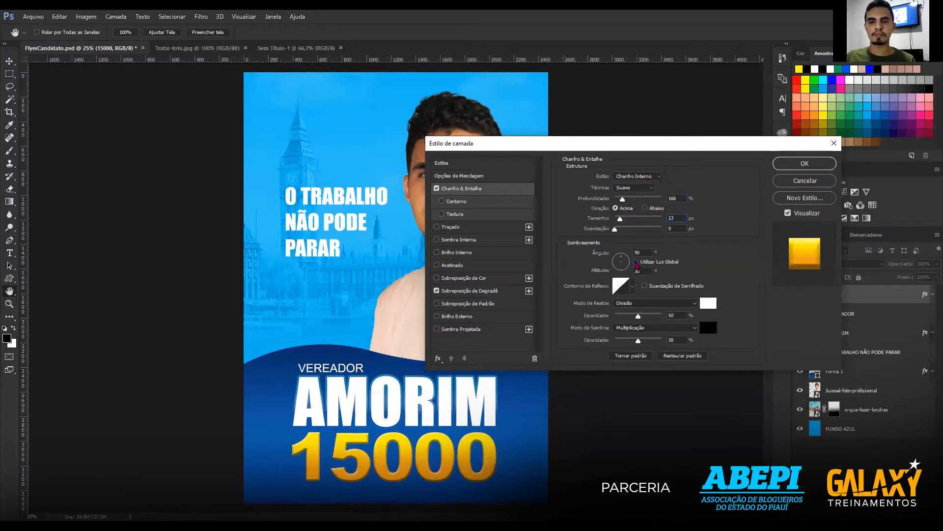
pyautogui.click(617, 258)
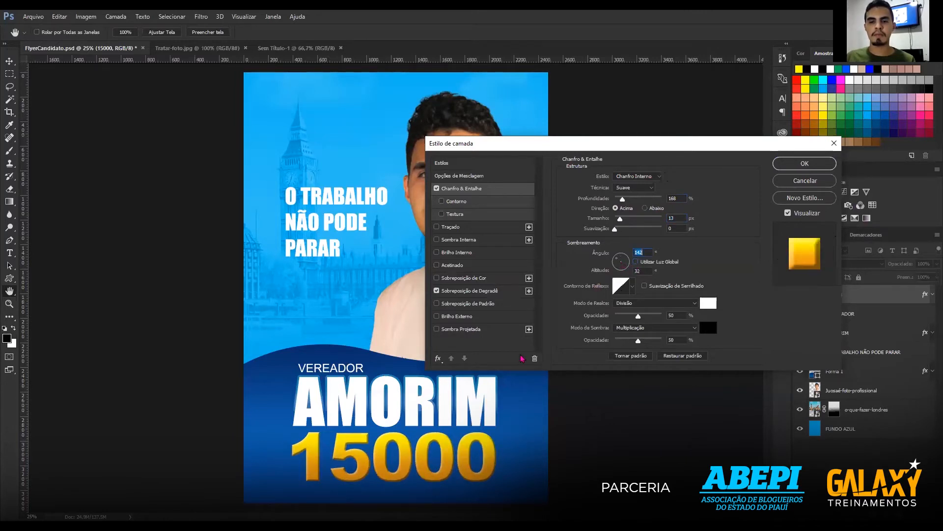
# Try the gloss contour presets on the 15000 text's bevel and settle on the single-ring contour, second in the second row.
pyautogui.click(633, 286)
pyautogui.click(605, 309)
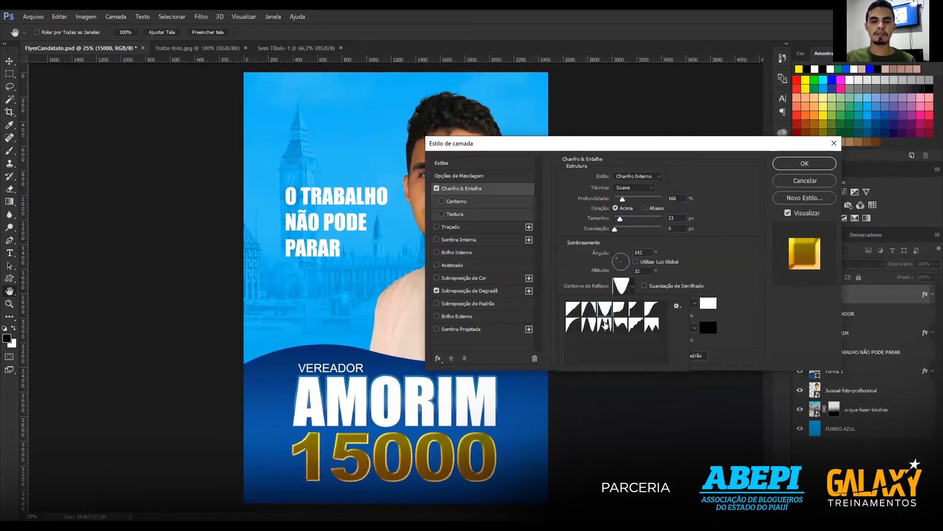
pyautogui.click(620, 310)
pyautogui.click(636, 310)
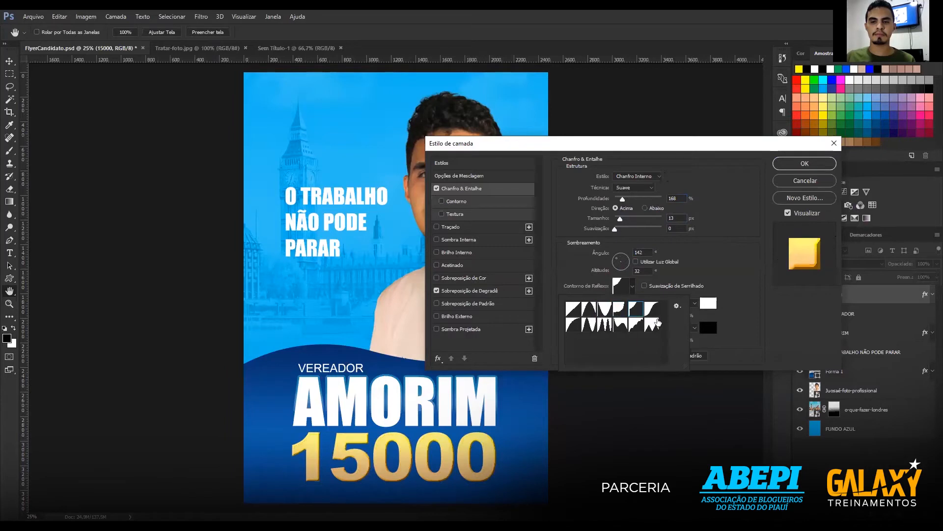
pyautogui.click(652, 310)
pyautogui.click(653, 326)
pyautogui.click(639, 329)
pyautogui.click(622, 329)
pyautogui.click(608, 329)
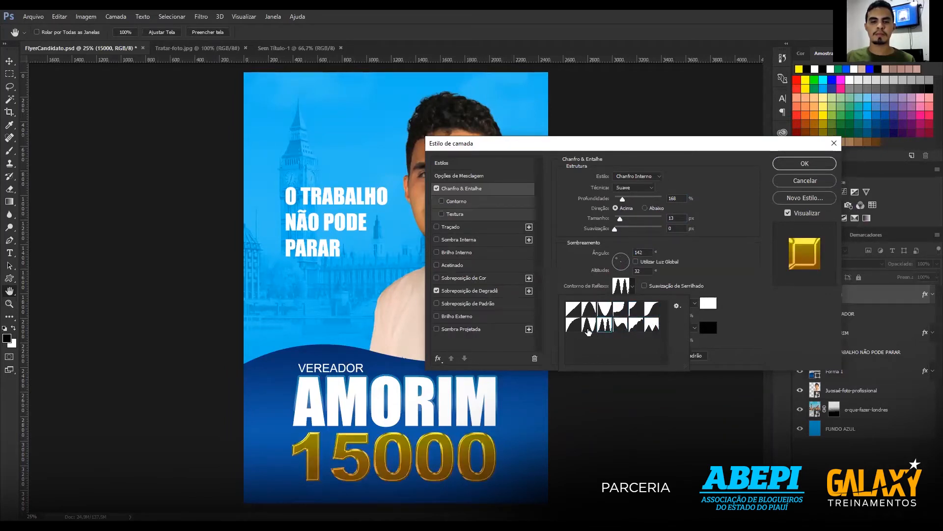
pyautogui.click(588, 330)
pyautogui.click(577, 329)
pyautogui.click(590, 327)
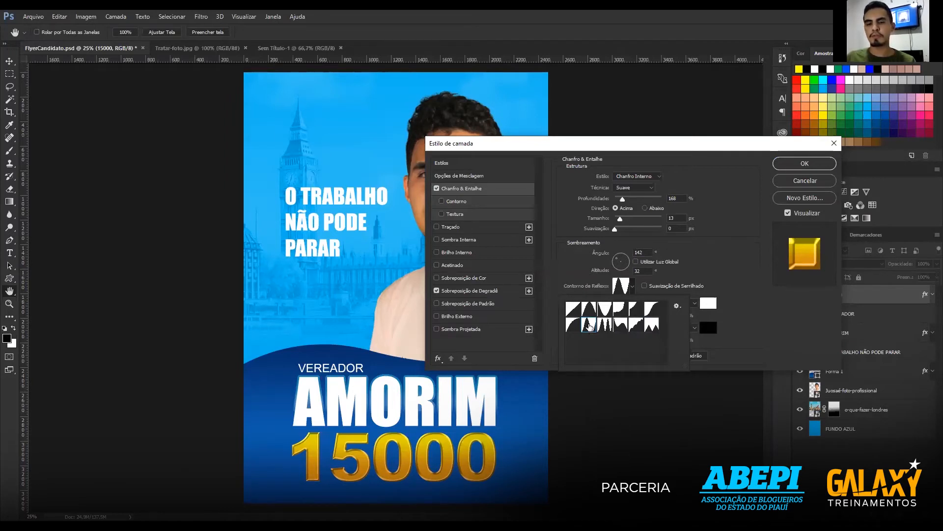
pyautogui.click(576, 312)
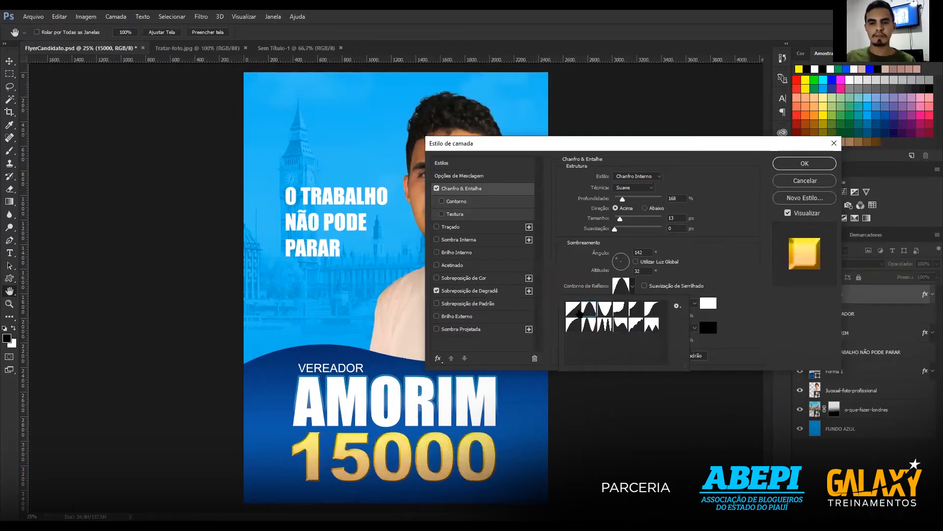
pyautogui.click(579, 323)
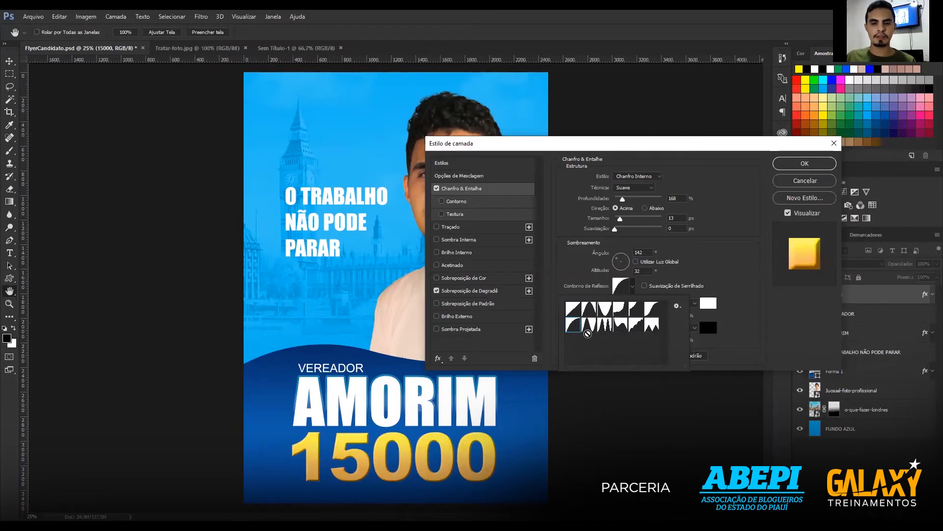
pyautogui.click(590, 325)
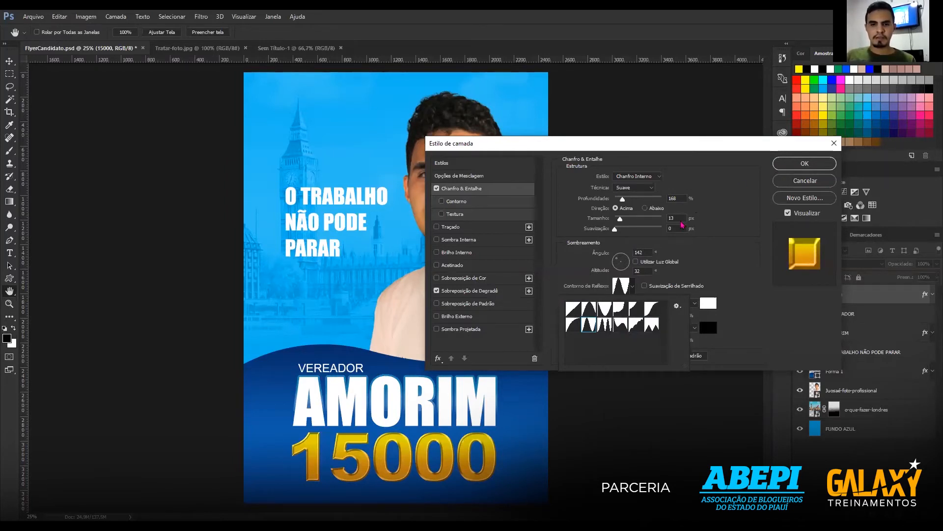
# Try the Outer Bevel and Emboss styles for the 15000 text's bevel.
pyautogui.click(633, 288)
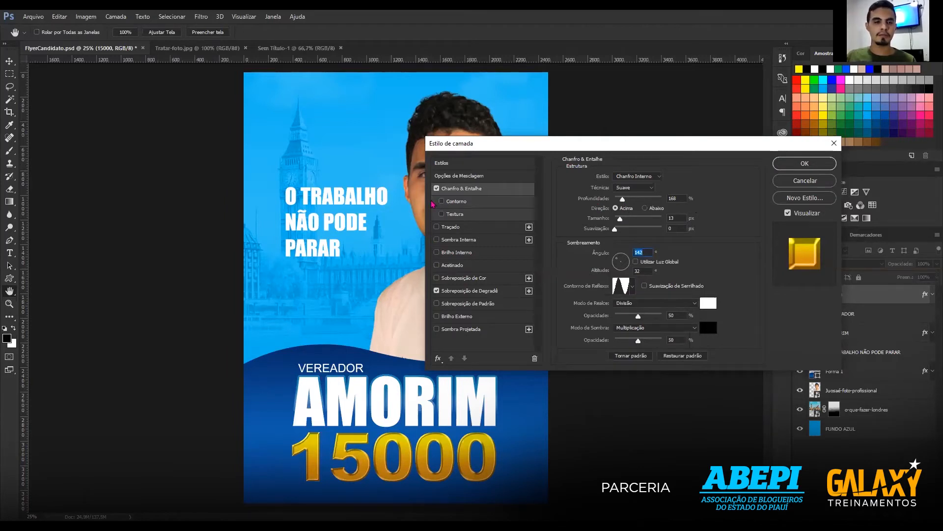
pyautogui.click(642, 182)
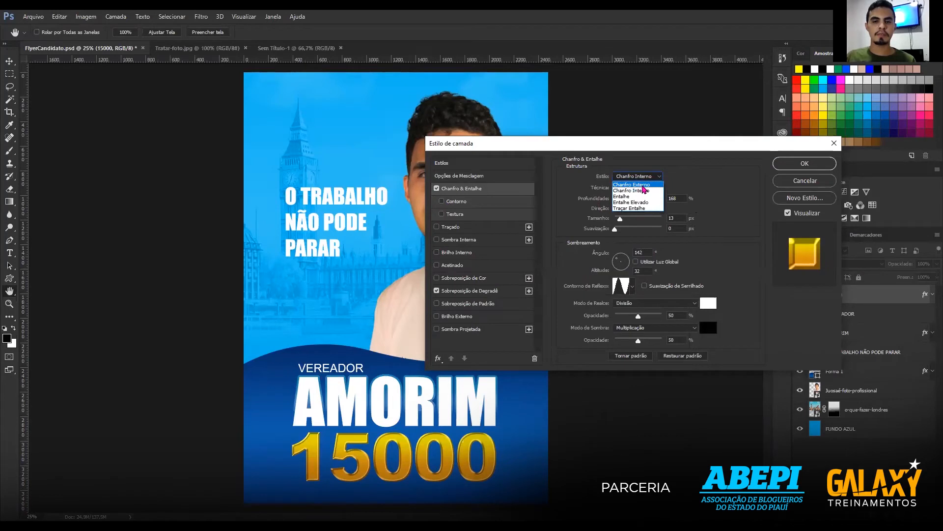
pyautogui.click(639, 185)
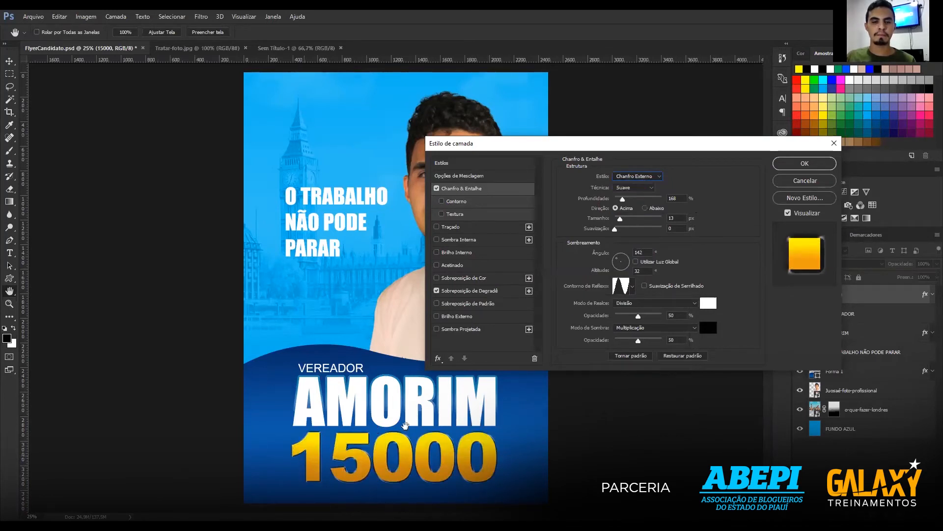
pyautogui.click(634, 178)
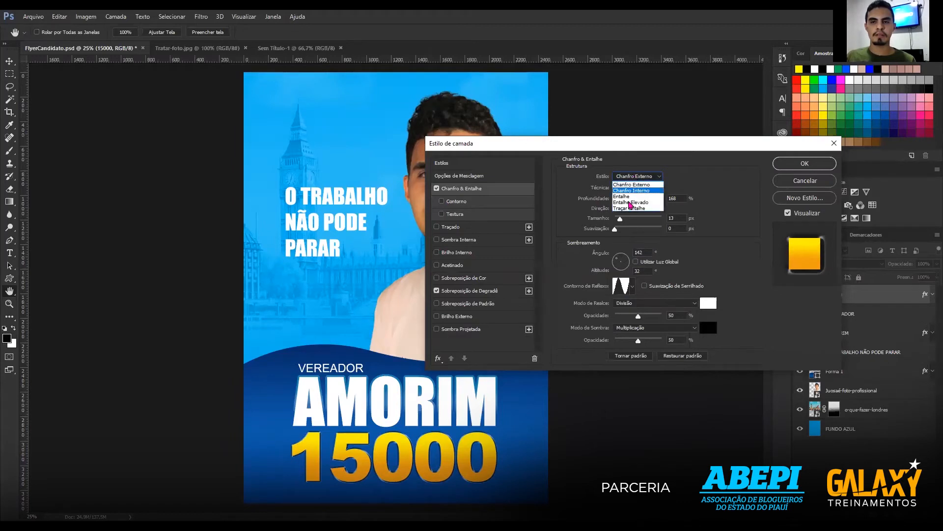
pyautogui.click(632, 197)
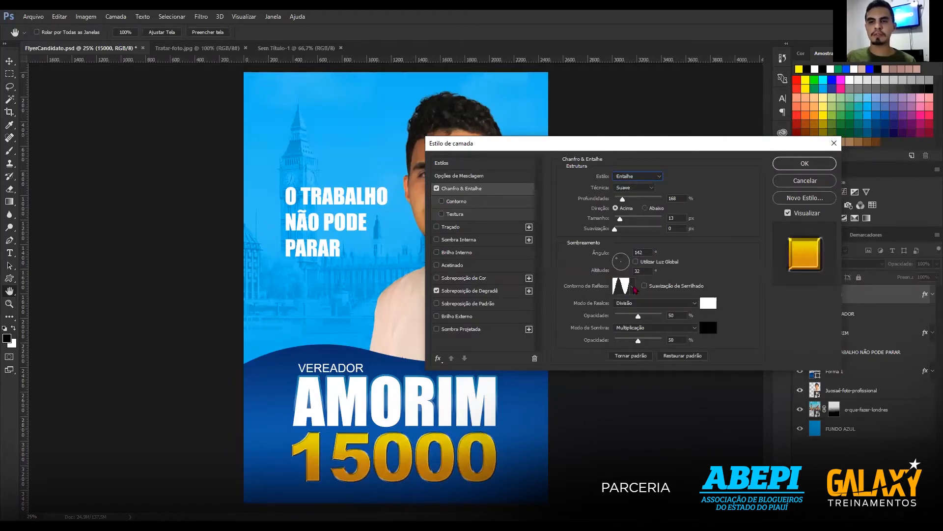
# Set the gloss contour to the linear preset, compare Outer Bevel with Inner Bevel, keep Inner Bevel, and accept the layer style.
pyautogui.click(633, 287)
pyautogui.click(573, 308)
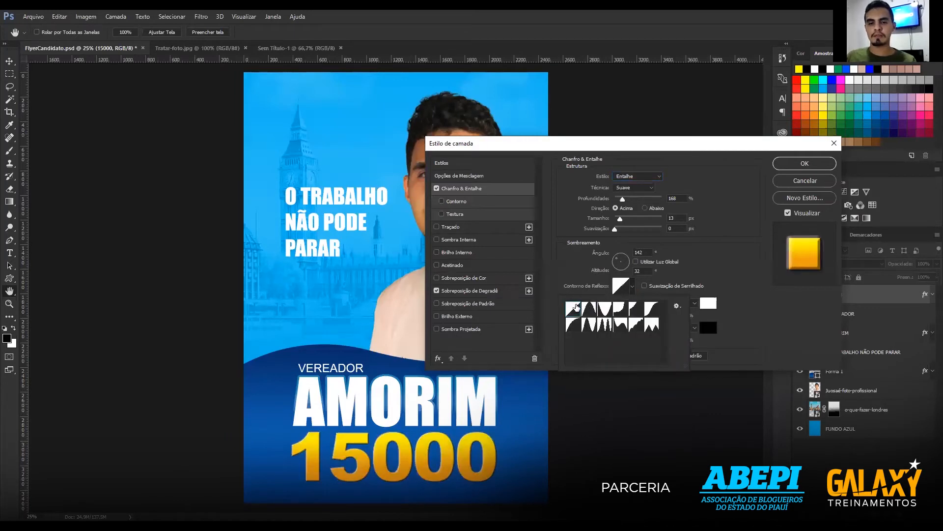
pyautogui.click(641, 177)
pyautogui.click(634, 181)
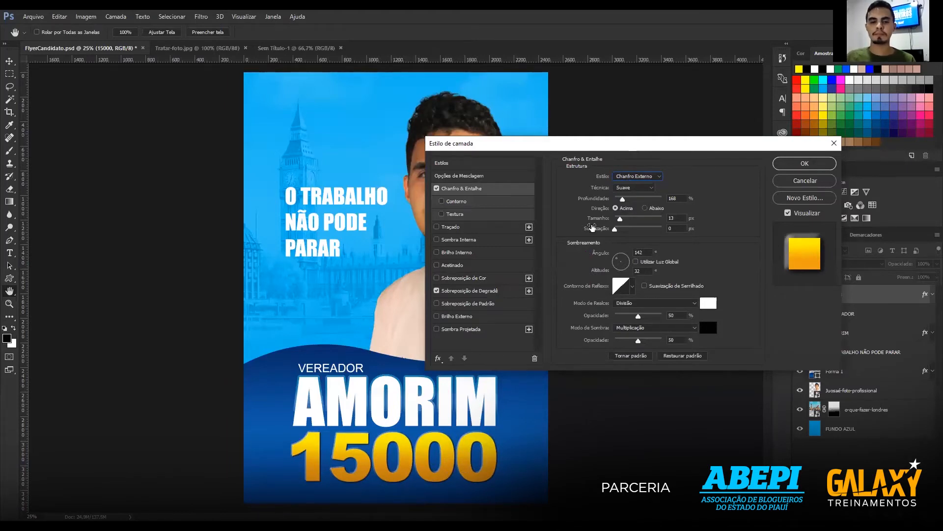
pyautogui.click(657, 177)
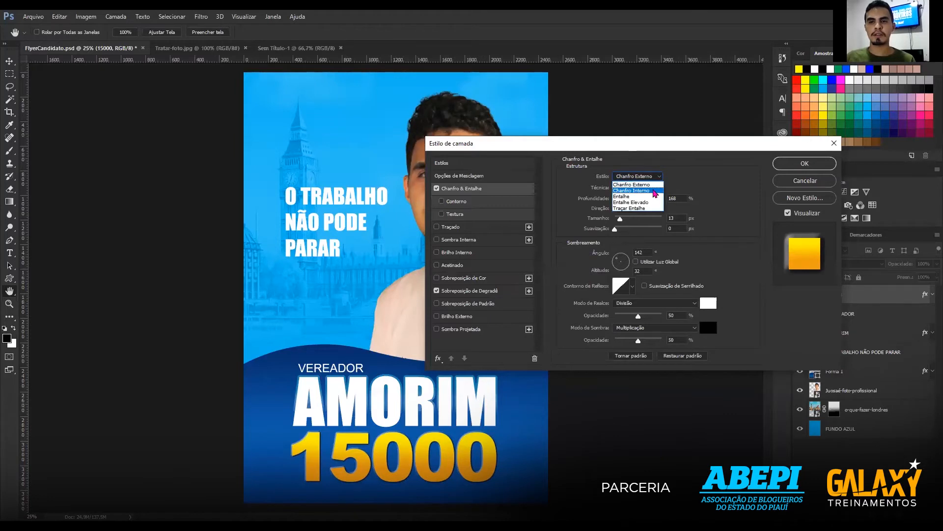
pyautogui.click(656, 187)
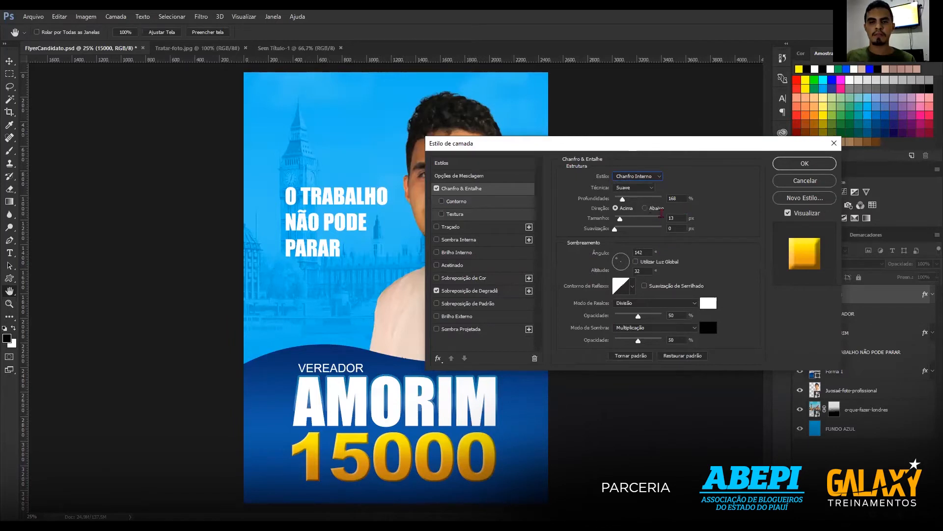
pyautogui.click(806, 164)
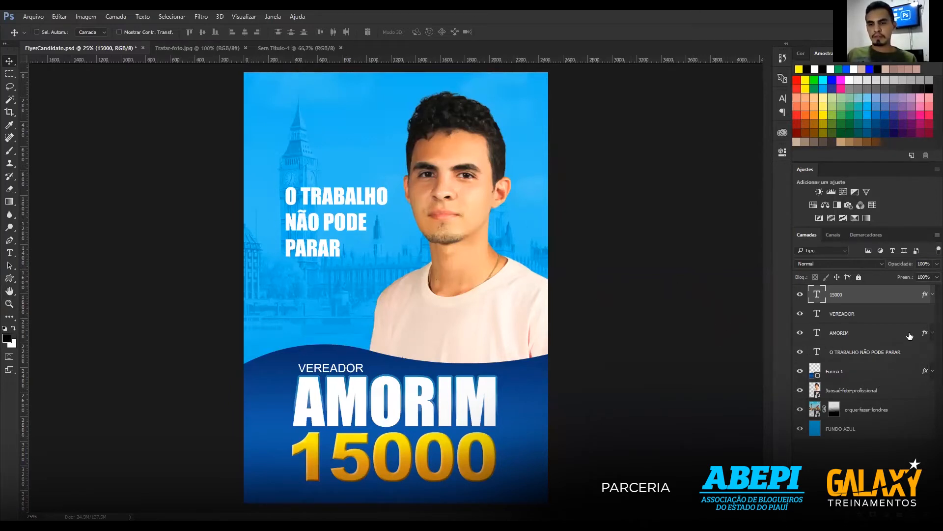
# Delete the O TRABALHO NÃO PODE PARAR text layer.
pyautogui.click(817, 354)
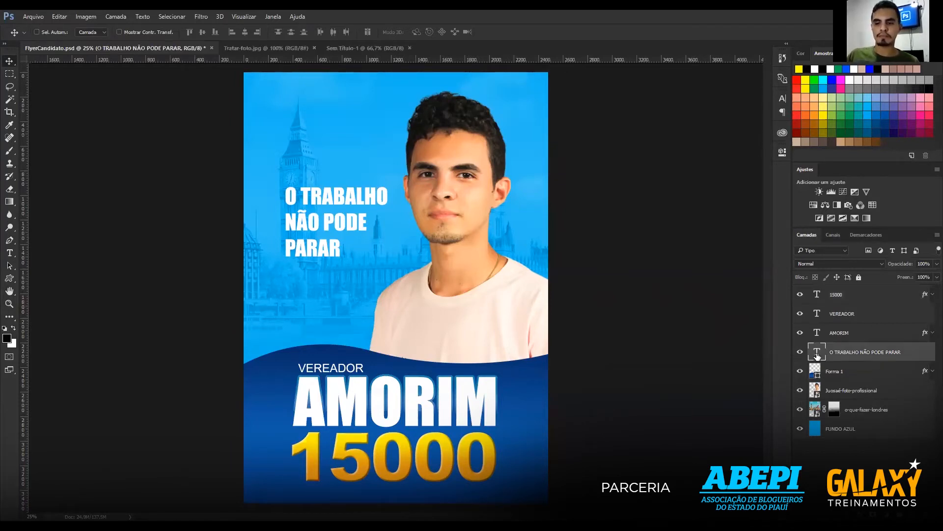
pyautogui.press('Delete')
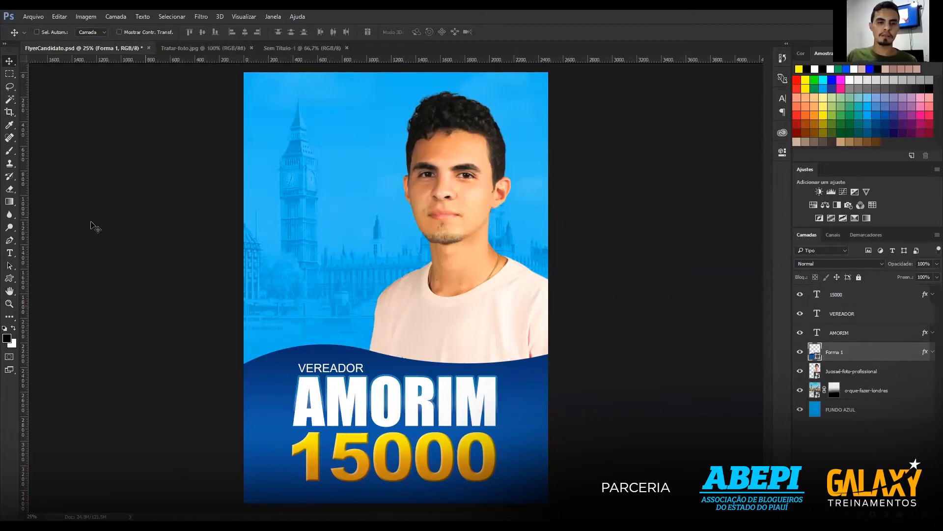
# Try a paragraph text box over the clock tower with the sample text FGEE, and discard it.
pyautogui.click(9, 255)
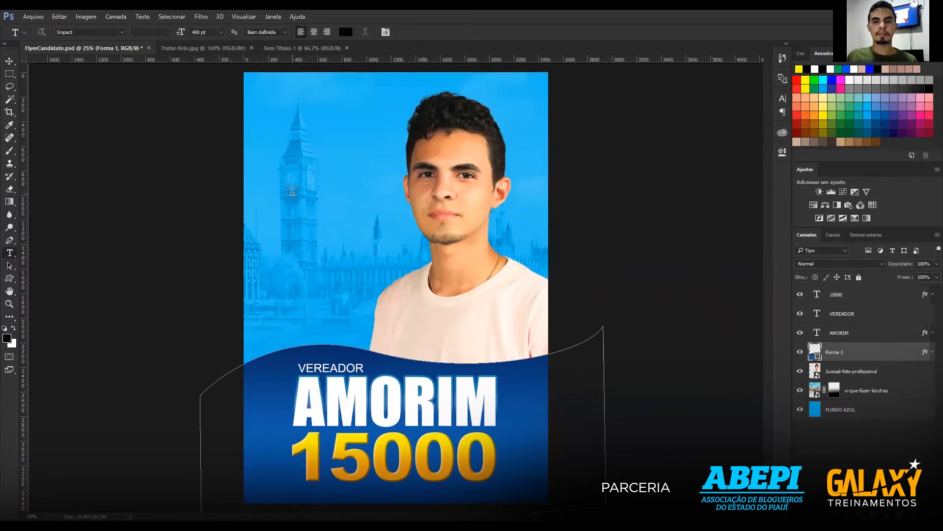
pyautogui.moveTo(286, 189); pyautogui.dragTo(376, 275)
pyautogui.moveTo(379, 274); pyautogui.dragTo(377, 277)
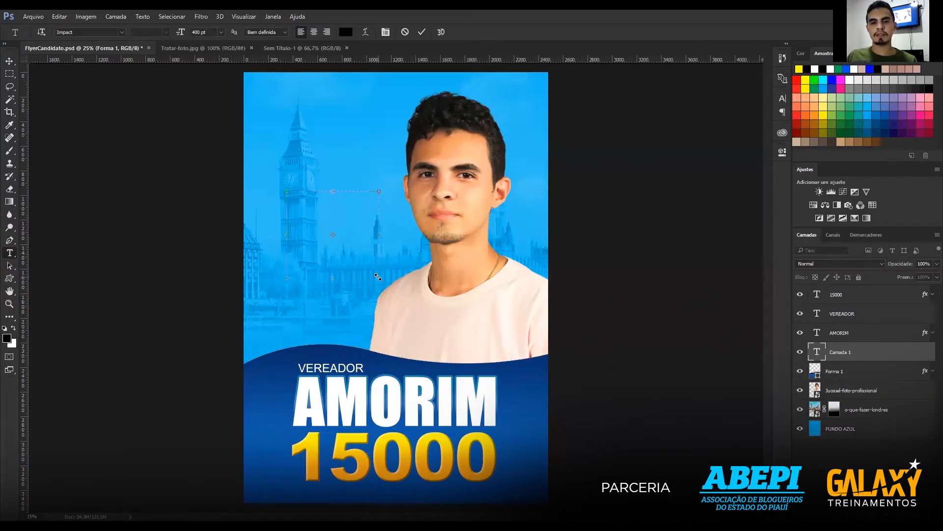
pyautogui.write('FGEE')
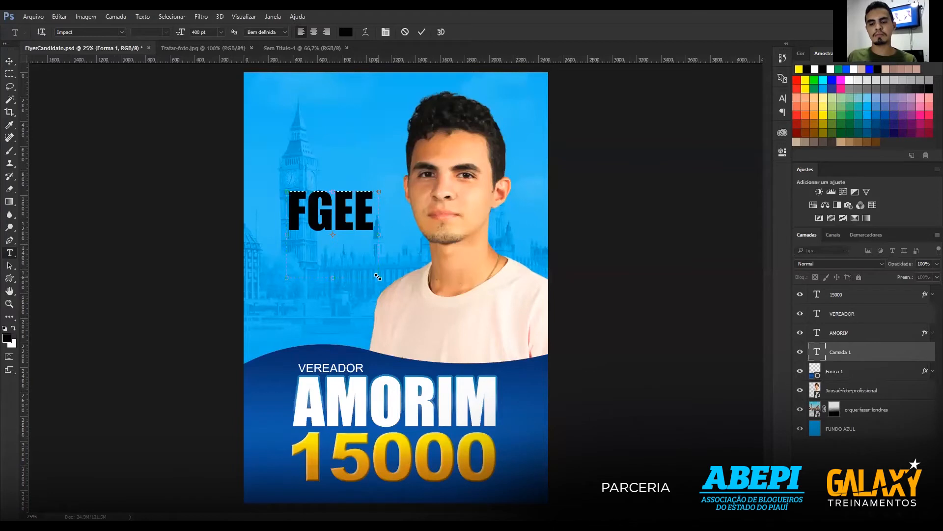
pyautogui.press('BackSpace')
pyautogui.press('BackSpace')
pyautogui.press('BackSpace')
pyautogui.press('BackSpace')
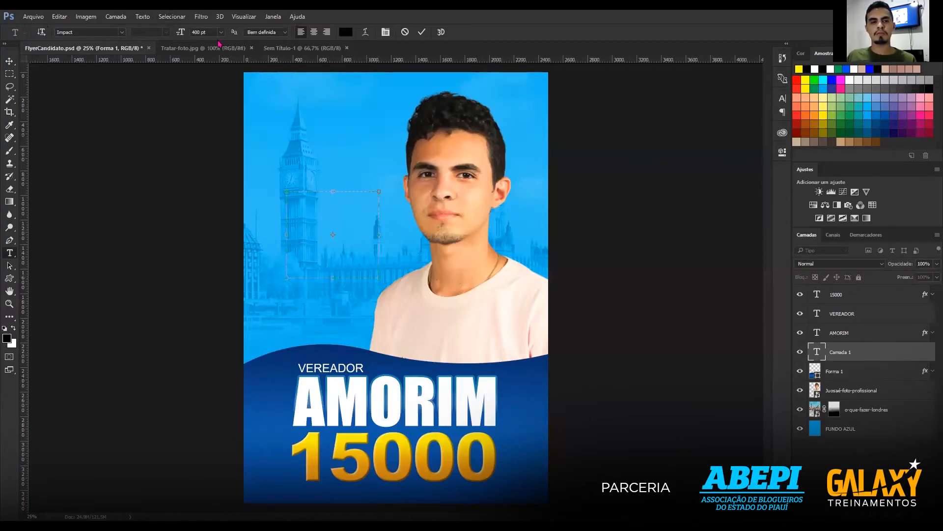
pyautogui.click(404, 33)
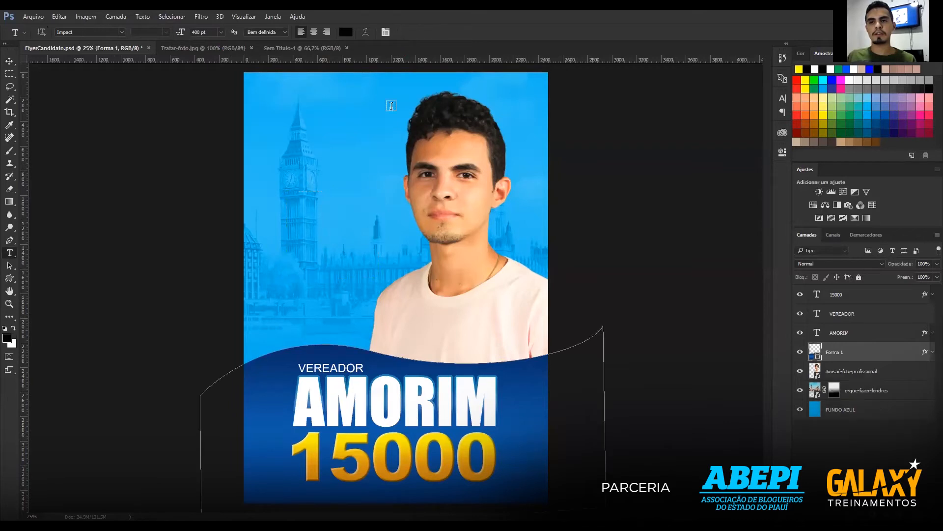
# Start a point text at the clock tower, enter the sample text ETRETRTR, and erase it.
pyautogui.click(286, 210)
pyautogui.write('ETRETRTR')
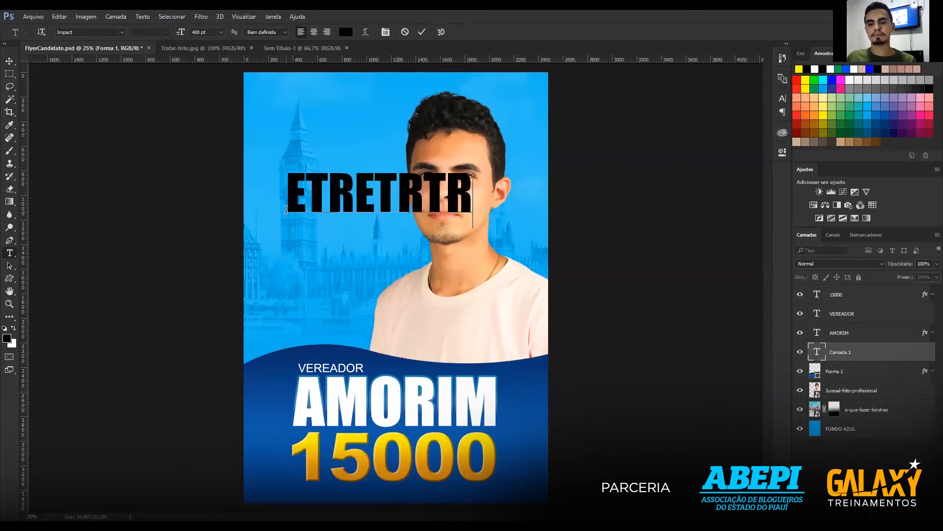
pyautogui.press('BackSpace')
pyautogui.press('BackSpace')
pyautogui.press('BackSpace')
pyautogui.press('BackSpace')
pyautogui.press('BackSpace')
pyautogui.press('BackSpace')
pyautogui.press('BackSpace')
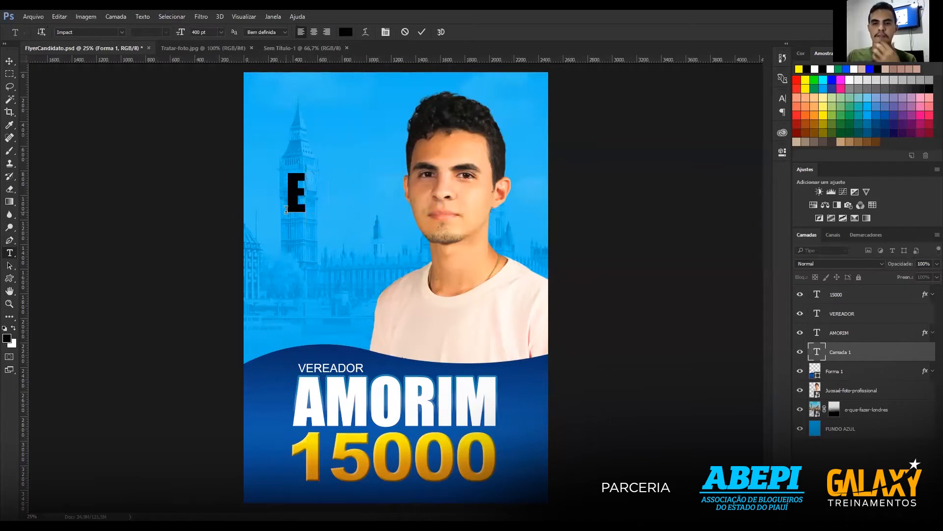
pyautogui.press('BackSpace')
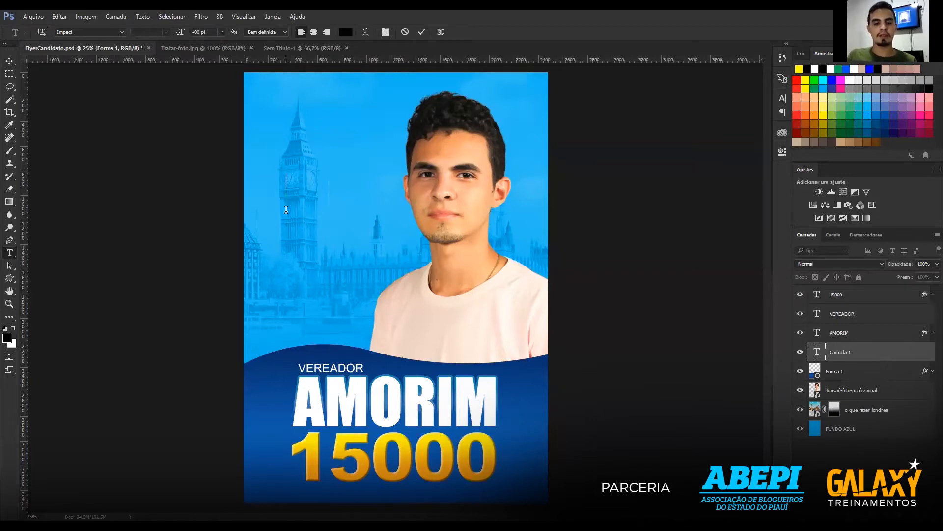
# Try the slogan O TRABALHO NÃO PODE PARAR as three lines of 400 pt Impact point text, and discard it.
pyautogui.write('0 TRBA')
pyautogui.press('BackSpace')
pyautogui.press('BackSpace')
pyautogui.press('BackSpace')
pyautogui.press('BackSpace')
pyautogui.press('BackSpace')
pyautogui.press('BackSpace')
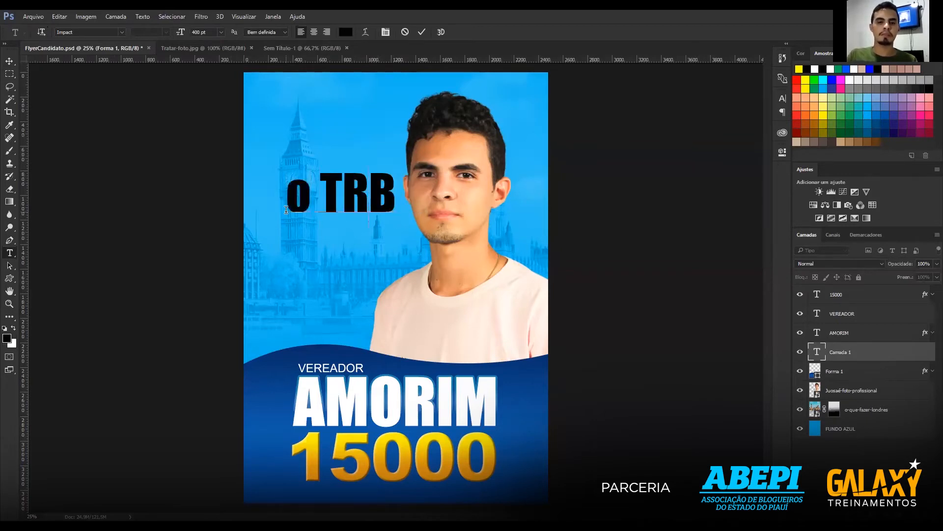
pyautogui.write('O TRABALHO')
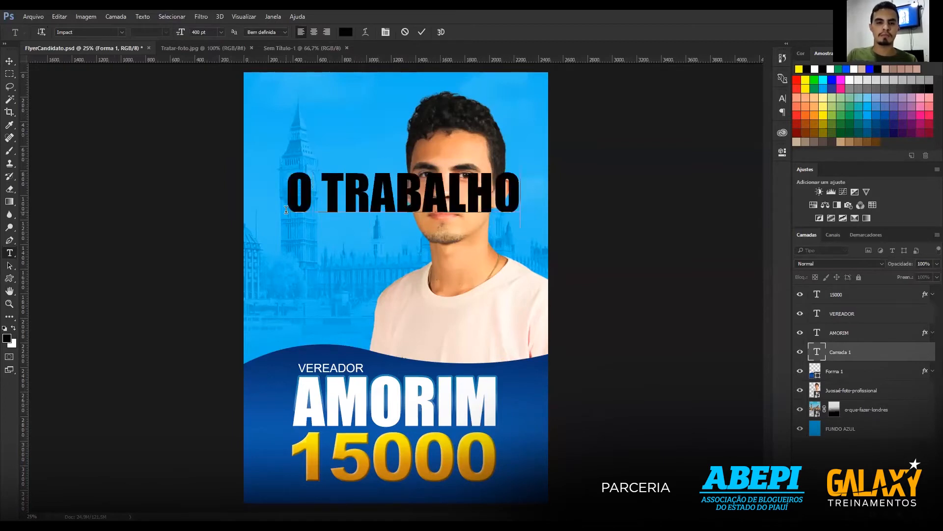
pyautogui.press('Return')
pyautogui.write('NÃO')
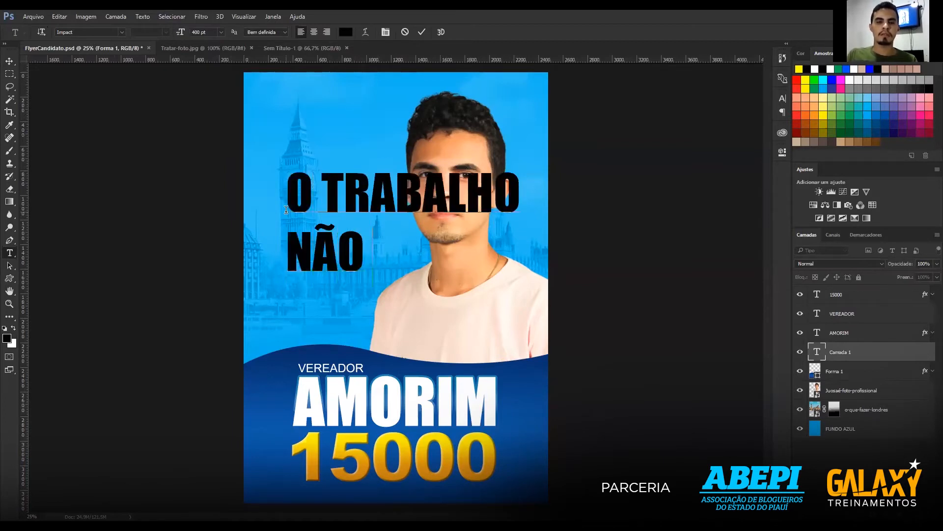
pyautogui.write('  PODE ')
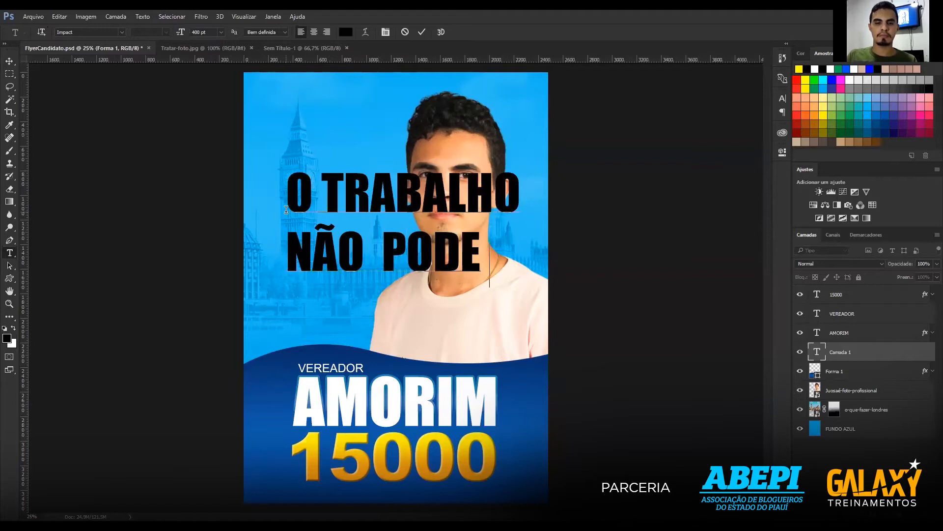
pyautogui.write('PAI')
pyautogui.press('BackSpace')
pyautogui.press('BackSpace')
pyautogui.press('BackSpace')
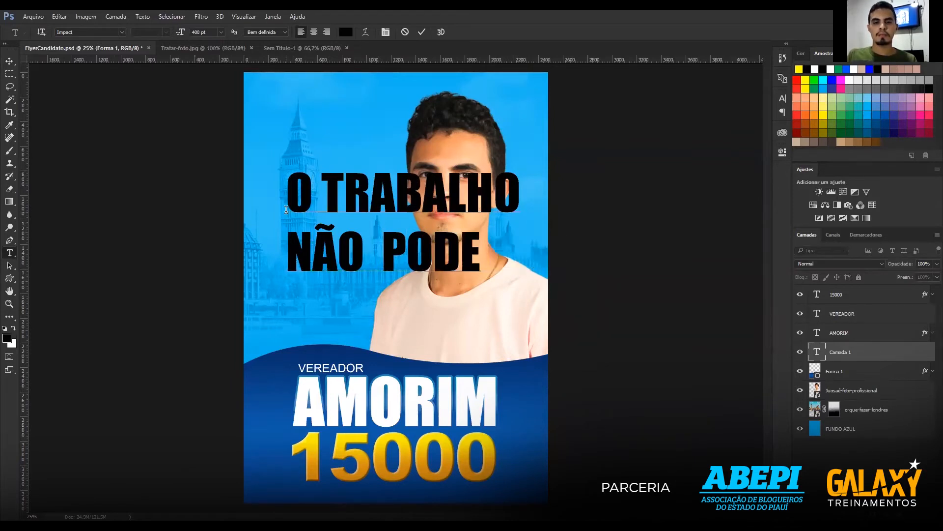
pyautogui.press('Return')
pyautogui.write('PARAR')
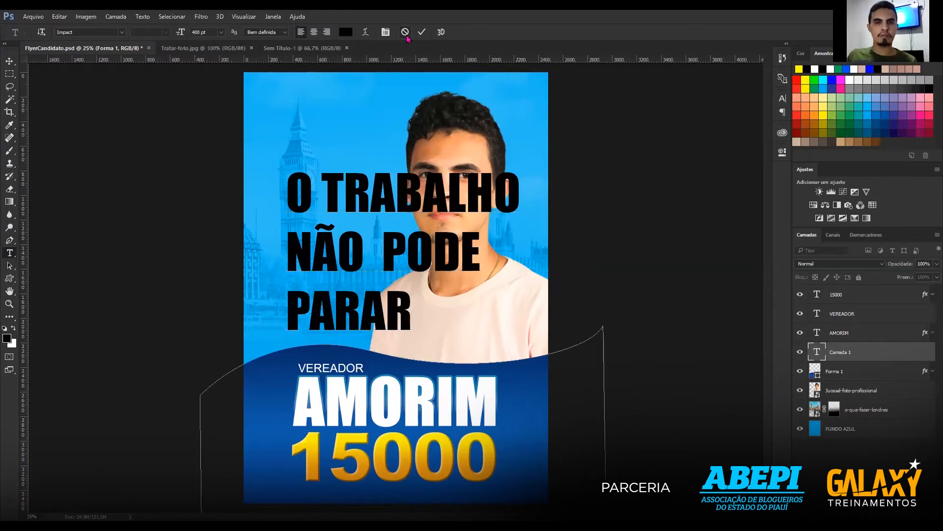
pyautogui.click(405, 33)
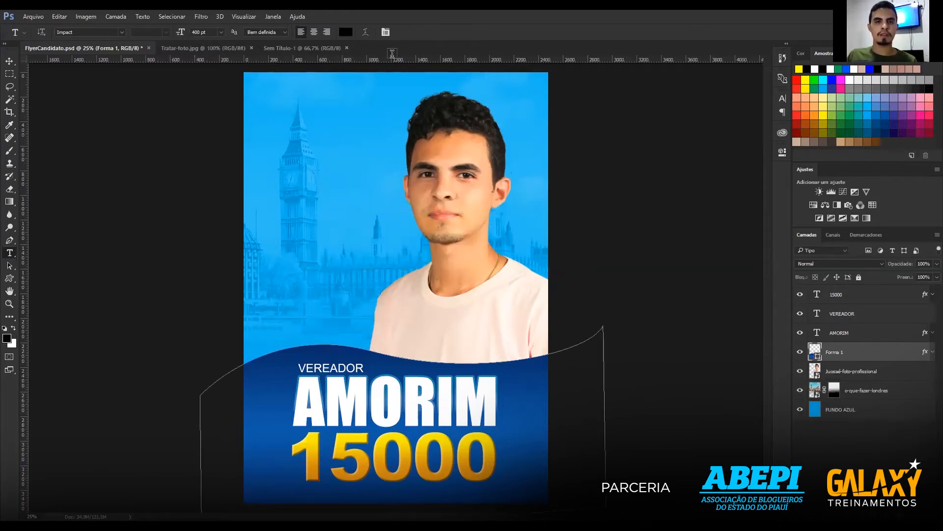
# Try a 100 pt type size with the sample text DGRDHR near the top of the clock tower, and discard the text.
pyautogui.click(9, 61)
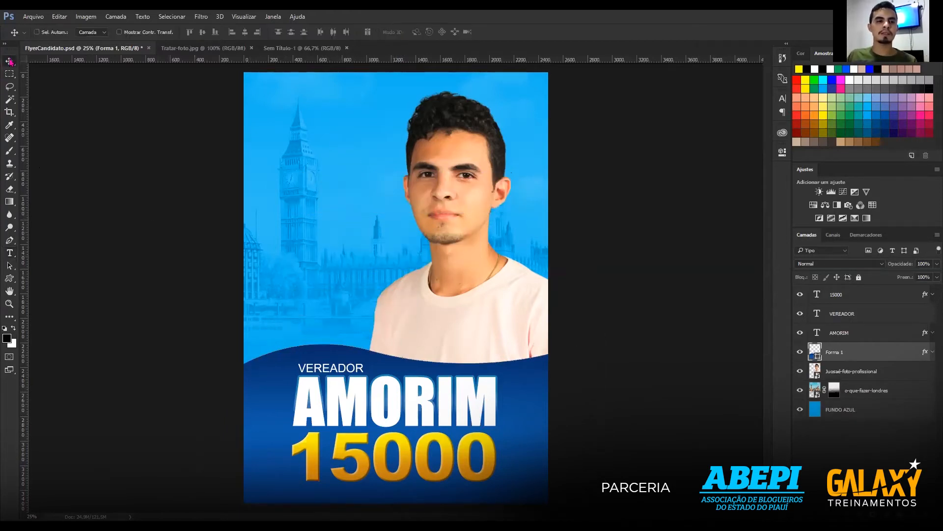
pyautogui.click(9, 253)
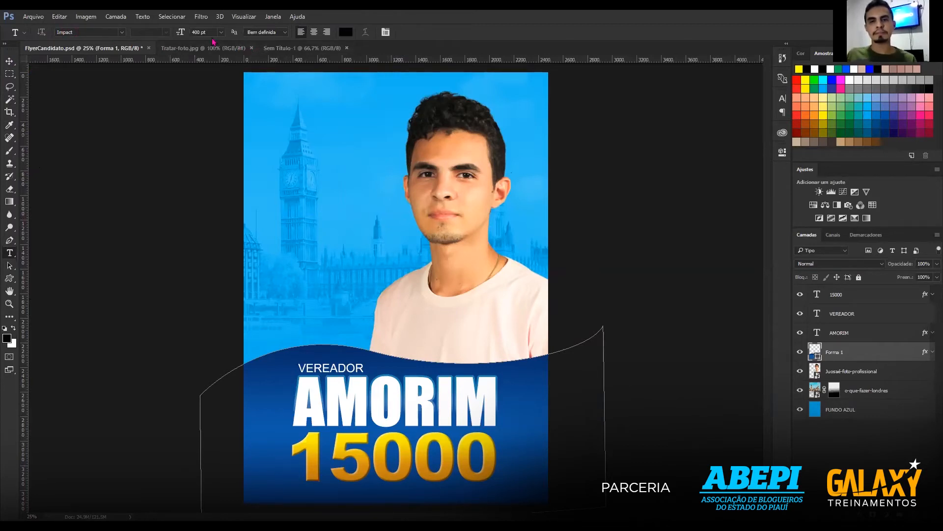
pyautogui.click(178, 34)
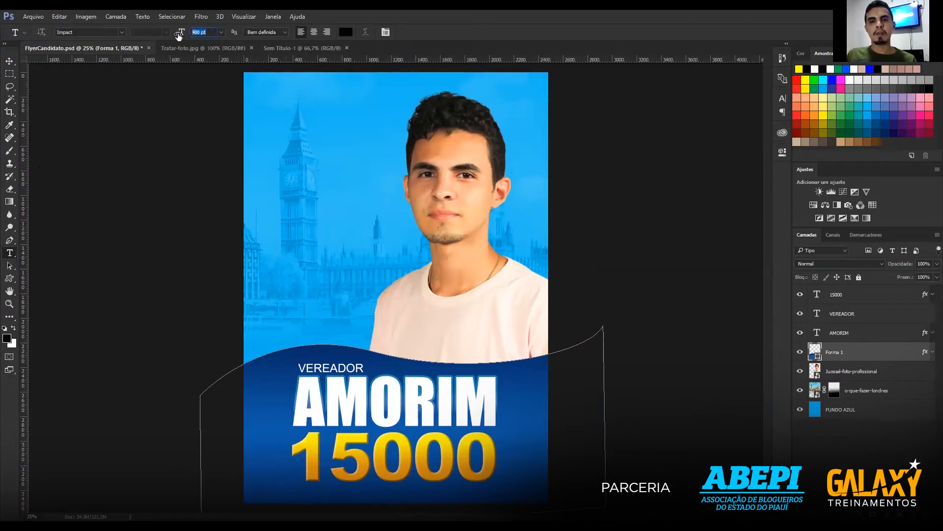
pyautogui.write('100')
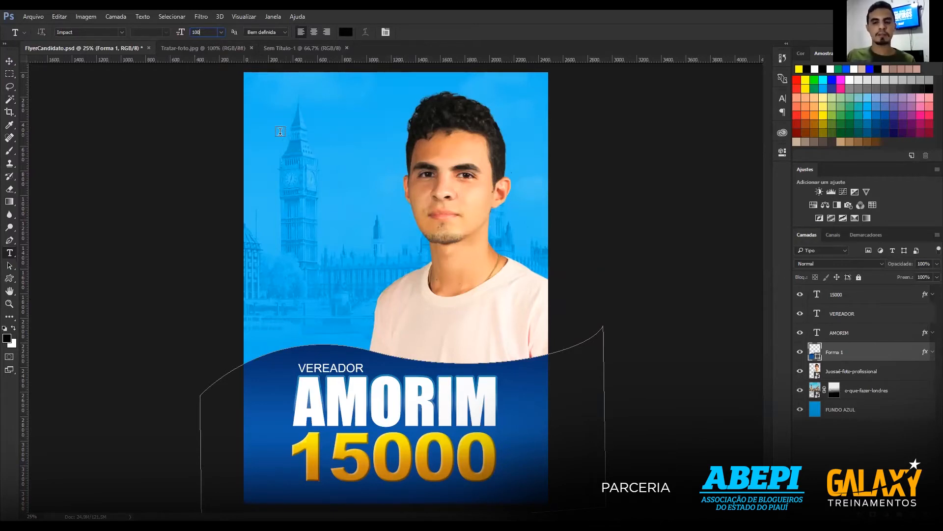
pyautogui.click(280, 131)
pyautogui.write('DGRDHR')
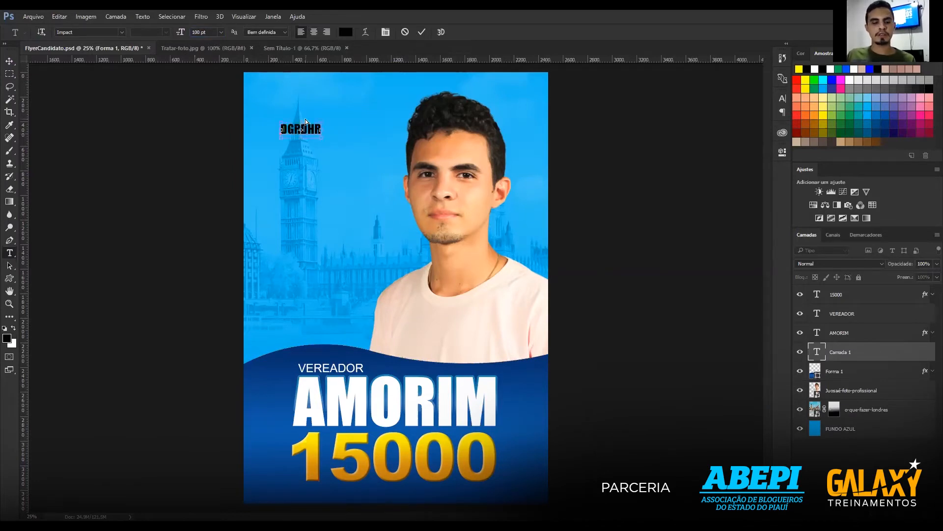
pyautogui.click(405, 35)
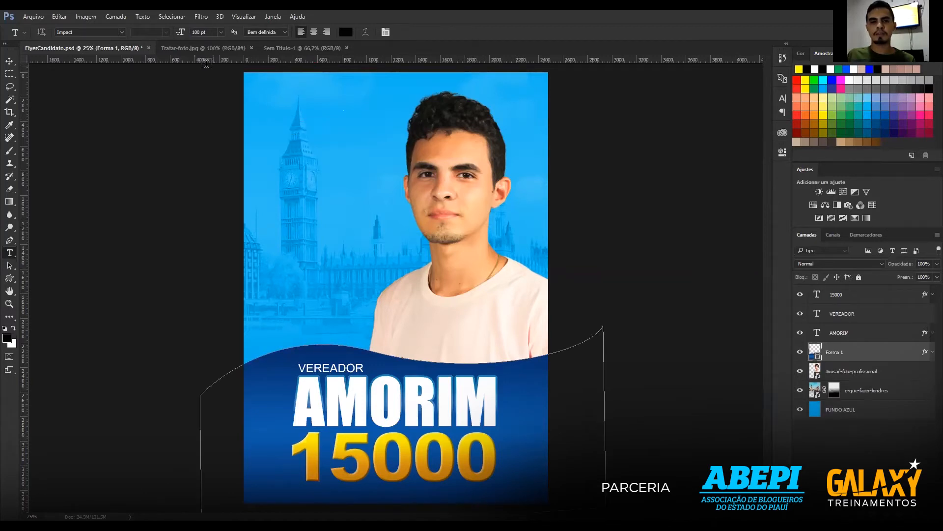
# Set the type size to 150 pt.
pyautogui.click(194, 32)
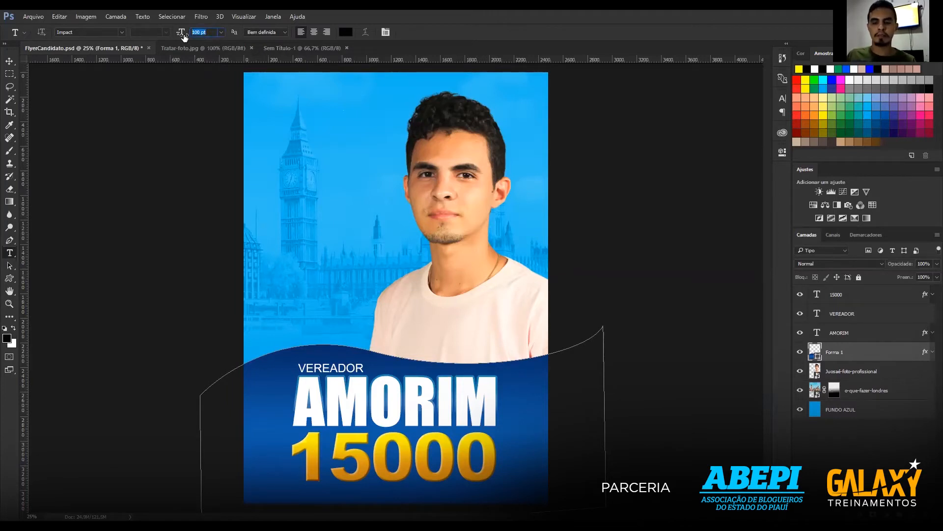
pyautogui.write('150')
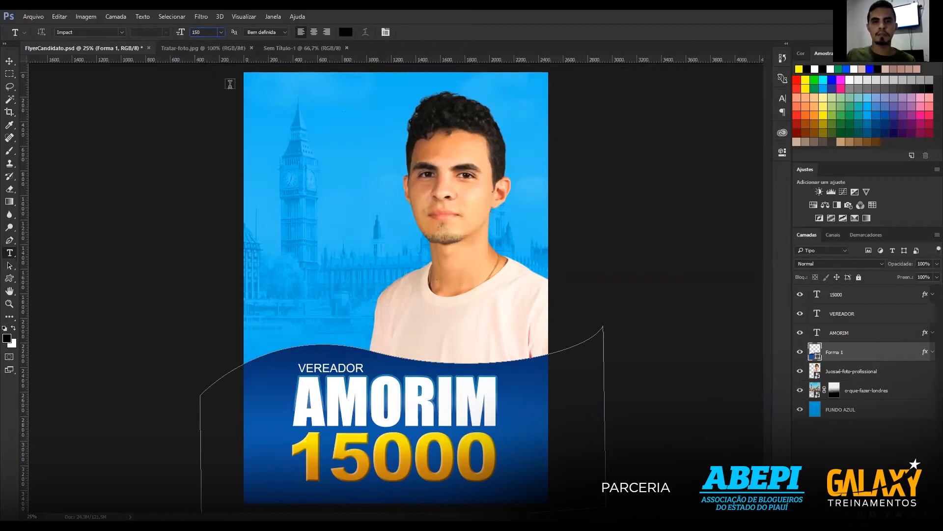
# Try the slogan O TRABALHO NÃO PODE PARAR as two lines of black Impact point text near the clock tower's spire, and discard it.
pyautogui.click(267, 133)
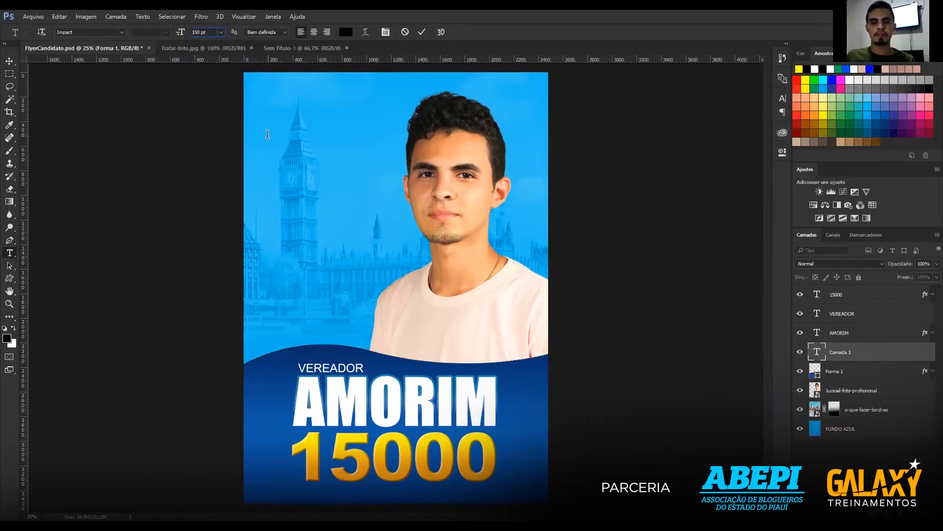
pyautogui.write('0')
pyautogui.write(' tr')
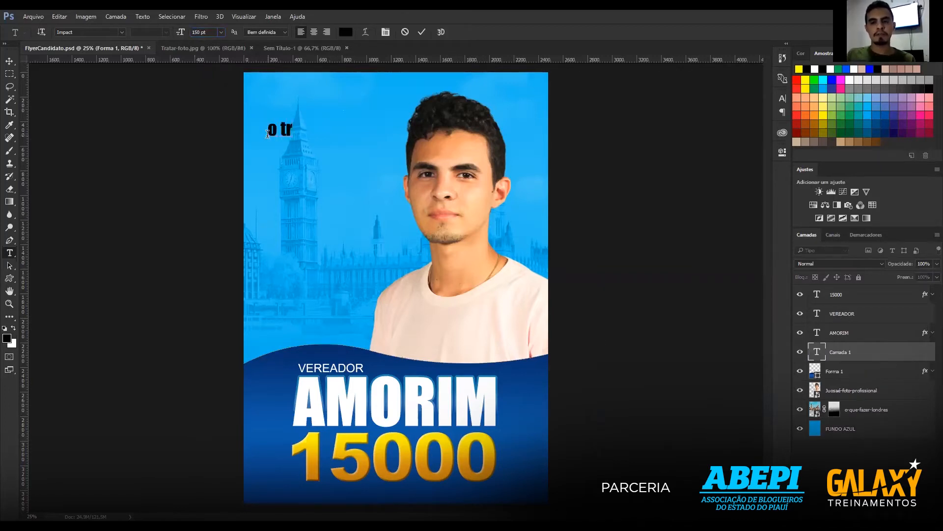
pyautogui.press('BackSpace')
pyautogui.press('BackSpace')
pyautogui.press('BackSpace')
pyautogui.press('BackSpace')
pyautogui.write('O TRBN')
pyautogui.press('BackSpace')
pyautogui.press('BackSpace')
pyautogui.write('A')
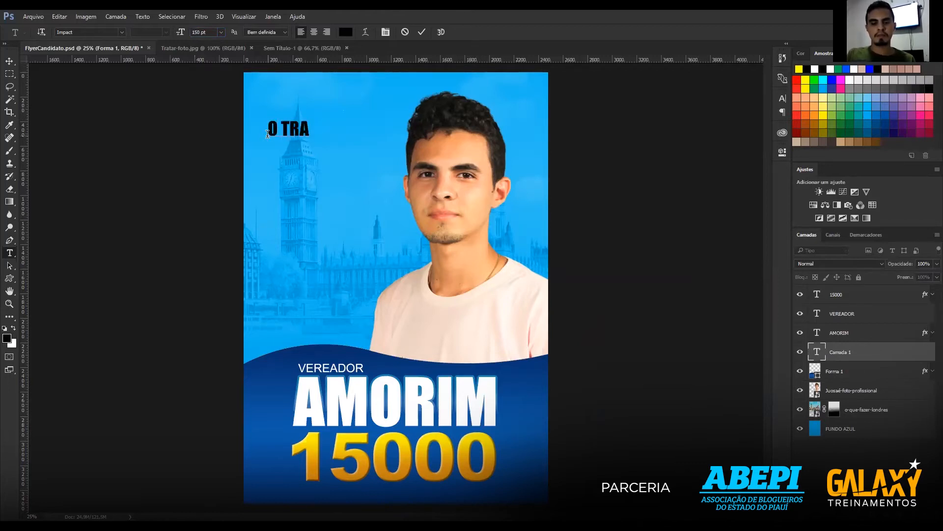
pyautogui.write('BALHIO')
pyautogui.press('BackSpace')
pyautogui.press('BackSpace')
pyautogui.write('O N')
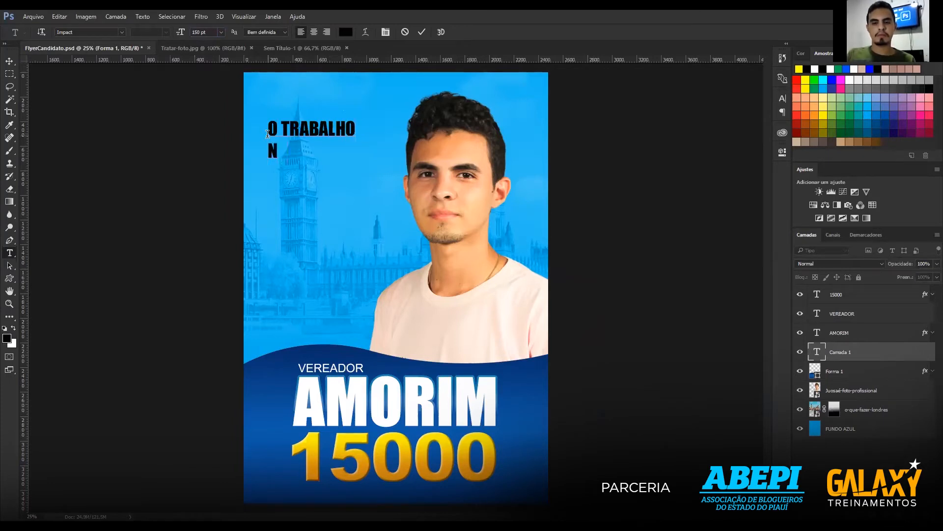
pyautogui.write('ÃO PODE PAR')
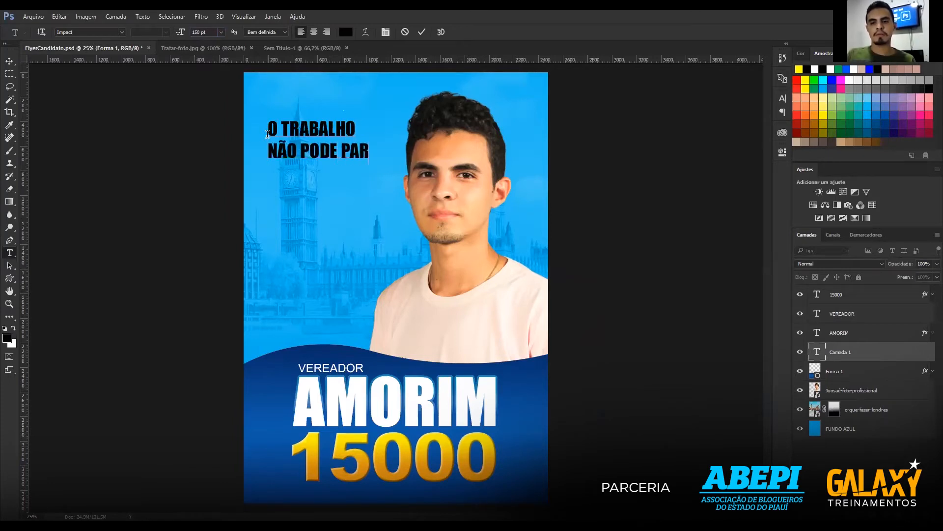
pyautogui.write('AR')
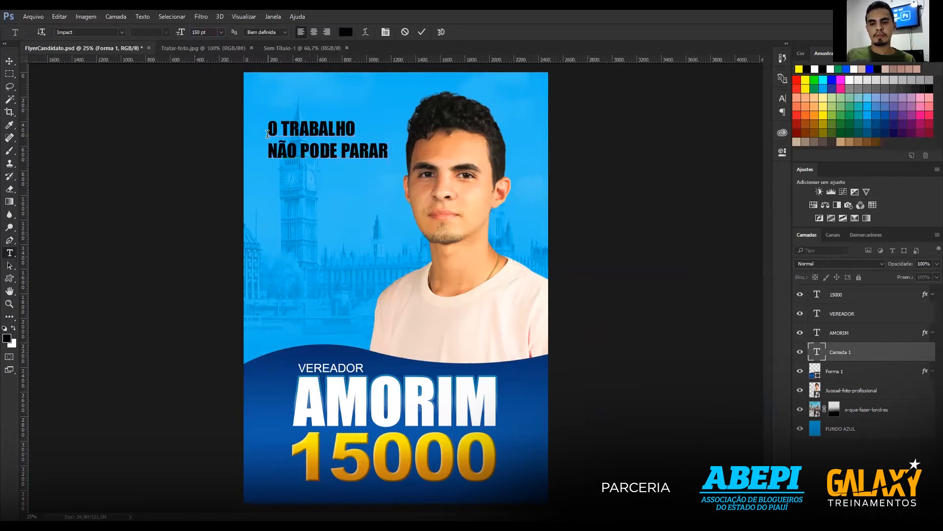
pyautogui.click(405, 32)
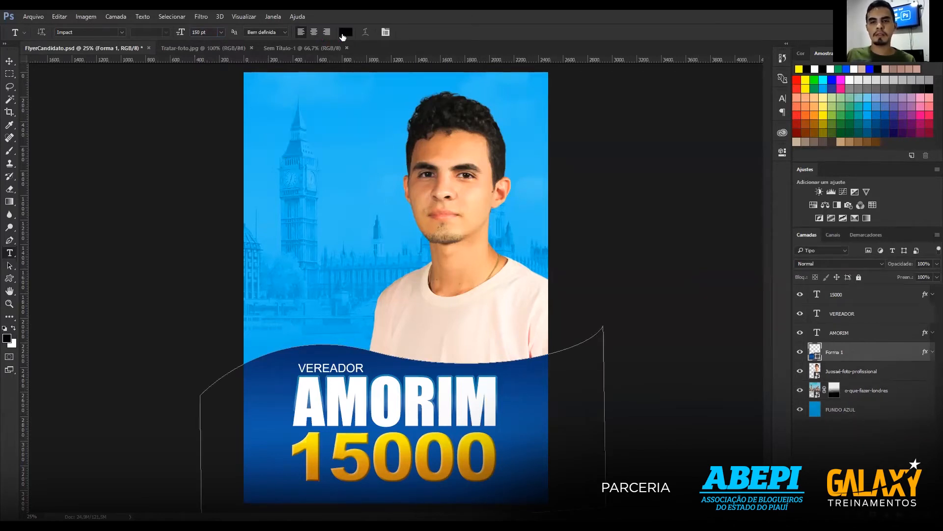
# Change the text colour to white (ffffff) in the colour picker.
pyautogui.click(345, 33)
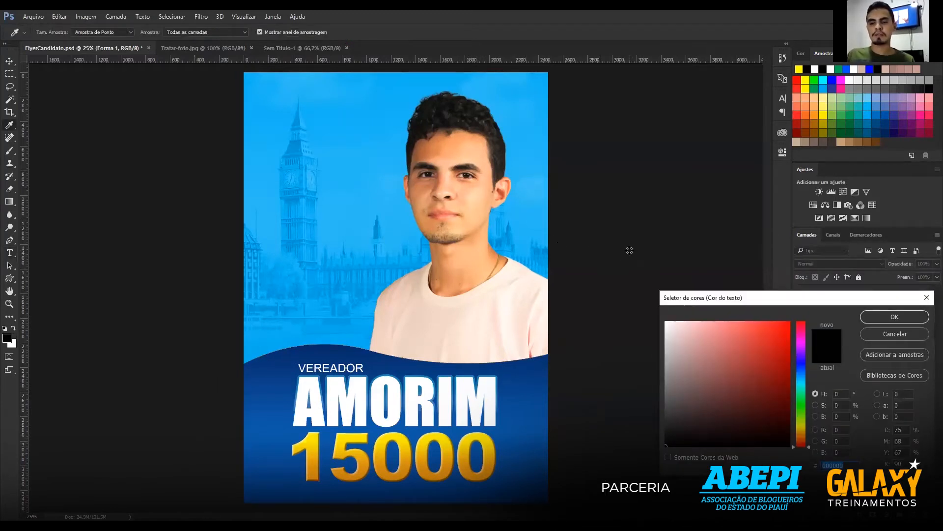
pyautogui.click(894, 334)
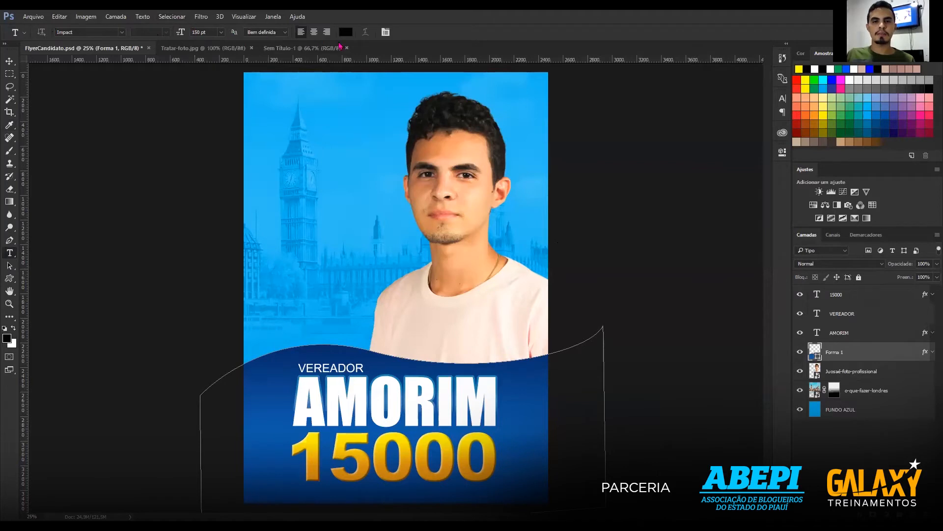
pyautogui.click(346, 32)
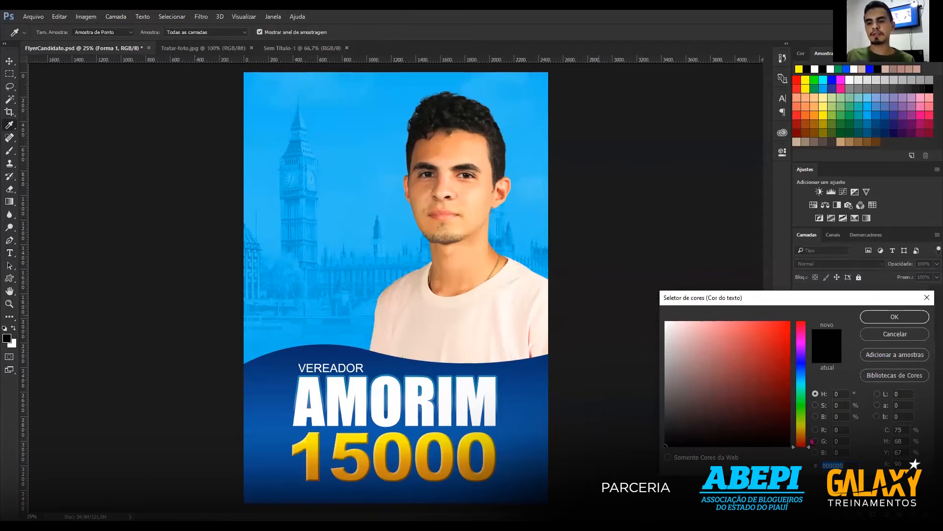
pyautogui.moveTo(758, 396); pyautogui.dragTo(652, 302)
pyautogui.moveTo(776, 363)
pyautogui.mouseDown()
pyautogui.moveTo(802, 361)
pyautogui.moveTo(799, 339)
pyautogui.moveTo(751, 358)
pyautogui.moveTo(747, 316)
pyautogui.moveTo(642, 319)
pyautogui.mouseUp()
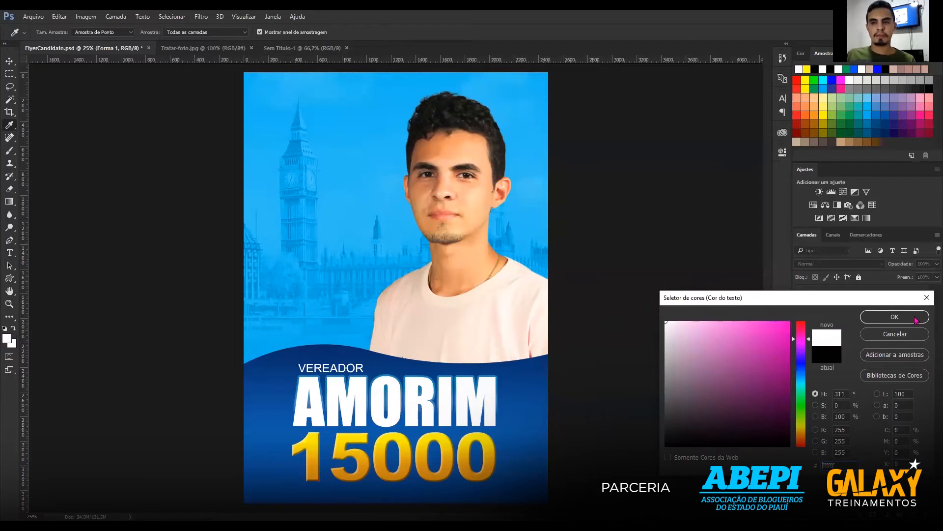
pyautogui.click(916, 320)
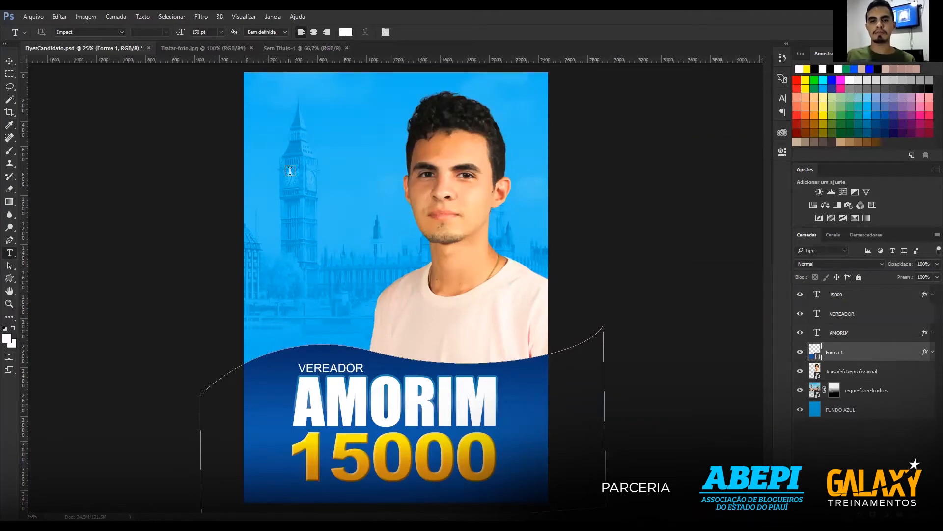
# Write the slogan O TRABALHO NÃO PODE PARAR. as three lines of point text over the upper part of the clock tower.
pyautogui.click(279, 139)
pyautogui.write('0')
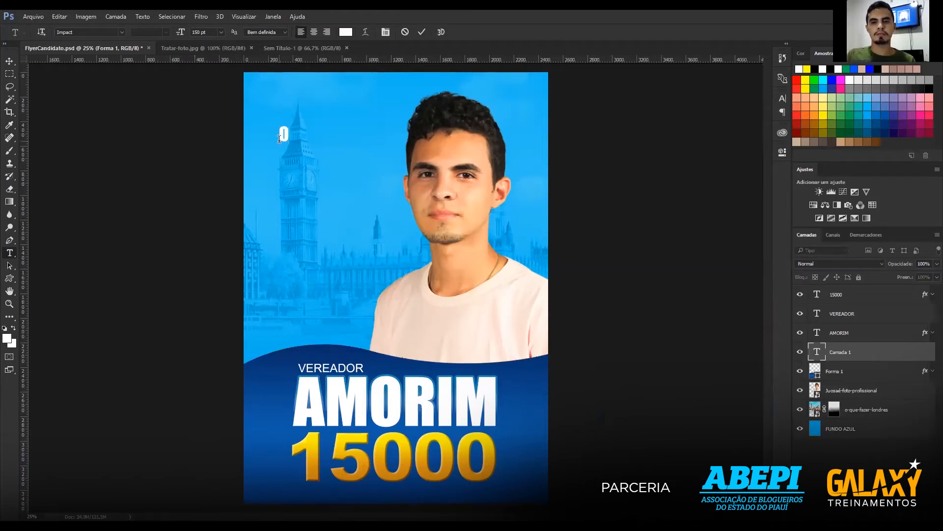
pyautogui.write(' TRABALHO')
pyautogui.press('Return')
pyautogui.write('N')
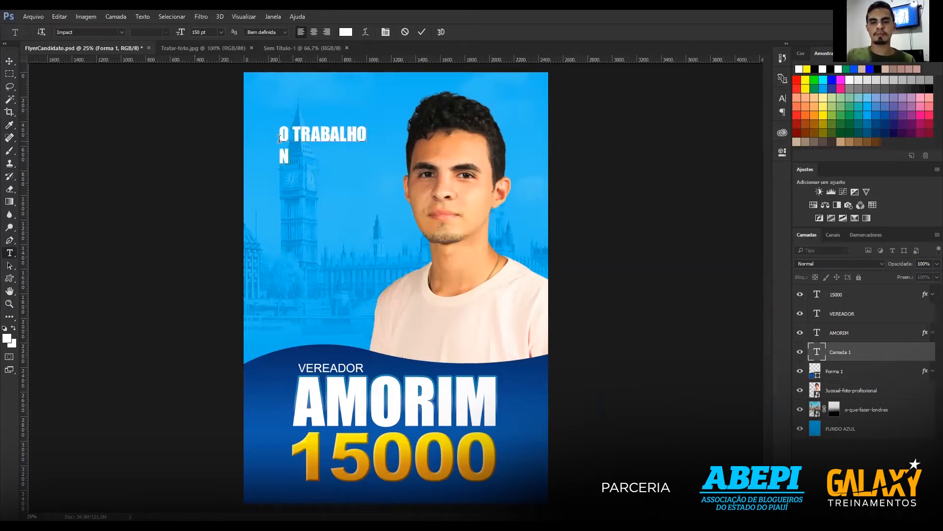
pyautogui.write('ÃO PODE')
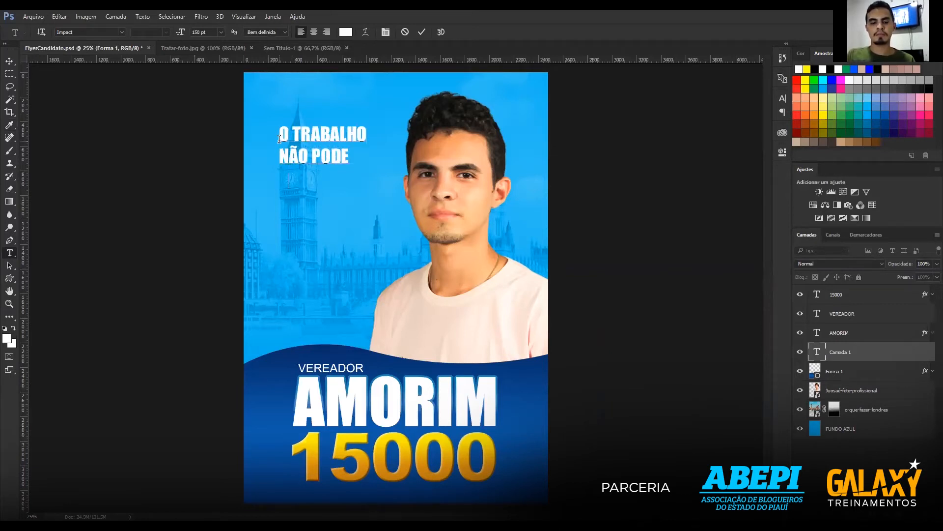
pyautogui.press('Return')
pyautogui.write('PARAR!')
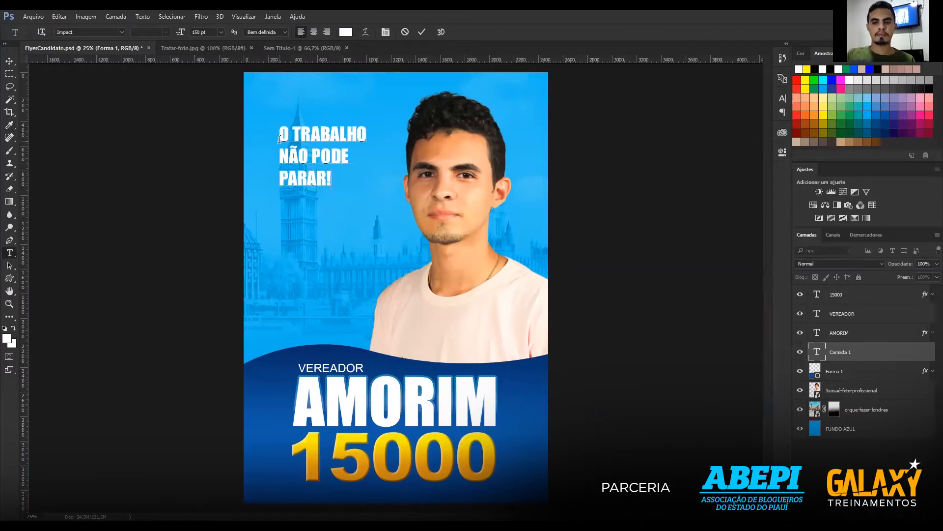
pyautogui.press('BackSpace')
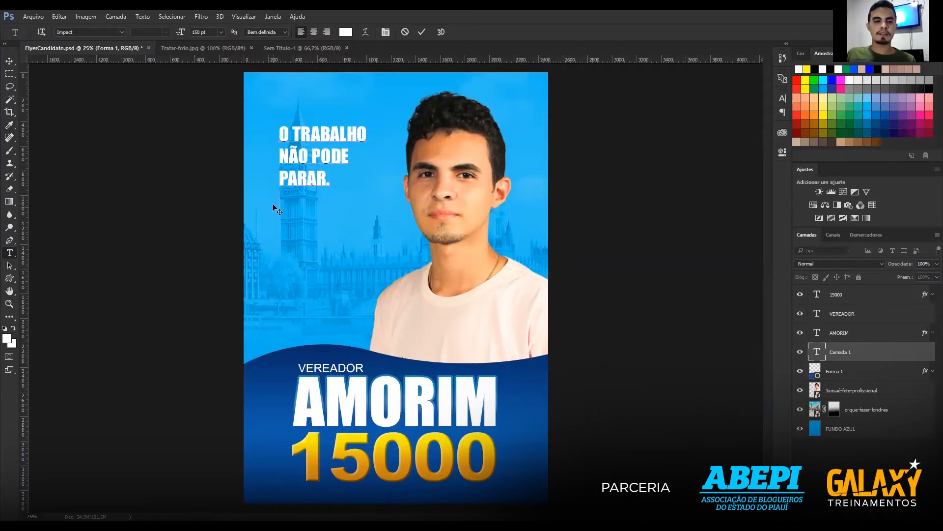
# Try a fourth line with the sample text HFHTHYT below the slogan, and erase it.
pyautogui.write('HFHTHYT')
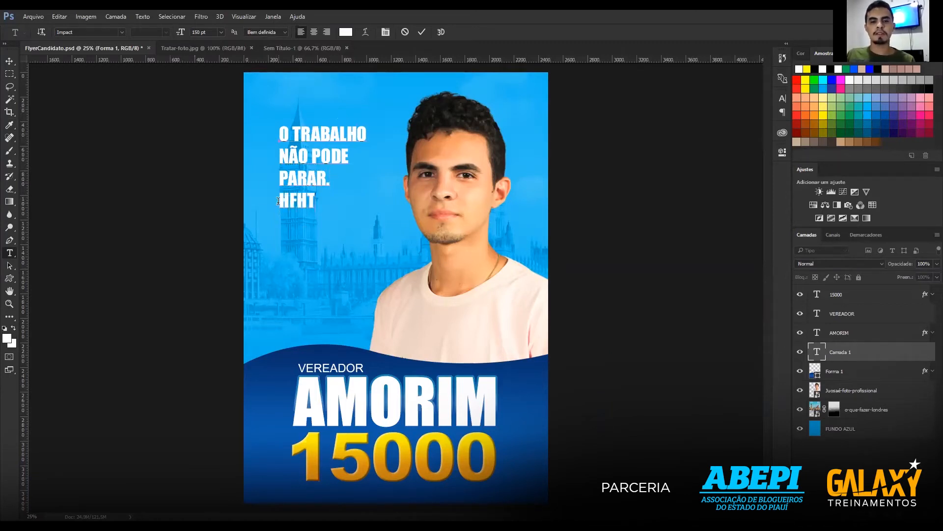
pyautogui.press('BackSpace')
pyautogui.press('BackSpace')
pyautogui.press('BackSpace')
pyautogui.press('BackSpace')
pyautogui.press('BackSpace')
pyautogui.press('BackSpace')
pyautogui.press('BackSpace')
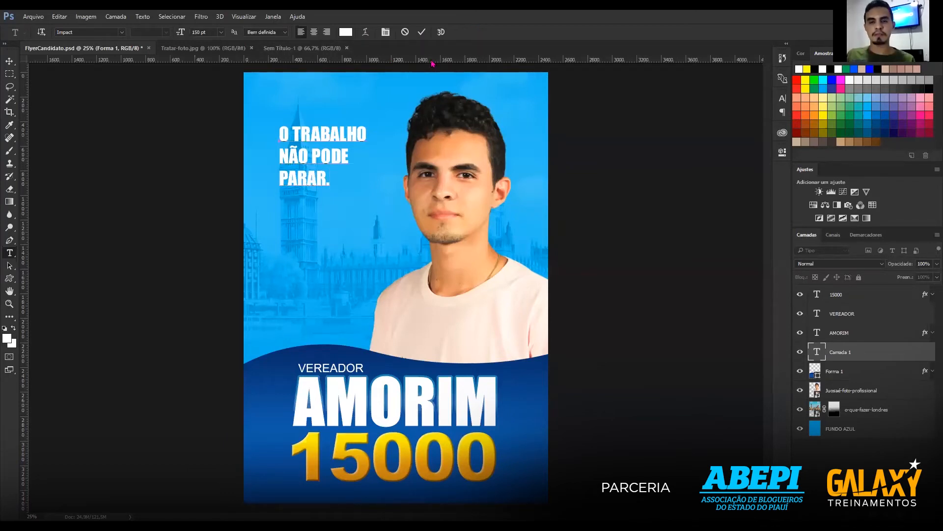
# Commit the slogan text and move it down over the lower part of the clock tower, beside the candidate's chin.
pyautogui.click(422, 32)
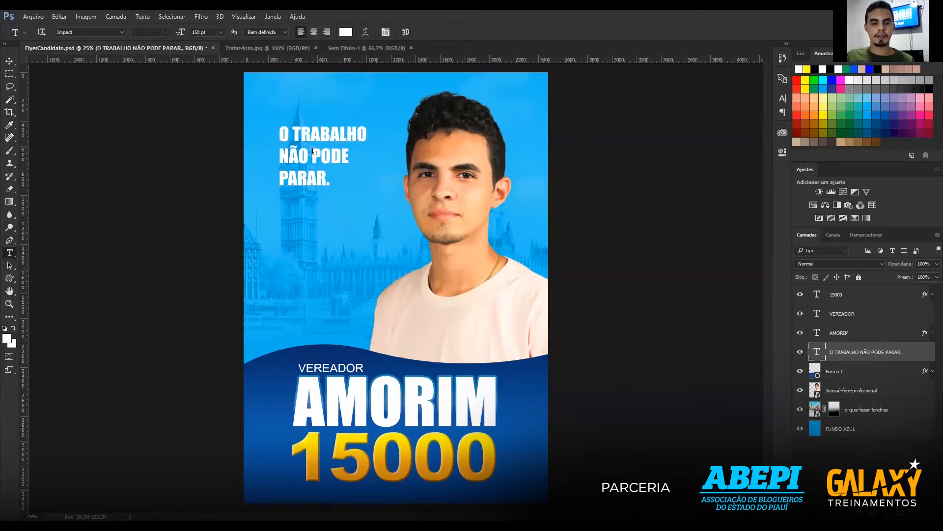
pyautogui.press('v')
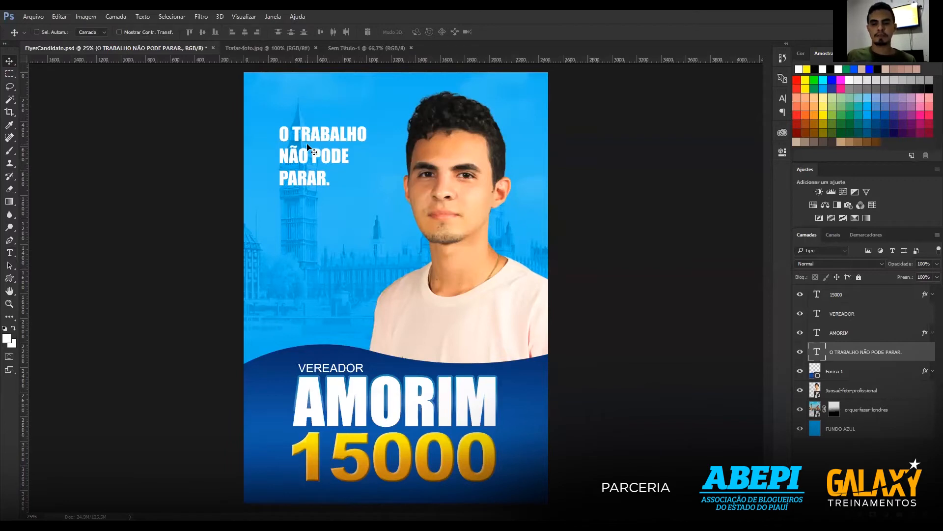
pyautogui.moveTo(308, 146); pyautogui.dragTo(311, 181)
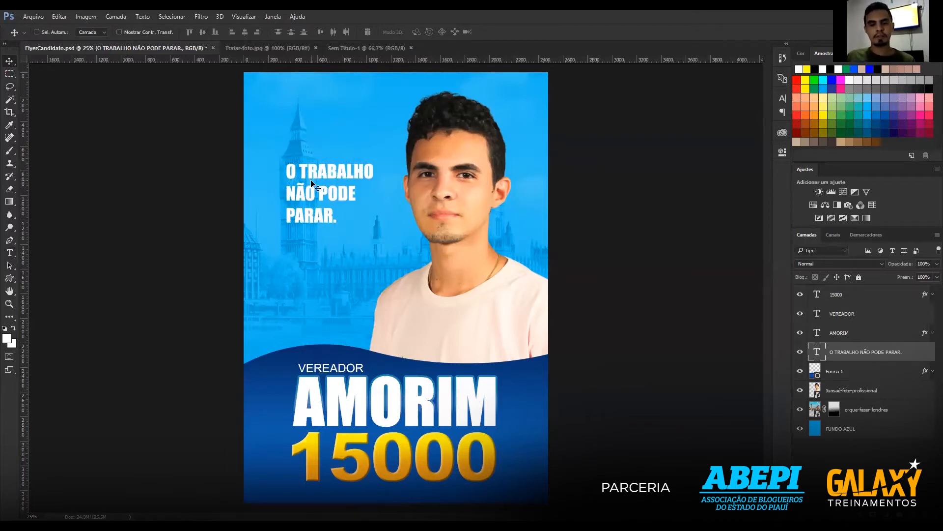
pyautogui.moveTo(311, 181); pyautogui.dragTo(313, 203)
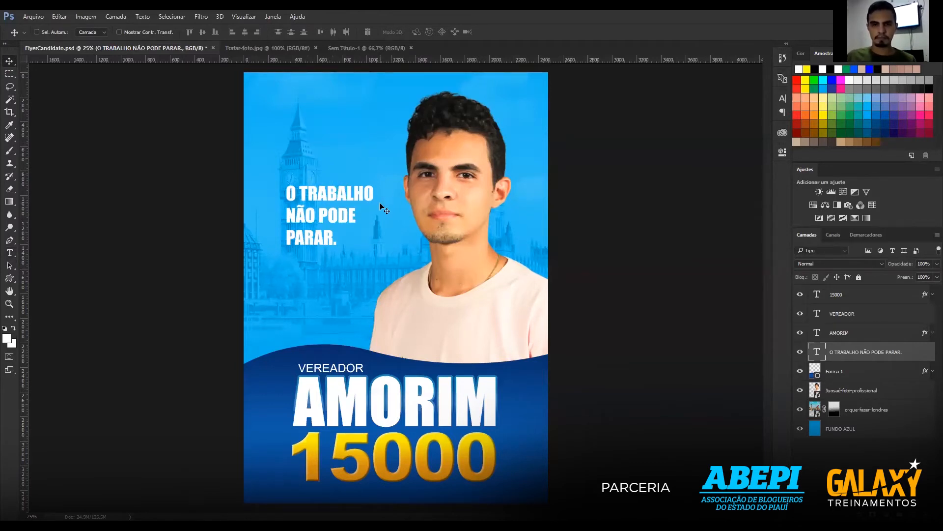
pyautogui.moveTo(319, 221); pyautogui.dragTo(327, 212)
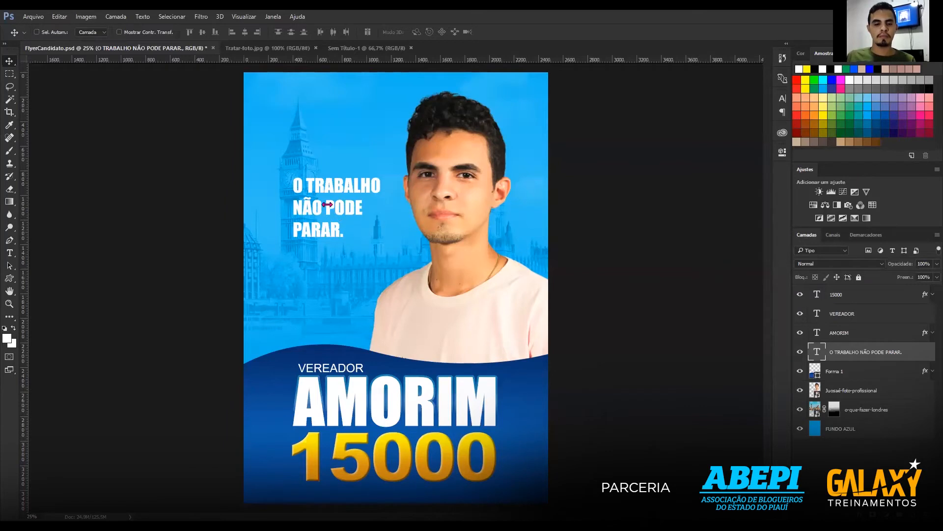
pyautogui.moveTo(330, 221); pyautogui.dragTo(329, 229)
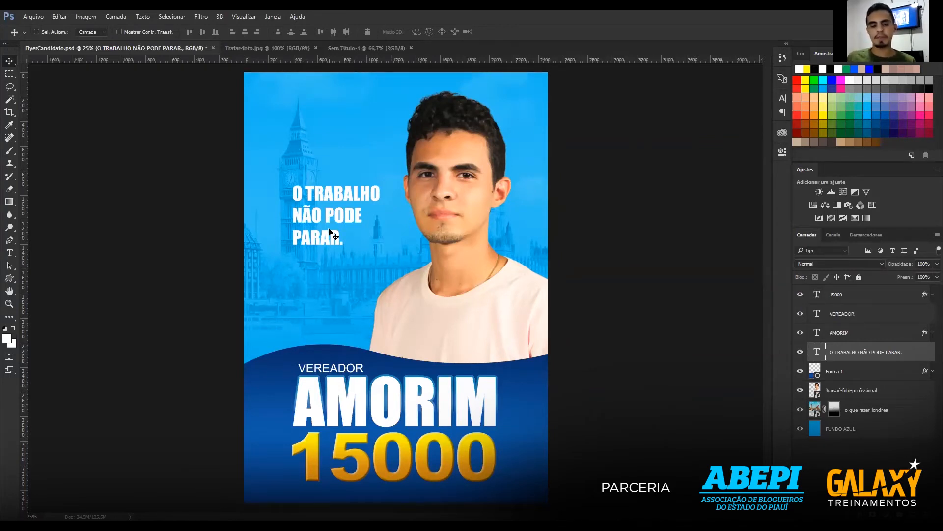
pyautogui.moveTo(320, 216); pyautogui.dragTo(314, 216)
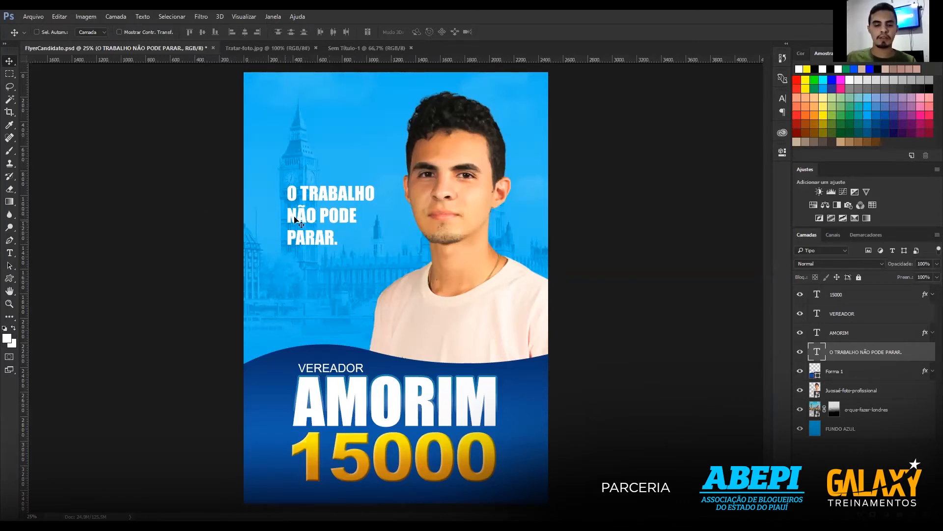
pyautogui.moveTo(302, 238); pyautogui.dragTo(295, 237)
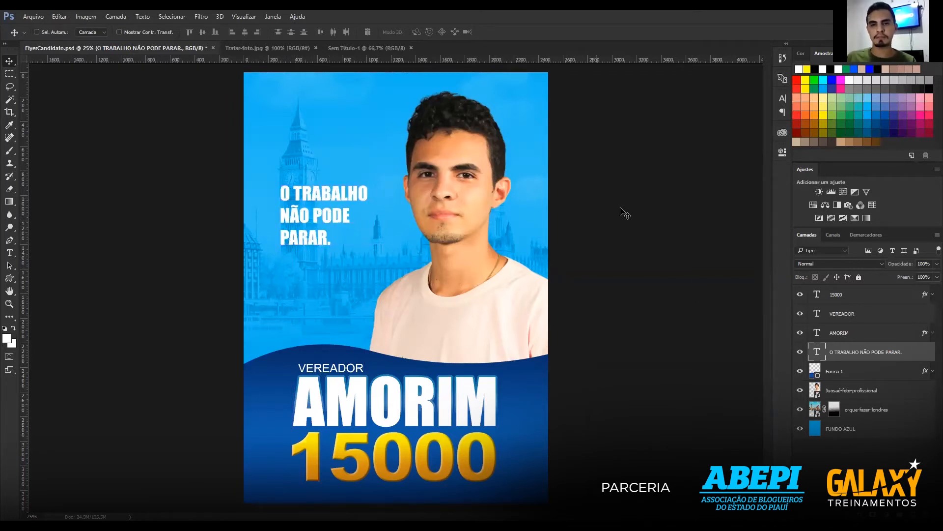
pyautogui.moveTo(348, 231); pyautogui.dragTo(353, 231)
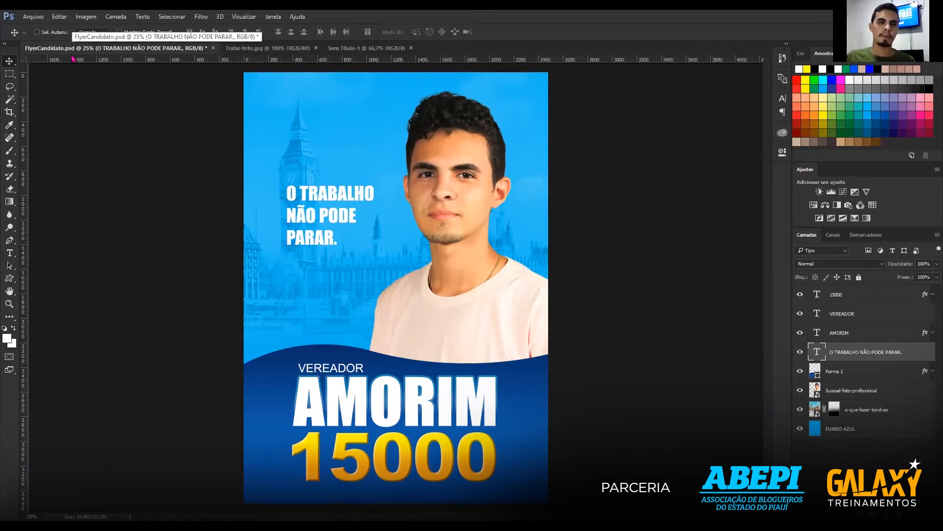
# Save the flyer document under its existing name and switch to the Tratar-foto.jpg portrait.
pyautogui.click(36, 17)
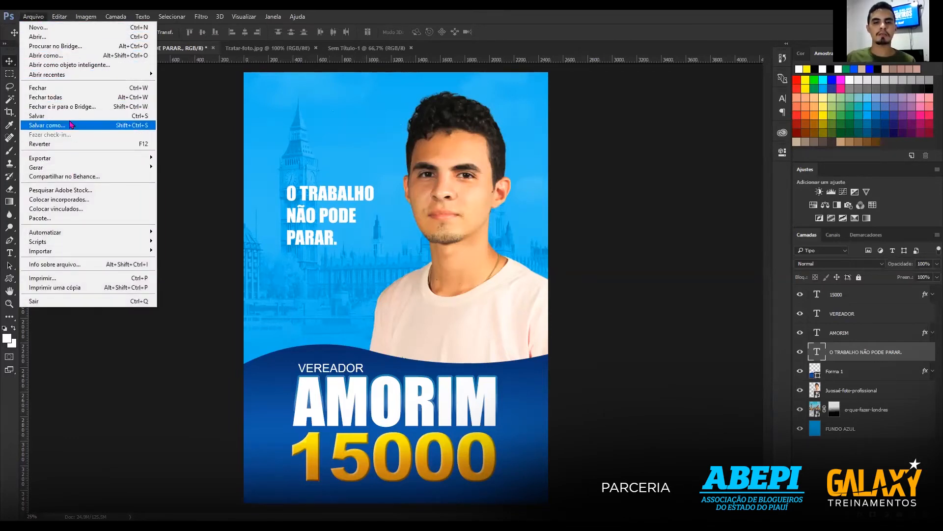
pyautogui.click(33, 18)
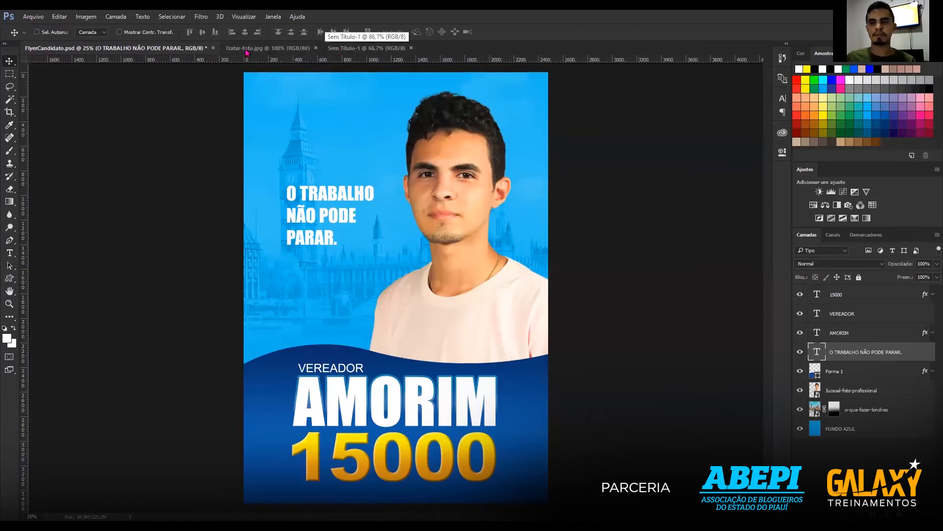
pyautogui.click(33, 18)
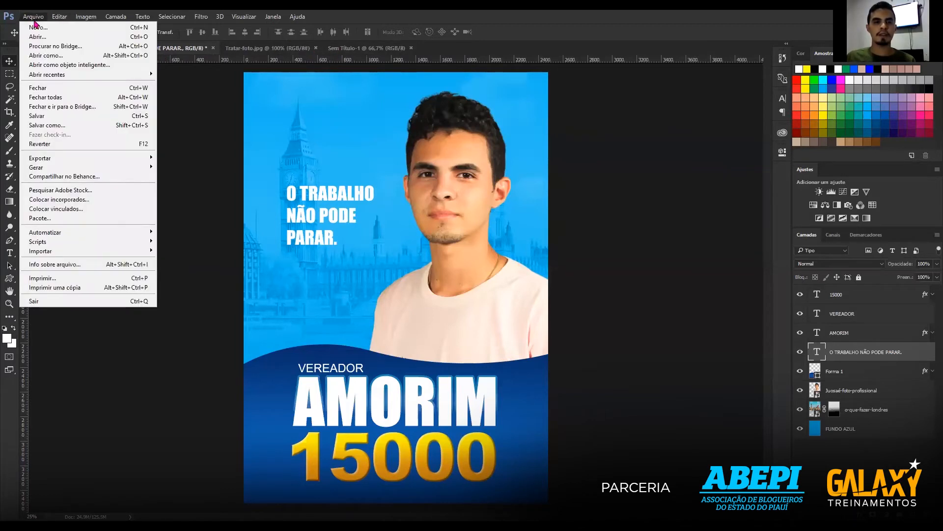
pyautogui.click(50, 121)
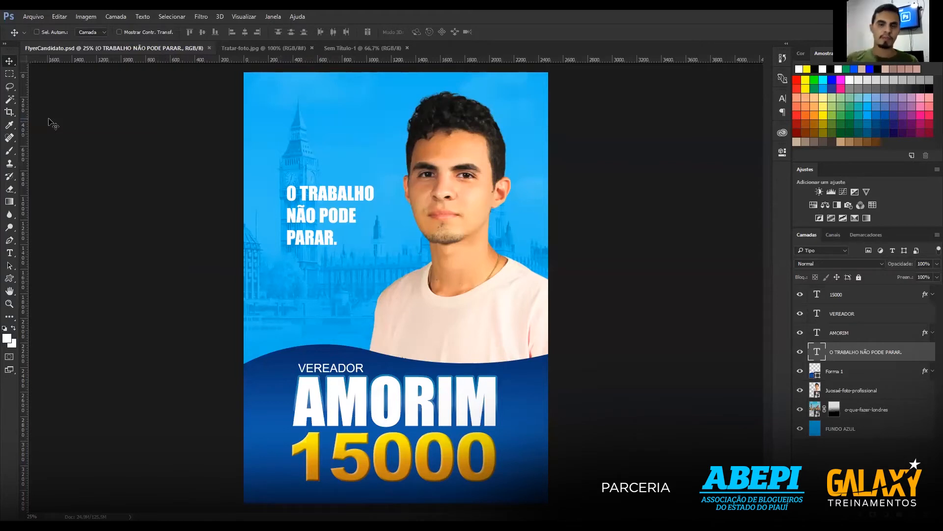
pyautogui.click(238, 52)
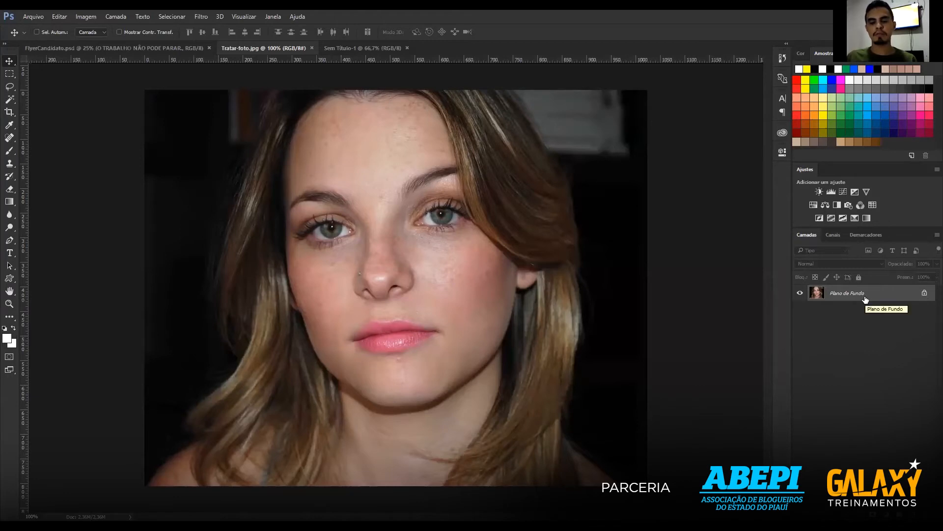
# Try copying the Plano de Fundo layer to a new layer, and undo the copy.
pyautogui.hotkey('ctrl', 'j')
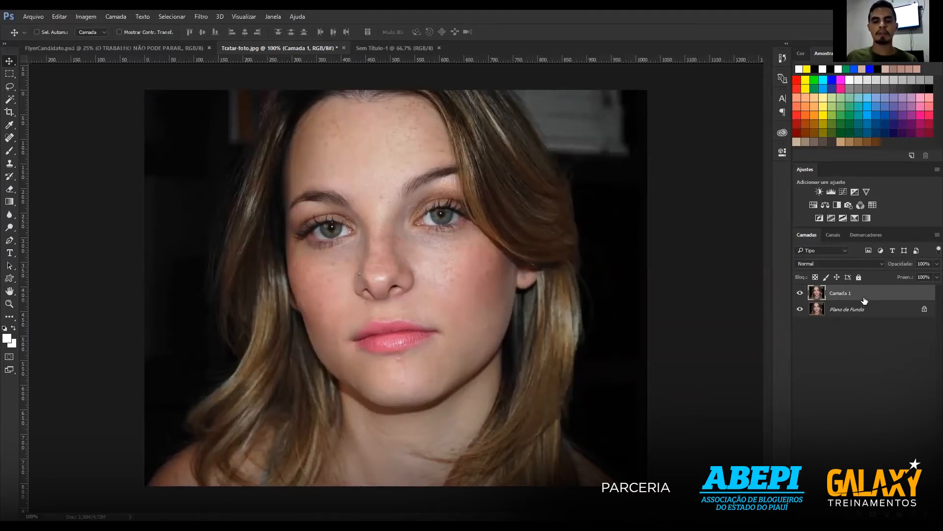
pyautogui.press('ctrl')
pyautogui.hotkey('ctrl', 'z')
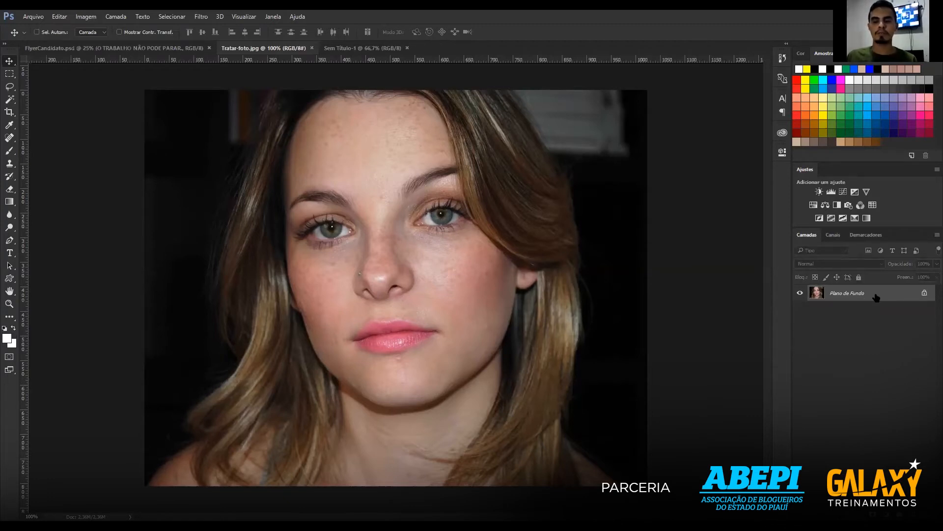
# Duplicate the Plano de Fundo layer within Tratar-foto.jpg under the name Mulher.
pyautogui.rightClick(877, 297)
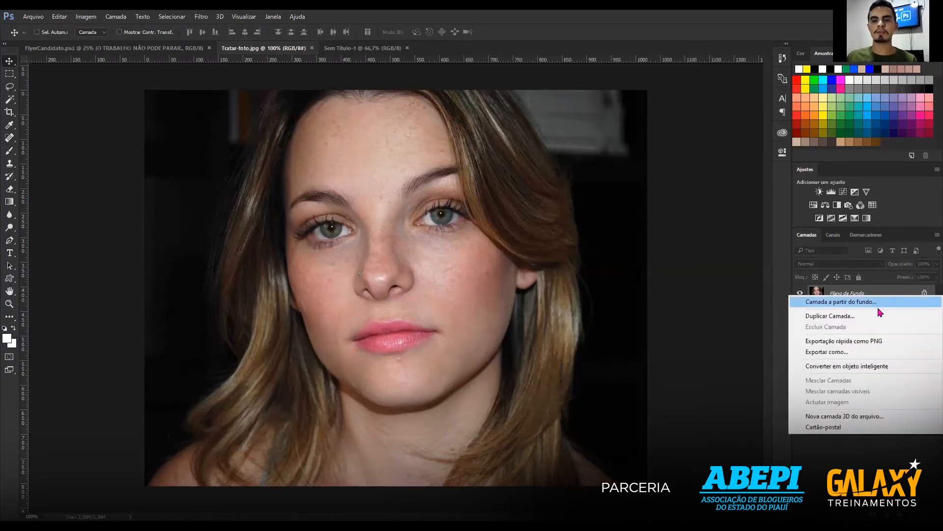
pyautogui.click(930, 317)
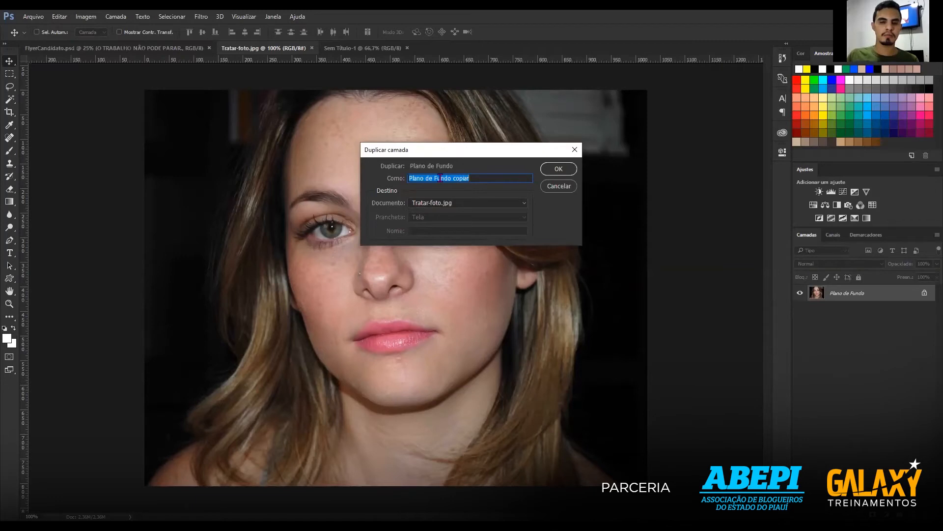
pyautogui.press('BackSpace')
pyautogui.write('m')
pyautogui.press('BackSpace')
pyautogui.write('M')
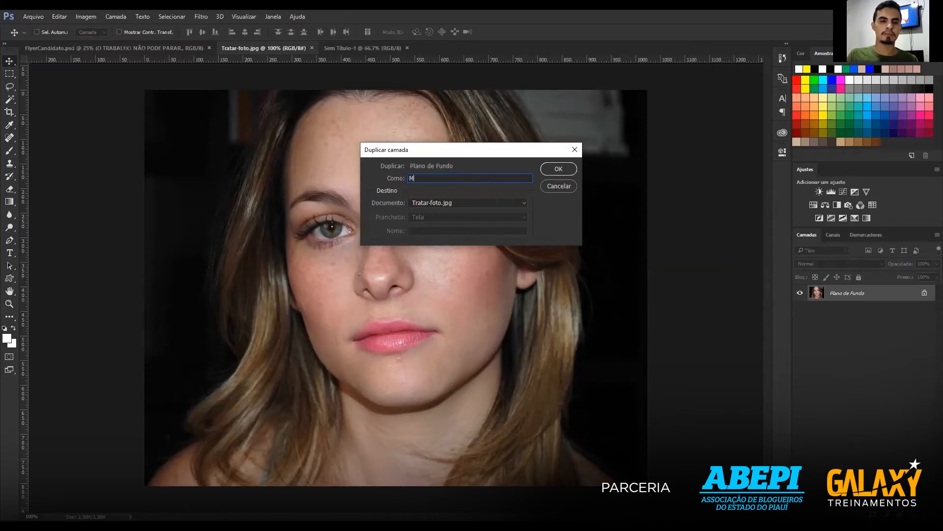
pyautogui.write('ulher')
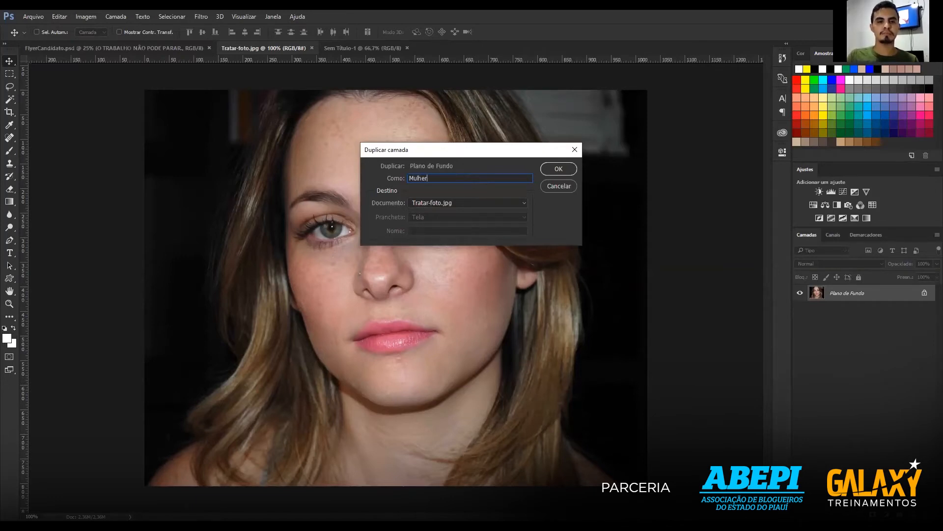
pyautogui.click(565, 168)
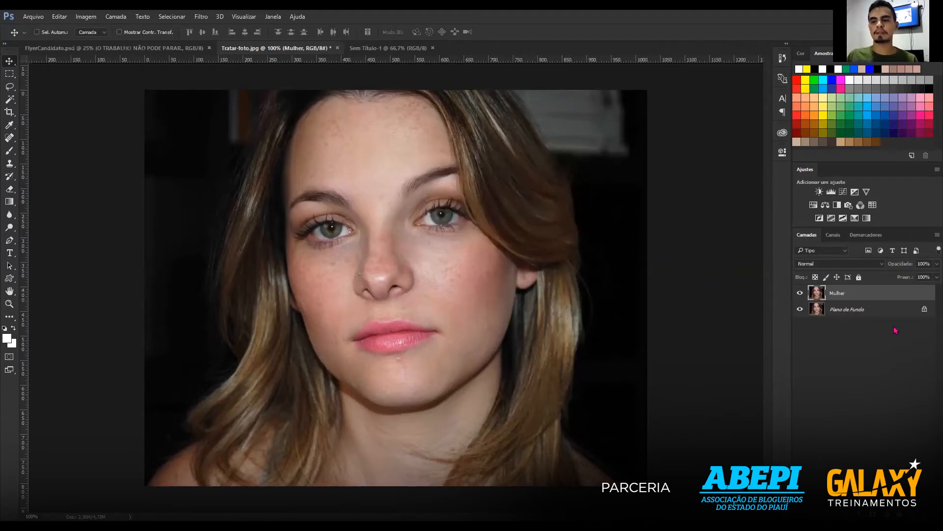
# Hide the original Plano de Fundo layer and make the Mulher copy the active layer.
pyautogui.click(841, 314)
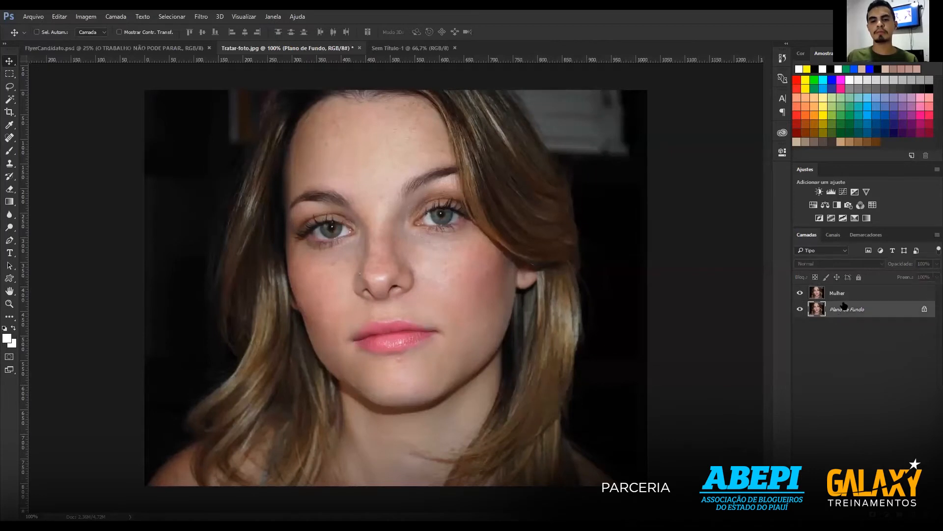
pyautogui.click(845, 296)
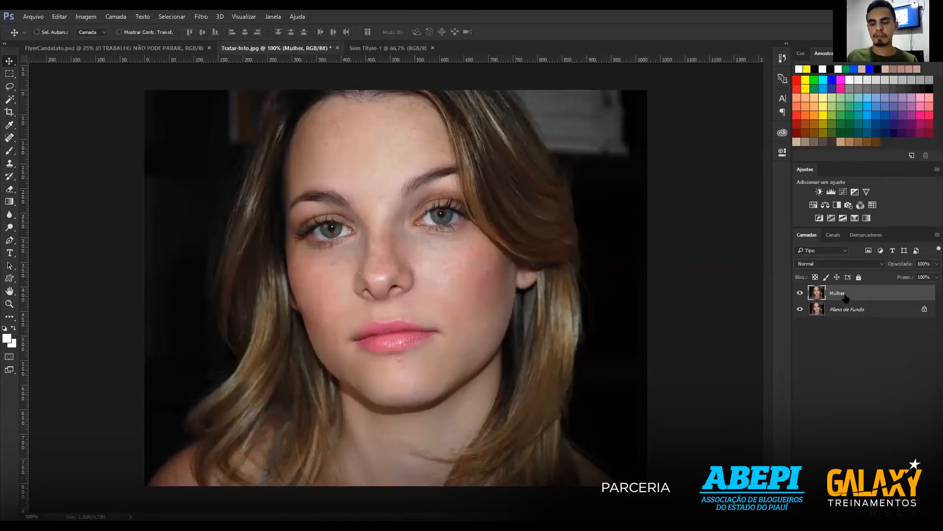
pyautogui.click(841, 313)
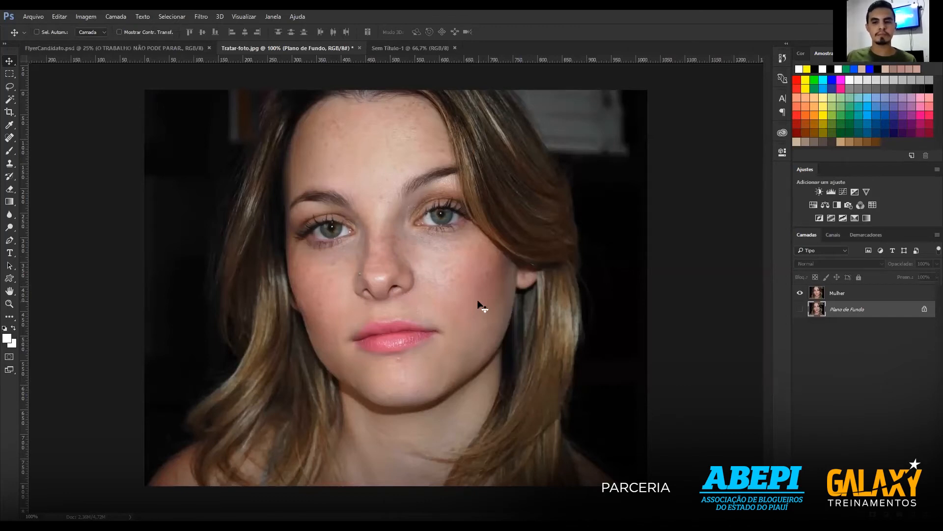
pyautogui.click(872, 295)
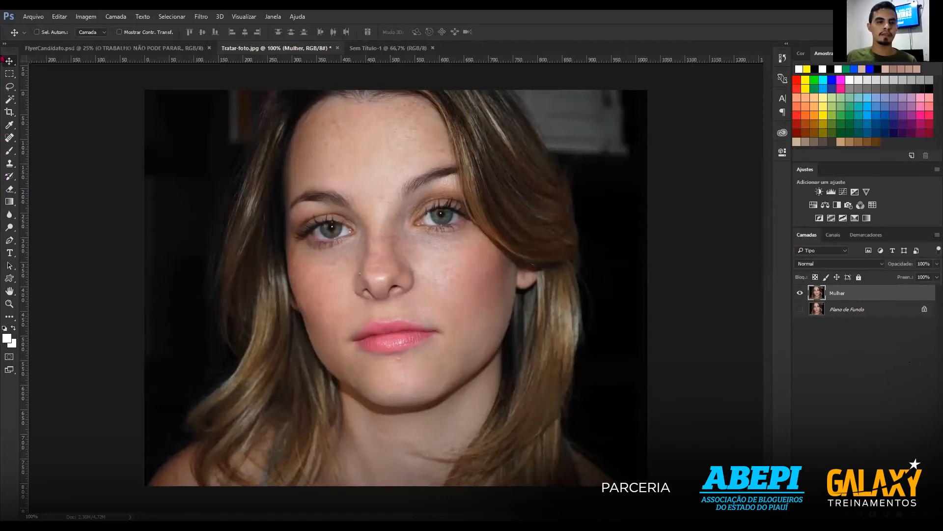
# Activate the Spot Healing Brush (Pincel de Recuperação para Manchas) from the group of healing tools.
pyautogui.click(9, 138)
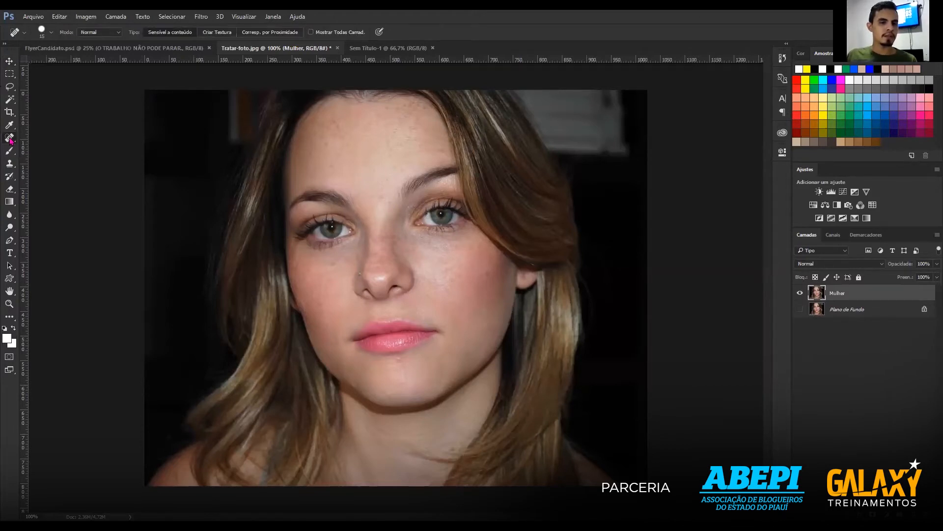
pyautogui.rightClick(13, 141)
pyautogui.click(12, 141)
pyautogui.rightClick(12, 141)
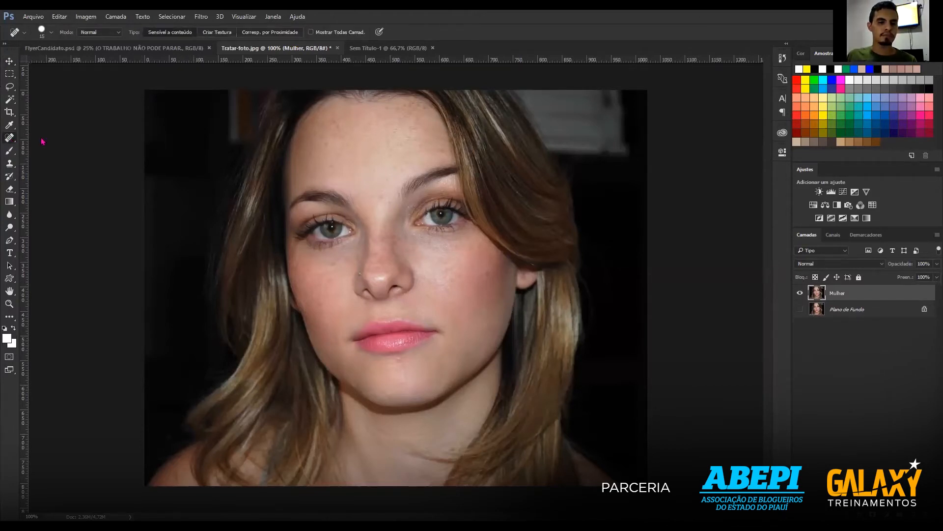
pyautogui.click(6, 141)
pyautogui.rightClick(7, 142)
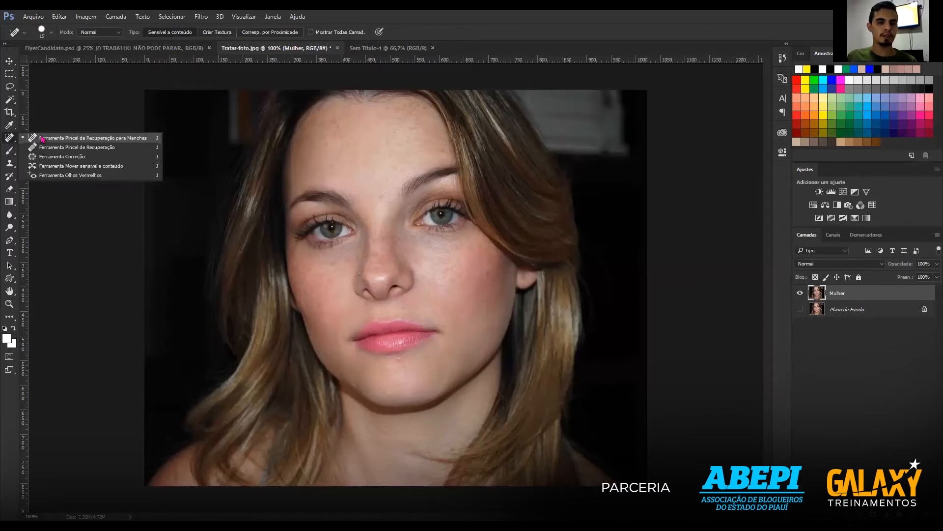
pyautogui.click(7, 142)
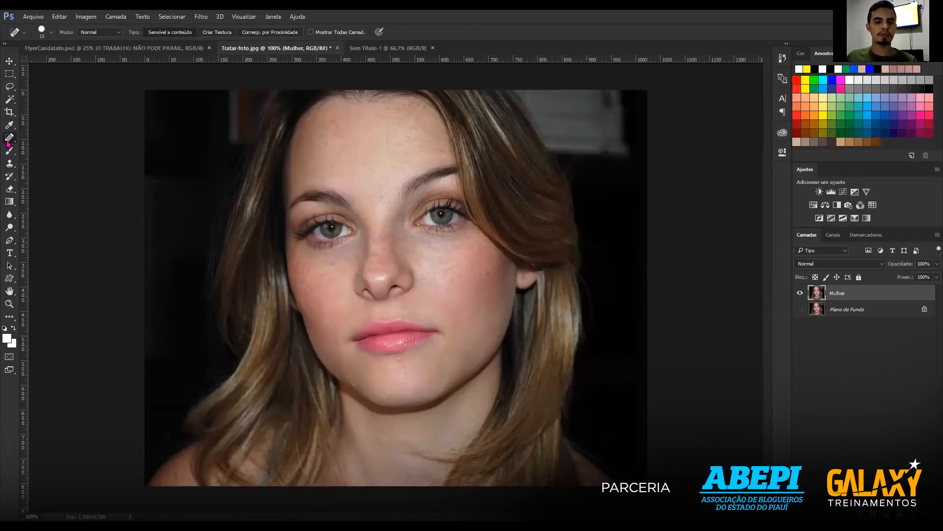
pyautogui.rightClick(11, 143)
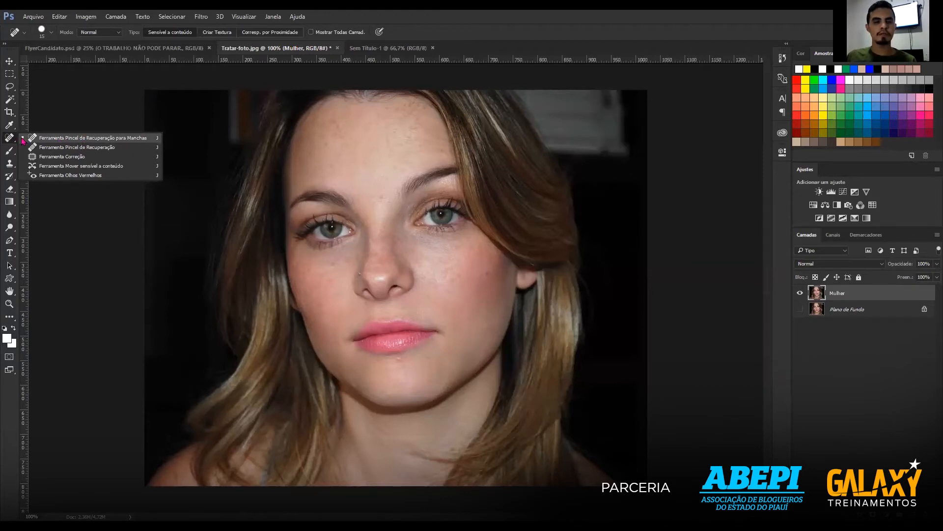
pyautogui.click(122, 139)
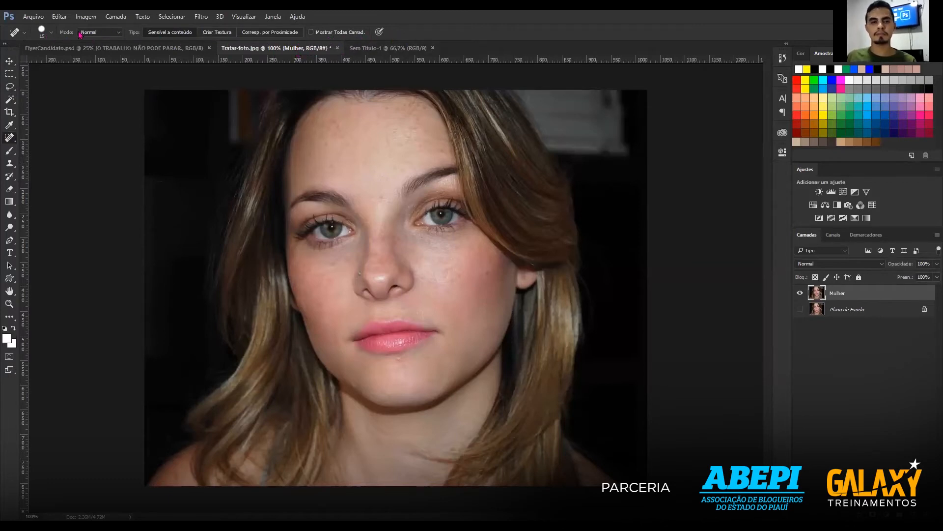
# Try larger and smaller Spot Healing Brush sizes, and set the size to 35 px.
pyautogui.click(51, 32)
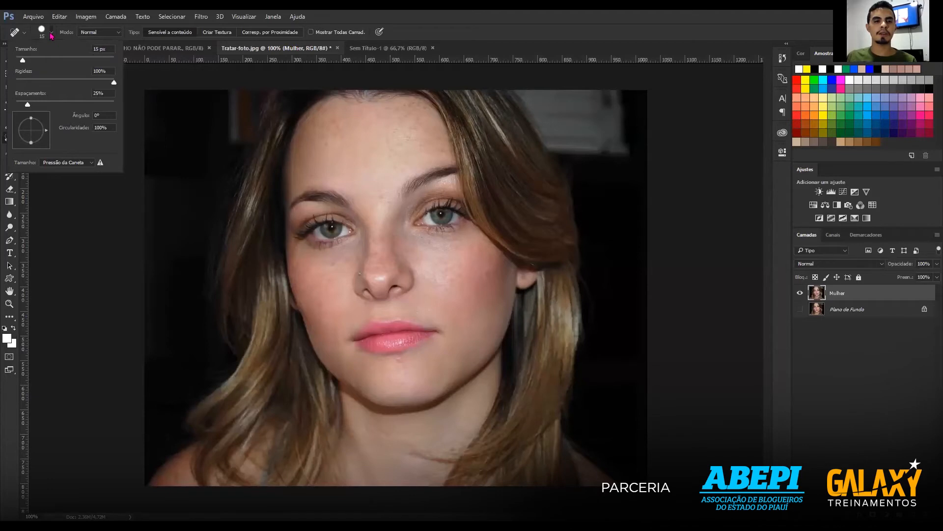
pyautogui.moveTo(23, 60); pyautogui.dragTo(80, 61)
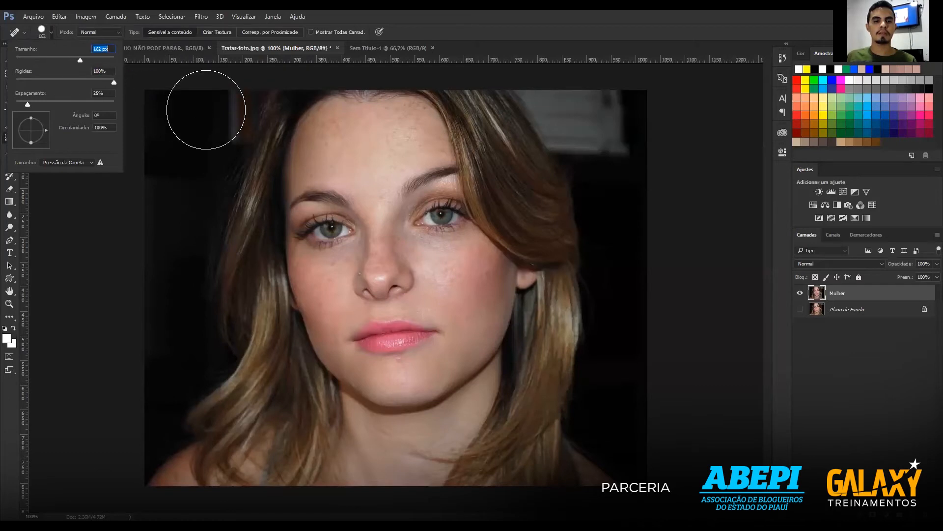
pyautogui.moveTo(80, 61); pyautogui.dragTo(40, 60)
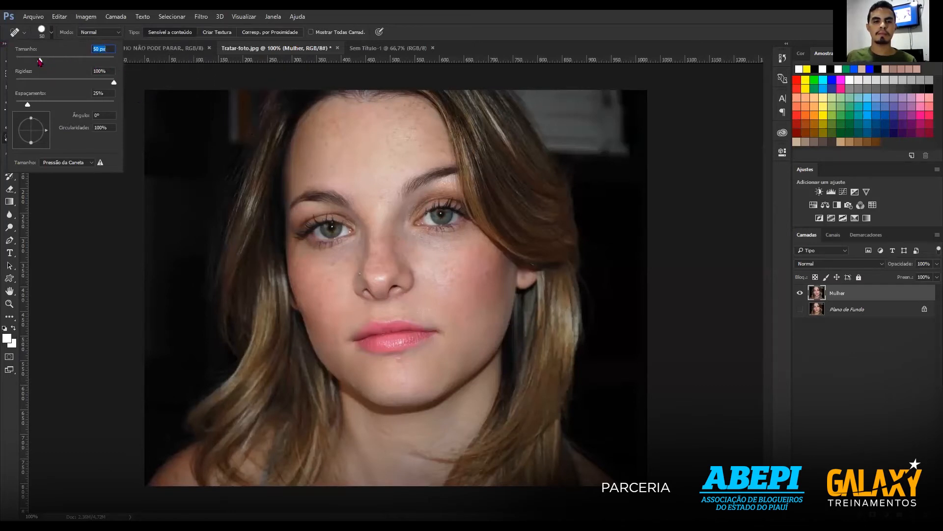
pyautogui.moveTo(32, 62); pyautogui.dragTo(30, 60)
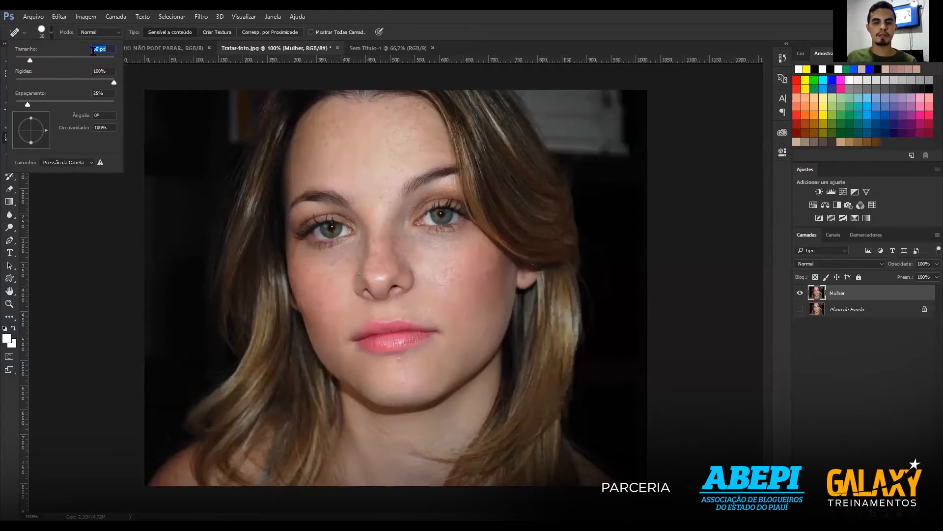
pyautogui.write('35')
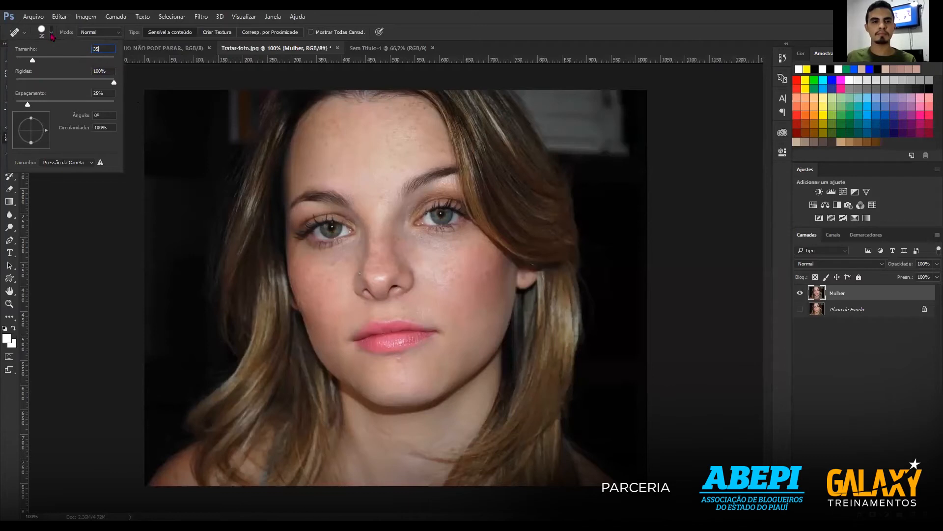
pyautogui.press('Return')
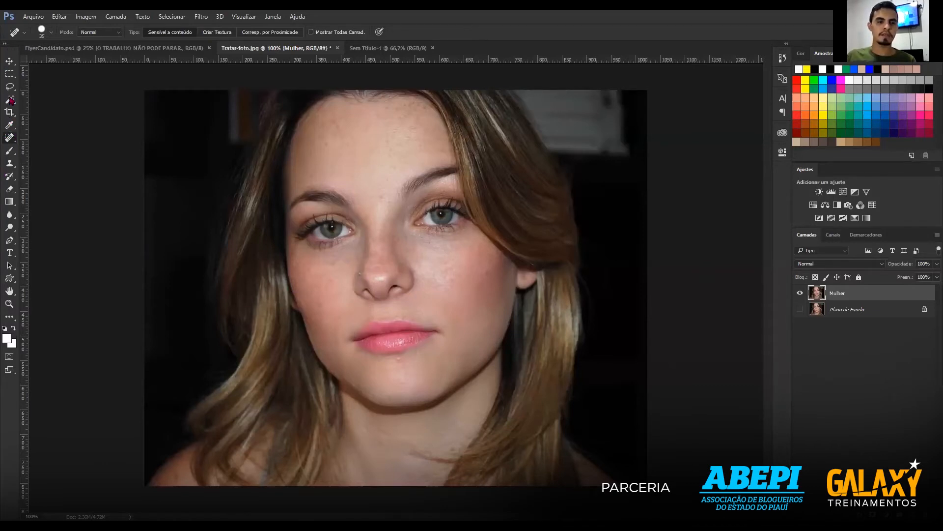
# Reselect the Spot Healing Brush and set its size to 25 px for small skin blemishes.
pyautogui.rightClick(10, 138)
pyautogui.click(32, 138)
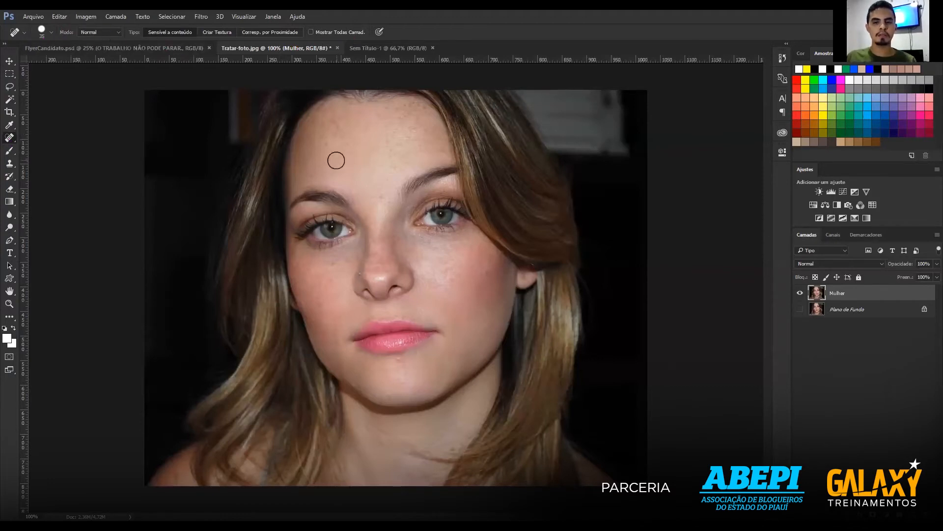
pyautogui.press('[')
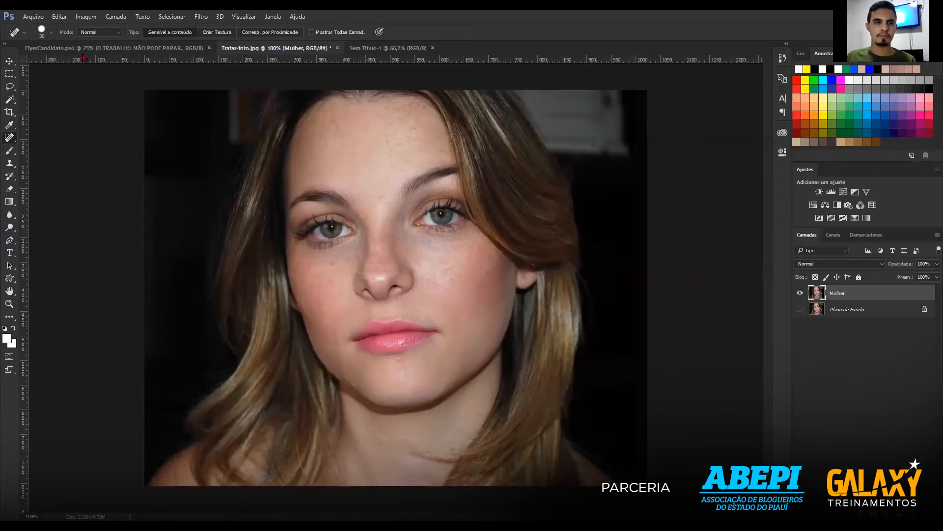
pyautogui.click(51, 32)
pyautogui.click(107, 49)
pyautogui.write('25')
pyautogui.press('Return')
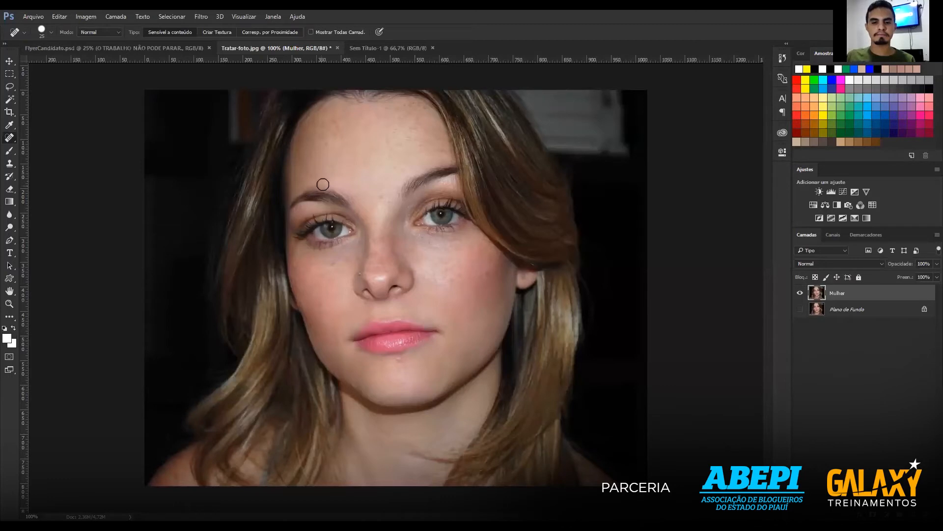
# Heal the spots on the left half of the forehead, from above the eyebrow up towards the hairline.
pyautogui.moveTo(331, 166); pyautogui.dragTo(328, 172)
pyautogui.click(312, 168)
pyautogui.click(328, 137)
pyautogui.click(328, 145)
pyautogui.click(334, 126)
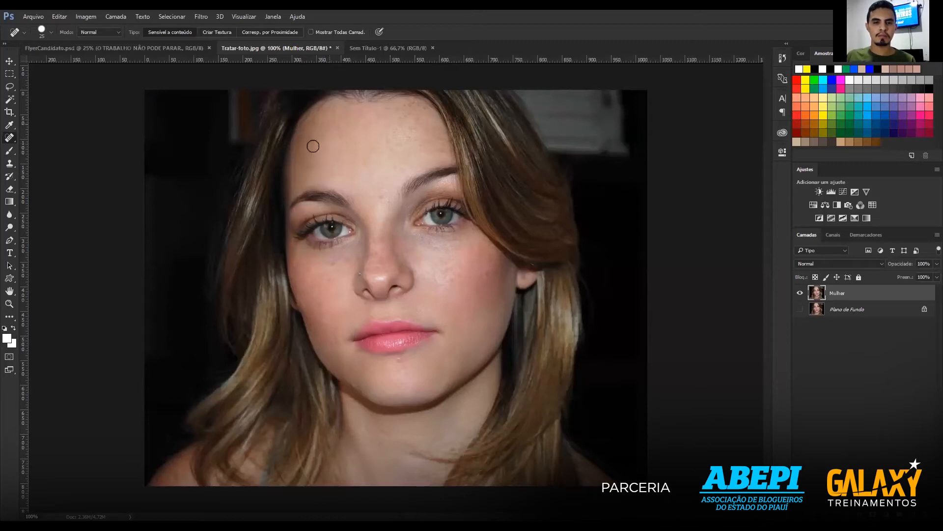
pyautogui.click(309, 161)
pyautogui.click(313, 136)
pyautogui.click(347, 131)
pyautogui.click(336, 164)
pyautogui.click(361, 154)
# Heal the blemishes along the upper right and middle of the forehead, and the spot between the eyebrows.
pyautogui.click(388, 105)
pyautogui.click(403, 107)
pyautogui.click(420, 107)
pyautogui.click(408, 106)
pyautogui.click(415, 126)
pyautogui.click(413, 117)
pyautogui.click(406, 113)
pyautogui.click(379, 116)
pyautogui.click(390, 130)
pyautogui.click(372, 143)
pyautogui.click(382, 196)
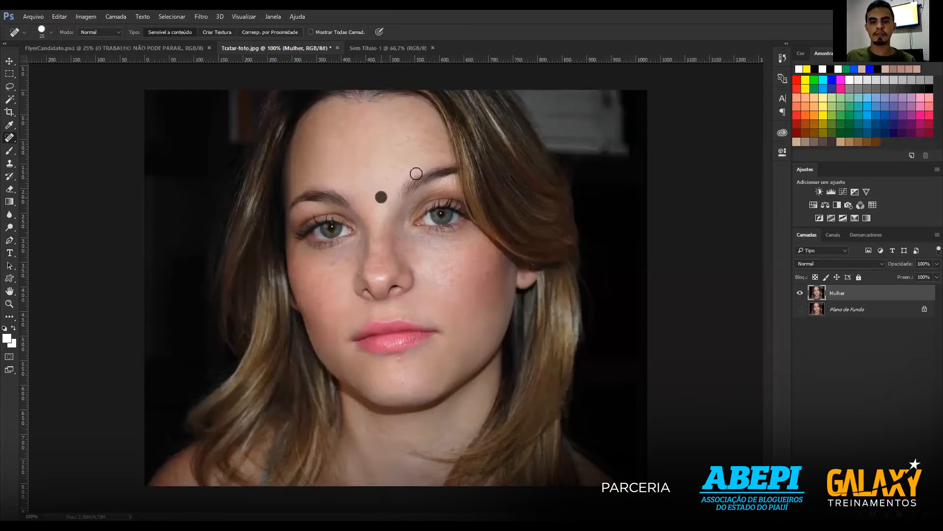
# Heal the spots on the right half of the forehead, from above the eyebrow up along the hairline.
pyautogui.click(432, 148)
pyautogui.click(432, 134)
pyautogui.click(421, 121)
pyautogui.click(418, 116)
pyautogui.click(400, 110)
pyautogui.click(358, 113)
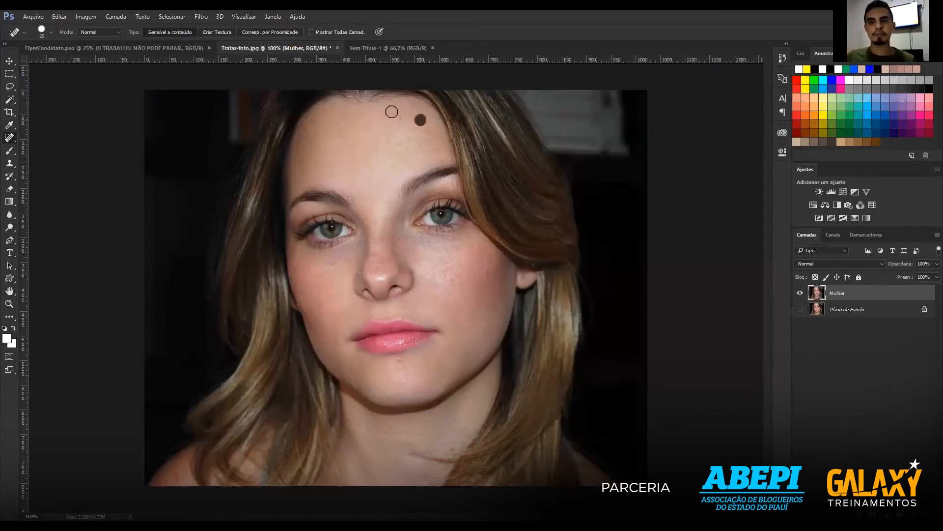
pyautogui.click(395, 109)
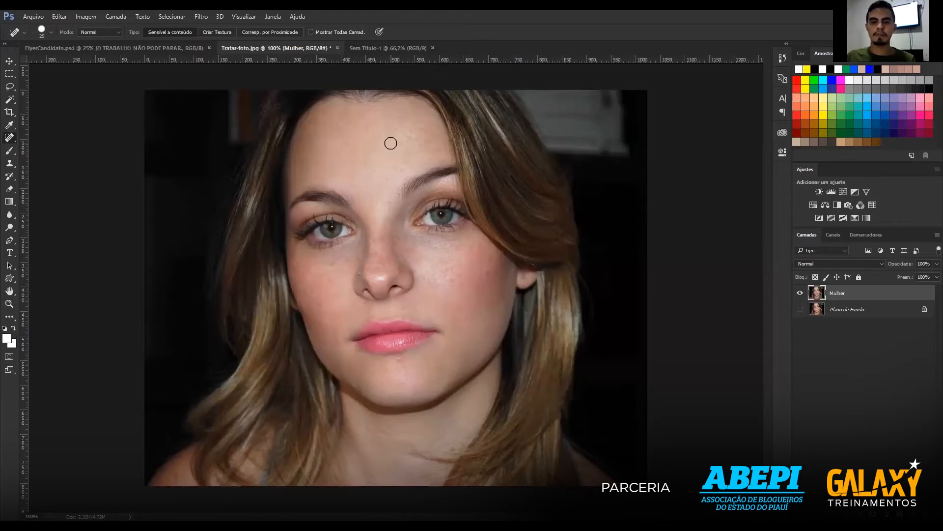
# Heal the remaining marks across the middle of the forehead, between the left side and the inner end of the right eyebrow.
pyautogui.click(360, 163)
pyautogui.click(347, 142)
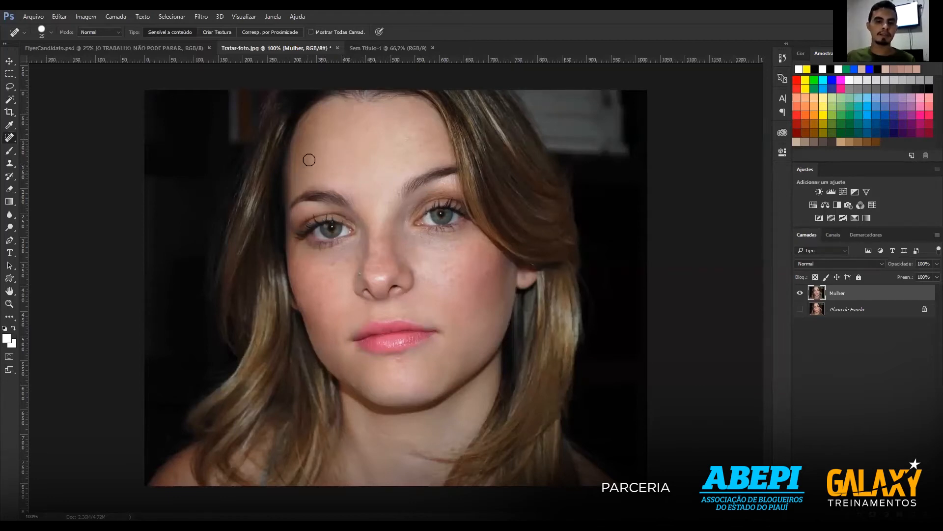
pyautogui.click(343, 126)
pyautogui.click(416, 135)
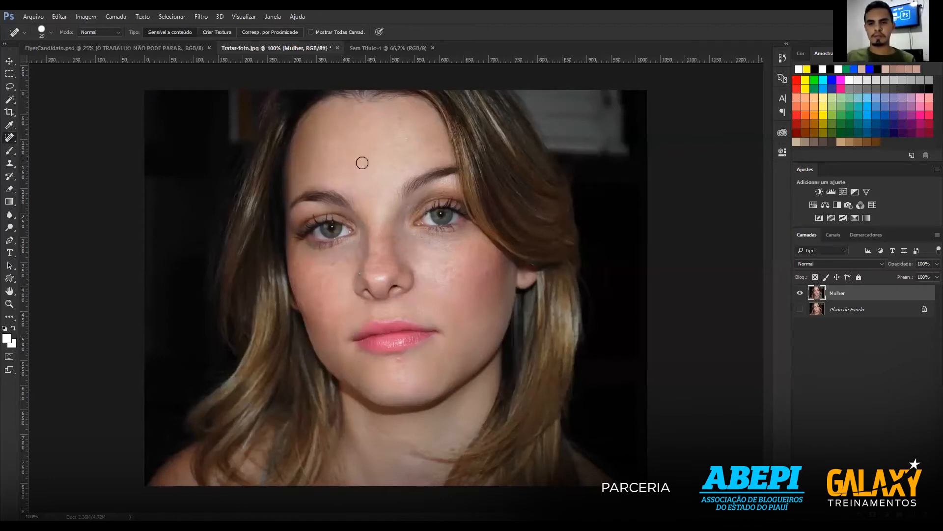
pyautogui.click(407, 163)
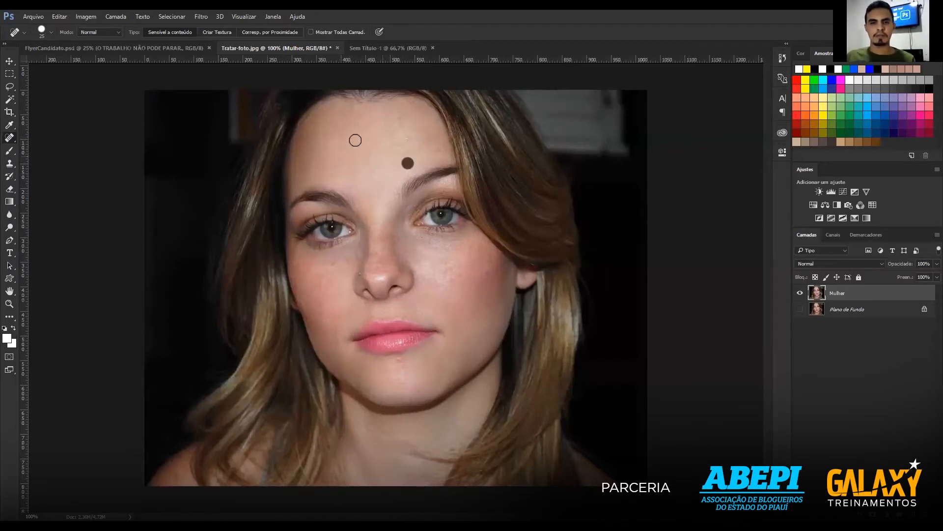
pyautogui.click(387, 125)
pyautogui.click(400, 122)
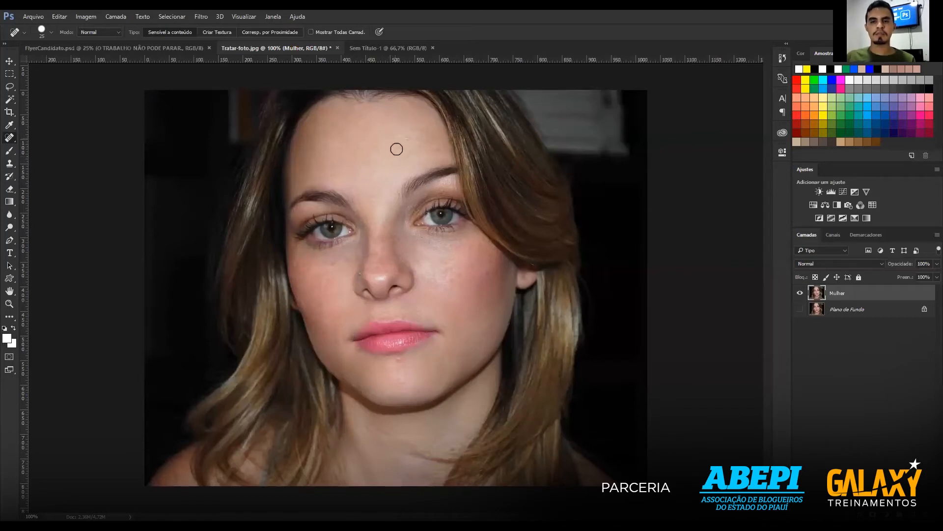
# Heal the faint spots on the left forehead, from just above the eyebrow to the hairline, plus one on the upper right.
pyautogui.click(419, 132)
pyautogui.click(350, 151)
pyautogui.click(353, 134)
pyautogui.click(314, 172)
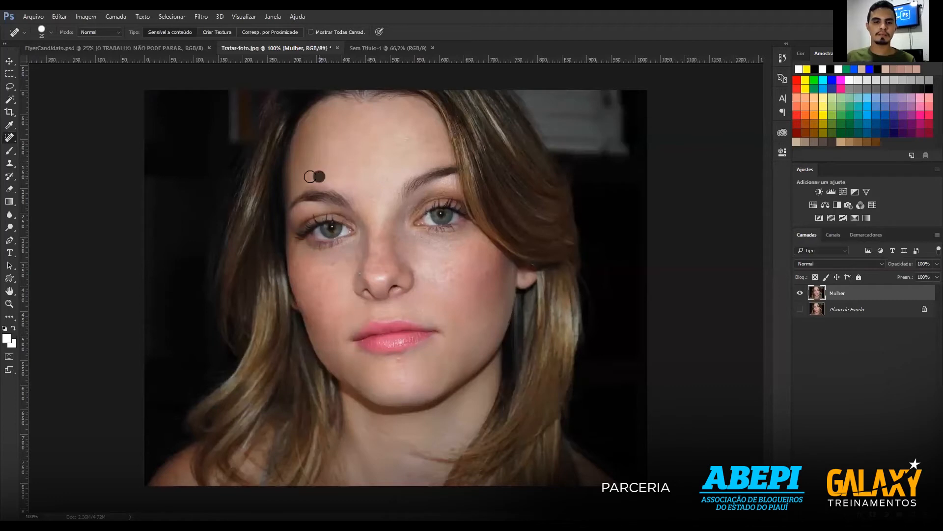
pyautogui.click(325, 140)
pyautogui.click(336, 110)
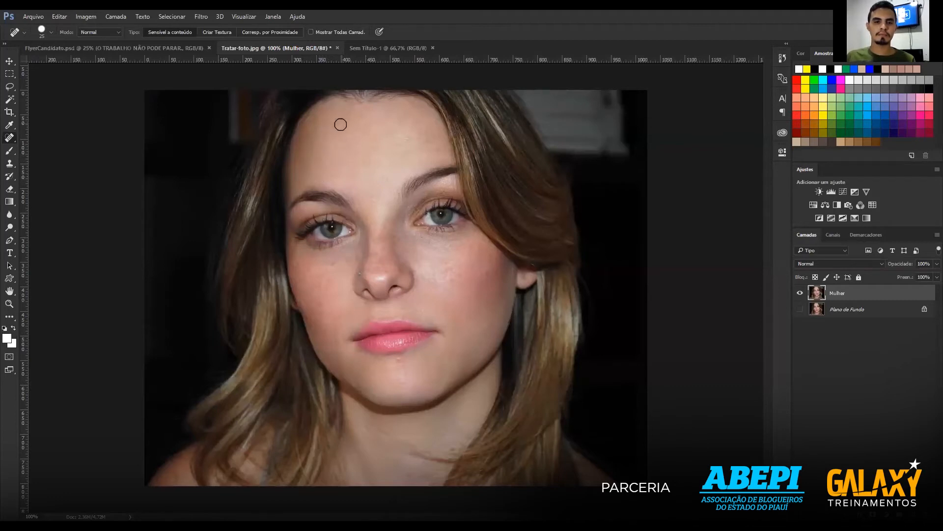
# Even out the uneven skin above the right eyebrow and across the adjoining middle of the forehead.
pyautogui.hotkey('ctrl', '-')
pyautogui.click(418, 197)
pyautogui.click(400, 196)
pyautogui.click(395, 191)
pyautogui.click(393, 185)
pyautogui.click(423, 185)
pyautogui.click(413, 183)
# Smooth the skin above the left eyebrow and on the upper middle of the forehead with the Spot Healing Brush.
pyautogui.click(355, 206)
pyautogui.click(345, 208)
pyautogui.click(335, 213)
pyautogui.click(347, 197)
pyautogui.click(344, 189)
pyautogui.click(358, 177)
pyautogui.click(389, 187)
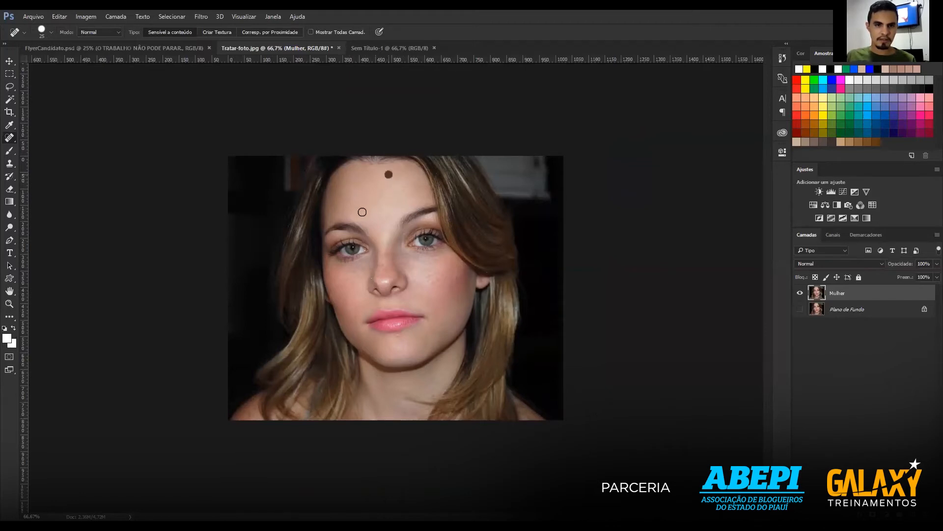
pyautogui.click(401, 186)
pyautogui.click(394, 174)
pyautogui.click(366, 208)
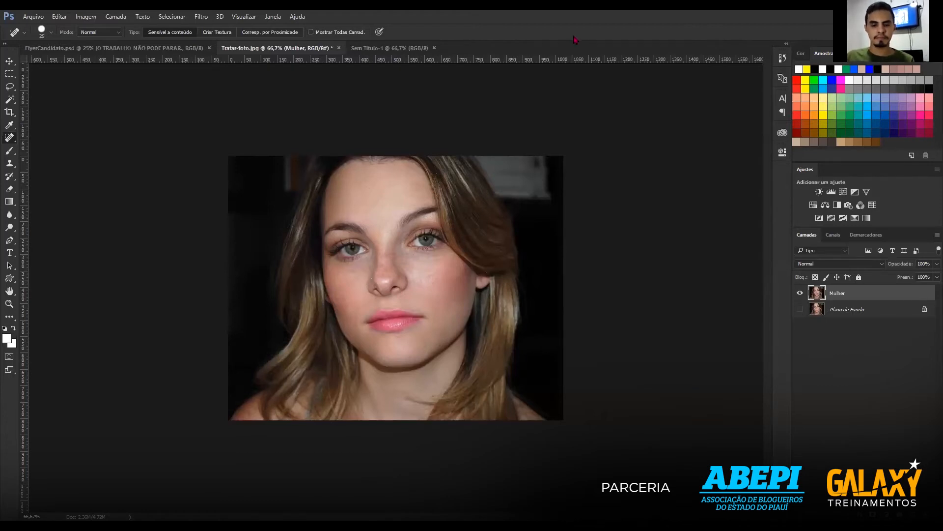
# Heal the freckles and red spots in the middle of the left cheek, below the eye and beside the nose.
pyautogui.hotkey('ctrl', '0')
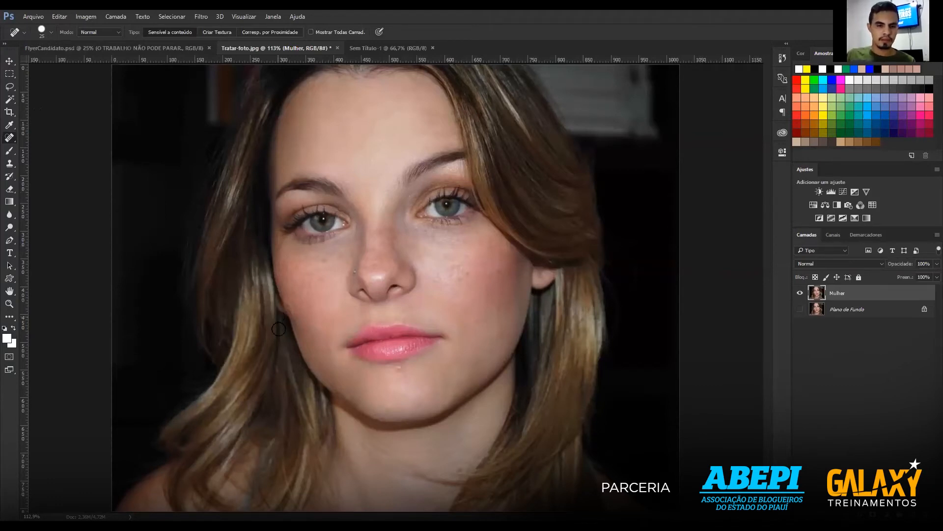
pyautogui.scroll(5, 280, 360)
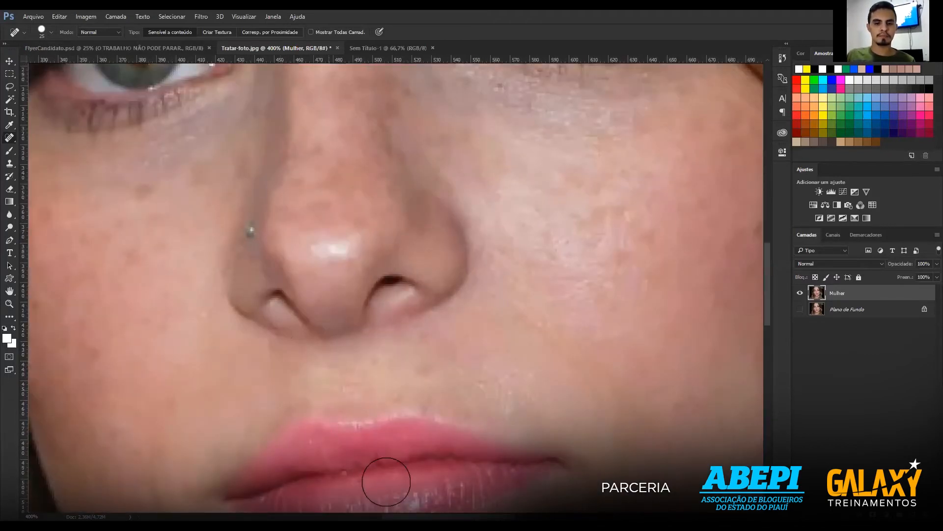
pyautogui.moveTo(392, 516); pyautogui.dragTo(345, 517)
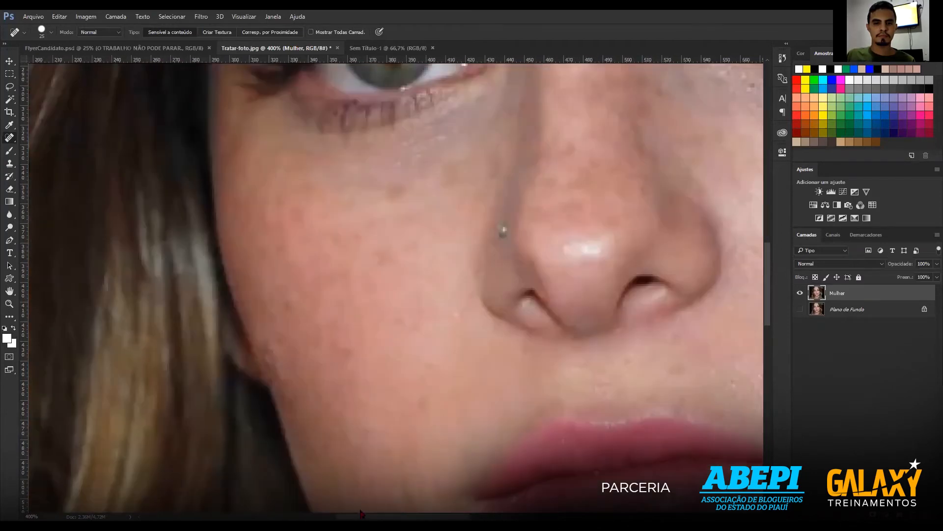
pyautogui.click(396, 198)
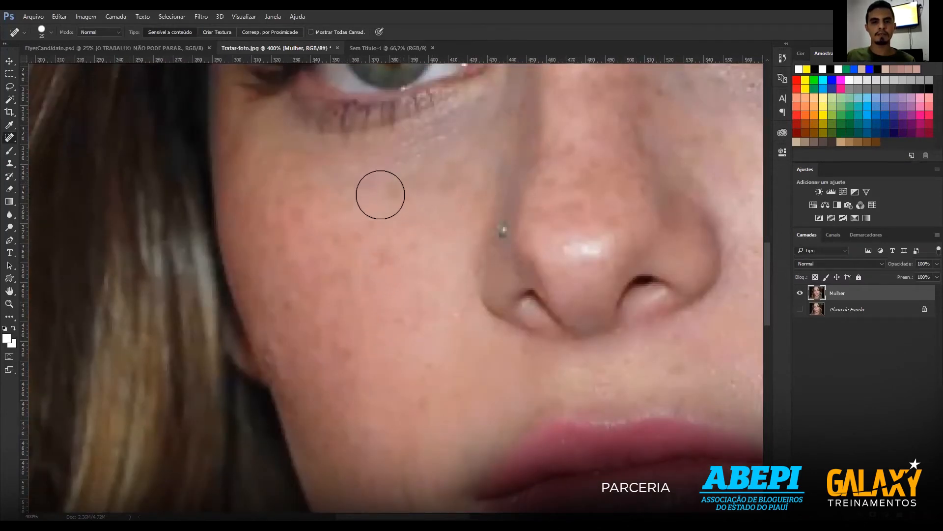
pyautogui.moveTo(300, 217); pyautogui.dragTo(298, 225)
pyautogui.click(309, 291)
pyautogui.click(339, 350)
pyautogui.click(347, 290)
pyautogui.click(354, 246)
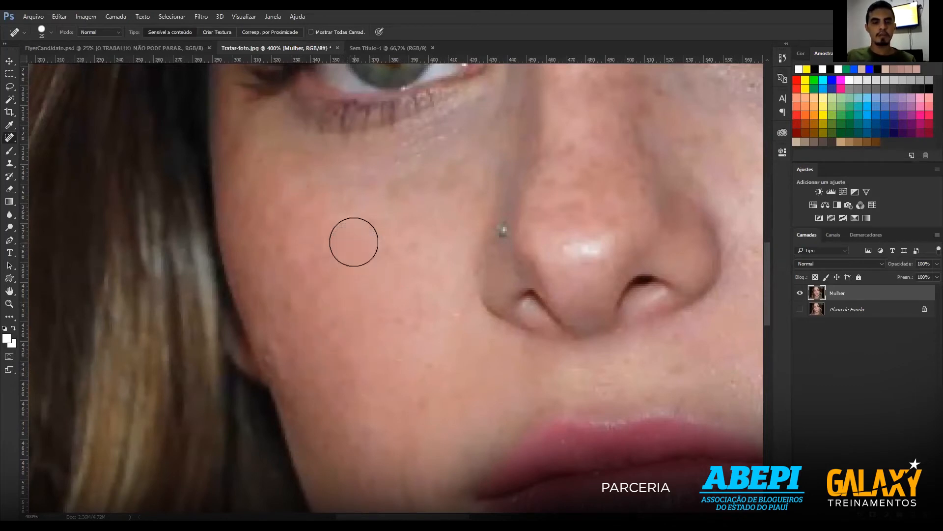
# Heal the blemishes on the outer left cheek and along the area just below the left eye.
pyautogui.click(301, 299)
pyautogui.click(317, 313)
pyautogui.click(259, 199)
pyautogui.click(289, 171)
pyautogui.click(412, 189)
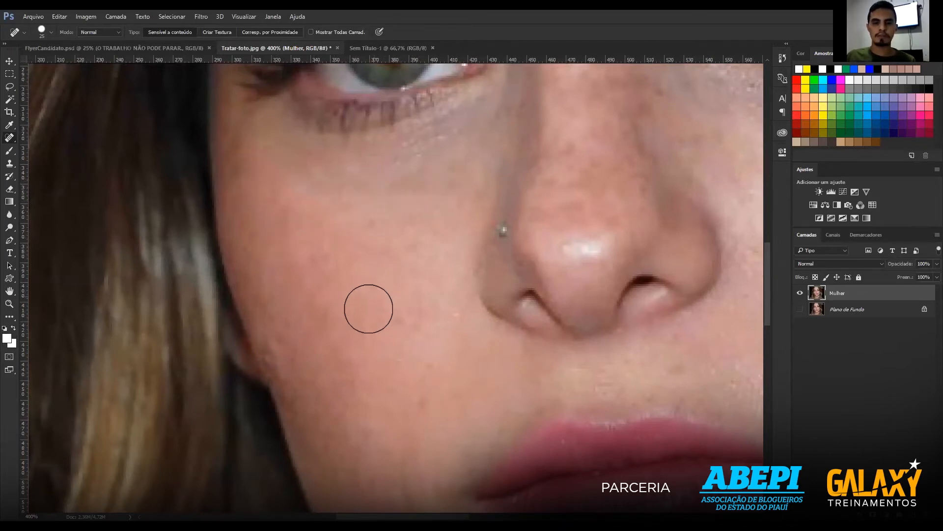
# Heal the spots on the lower left cheek beside the nose and mouth, and the remaining marks higher on that cheek.
pyautogui.moveTo(357, 343); pyautogui.dragTo(346, 265)
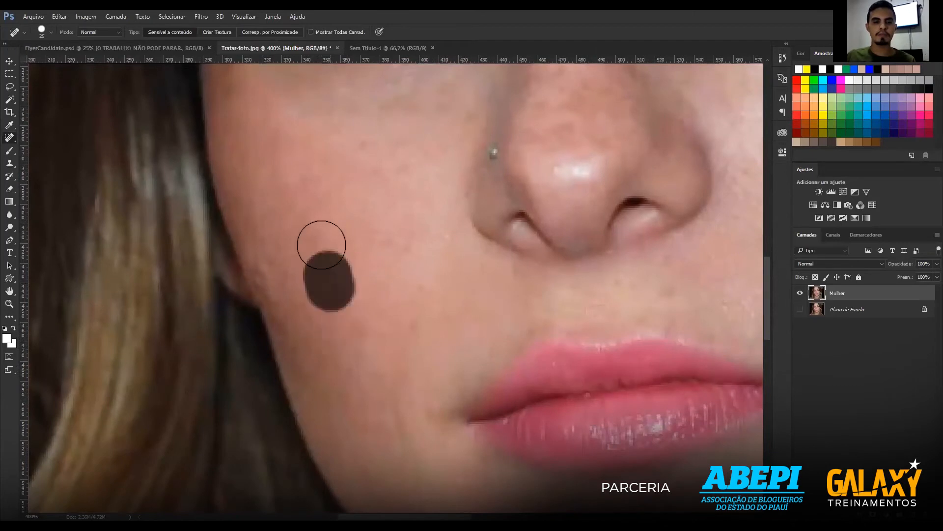
pyautogui.click(387, 244)
pyautogui.click(406, 255)
pyautogui.click(414, 304)
pyautogui.moveTo(368, 252); pyautogui.dragTo(405, 315)
pyautogui.click(268, 135)
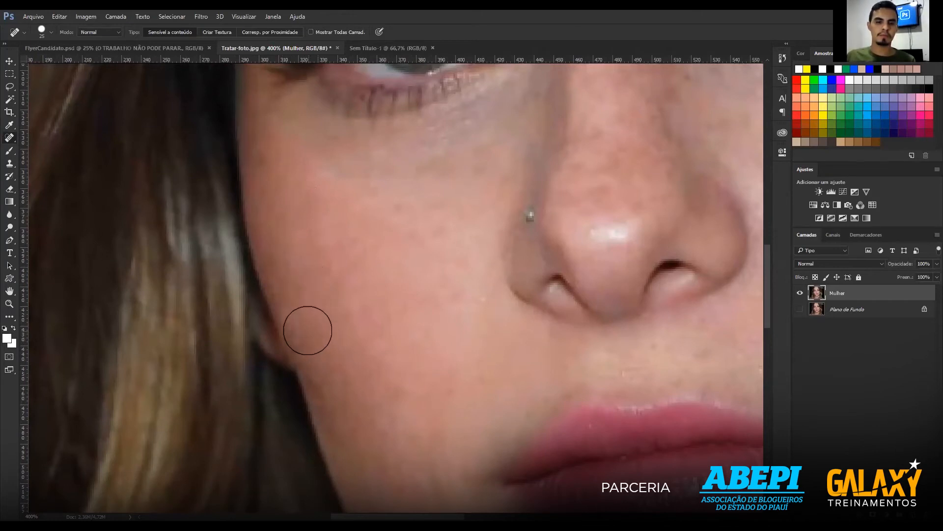
pyautogui.click(409, 199)
# Heal the small marks on the skin between the nose and the upper lip.
pyautogui.moveTo(485, 229); pyautogui.dragTo(211, 247)
pyautogui.click(414, 366)
pyautogui.click(426, 355)
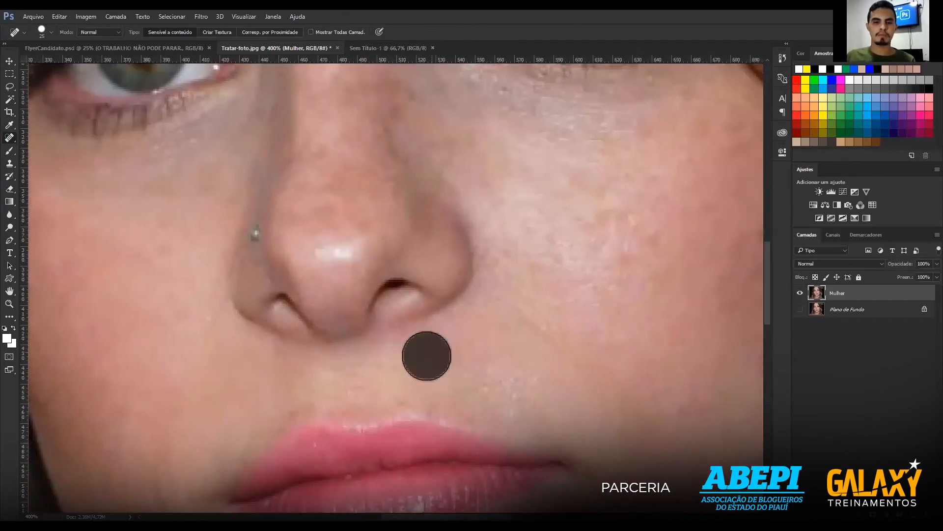
pyautogui.click(369, 375)
pyautogui.click(441, 350)
# Heal the blemishes on the right cheek beside the nose and below the eye.
pyautogui.moveTo(412, 303); pyautogui.dragTo(250, 294)
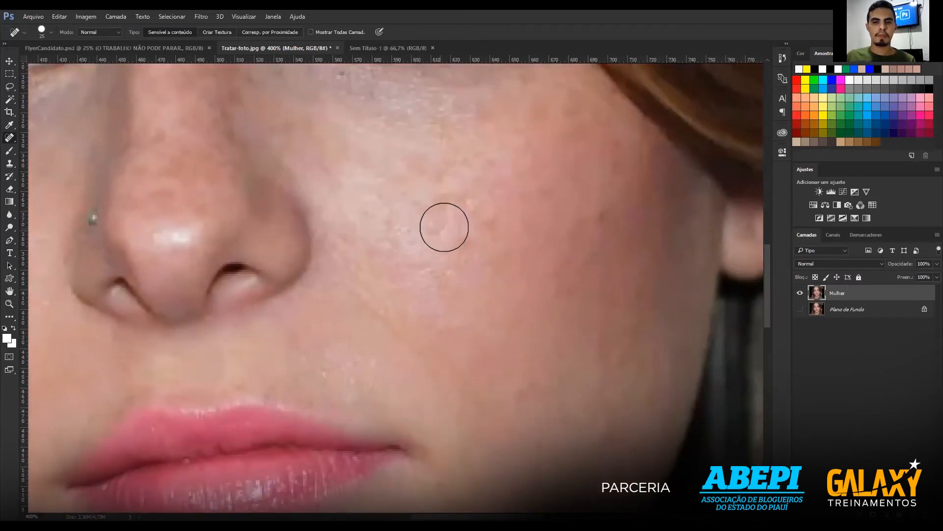
pyautogui.click(419, 200)
pyautogui.moveTo(430, 276); pyautogui.dragTo(459, 374)
pyautogui.click(403, 254)
pyautogui.click(381, 276)
pyautogui.click(426, 362)
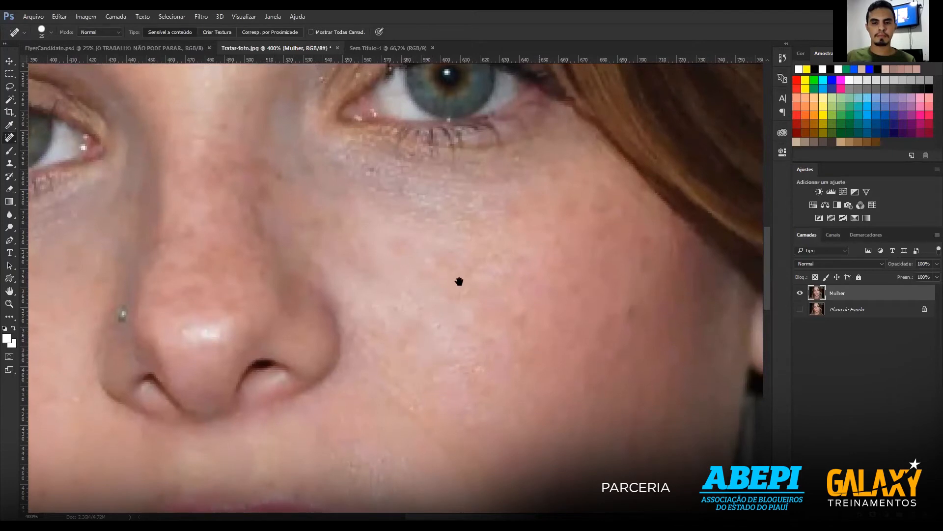
# Heal the spots on the outer right cheek, from beside the hair down towards the jaw.
pyautogui.moveTo(457, 280); pyautogui.dragTo(354, 179)
pyautogui.click(481, 322)
pyautogui.click(530, 333)
pyautogui.click(531, 255)
pyautogui.click(540, 188)
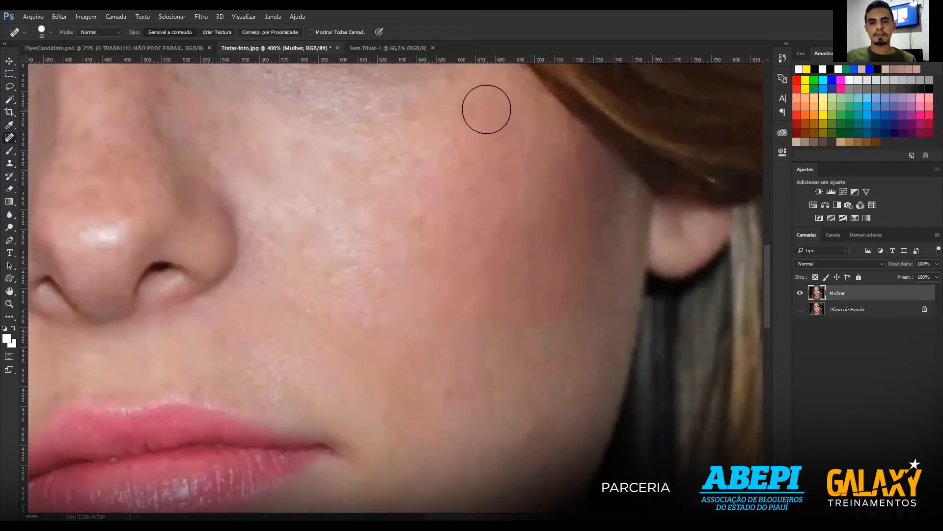
pyautogui.moveTo(560, 246); pyautogui.dragTo(564, 295)
pyautogui.click(533, 357)
# Heal the blemish on the lower right cheek near the jaw and the pink spot below the lower lip.
pyautogui.moveTo(495, 386)
pyautogui.mouseDown()
pyautogui.moveTo(491, 300)
pyautogui.moveTo(515, 206)
pyautogui.mouseUp()
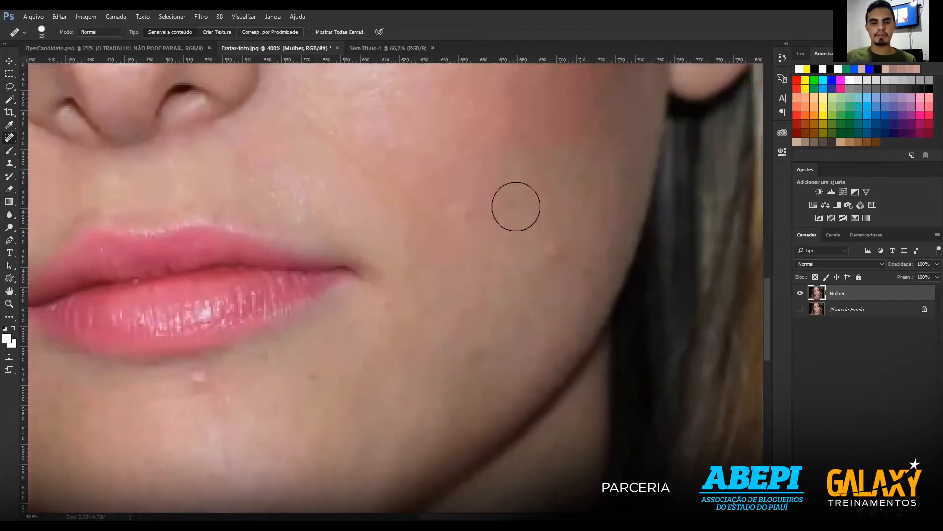
pyautogui.moveTo(552, 267)
pyautogui.mouseDown()
pyautogui.moveTo(538, 252)
pyautogui.moveTo(578, 260)
pyautogui.mouseUp()
pyautogui.click(573, 274)
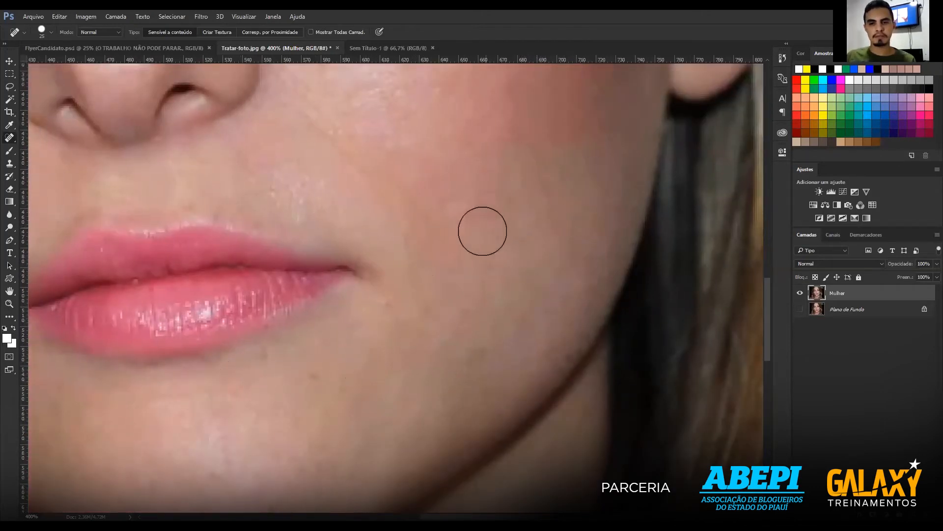
# Heal the marks at the bottom of the chin and on the lower left cheek beside the mouth.
pyautogui.moveTo(390, 211); pyautogui.dragTo(482, 160)
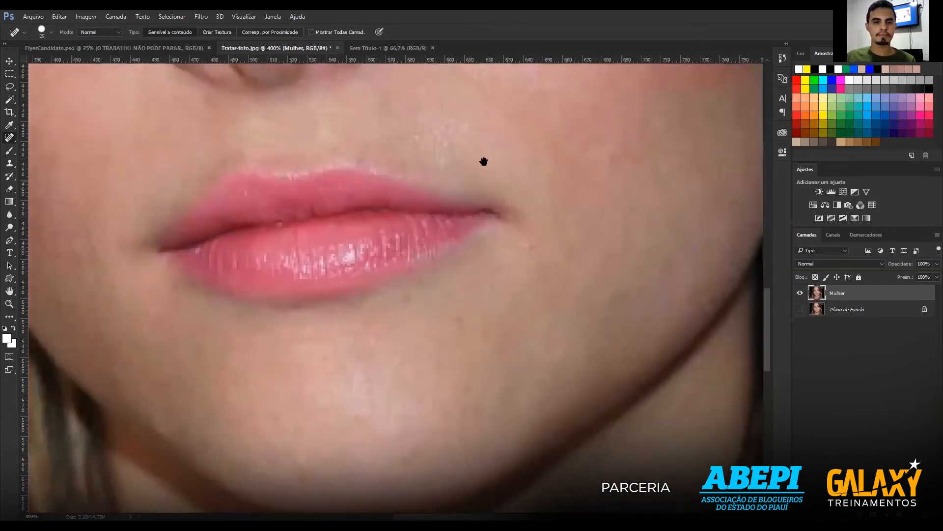
pyautogui.click(364, 423)
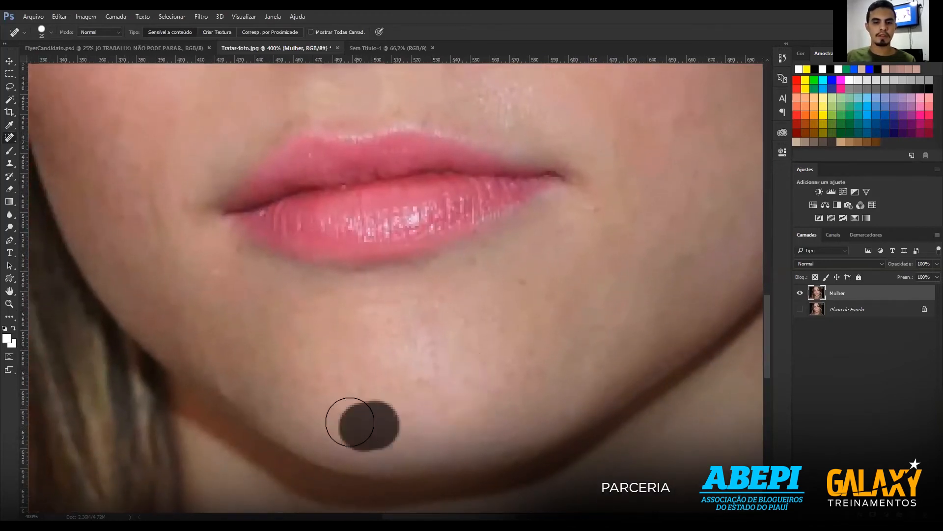
pyautogui.moveTo(205, 272); pyautogui.dragTo(328, 337)
pyautogui.click(238, 269)
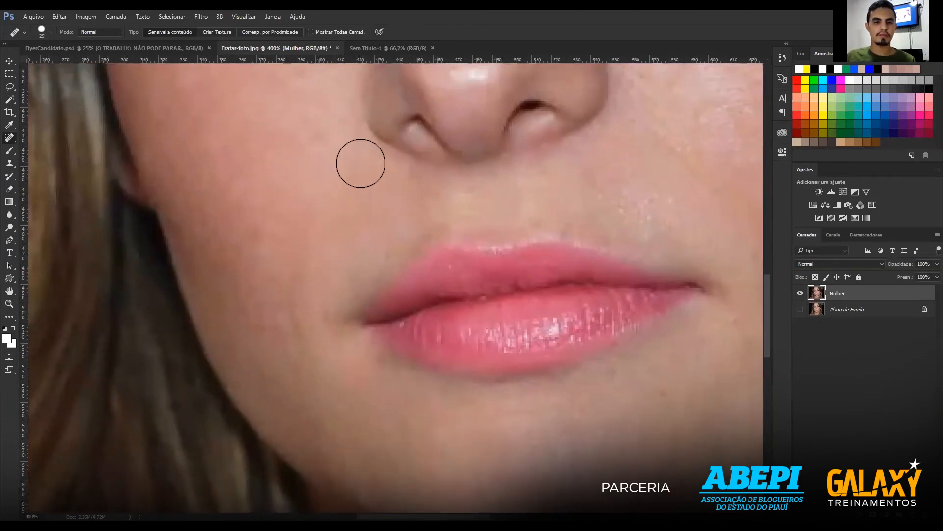
# Remove the blemishes and shiny spots on both of the woman's cheeks with the Spot Healing Brush at size 25.
pyautogui.hotkey('ctrl', '-')
pyautogui.hotkey('ctrl', '-')
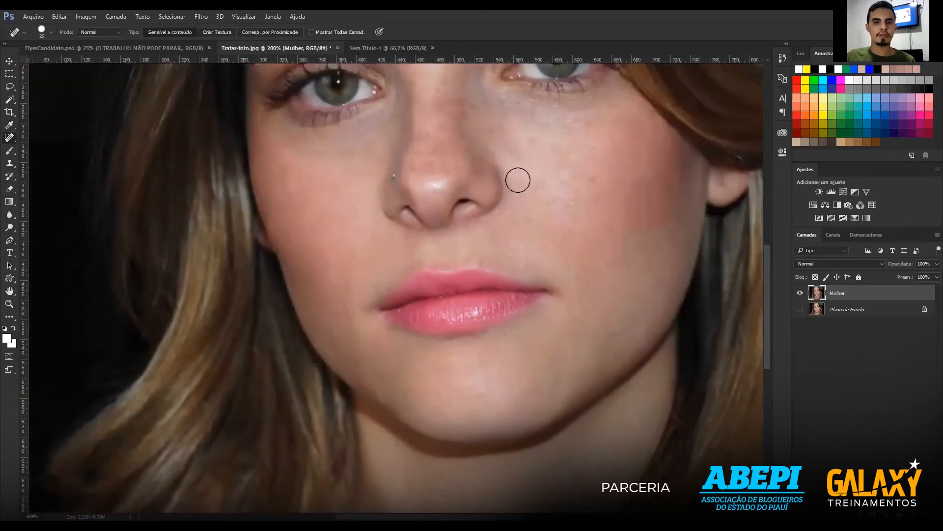
pyautogui.scroll(5, 452, 183)
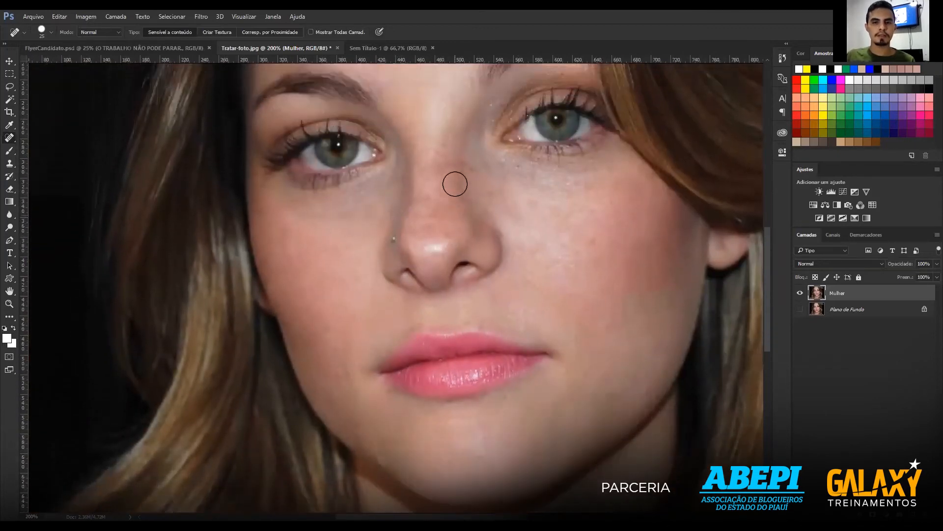
pyautogui.scroll(4, 455, 184)
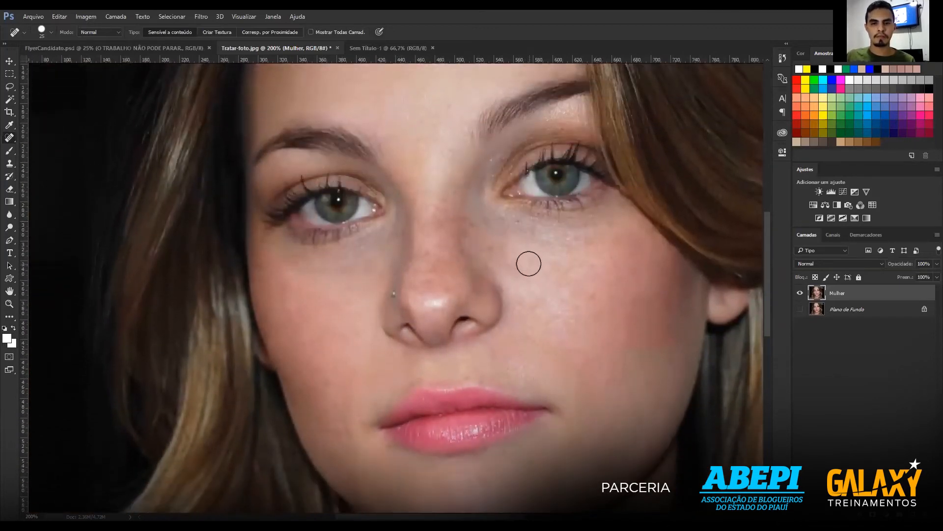
pyautogui.click(581, 258)
pyautogui.click(610, 240)
pyautogui.click(573, 294)
pyautogui.click(543, 304)
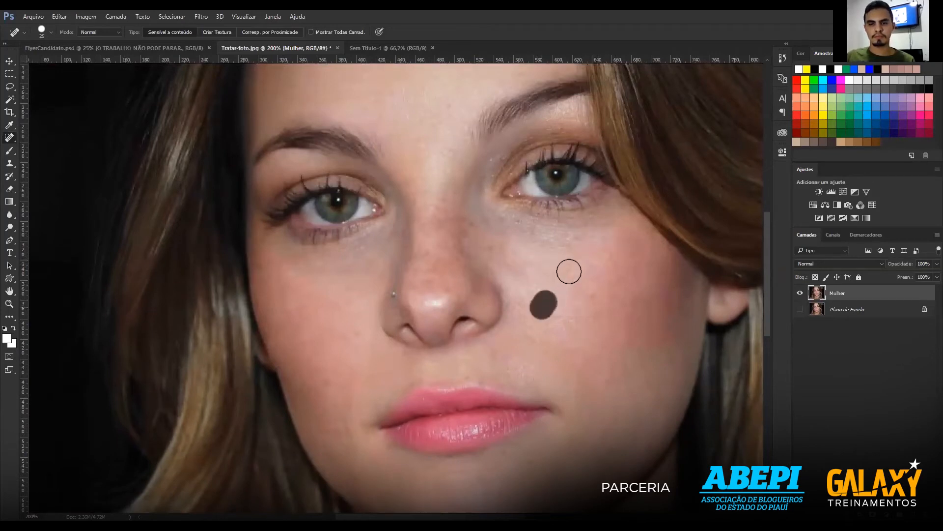
pyautogui.click(325, 271)
pyautogui.click(364, 269)
pyautogui.click(263, 269)
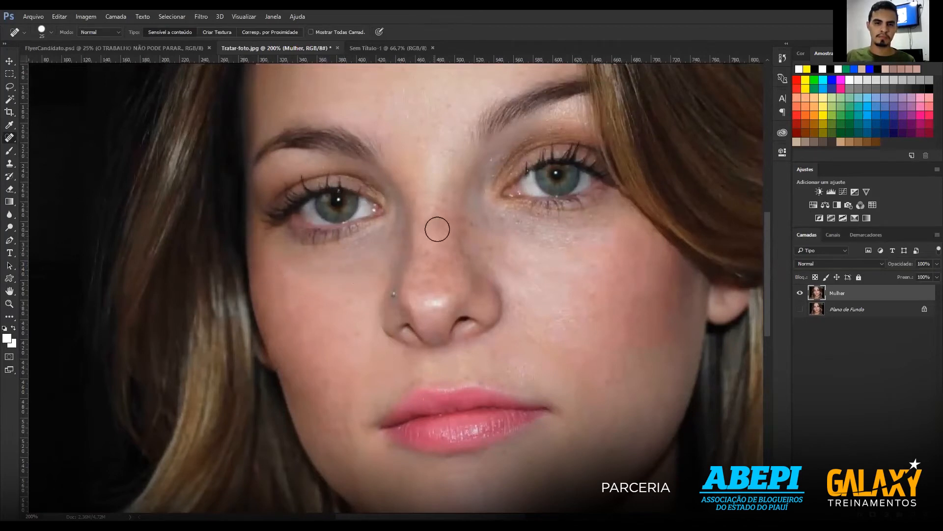
# Heal the shiny highlight and marks on the tip of the nose with repeated Spot Healing Brush dabs.
pyautogui.click(439, 288)
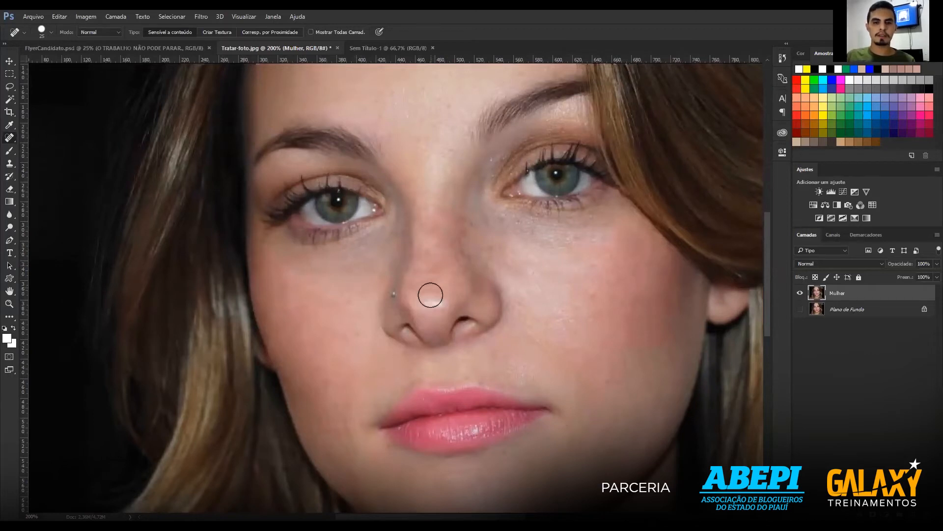
pyautogui.click(433, 274)
pyautogui.click(423, 299)
pyautogui.click(421, 278)
pyautogui.click(424, 303)
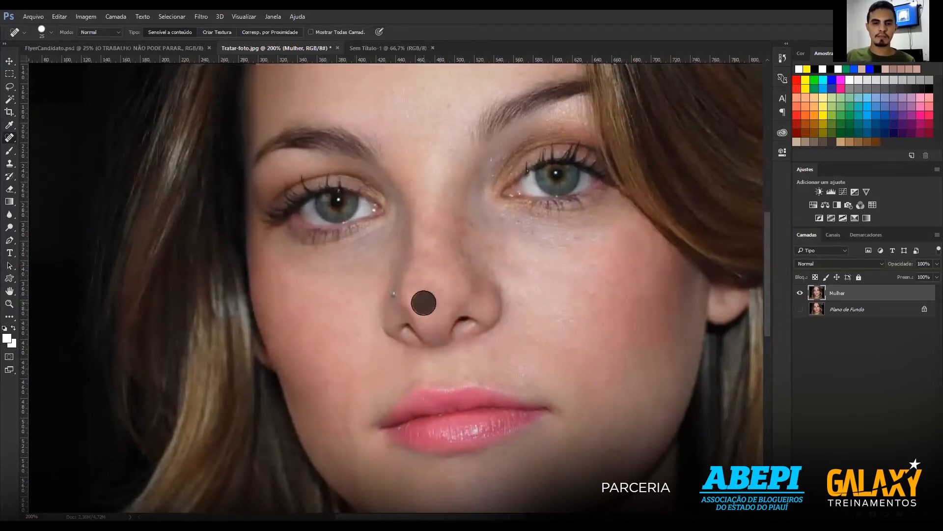
pyautogui.click(420, 298)
pyautogui.click(419, 267)
# Smooth the skin along the nose bridge and touch up the nose tip with the Spot Healing Brush.
pyautogui.moveTo(428, 240); pyautogui.dragTo(432, 209)
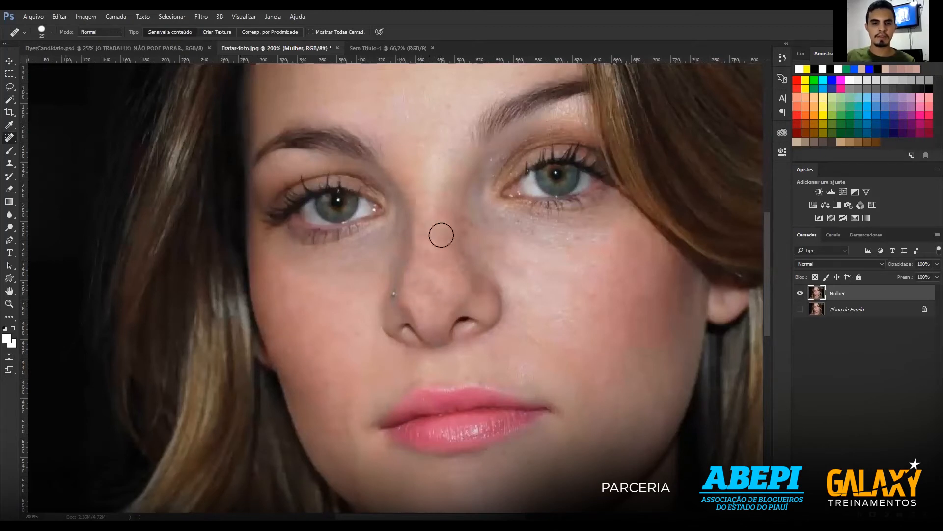
pyautogui.click(427, 251)
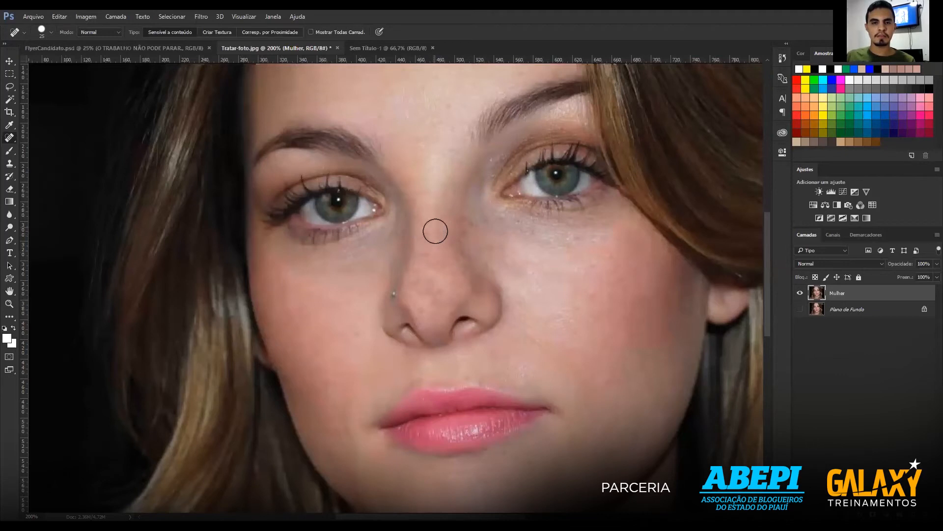
pyautogui.click(428, 229)
pyautogui.click(470, 222)
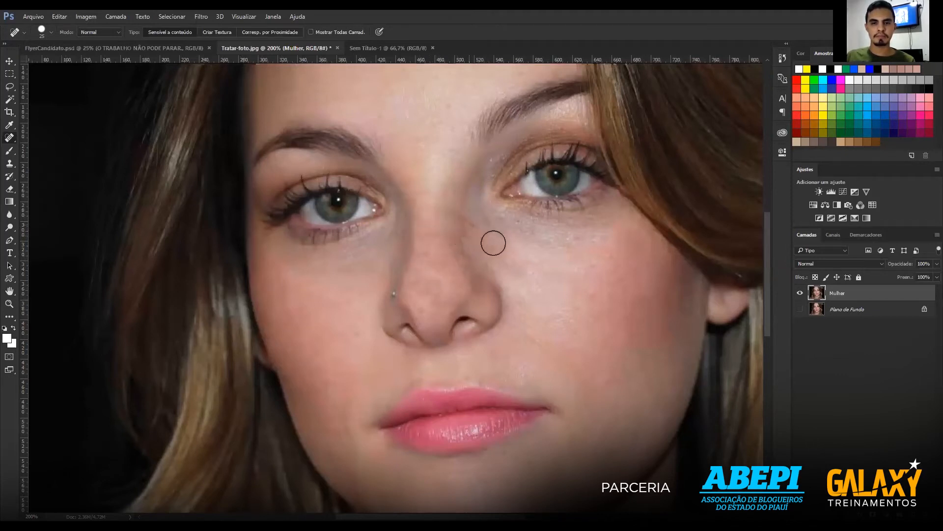
pyautogui.click(420, 304)
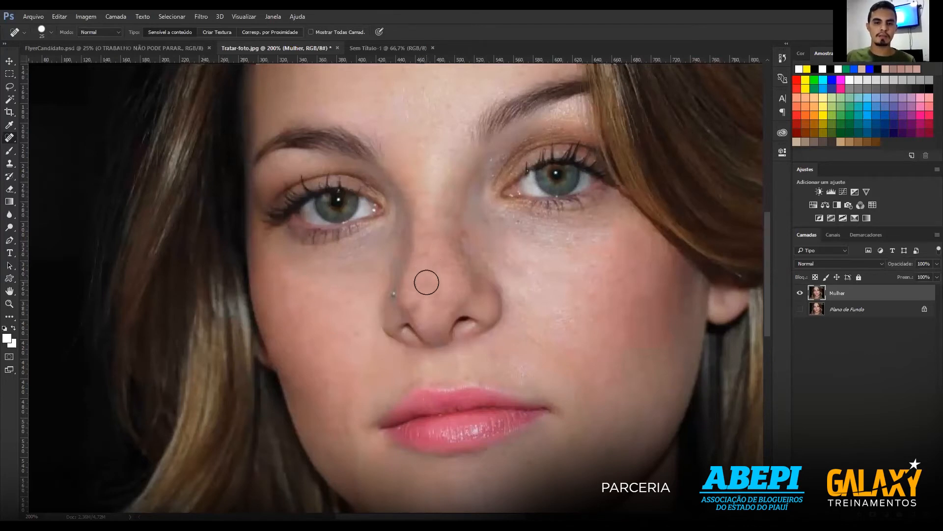
pyautogui.moveTo(434, 257); pyautogui.dragTo(434, 223)
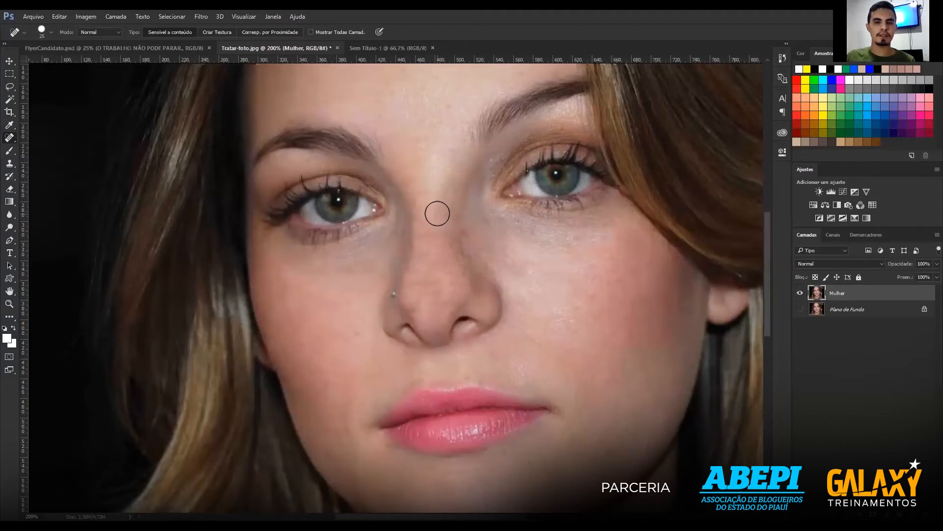
# Reduce the healing brush size and heal the marks across the nose bridge and the skin beside it below the eye.
pyautogui.press('[')
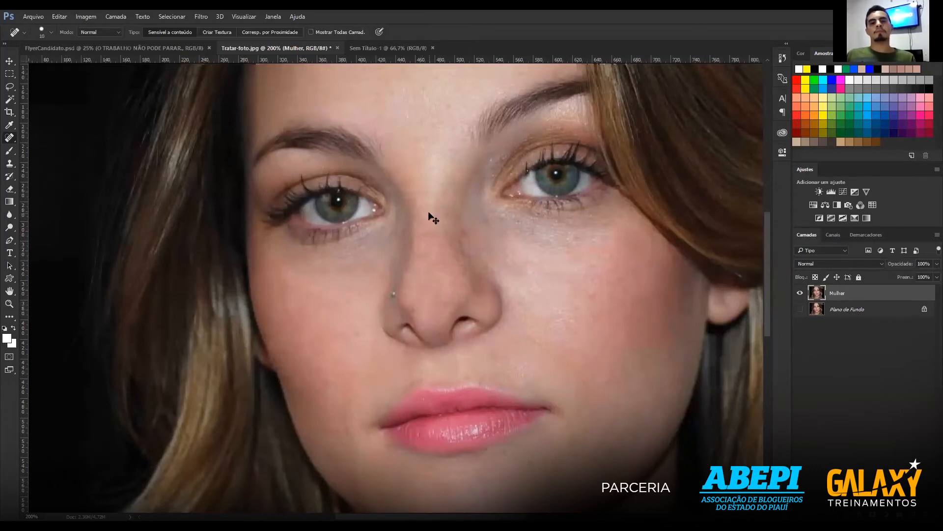
pyautogui.hotkey('ctrl', '-')
pyautogui.hotkey('ctrl', '-')
pyautogui.hotkey('ctrl', '+')
pyautogui.hotkey('ctrl', '+')
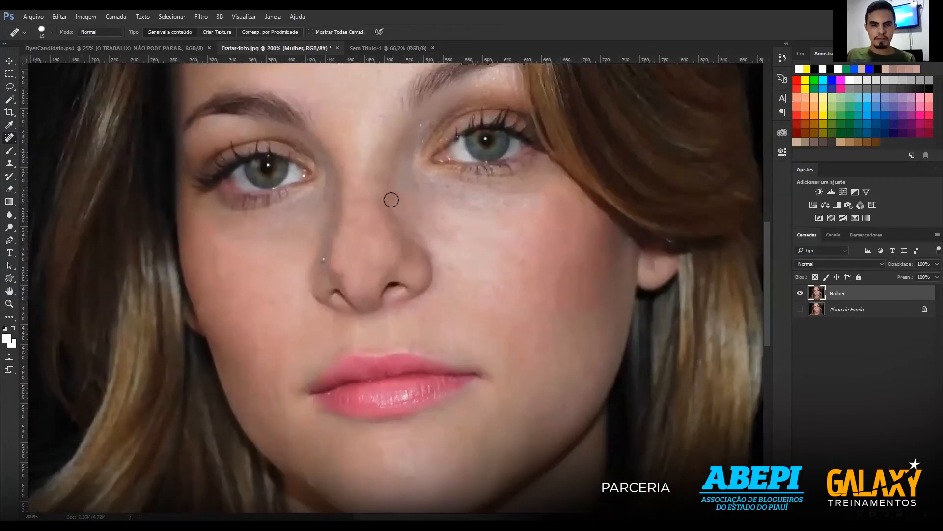
pyautogui.moveTo(384, 187)
pyautogui.mouseDown()
pyautogui.moveTo(383, 162)
pyautogui.moveTo(357, 205)
pyautogui.mouseUp()
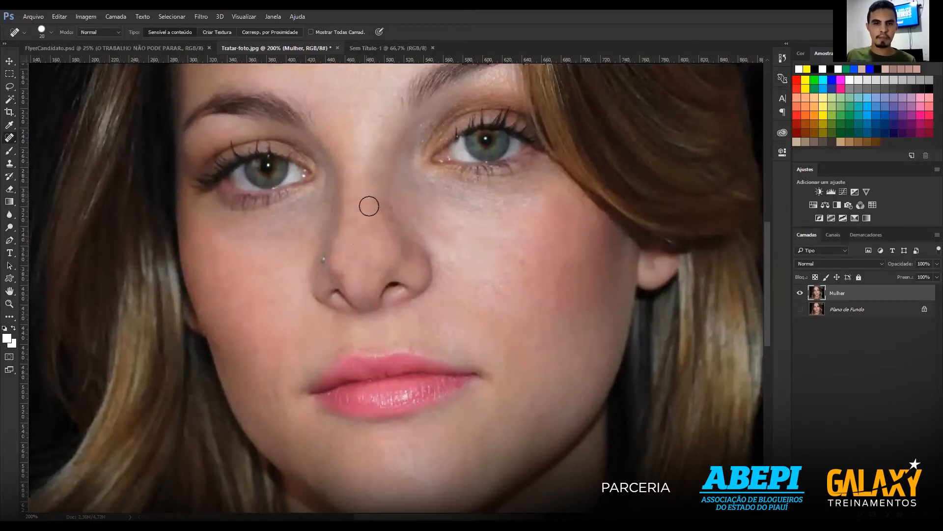
pyautogui.moveTo(401, 202)
pyautogui.mouseDown()
pyautogui.moveTo(415, 189)
pyautogui.moveTo(438, 199)
pyautogui.mouseUp()
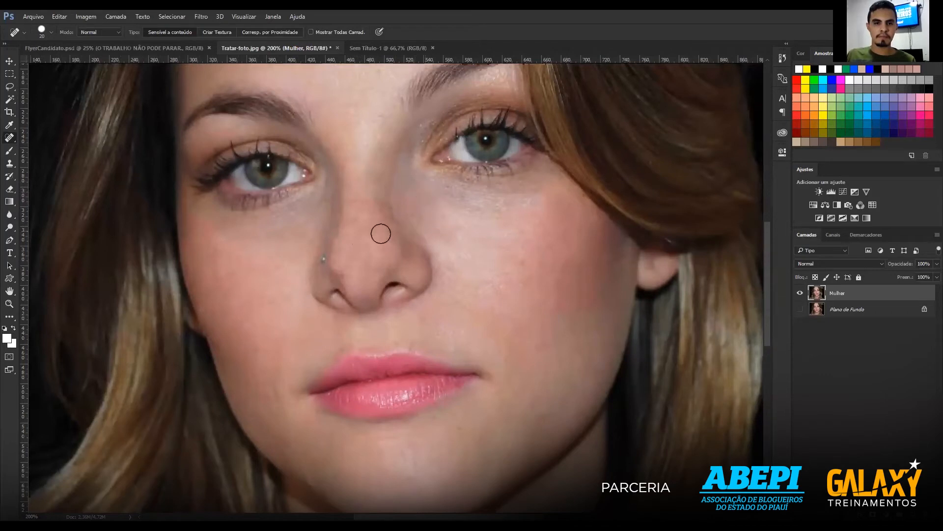
pyautogui.click(358, 213)
# Heal small spots around the nostril, on the adjoining cheek and near the inner corner of the eye.
pyautogui.click(328, 287)
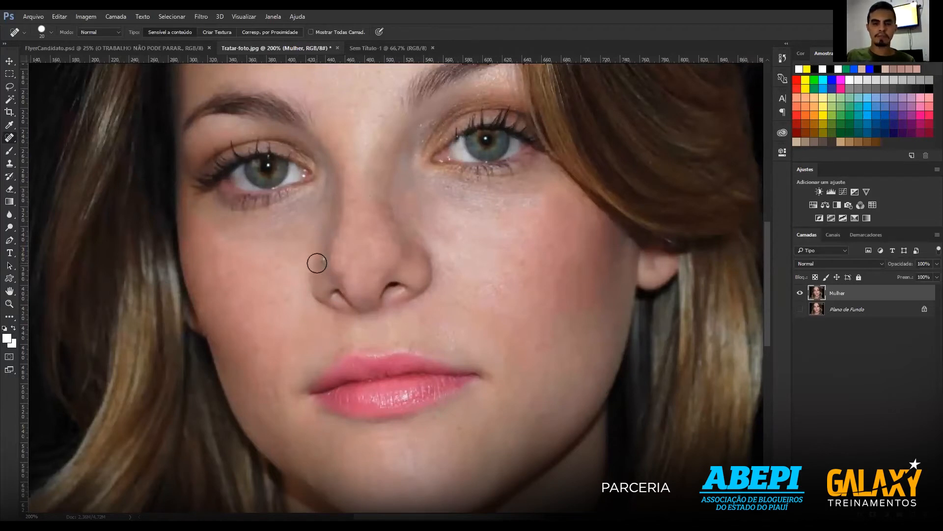
pyautogui.click(238, 240)
pyautogui.click(299, 255)
pyautogui.click(305, 246)
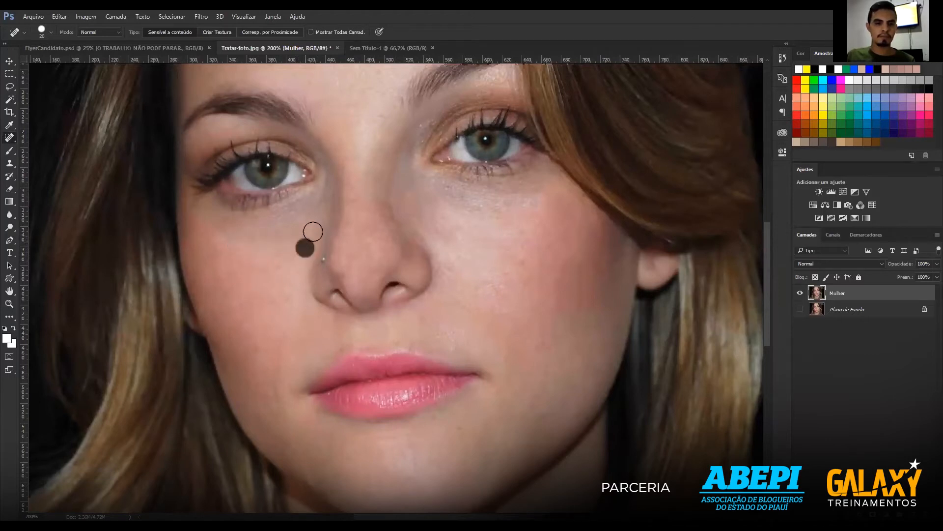
pyautogui.click(326, 194)
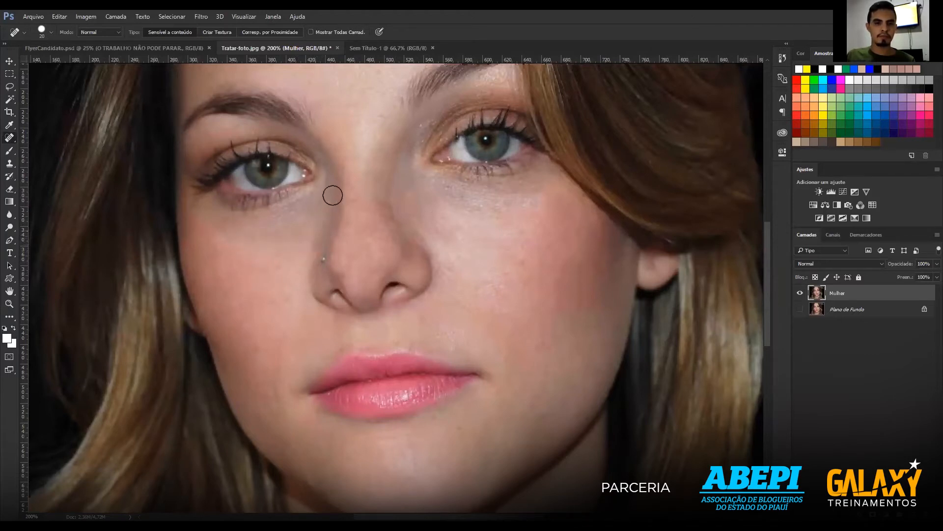
# Heal the remaining marks on the nose bridge and a small area of the forehead with the size 20 brush.
pyautogui.click(381, 211)
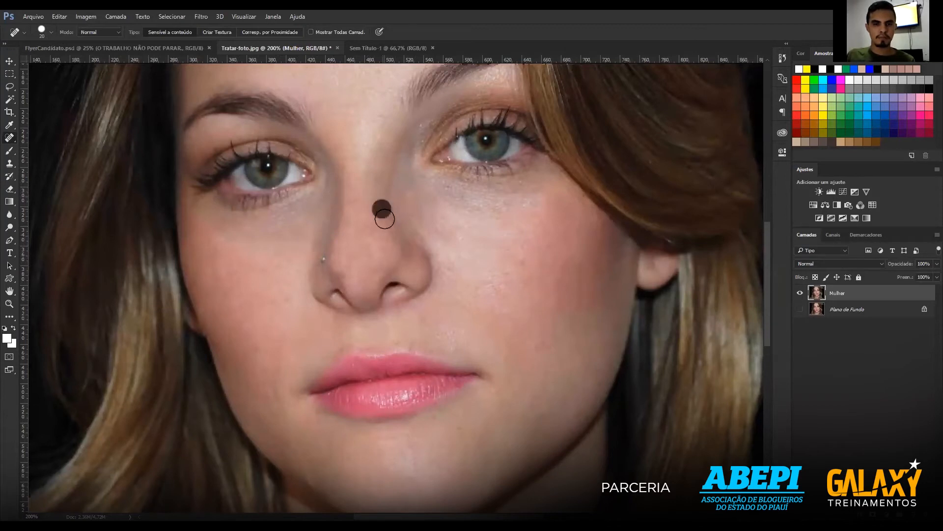
pyautogui.click(391, 232)
pyautogui.click(375, 203)
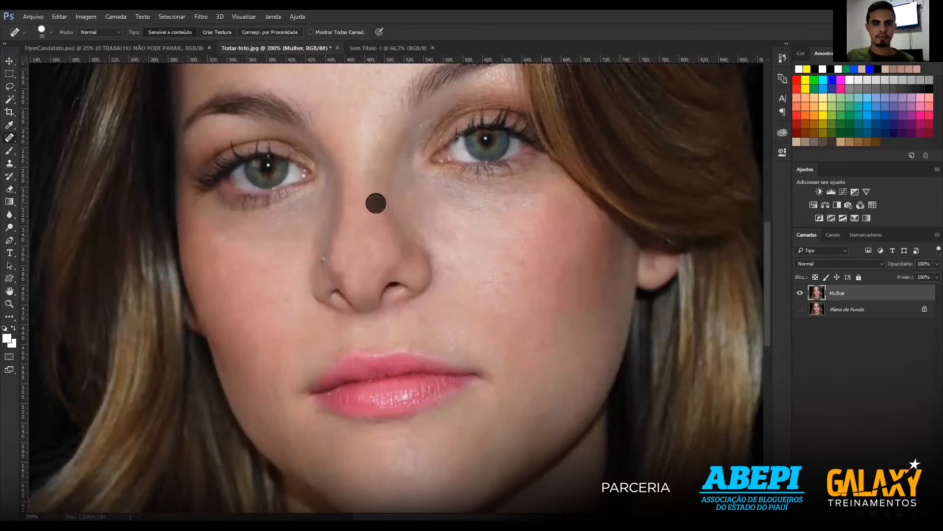
pyautogui.hotkey('ctrl', '-')
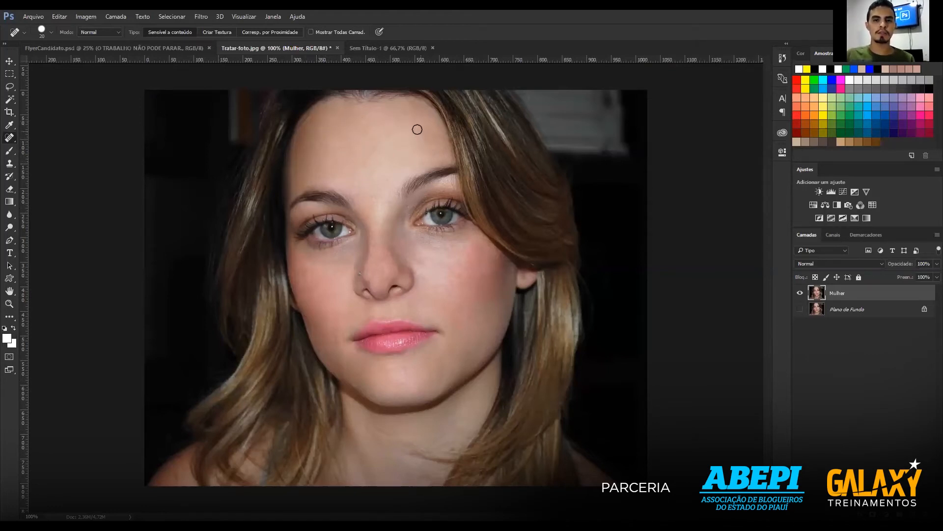
pyautogui.moveTo(416, 151)
pyautogui.mouseDown()
pyautogui.moveTo(425, 127)
pyautogui.moveTo(425, 148)
pyautogui.mouseUp()
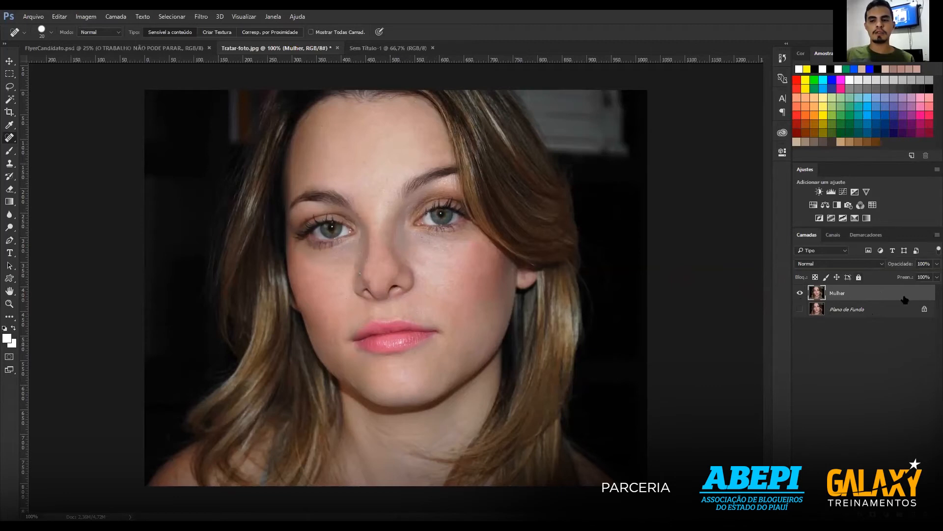
# Show the Plano de Fundo layer and toggle the Mulher layer's visibility repeatedly to compare the retouched face with the original.
pyautogui.click(830, 314)
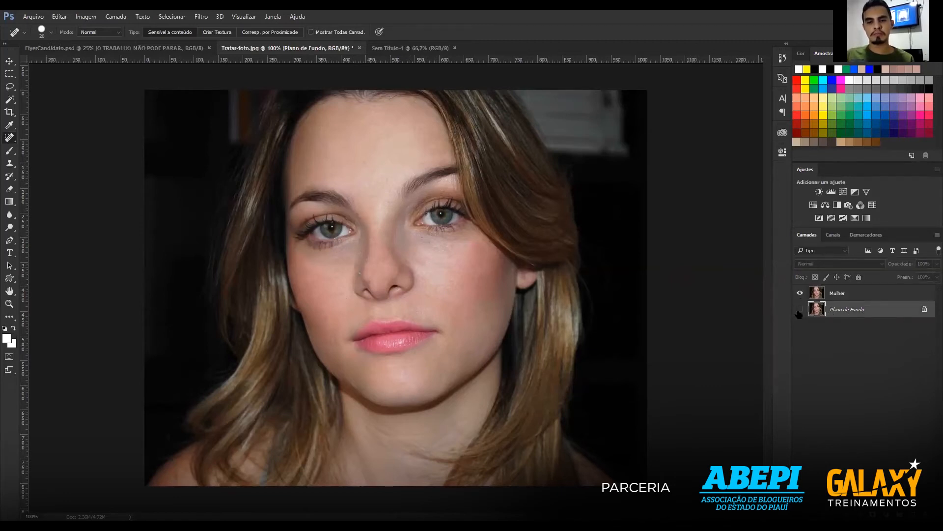
pyautogui.click(831, 297)
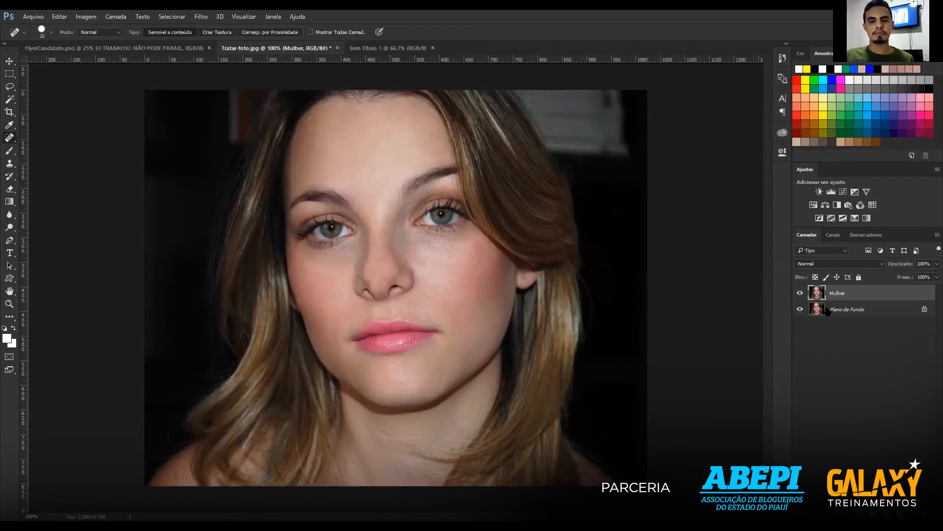
pyautogui.click(846, 311)
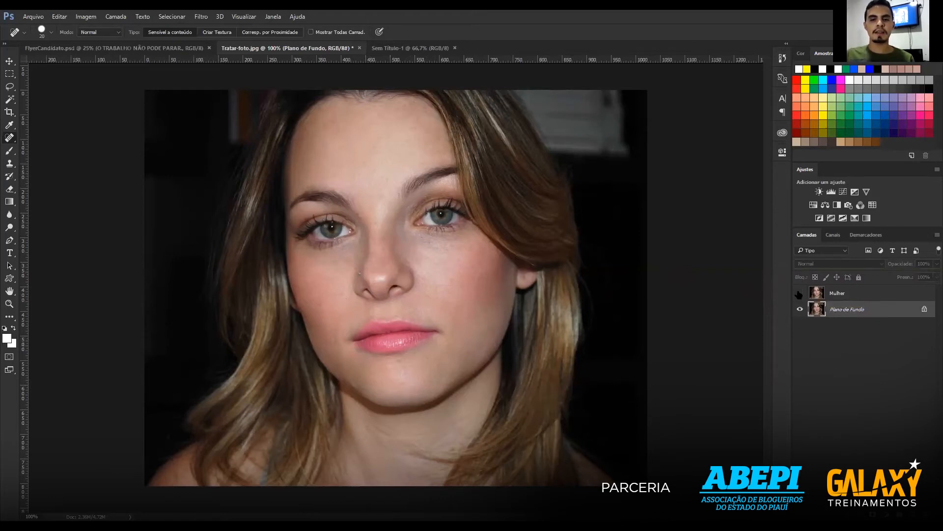
pyautogui.click(799, 294)
pyautogui.click(799, 293)
pyautogui.click(799, 293)
pyautogui.click(799, 293)
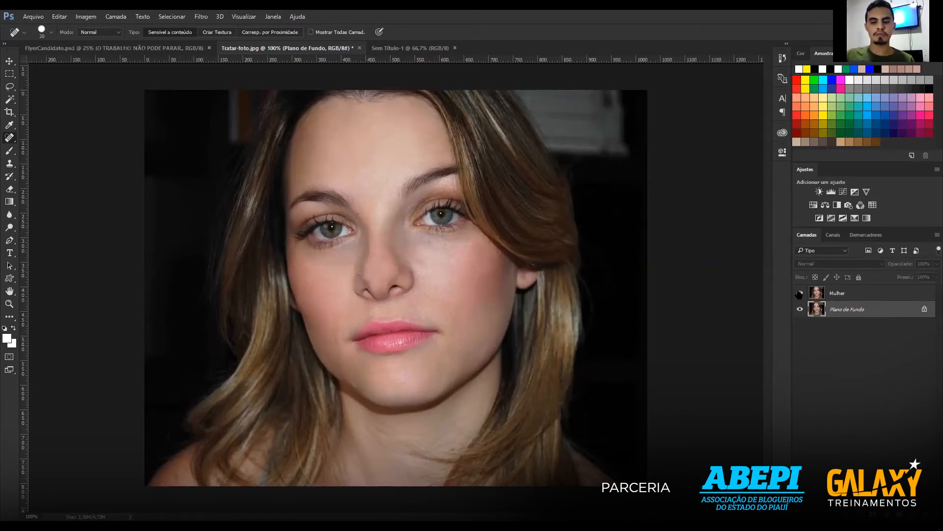
pyautogui.scroll(1, 799, 294)
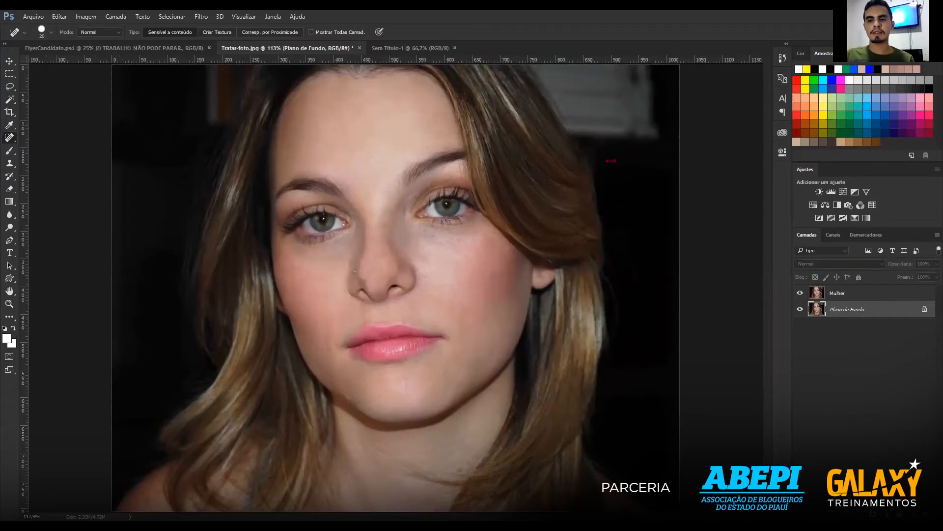
pyautogui.click(801, 293)
pyautogui.click(801, 293)
pyautogui.click(801, 294)
pyautogui.click(800, 293)
pyautogui.click(800, 293)
pyautogui.click(801, 294)
pyautogui.click(801, 293)
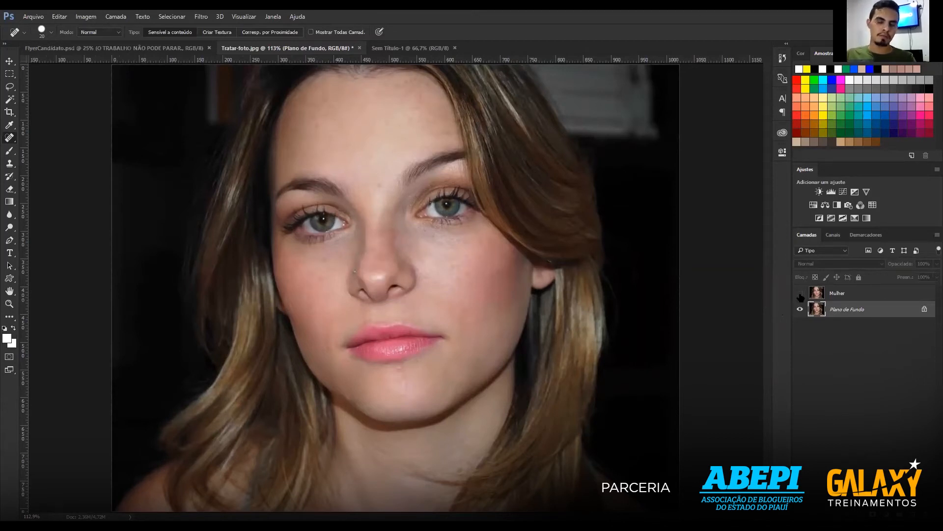
pyautogui.click(800, 294)
pyautogui.click(800, 294)
pyautogui.click(800, 293)
pyautogui.click(800, 293)
pyautogui.click(801, 295)
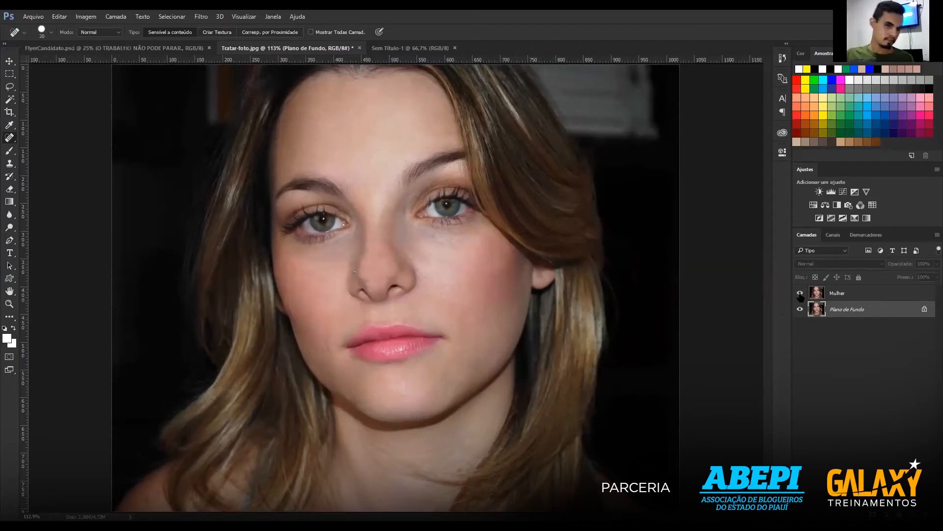
pyautogui.click(801, 295)
pyautogui.click(801, 294)
pyautogui.click(801, 293)
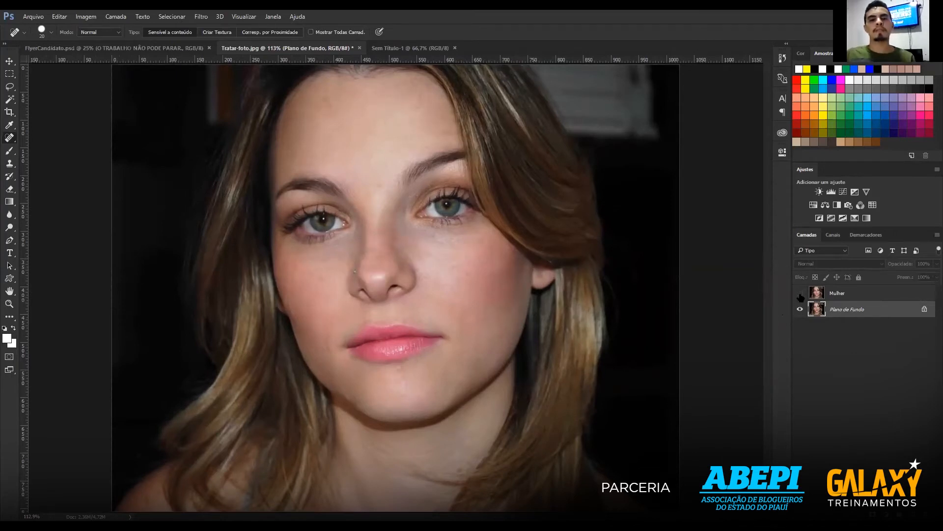
pyautogui.click(801, 294)
pyautogui.click(801, 294)
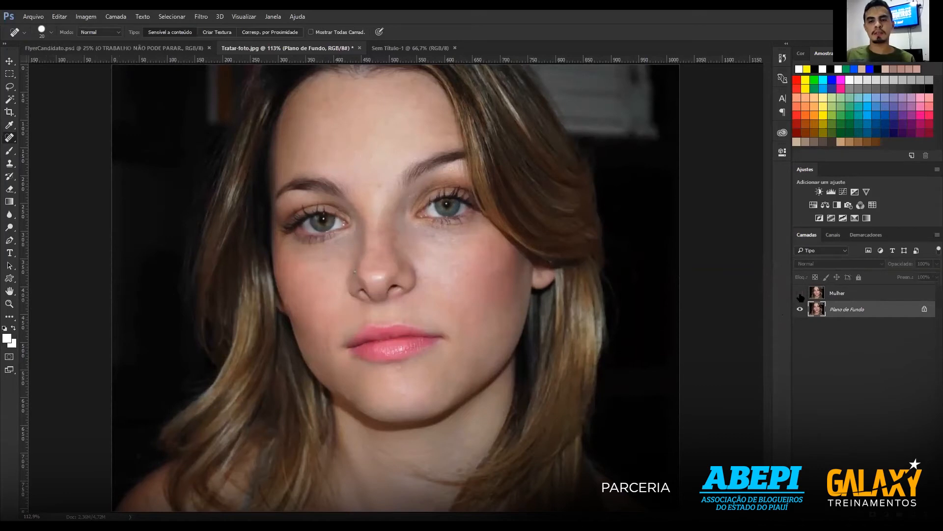
pyautogui.click(800, 294)
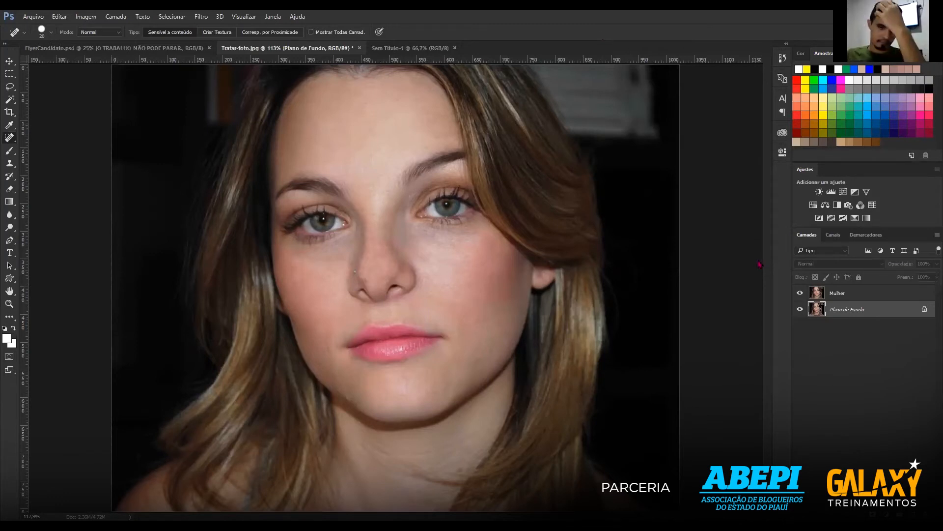
# Make the Mulher layer active again and hide the Plano de Fundo layer.
pyautogui.click(846, 294)
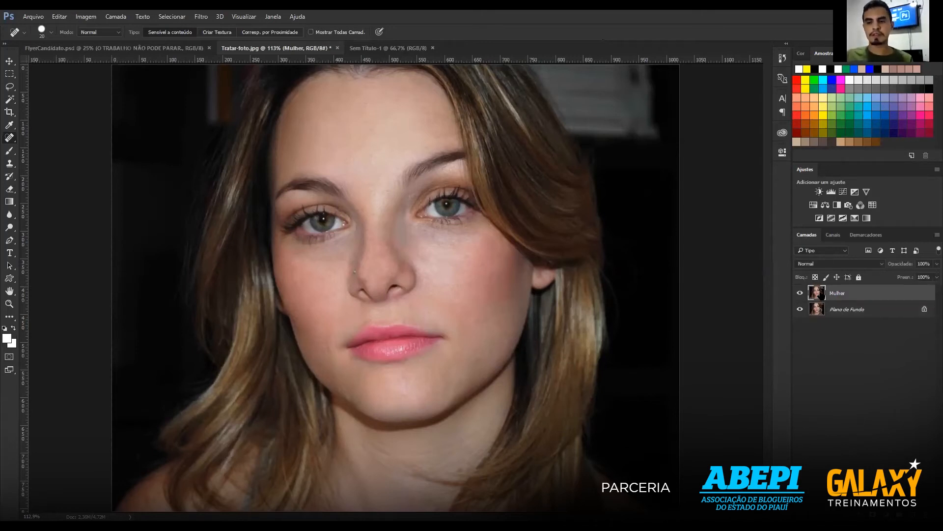
pyautogui.click(800, 310)
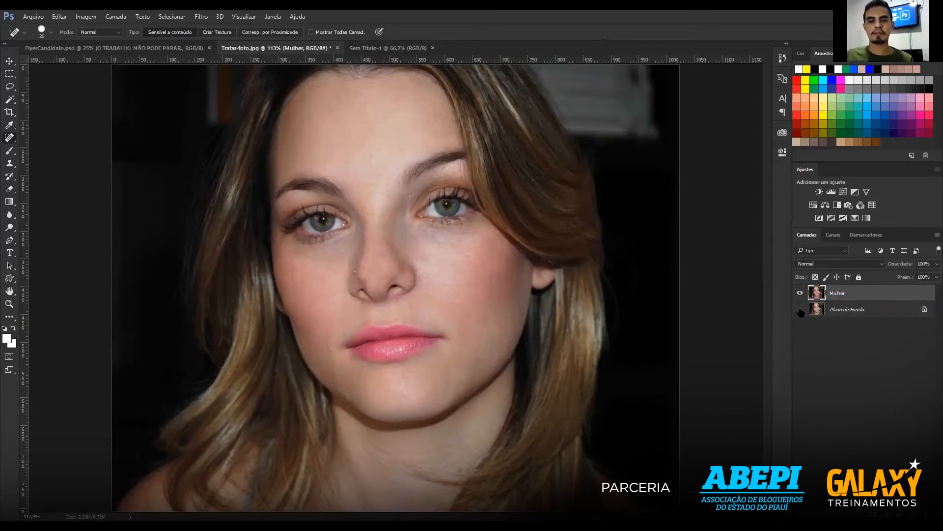
# Duplicate the Mulher layer as Mulher copiar and keep the copy as the active layer.
pyautogui.rightClick(853, 296)
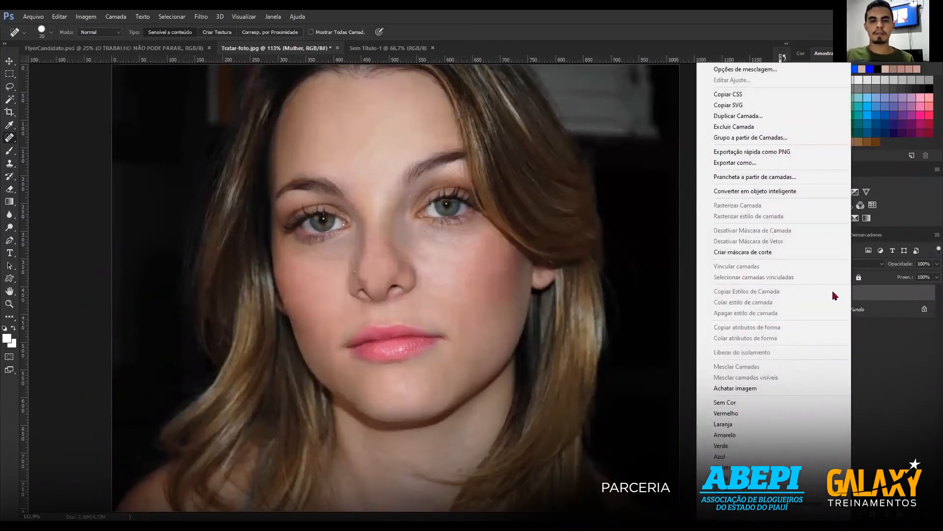
pyautogui.click(741, 118)
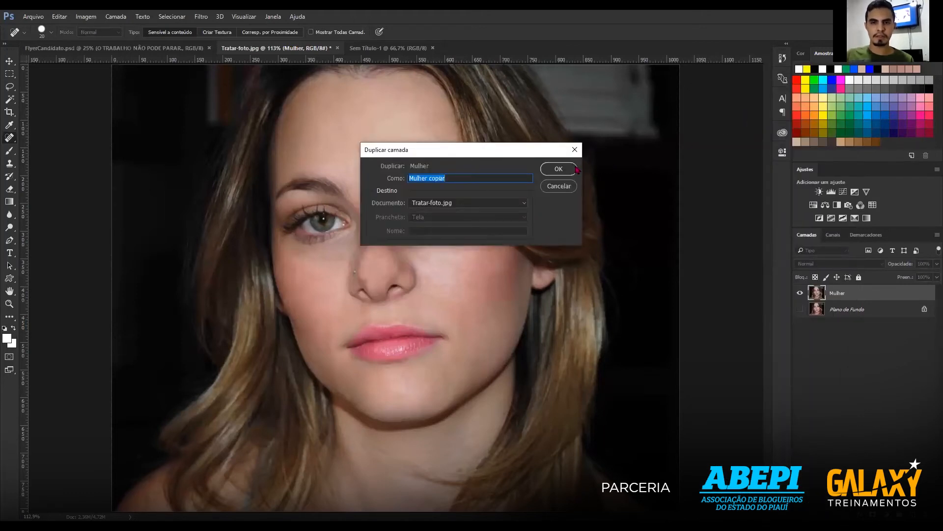
pyautogui.click(559, 168)
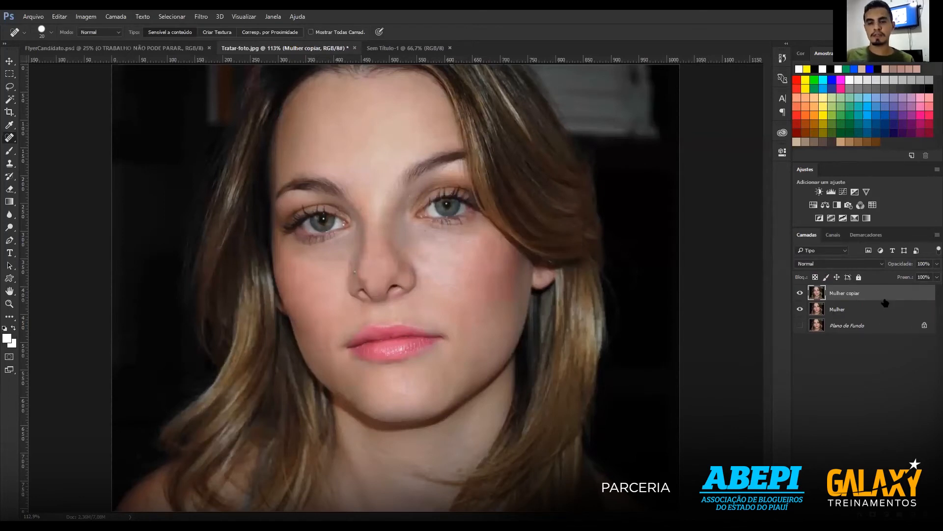
pyautogui.click(843, 309)
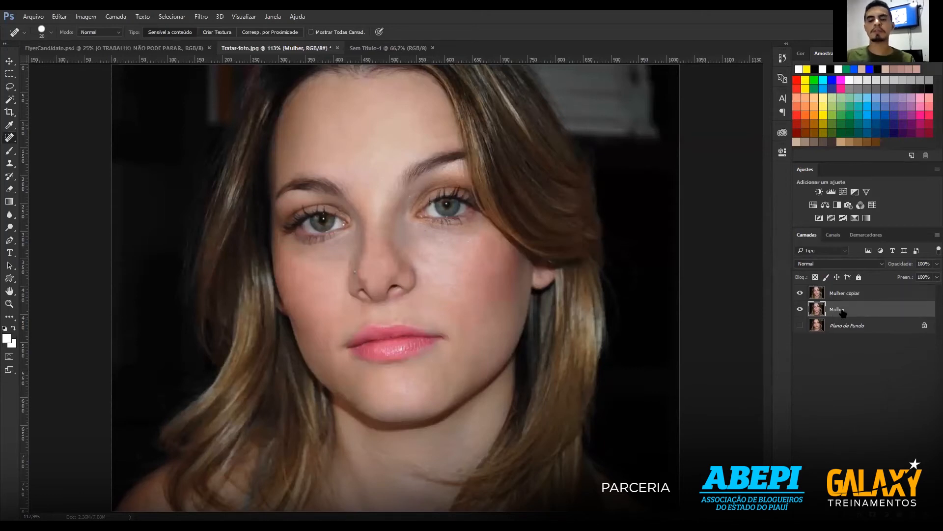
pyautogui.click(846, 297)
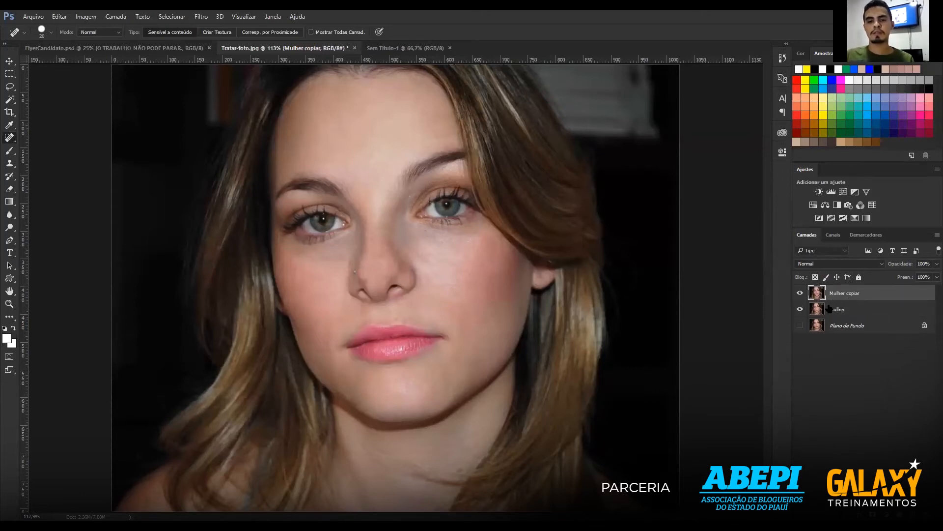
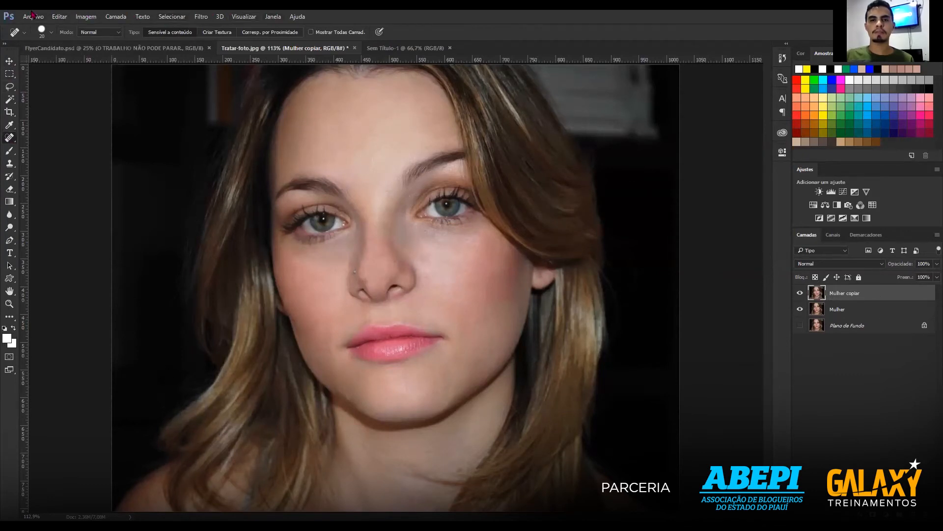
# Start a Gaussian Blur on the Mulher copiar layer and move its dialog closer to the face.
pyautogui.click(202, 17)
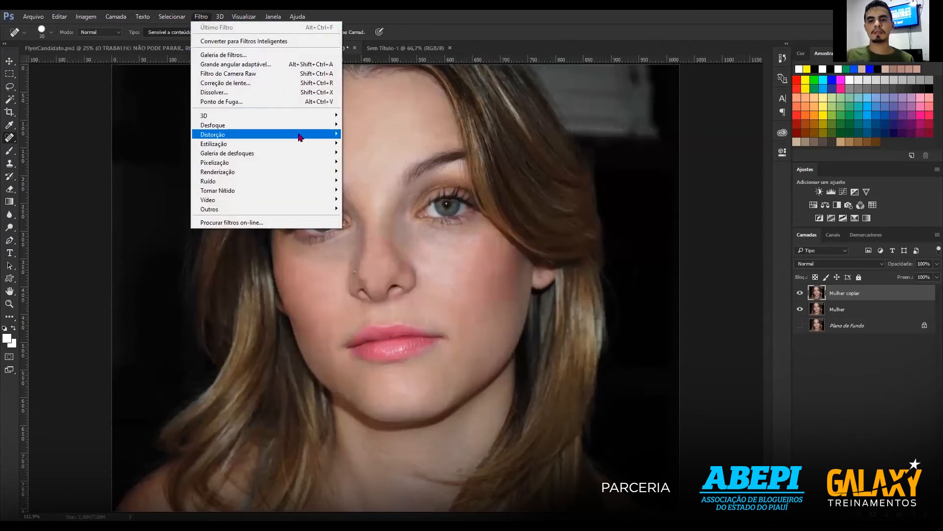
pyautogui.moveTo(328, 134)
pyautogui.moveTo(317, 128)
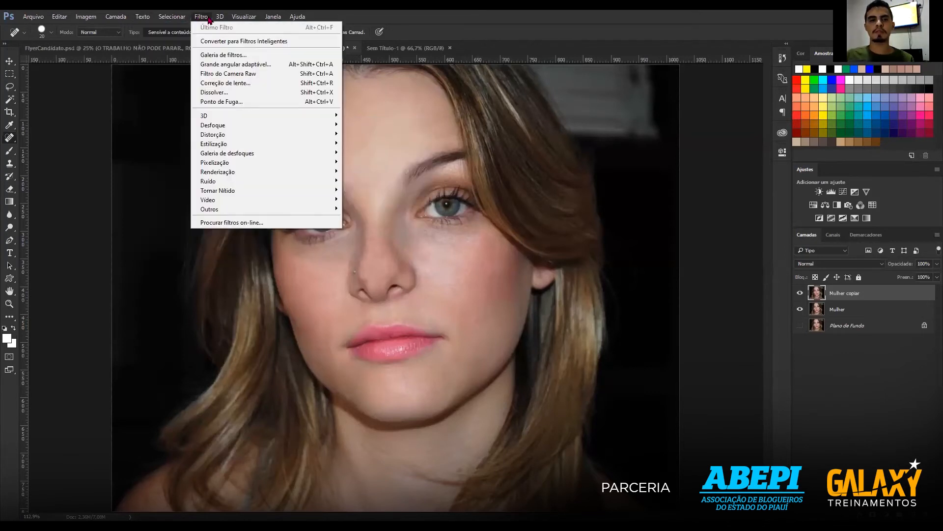
pyautogui.moveTo(216, 129)
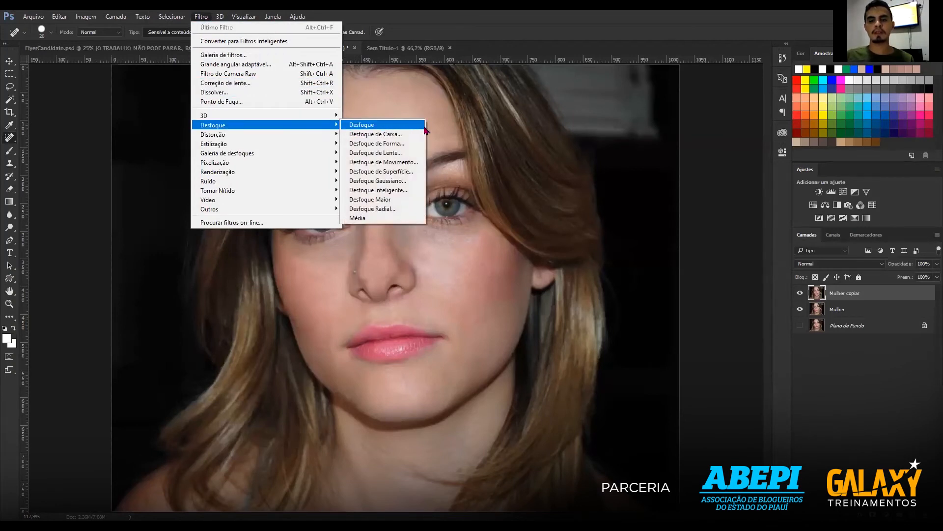
pyautogui.click(410, 181)
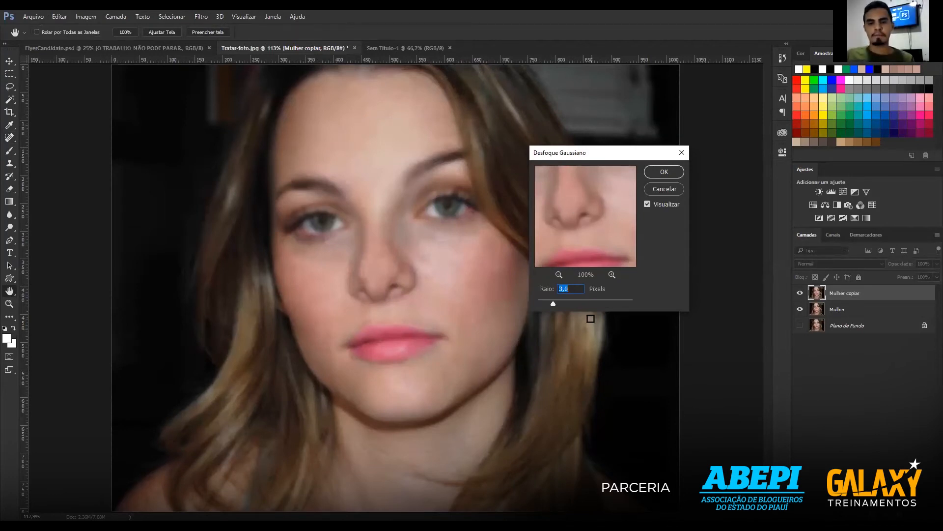
pyautogui.moveTo(554, 158); pyautogui.dragTo(473, 162)
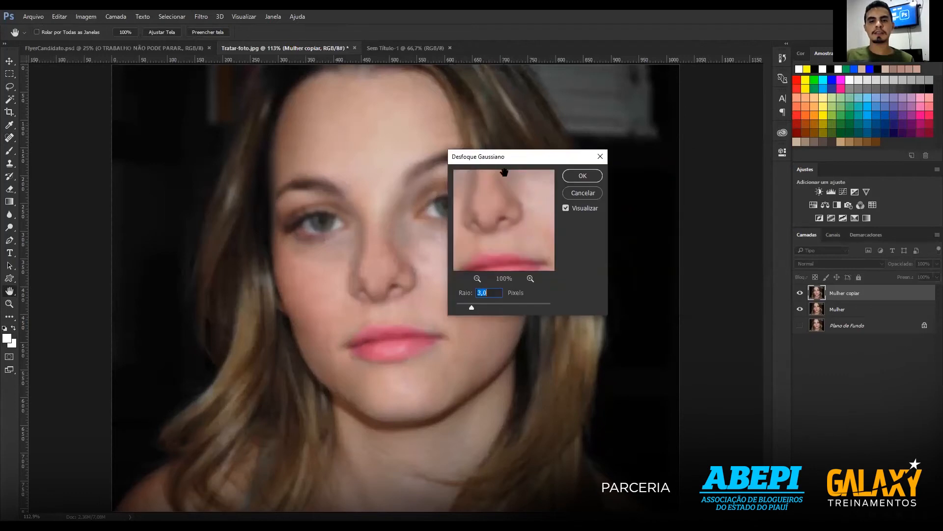
# Preview different Gaussian Blur radii on the portrait, including 98.5, 7.6 and 4 pixels.
pyautogui.moveTo(471, 308); pyautogui.dragTo(519, 307)
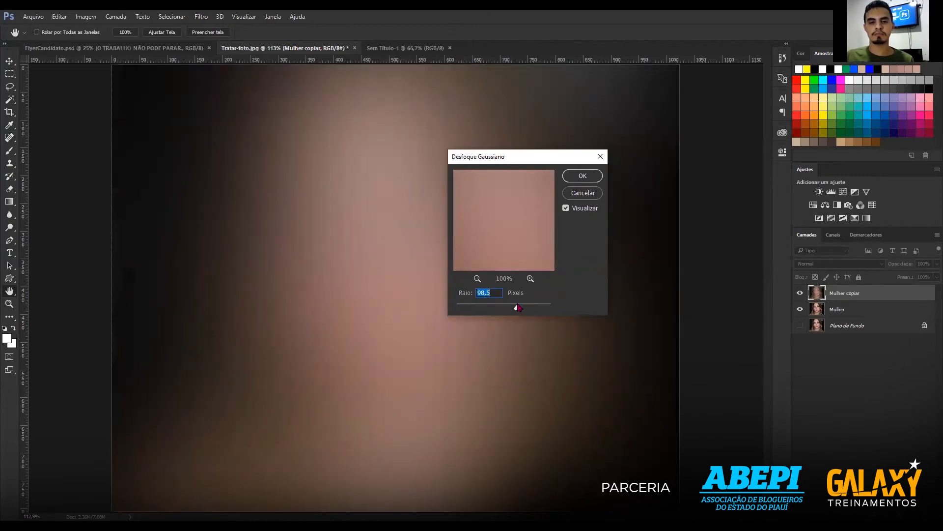
pyautogui.moveTo(519, 308); pyautogui.dragTo(477, 309)
pyautogui.write('3')
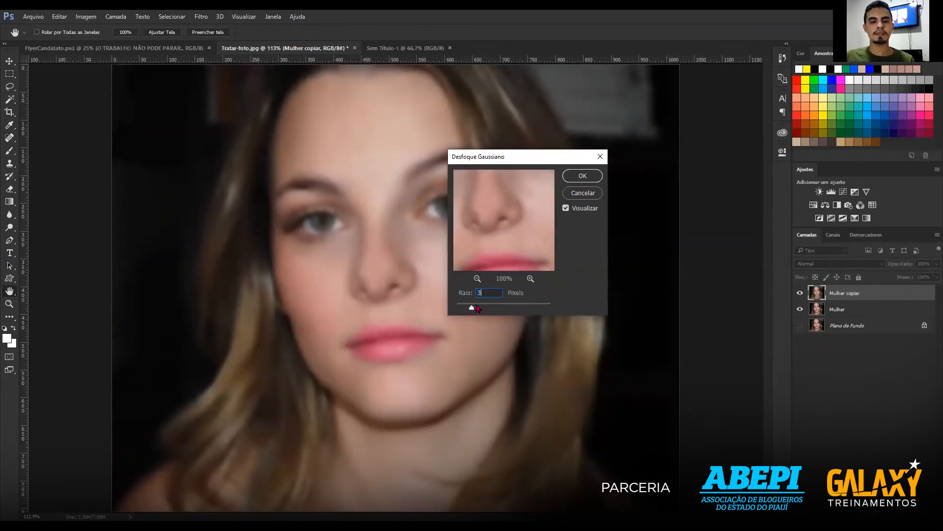
pyautogui.moveTo(476, 308); pyautogui.dragTo(490, 308)
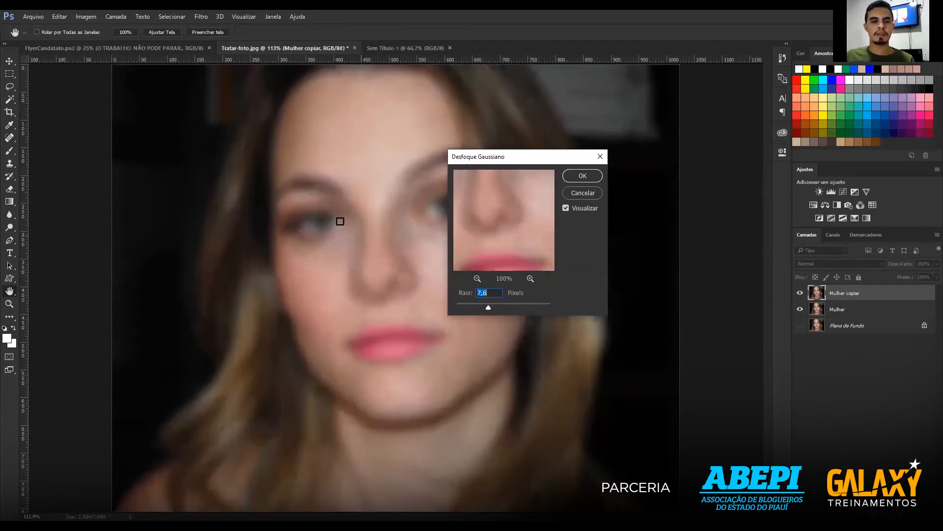
pyautogui.write('2')
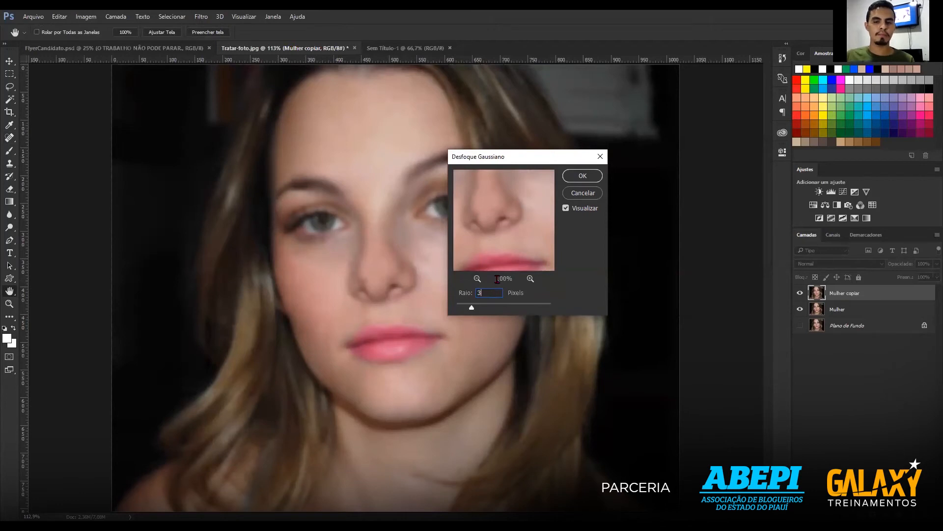
pyautogui.press('BackSpace')
pyautogui.write('4')
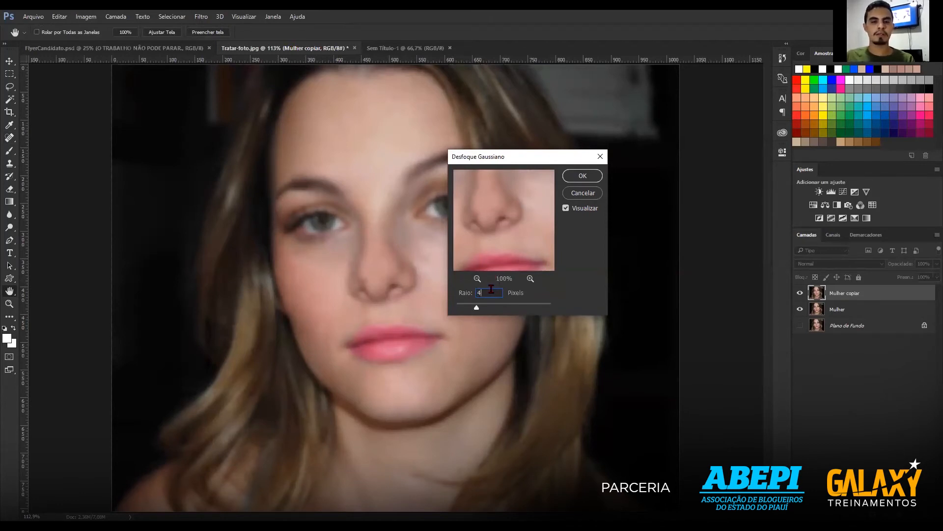
# Apply the Gaussian Blur to the Mulher copiar layer with a radius of 3 pixels.
pyautogui.write('3')
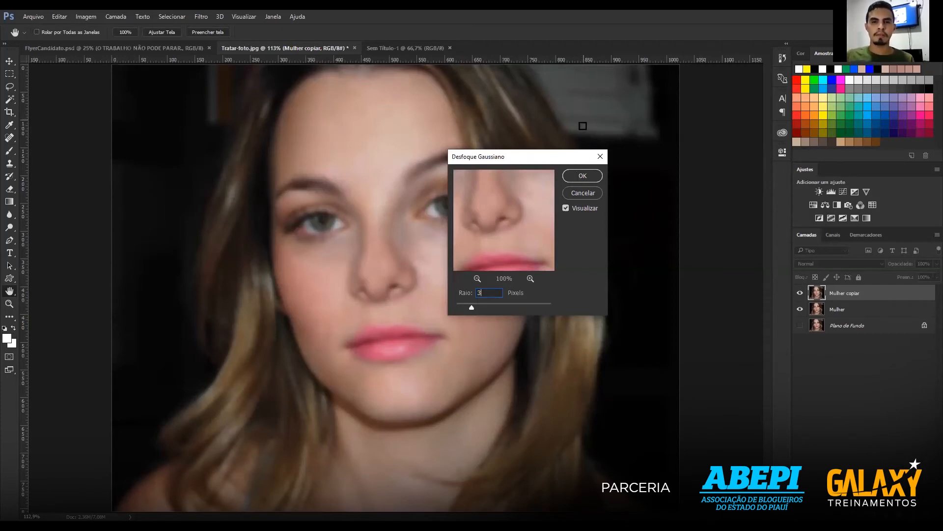
pyautogui.click(577, 182)
pyautogui.press('j')
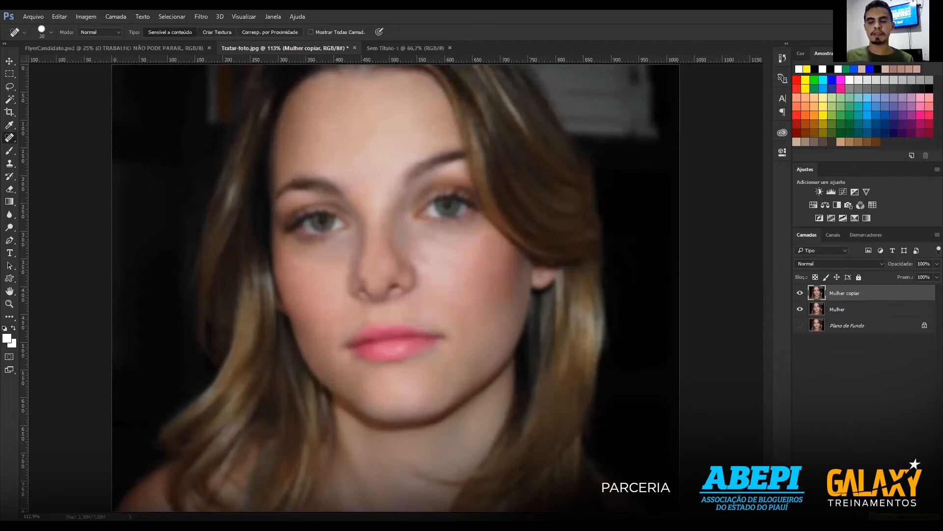
# Add a layer mask to the Mulher copiar layer and set black as foreground and white as background colour.
pyautogui.click(873, 514)
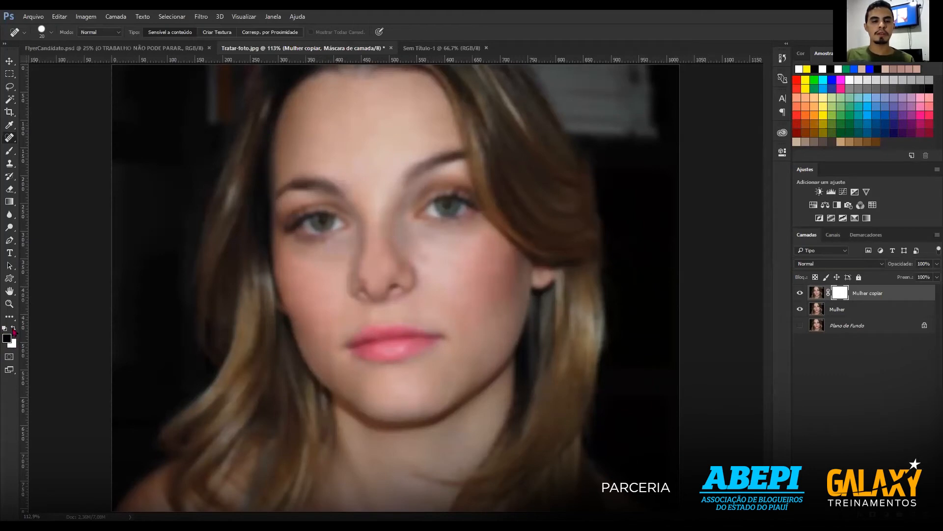
pyautogui.click(13, 328)
pyautogui.click(14, 327)
pyautogui.click(14, 328)
pyautogui.click(13, 328)
pyautogui.click(14, 328)
pyautogui.click(14, 328)
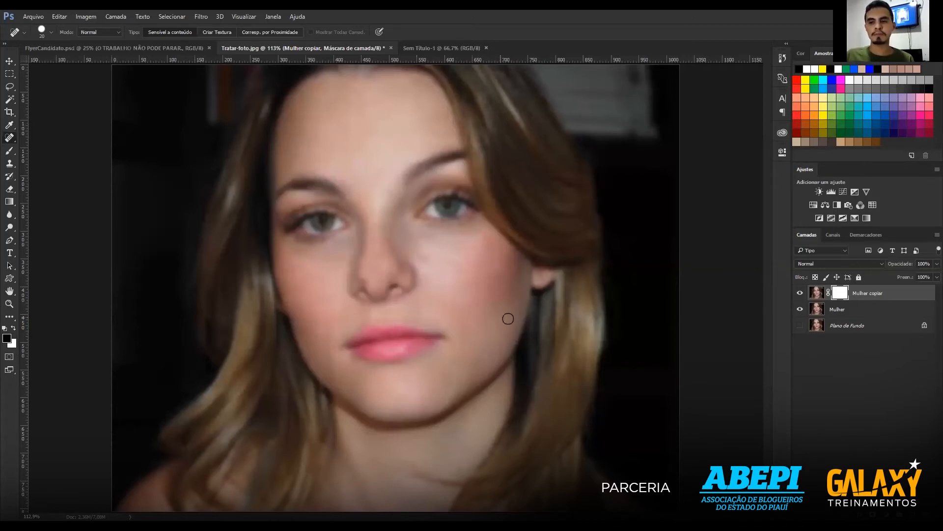
# Invert the Mulher copiar layer mask back and forth to compare the blur, leaving the mask black.
pyautogui.click(424, 319)
pyautogui.hotkey('ctrl', 'i')
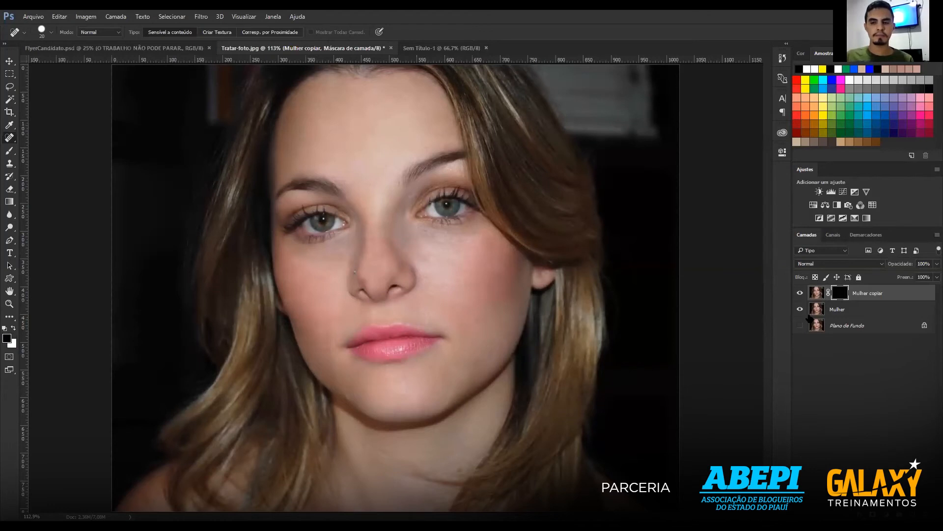
pyautogui.hotkey('ctrl', 'i')
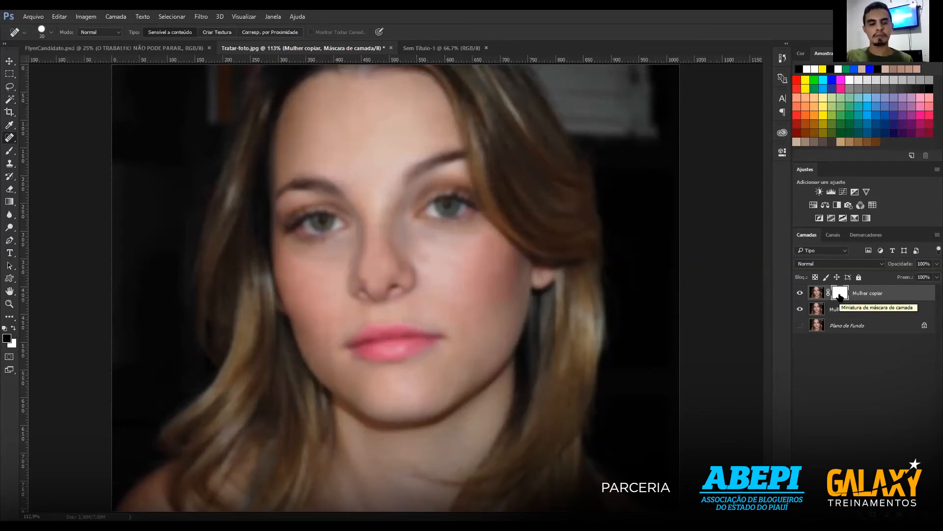
pyautogui.hotkey('ctrl', 'i')
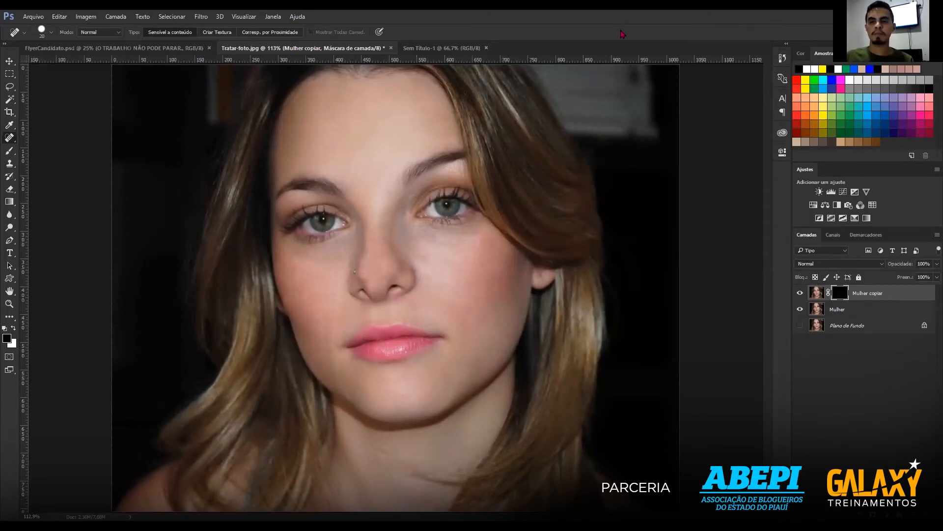
# Select the Brush tool and set its size to 21 px with 0% hardness.
pyautogui.click(8, 154)
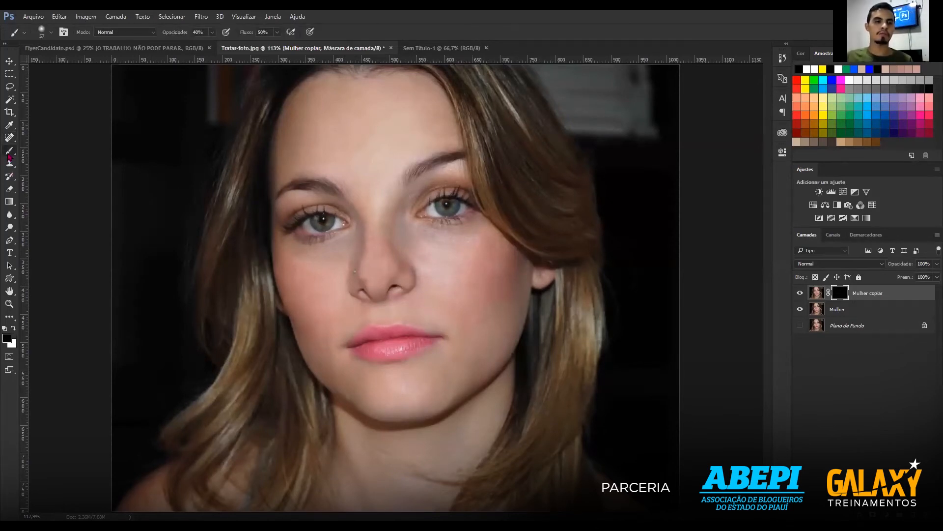
pyautogui.rightClick(9, 156)
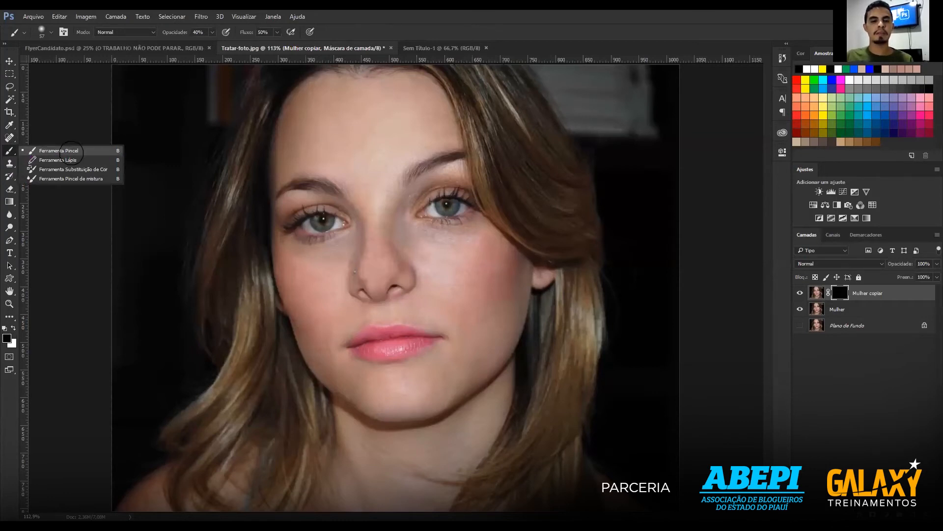
pyautogui.click(72, 153)
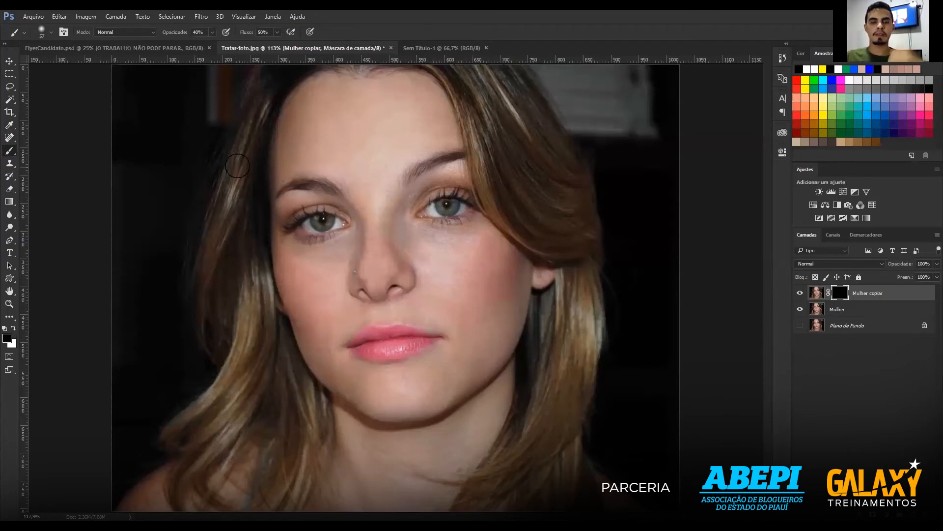
pyautogui.click(51, 34)
pyautogui.moveTo(55, 87); pyautogui.dragTo(51, 88)
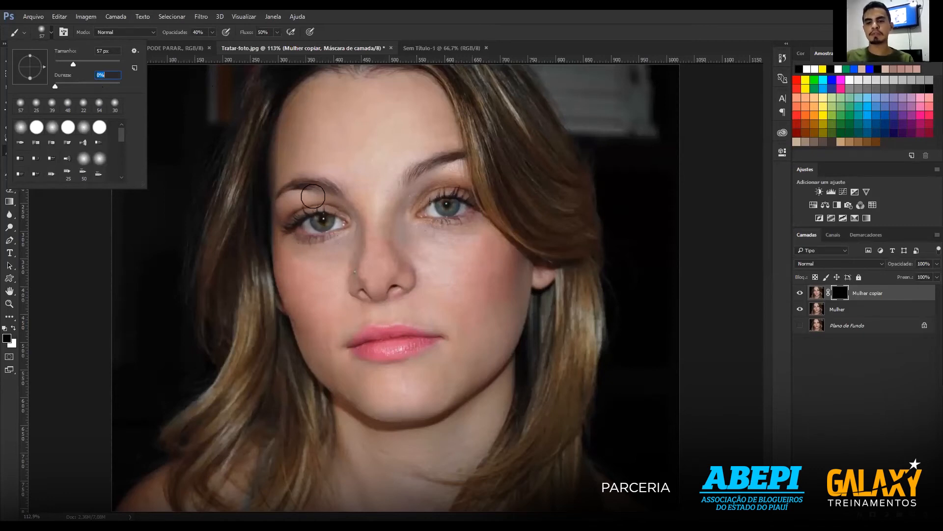
pyautogui.moveTo(79, 66); pyautogui.dragTo(80, 66)
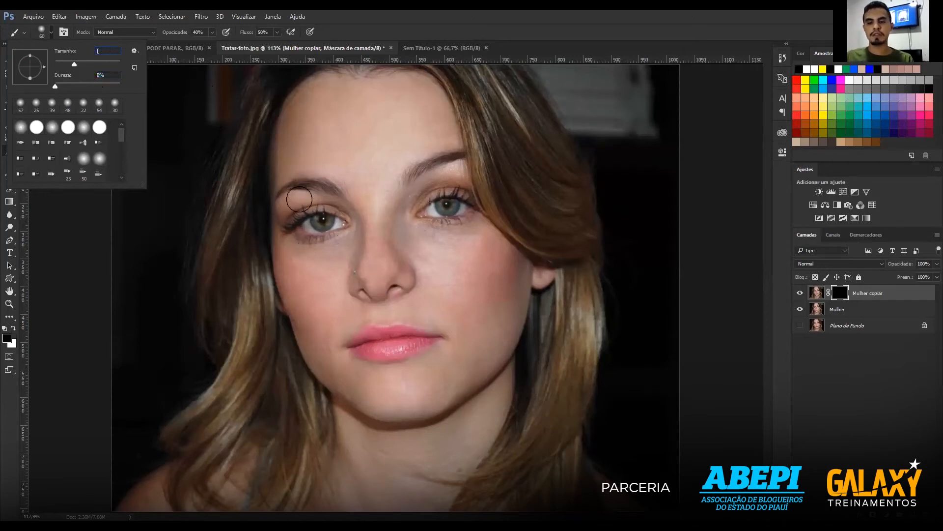
pyautogui.write('[[[')
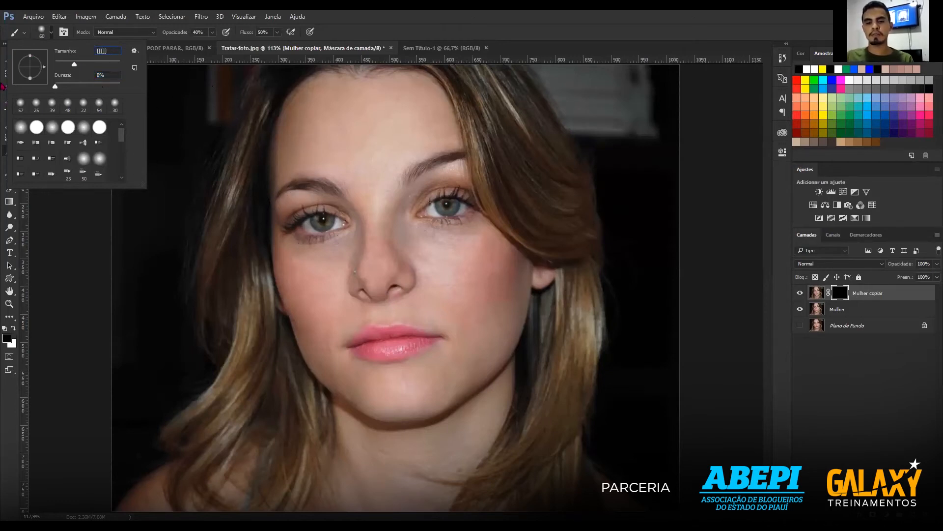
pyautogui.click(74, 52)
pyautogui.moveTo(73, 53); pyautogui.dragTo(69, 53)
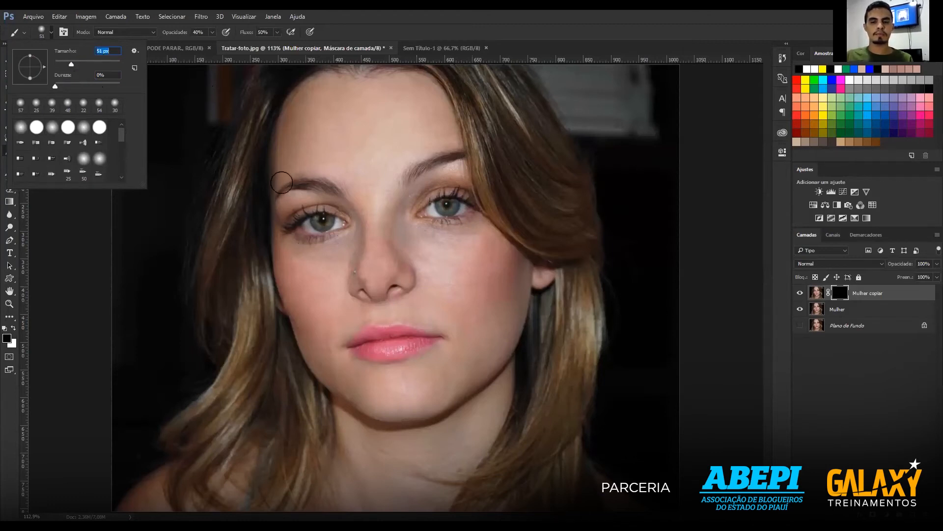
pyautogui.click(62, 61)
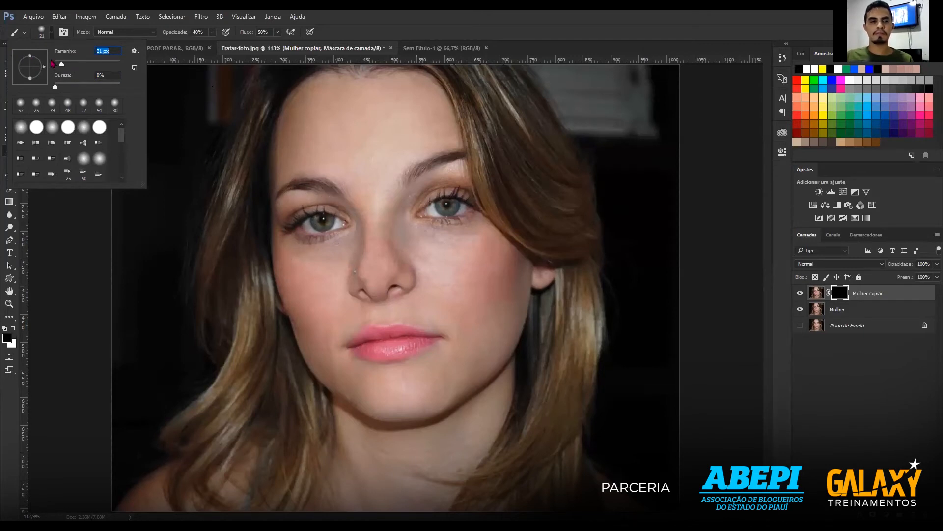
pyautogui.click(59, 82)
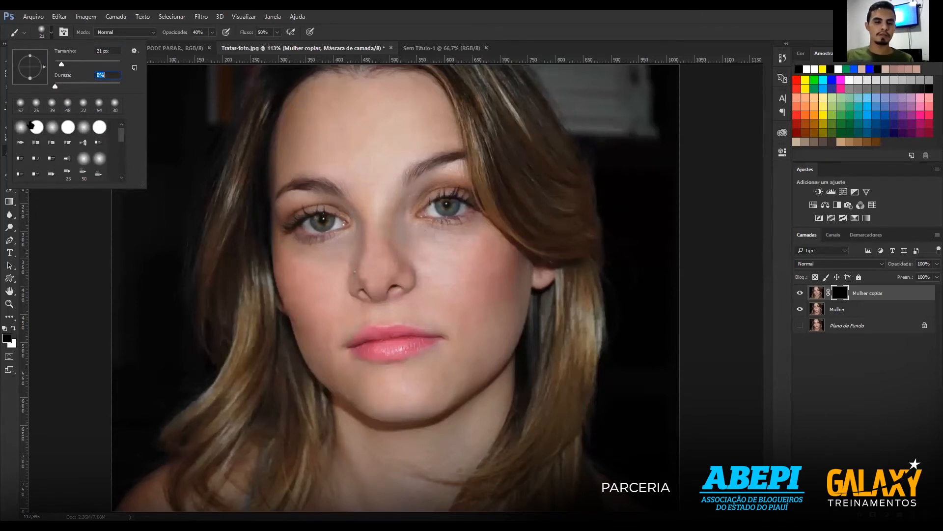
pyautogui.click(183, 33)
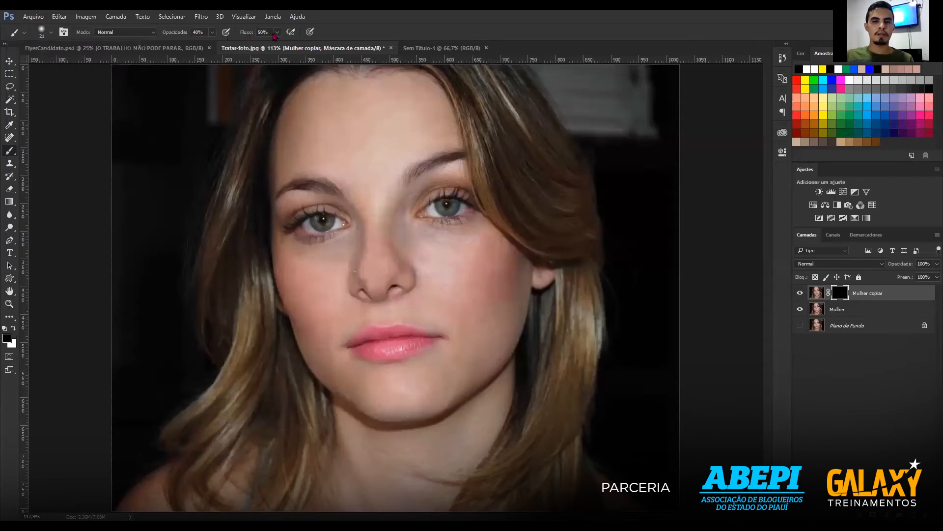
pyautogui.click(196, 33)
pyautogui.click(211, 33)
pyautogui.click(212, 33)
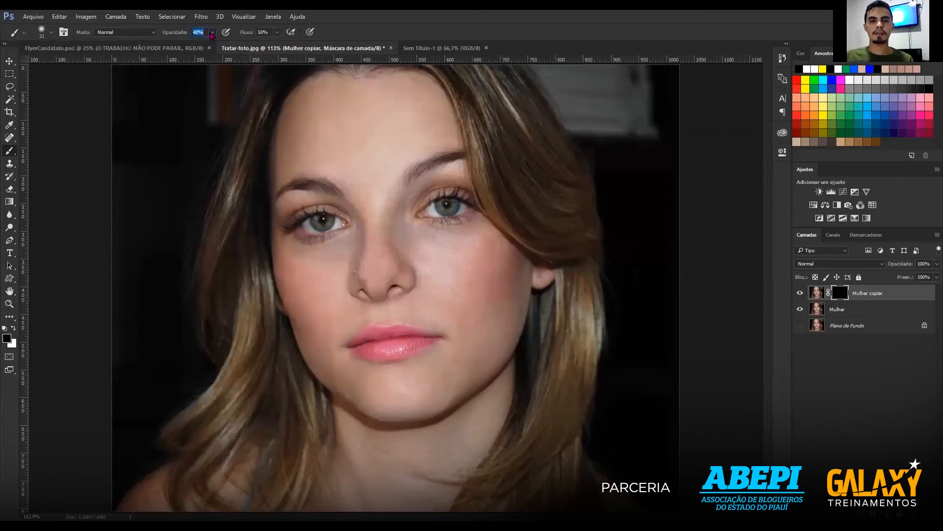
pyautogui.click(278, 33)
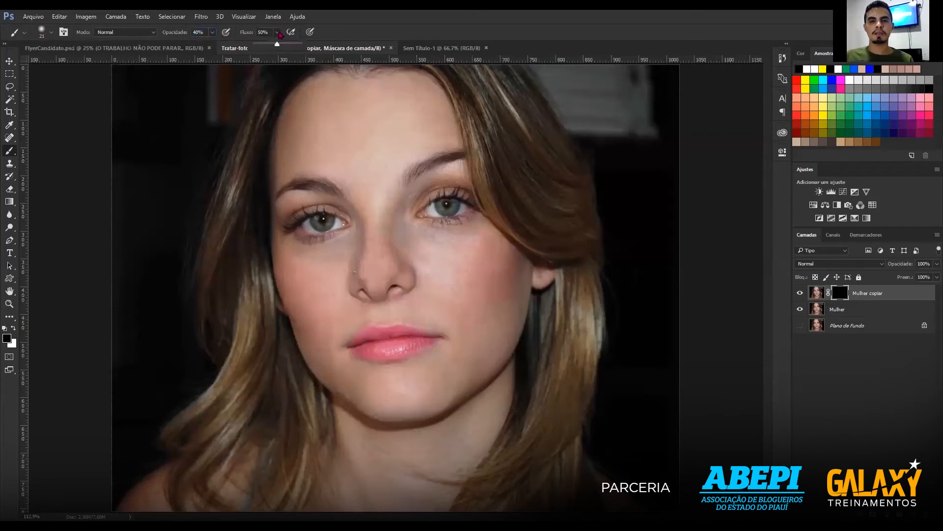
pyautogui.click(212, 35)
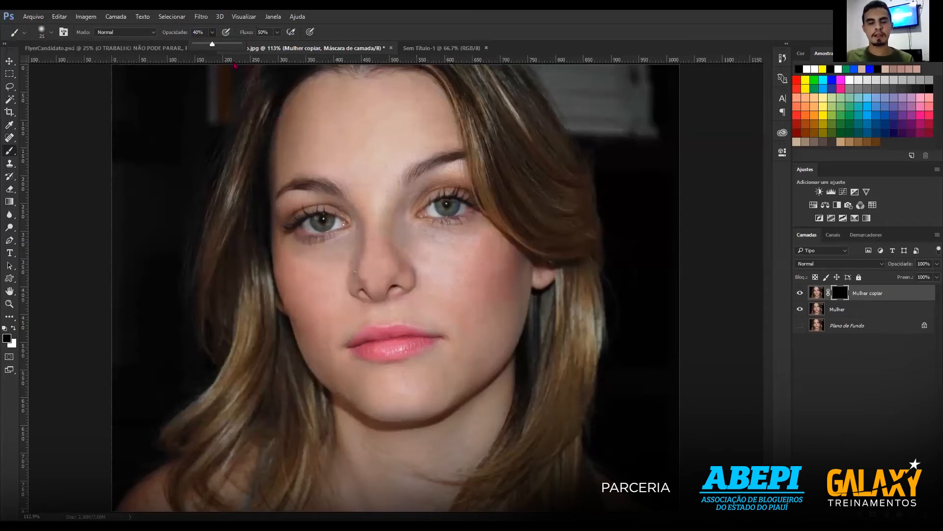
pyautogui.click(213, 34)
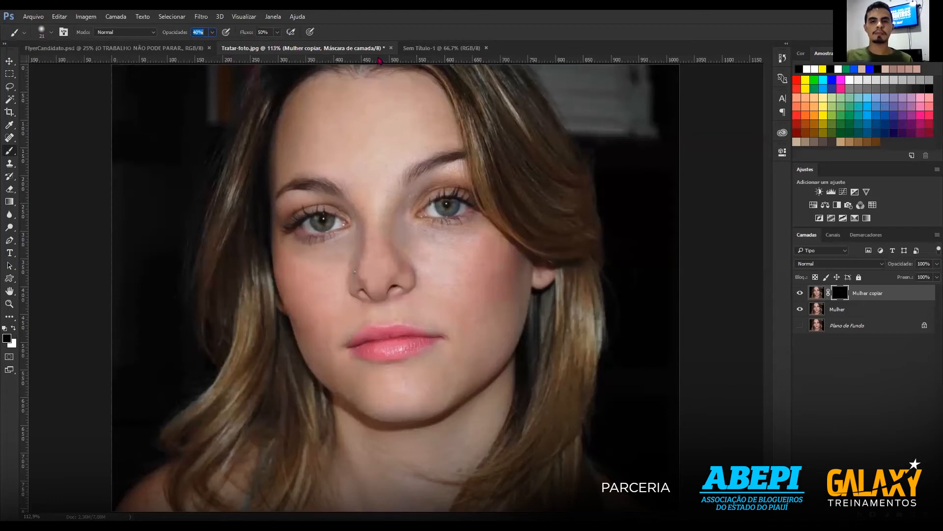
pyautogui.click(292, 271)
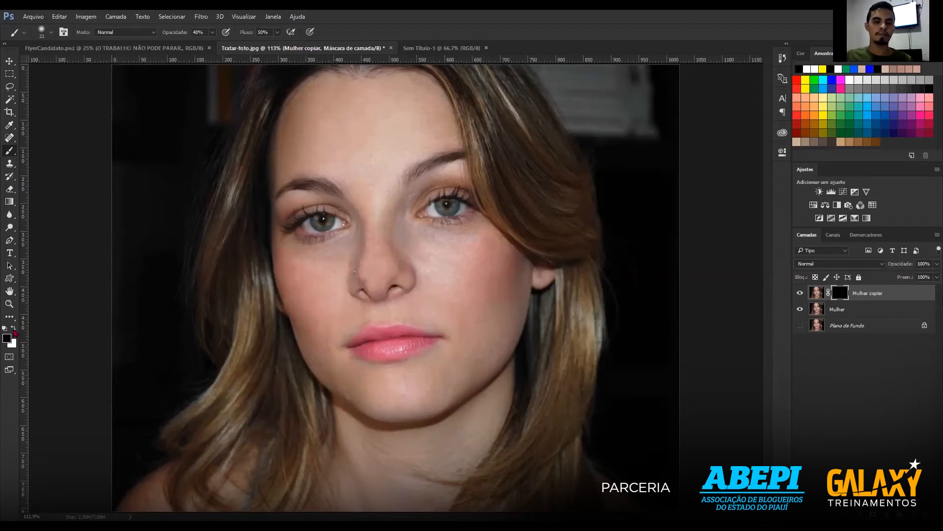
# Enlarge the brush to 94 px and make white the foreground colour for painting on the layer mask.
pyautogui.press('x')
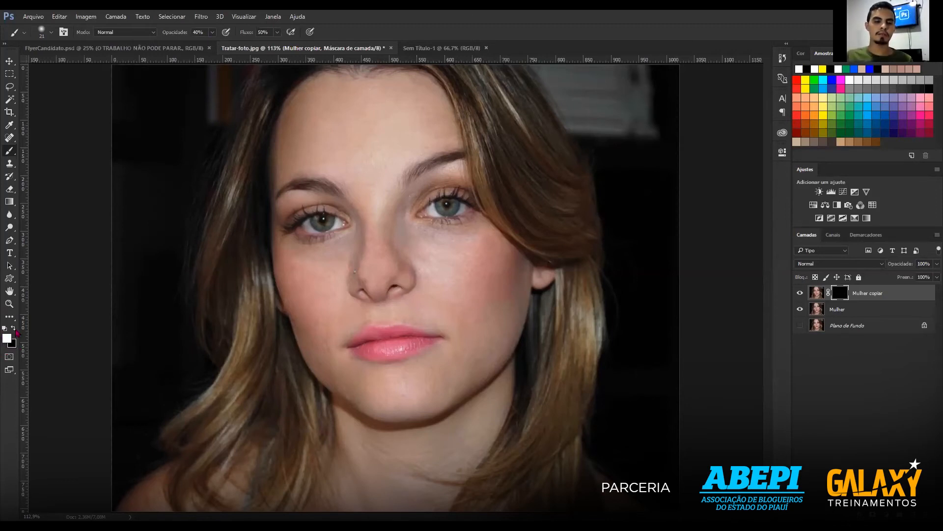
pyautogui.click(14, 329)
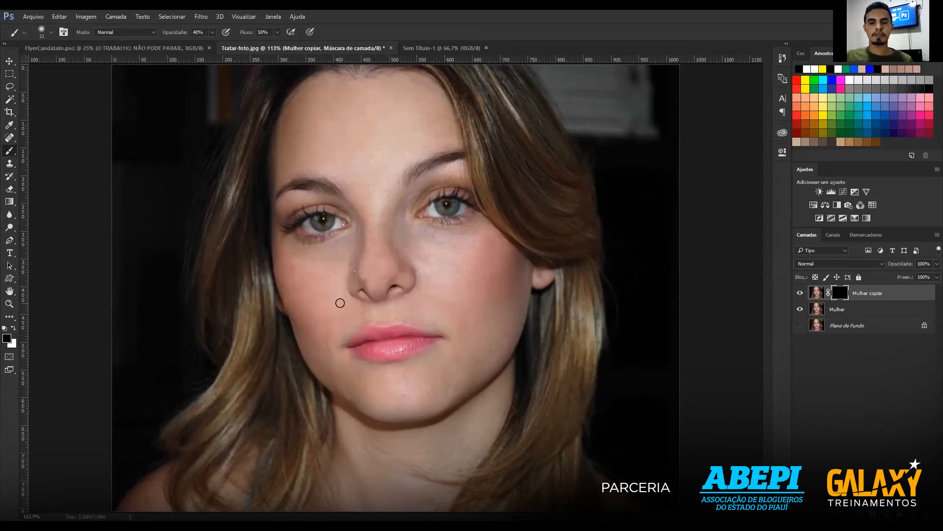
pyautogui.hotkey('ctrl', '+')
pyautogui.hotkey('ctrl', '+')
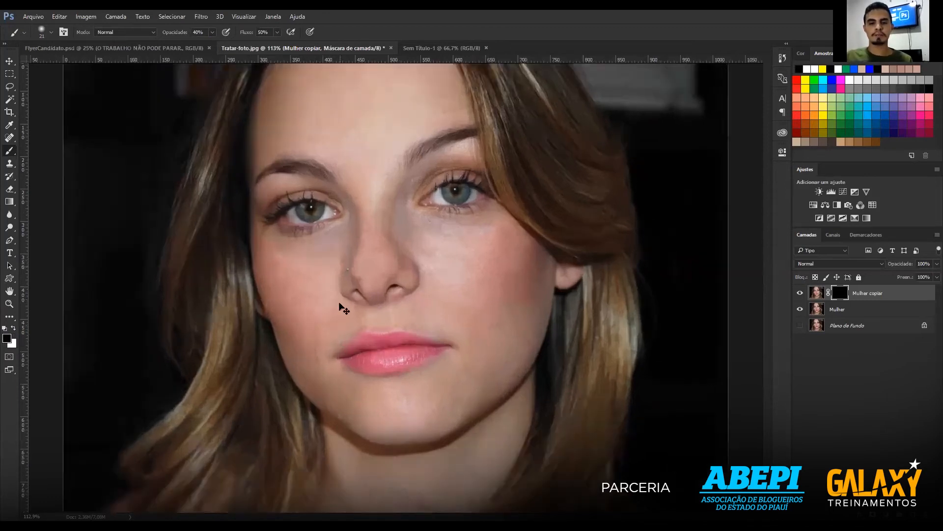
pyautogui.hotkey('ctrl', '+')
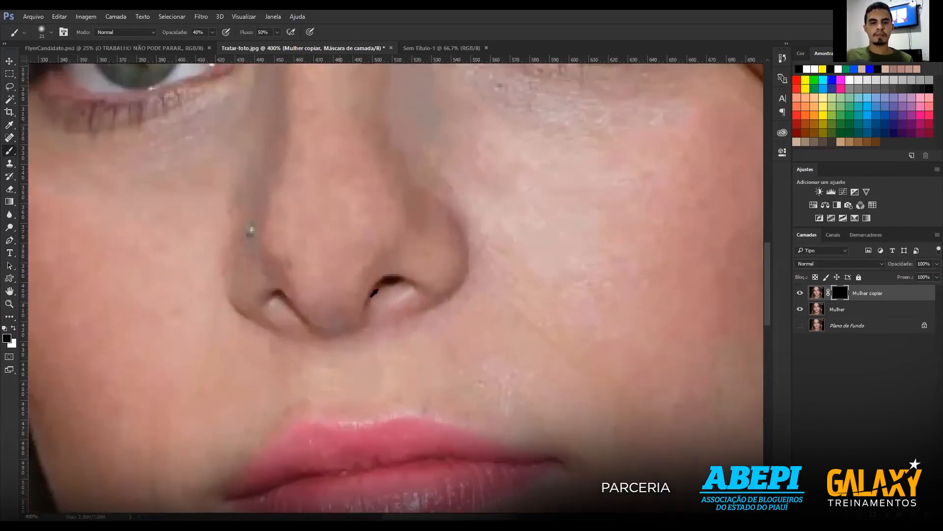
pyautogui.moveTo(404, 301); pyautogui.dragTo(445, 302)
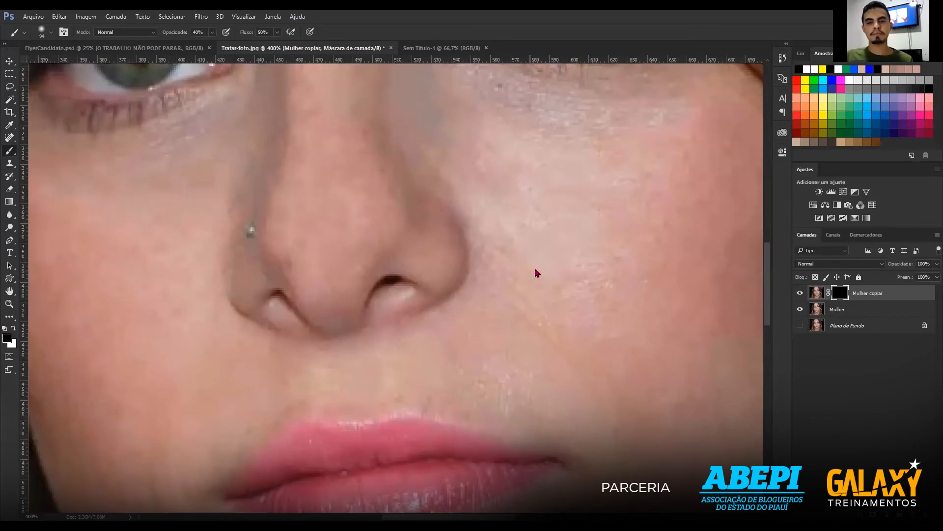
pyautogui.press('x')
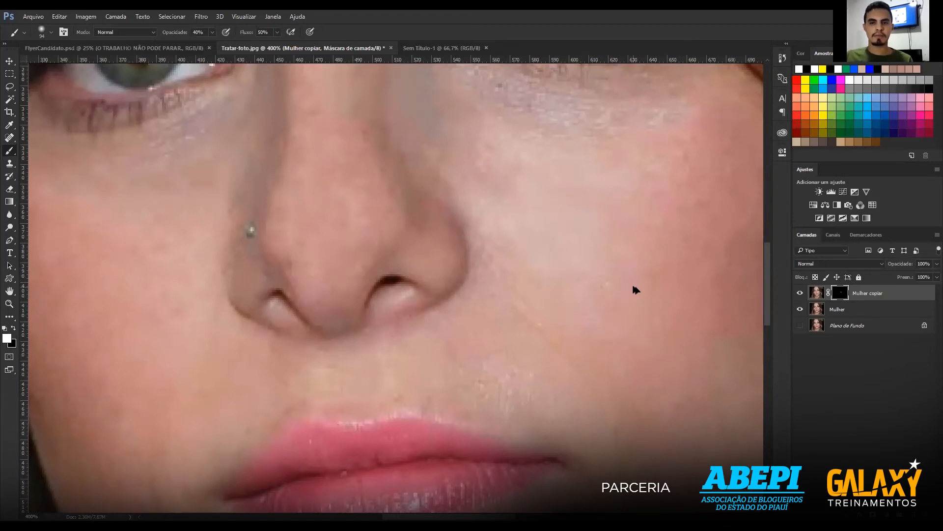
# Try painting the blur over the nose on the mask with 79% brush opacity, and undo the strokes.
pyautogui.click(212, 32)
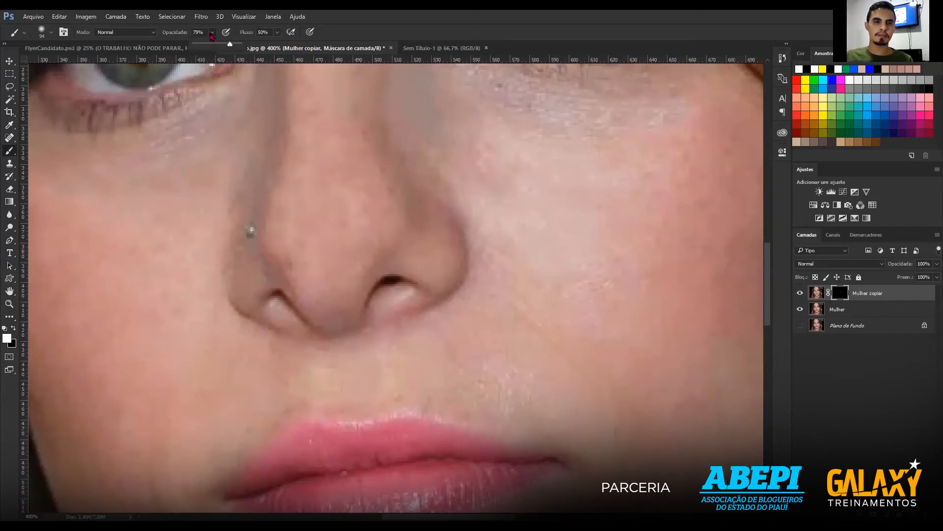
pyautogui.click(420, 267)
pyautogui.click(404, 300)
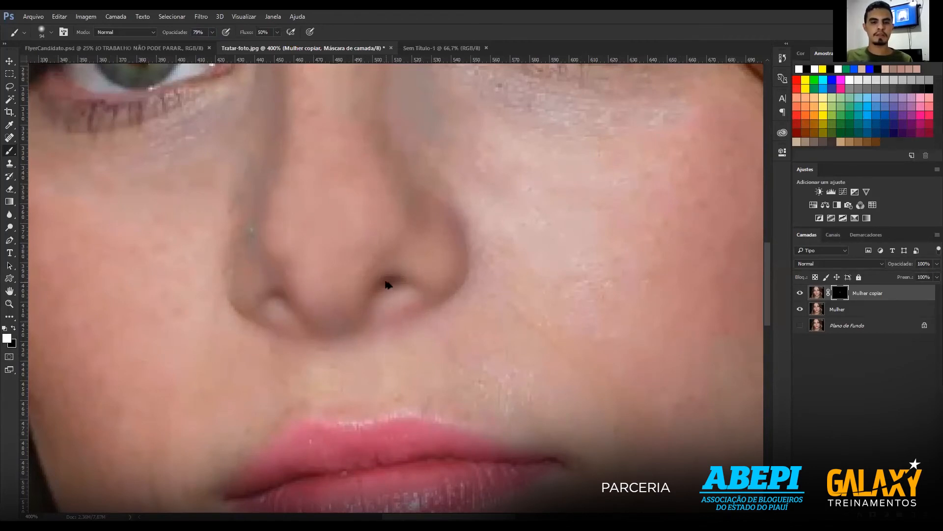
pyautogui.hotkey('ctrl', 'z')
pyautogui.hotkey('ctrl', 'z')
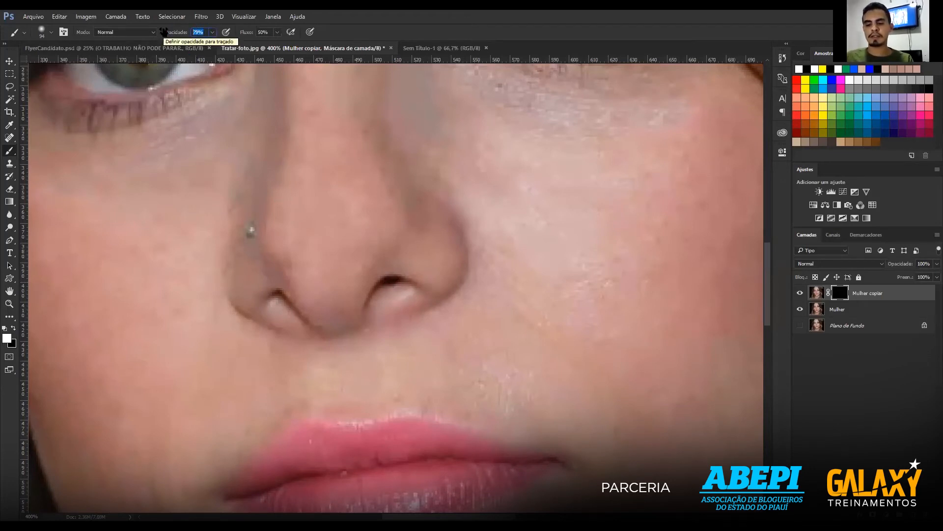
# Set the brush opacity to 60% and paint white on the mask over her left cheek beside the nose and mouth.
pyautogui.write('60')
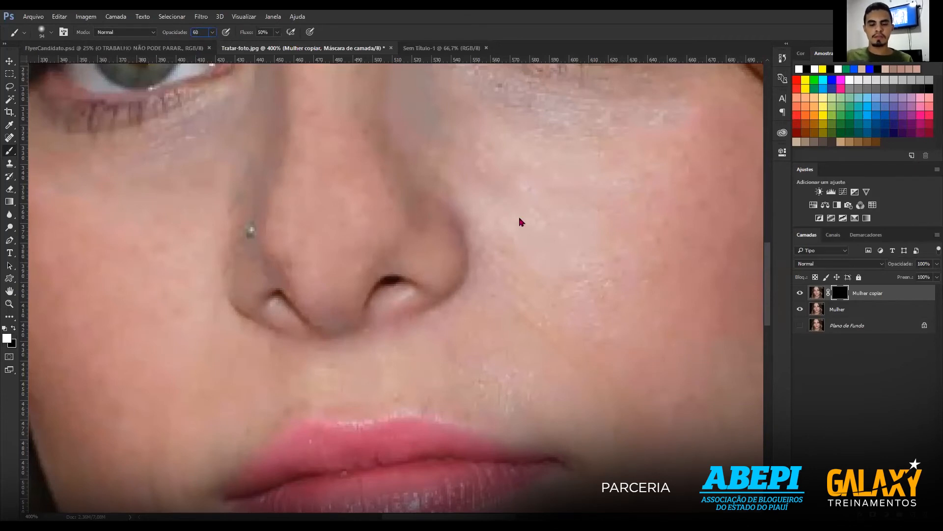
pyautogui.press('Return')
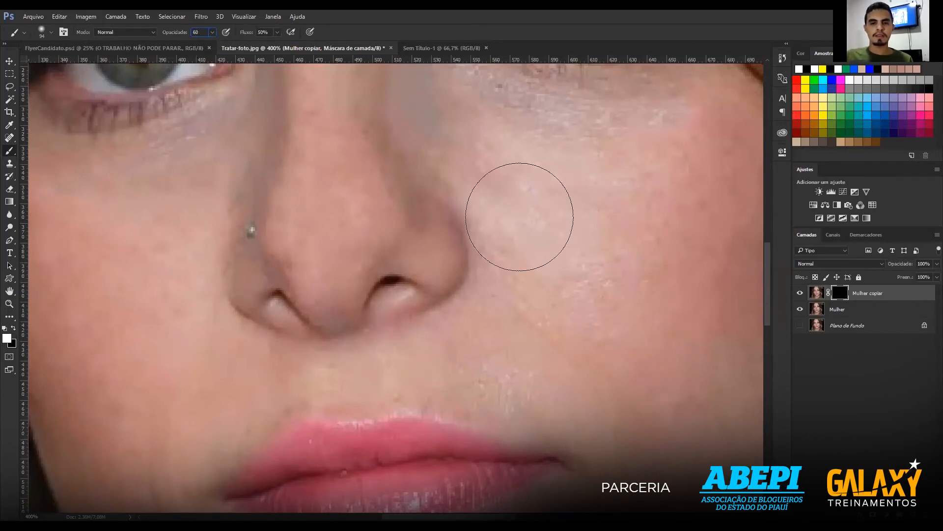
pyautogui.hotkey('ctrl', '-')
pyautogui.moveTo(519, 216)
pyautogui.mouseDown()
pyautogui.moveTo(545, 245)
pyautogui.moveTo(560, 259)
pyautogui.moveTo(548, 234)
pyautogui.moveTo(608, 298)
pyautogui.moveTo(615, 246)
pyautogui.moveTo(640, 317)
pyautogui.mouseUp()
pyautogui.moveTo(632, 307)
pyautogui.mouseDown()
pyautogui.moveTo(577, 237)
pyautogui.moveTo(578, 221)
pyautogui.mouseUp()
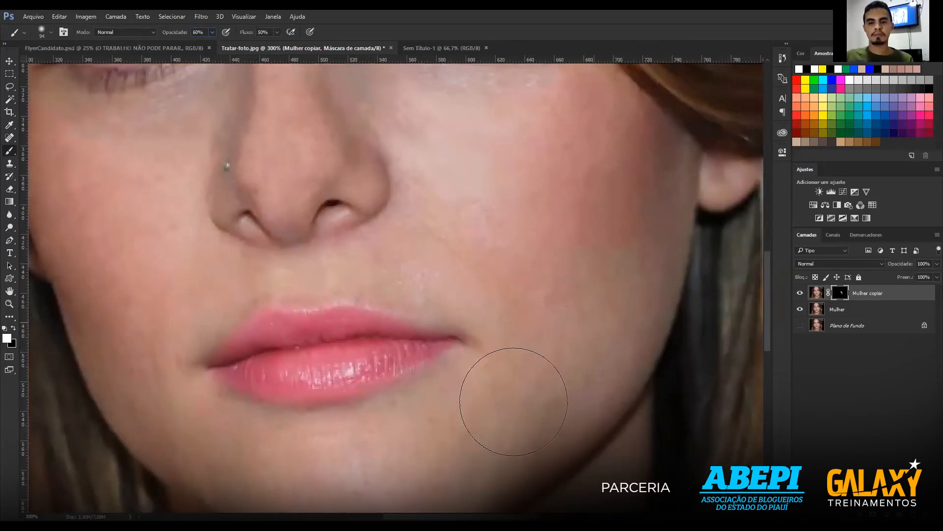
pyautogui.moveTo(522, 322); pyautogui.dragTo(523, 331)
pyautogui.moveTo(526, 255); pyautogui.dragTo(537, 303)
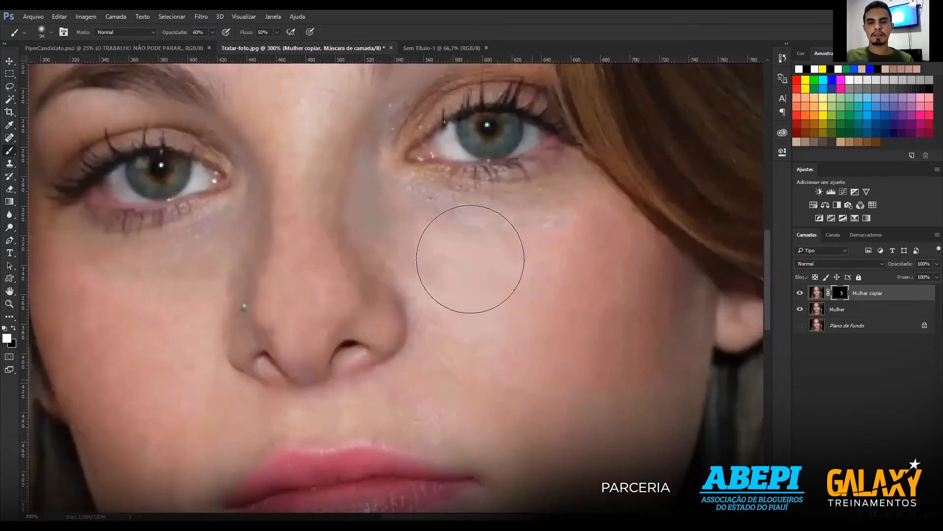
# Paint white on the mask under her left eye and across the outer part of that cheek.
pyautogui.moveTo(593, 310); pyautogui.dragTo(486, 288)
pyautogui.moveTo(556, 225); pyautogui.dragTo(556, 224)
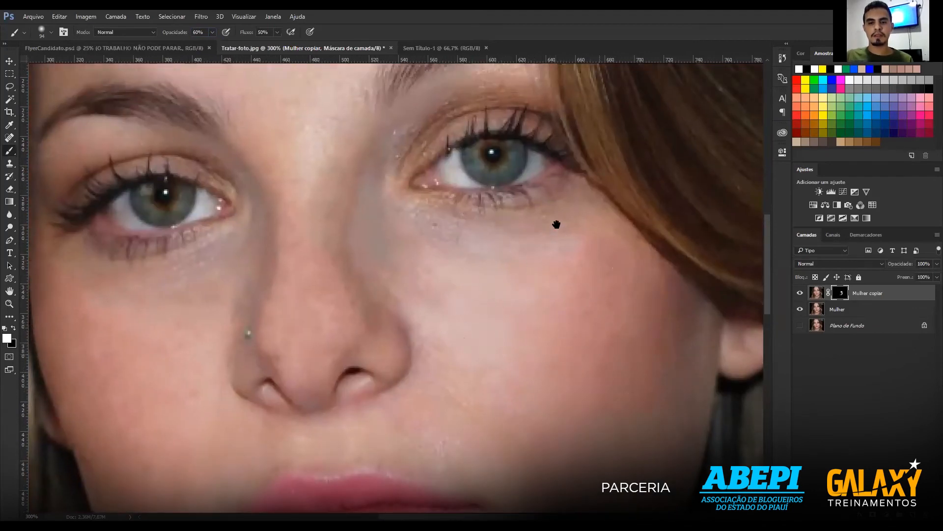
pyautogui.moveTo(598, 356); pyautogui.dragTo(610, 243)
pyautogui.scroll(-3, 609, 243)
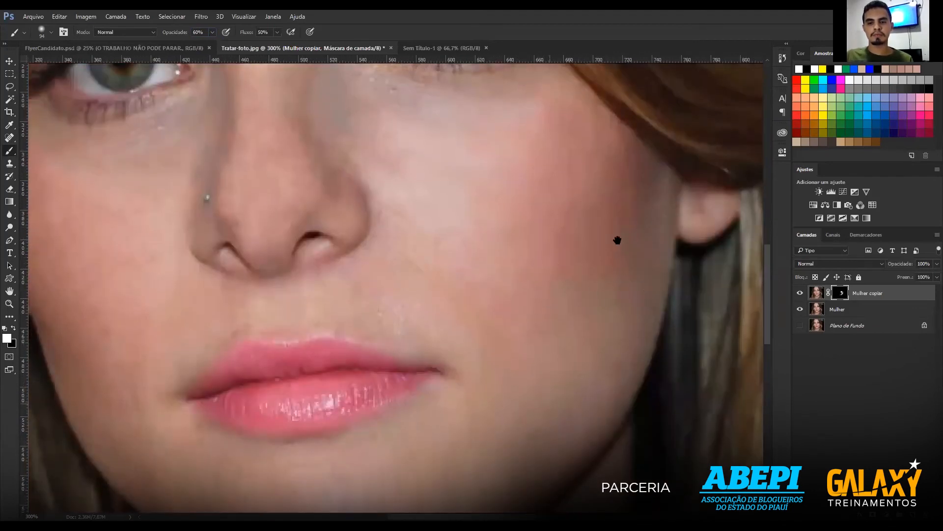
pyautogui.scroll(-3, 617, 238)
pyautogui.scroll(-2, 356, 329)
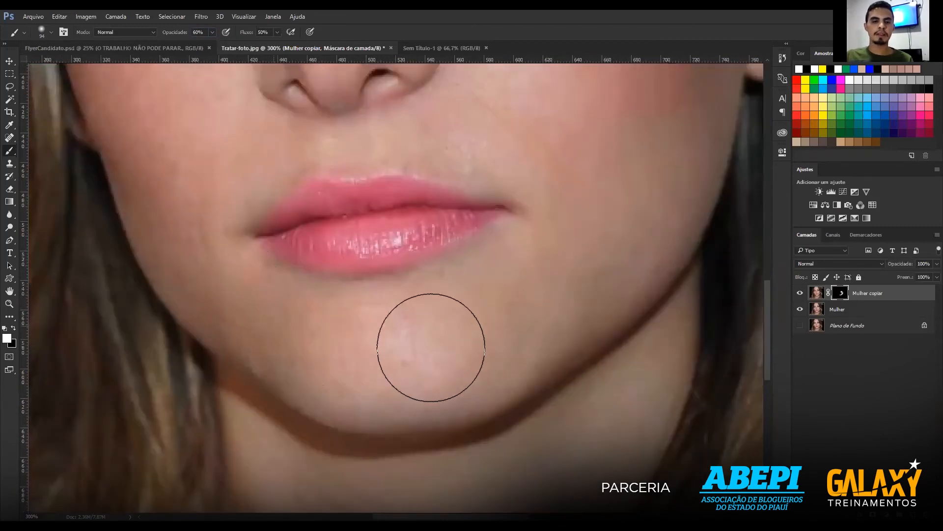
# Paint white on the mask over the chin and her right cheek to reveal the blurred skin.
pyautogui.moveTo(349, 352)
pyautogui.mouseDown()
pyautogui.moveTo(429, 382)
pyautogui.moveTo(381, 349)
pyautogui.moveTo(415, 358)
pyautogui.mouseUp()
pyautogui.moveTo(397, 303); pyautogui.dragTo(414, 309)
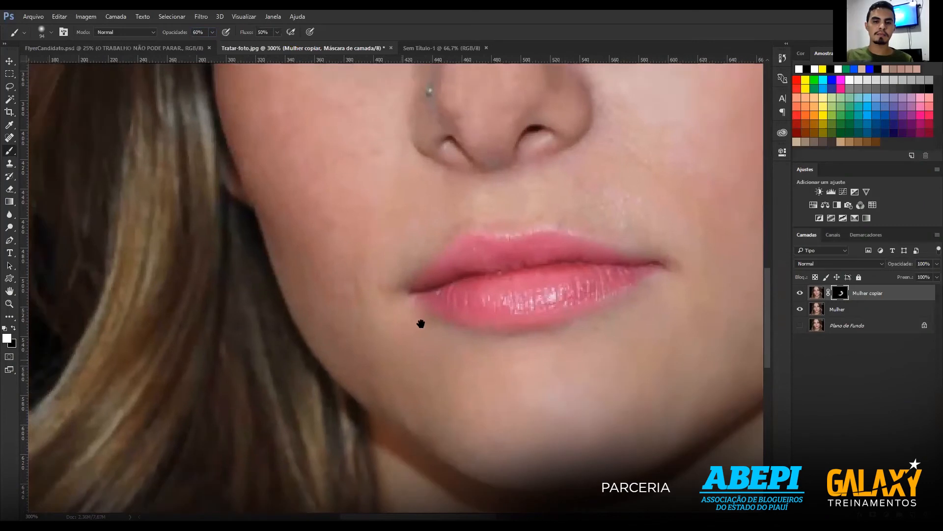
pyautogui.moveTo(417, 349); pyautogui.dragTo(484, 463)
pyautogui.moveTo(379, 221); pyautogui.dragTo(390, 255)
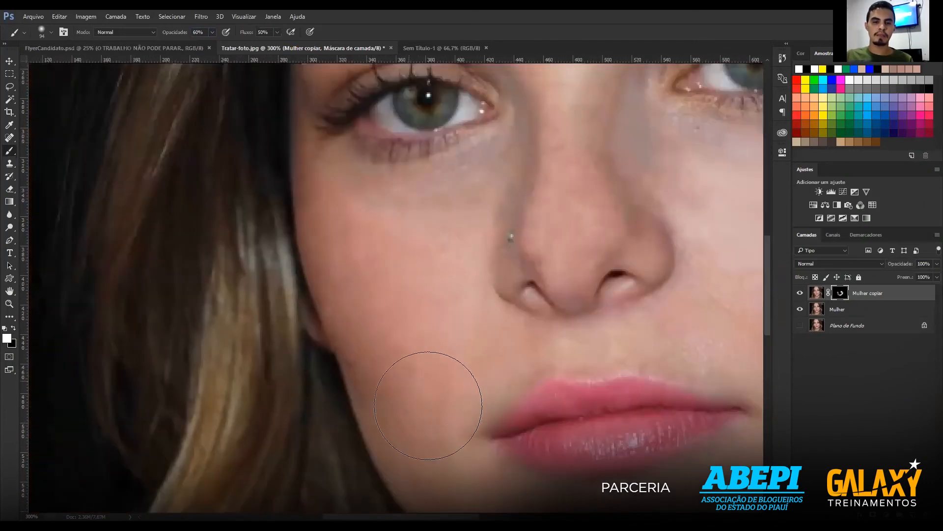
# Reduce the brush to 50 px and paint white on the mask over the forehead.
pyautogui.moveTo(448, 220); pyautogui.dragTo(408, 222)
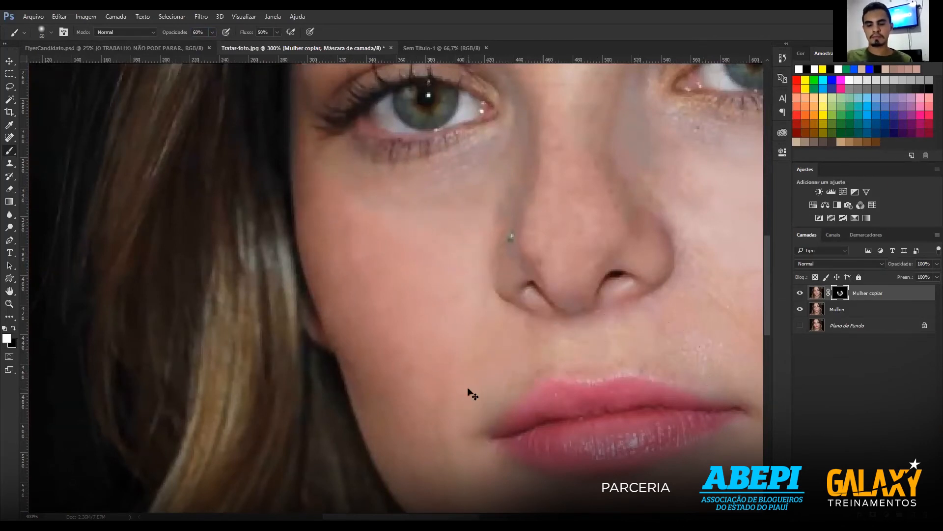
pyautogui.scroll(-1, 471, 392)
pyautogui.scroll(-1, 442, 378)
pyautogui.scroll(-1, 388, 339)
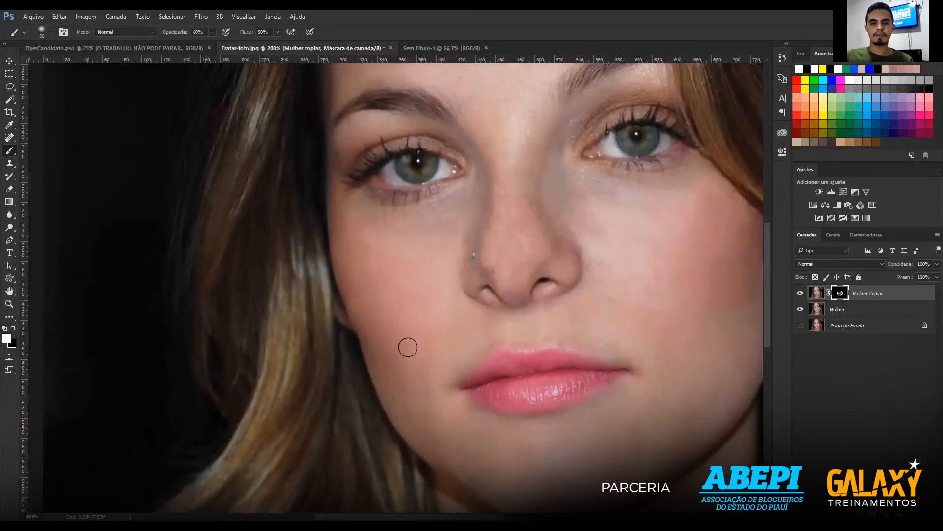
pyautogui.scroll(-3, 408, 347)
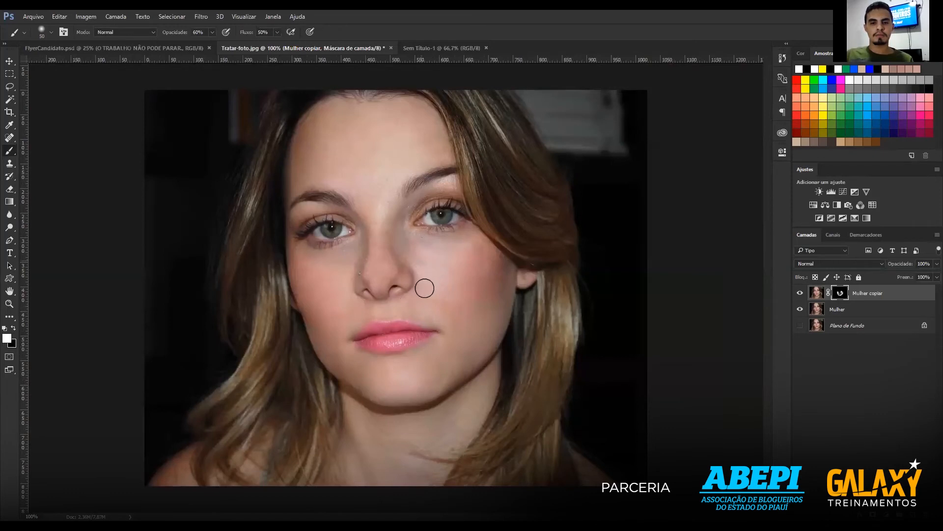
pyautogui.press('space')
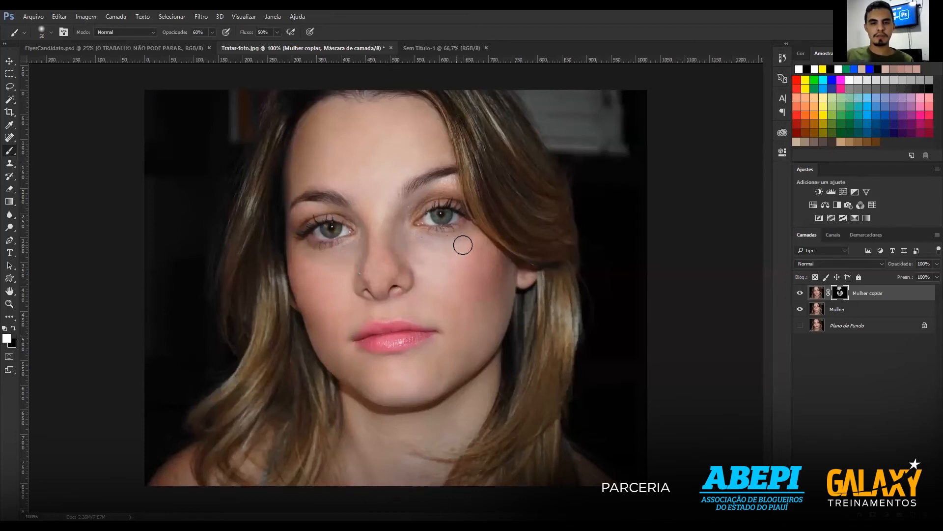
# Set the brush opacity to 30% and its size to 34 px for lighter smoothing around the nose.
pyautogui.moveTo(433, 270); pyautogui.dragTo(443, 272)
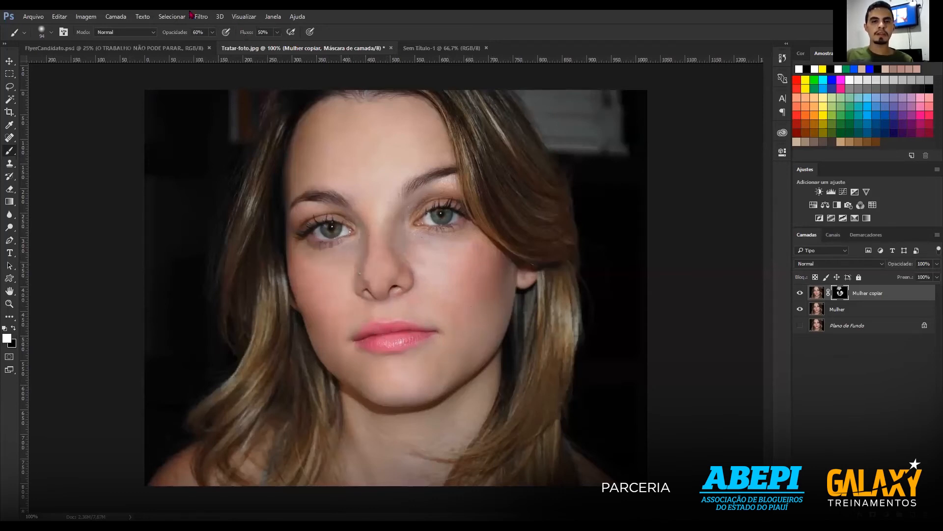
pyautogui.click(199, 45)
pyautogui.click(371, 261)
pyautogui.press('alt')
pyautogui.moveTo(372, 262); pyautogui.dragTo(343, 262)
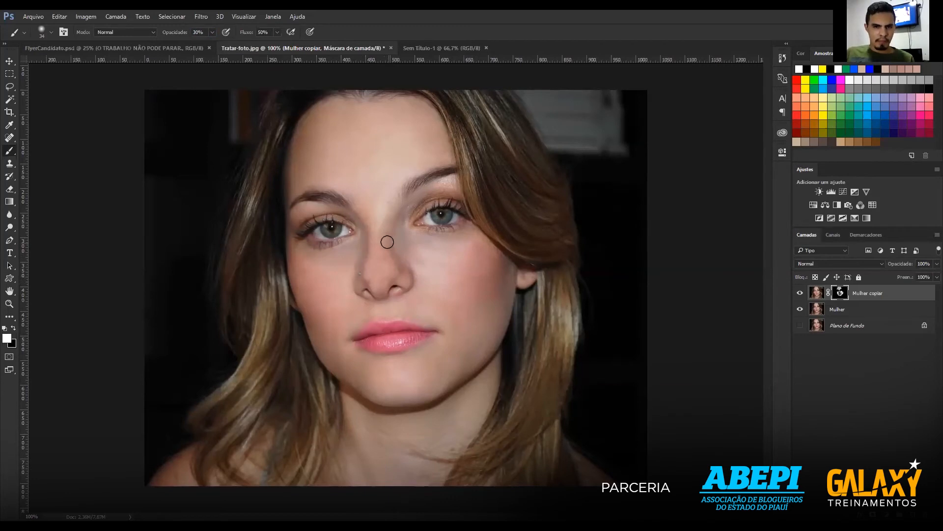
# Toggle the Mulher copiar layer's visibility to compare the skin with and without smoothing, in full view and close up.
pyautogui.click(801, 293)
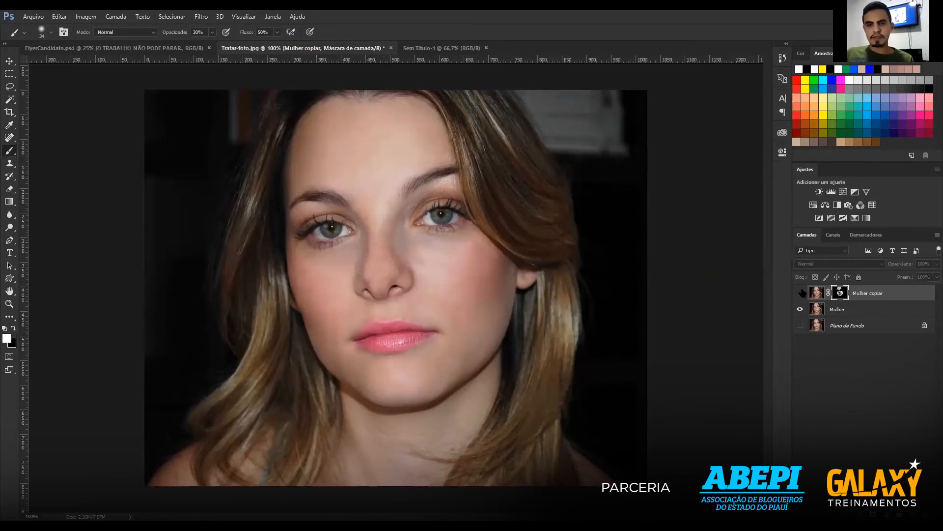
pyautogui.click(801, 293)
pyautogui.click(801, 293)
pyautogui.click(800, 292)
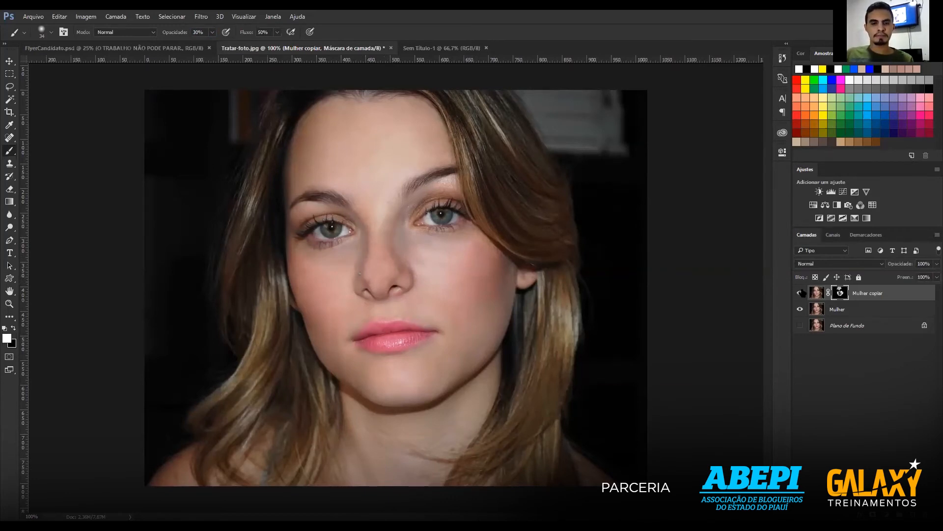
pyautogui.hotkey('ctrl', '+')
pyautogui.hotkey('ctrl', '+')
pyautogui.hotkey('ctrl', '+')
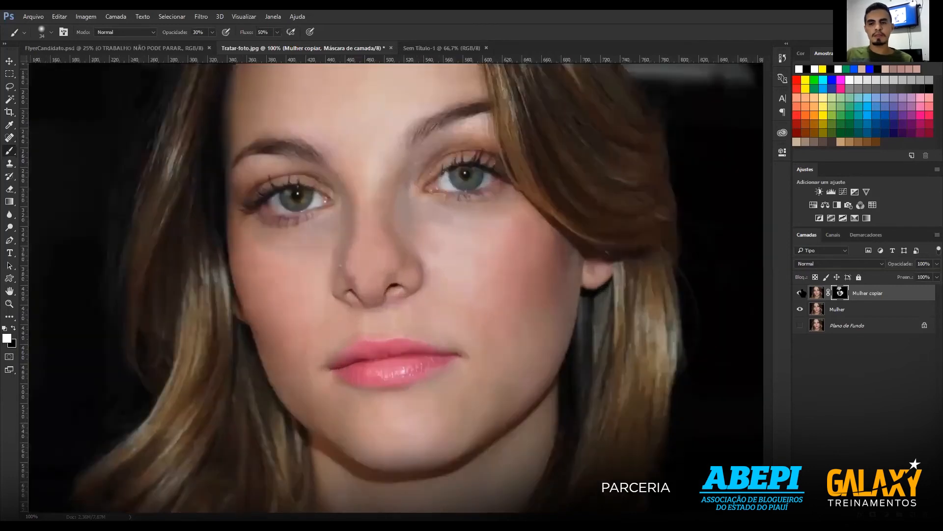
pyautogui.click(801, 293)
pyautogui.click(800, 293)
pyautogui.click(802, 292)
pyautogui.click(801, 293)
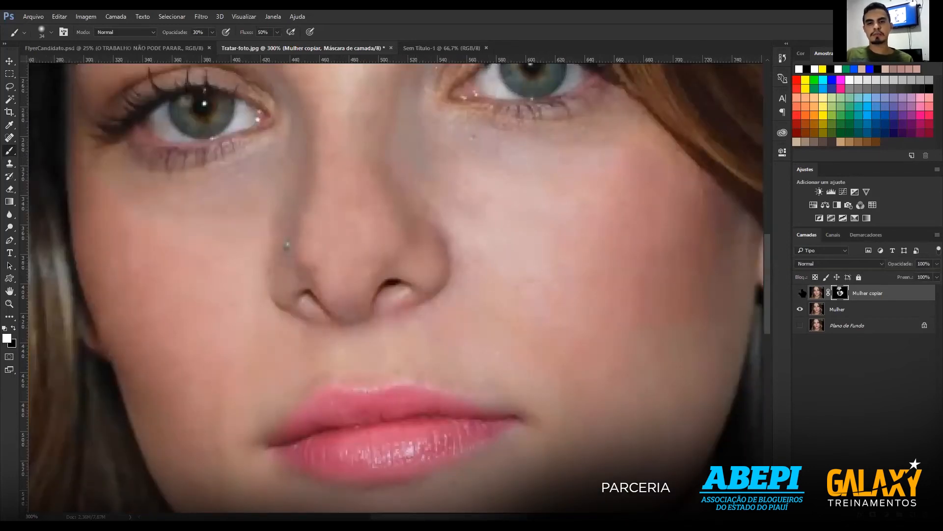
pyautogui.scroll(2, 235, 129)
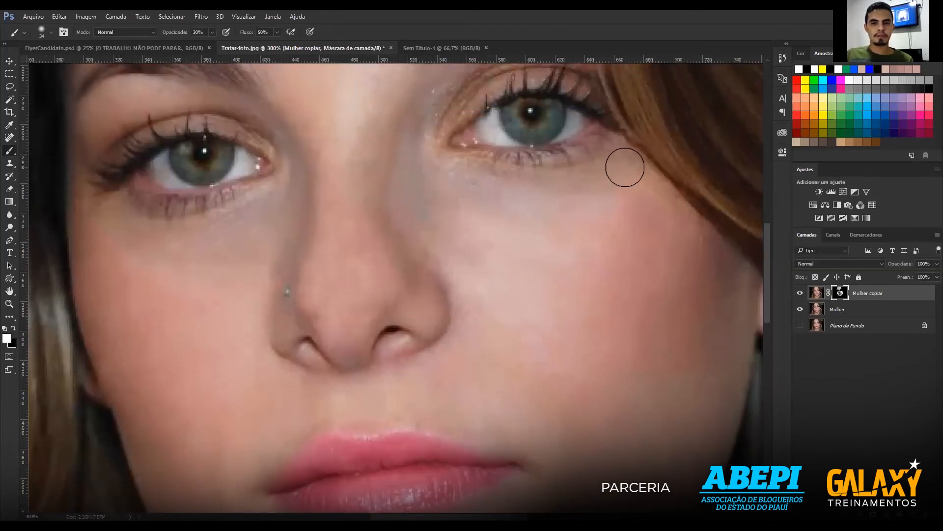
# Reduce the brush to 28 px, set its opacity to 58%, and paint white on the mask over the eyelid beside the hair.
pyautogui.scroll(5, 418, 197)
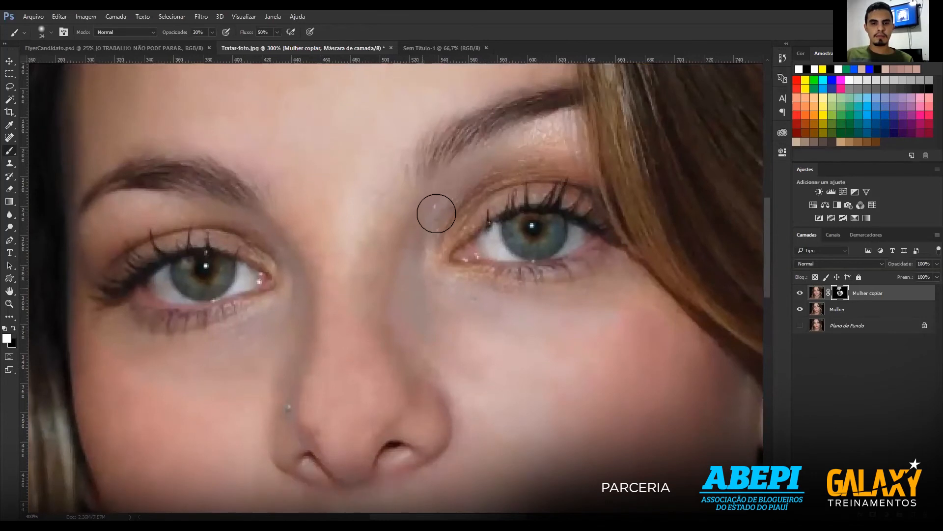
pyautogui.moveTo(434, 224); pyautogui.dragTo(431, 224)
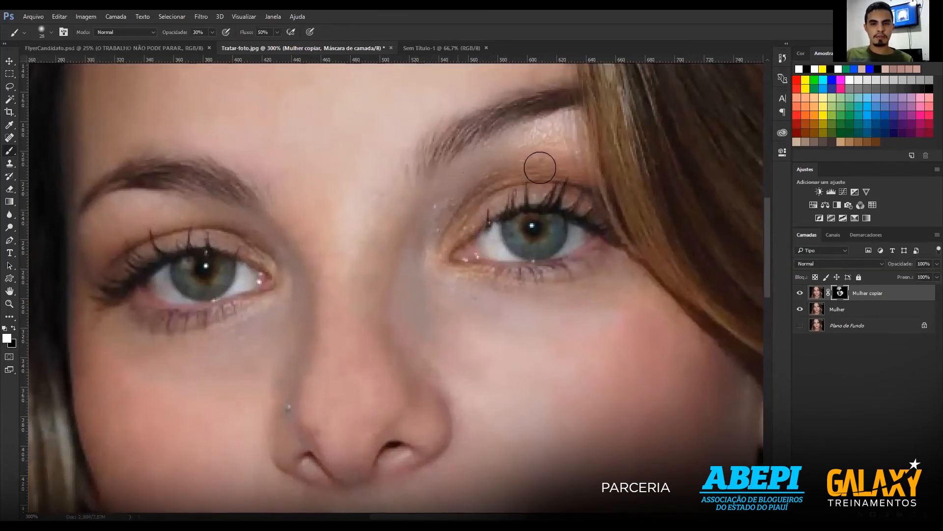
pyautogui.click(213, 33)
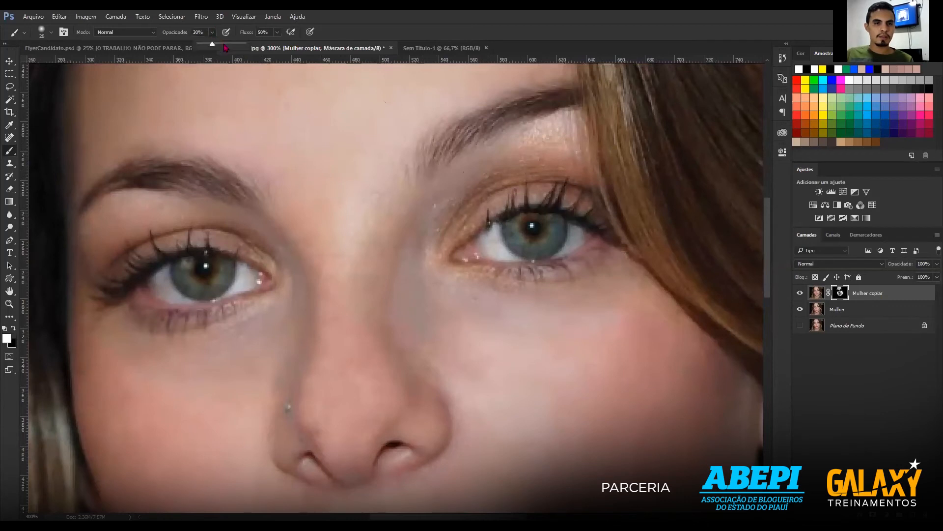
pyautogui.click(508, 158)
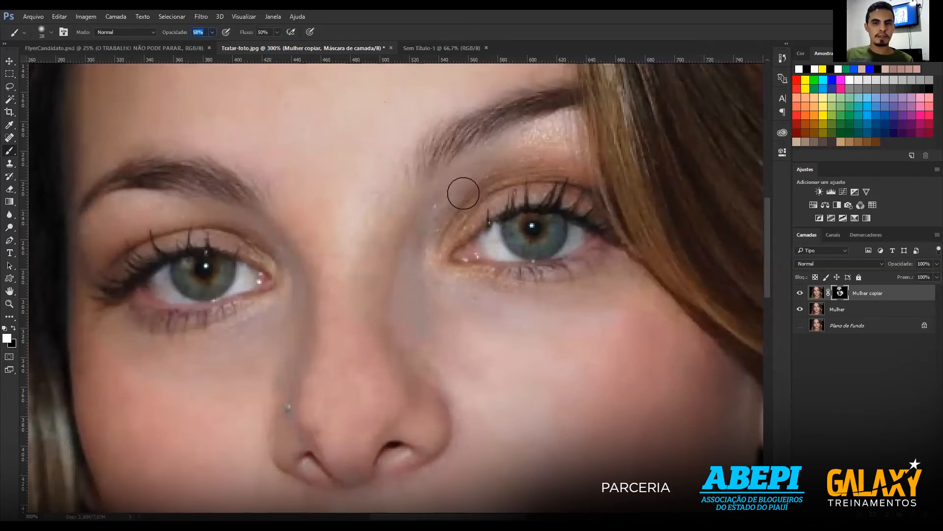
pyautogui.moveTo(530, 144)
pyautogui.mouseDown()
pyautogui.moveTo(512, 156)
pyautogui.moveTo(557, 132)
pyautogui.moveTo(578, 157)
pyautogui.moveTo(508, 166)
pyautogui.moveTo(451, 192)
pyautogui.mouseUp()
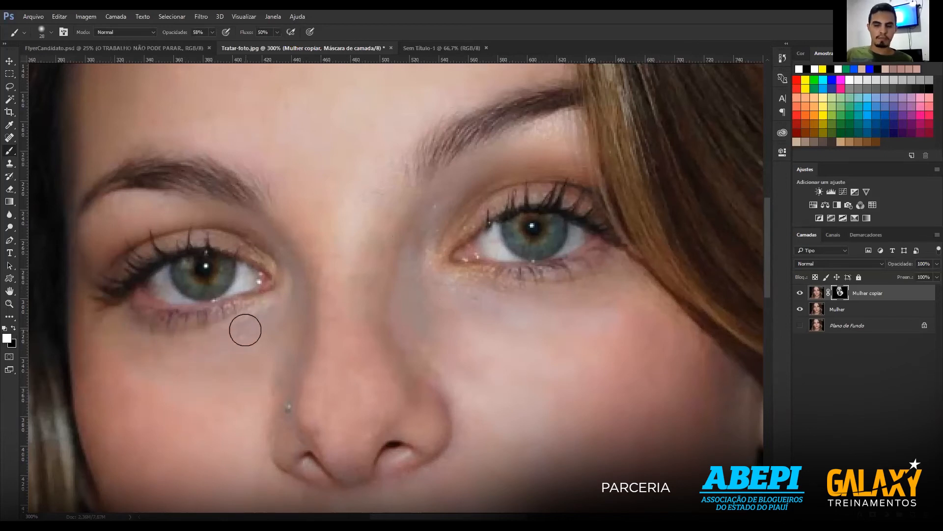
# Hide the Mulher copiar and Mulher layers to view the unretouched Plano de Fundo photo.
pyautogui.hotkey('ctrl', '-')
pyautogui.hotkey('ctrl', '-')
pyautogui.hotkey('ctrl', '-')
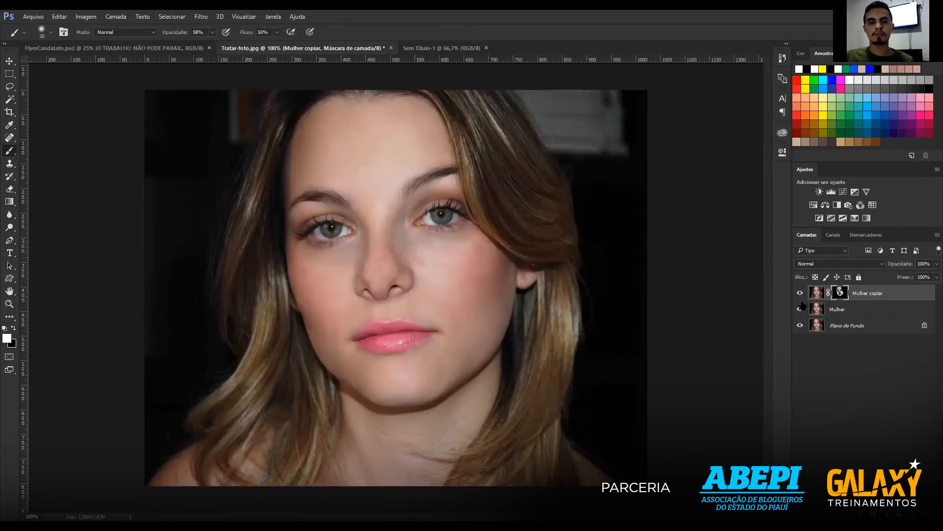
pyautogui.click(800, 293)
pyautogui.click(801, 309)
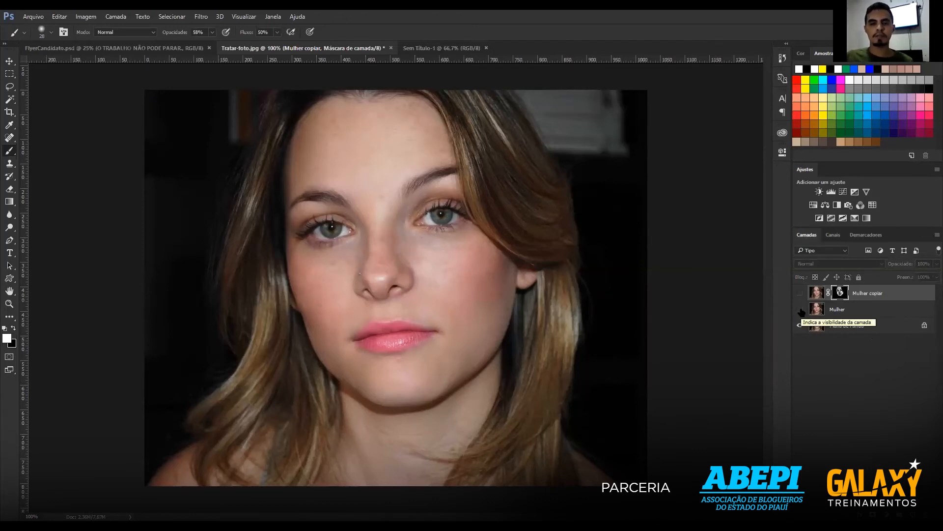
pyautogui.hotkey('ctrl', '+')
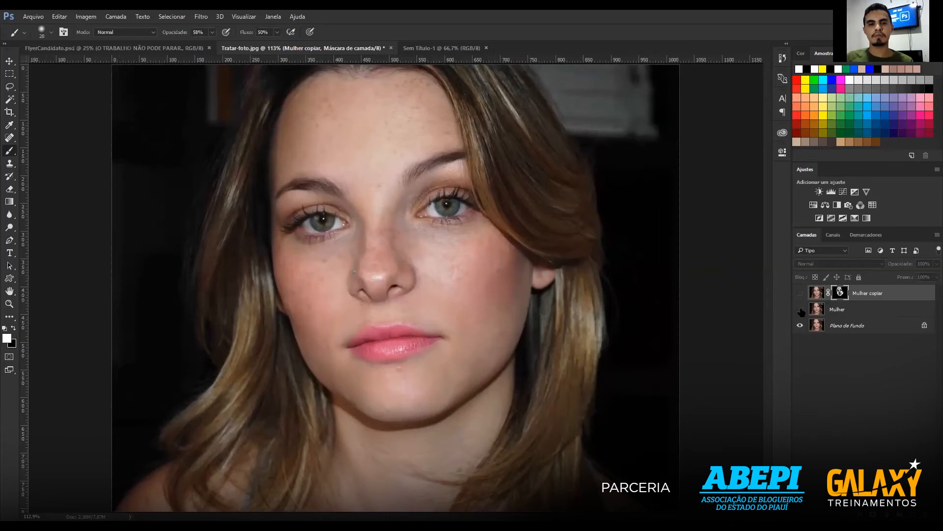
# Toggle the Mulher layer repeatedly to compare the healed skin with the original, ending with Mulher and Mulher copiar both visible.
pyautogui.click(801, 310)
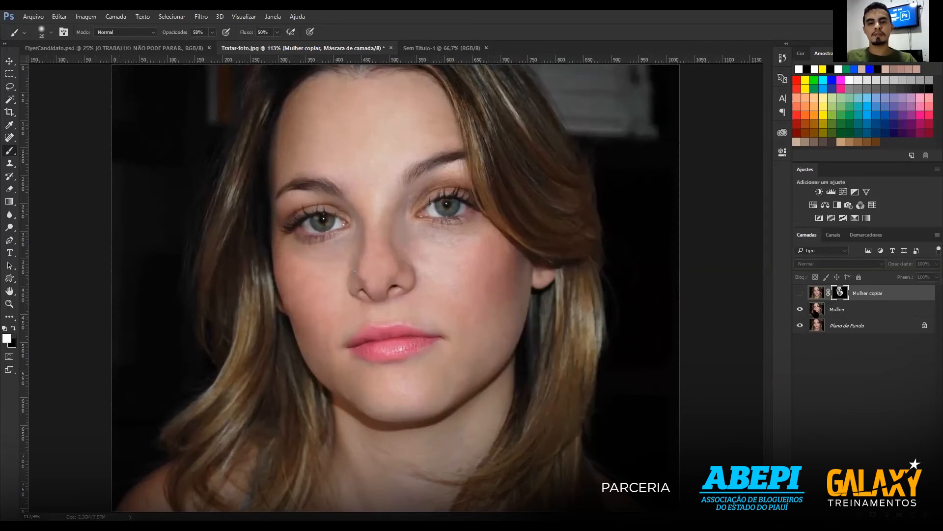
pyautogui.click(802, 311)
pyautogui.click(802, 311)
pyautogui.click(802, 310)
pyautogui.click(801, 311)
pyautogui.click(802, 311)
pyautogui.click(801, 311)
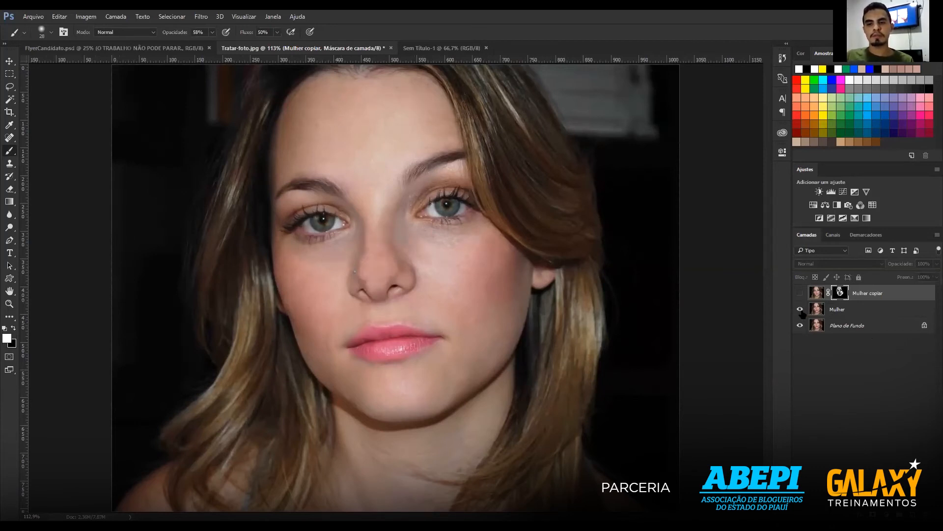
pyautogui.click(800, 294)
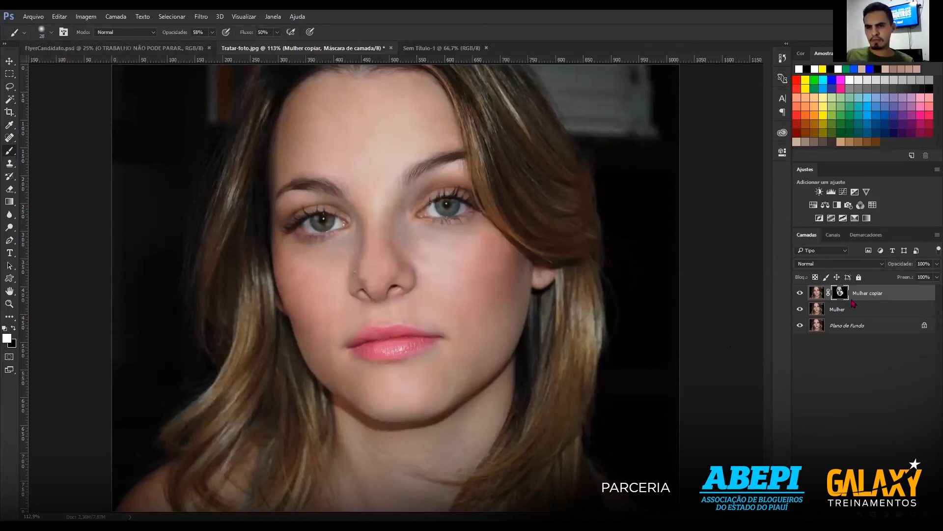
# Set the brush to 308 px with 100% flow and try a white dab at 58% opacity on a new layer.
pyautogui.click(823, 293)
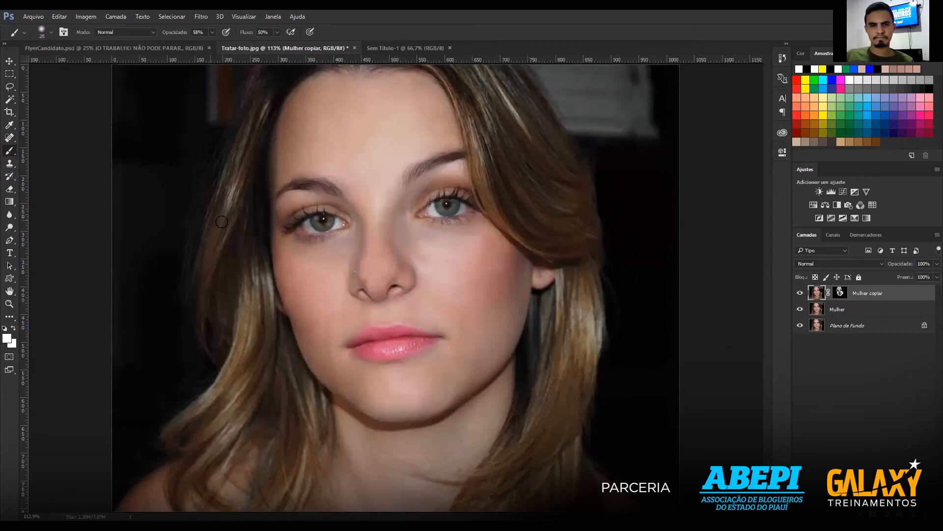
pyautogui.moveTo(200, 218); pyautogui.dragTo(287, 214)
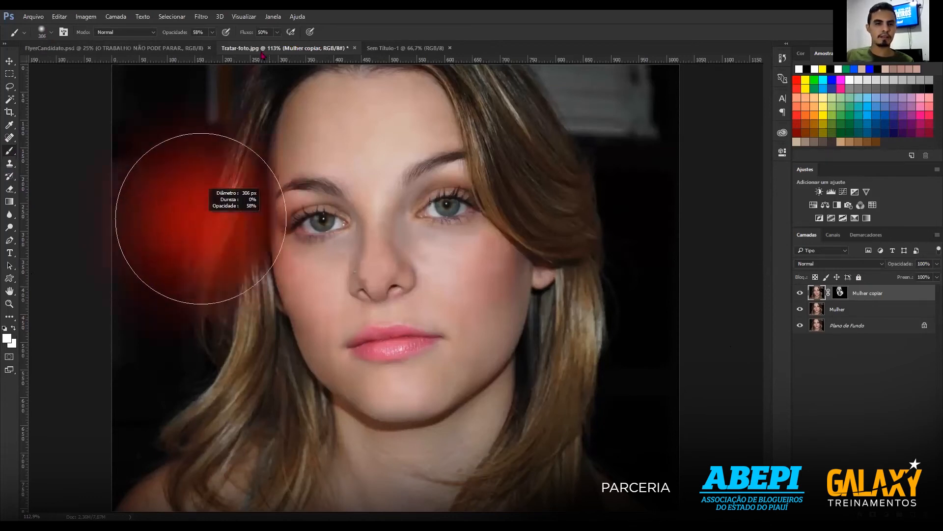
pyautogui.click(278, 33)
pyautogui.moveTo(277, 45); pyautogui.dragTo(301, 44)
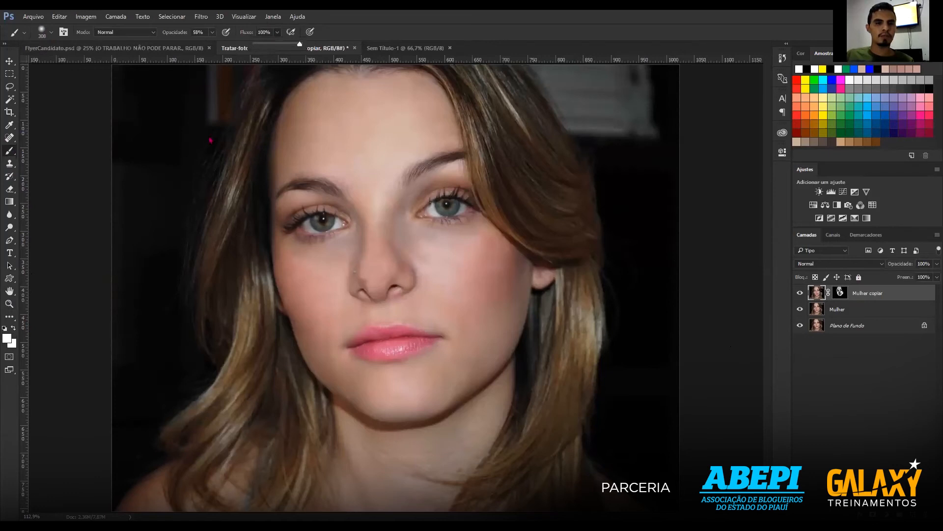
pyautogui.click(475, 279)
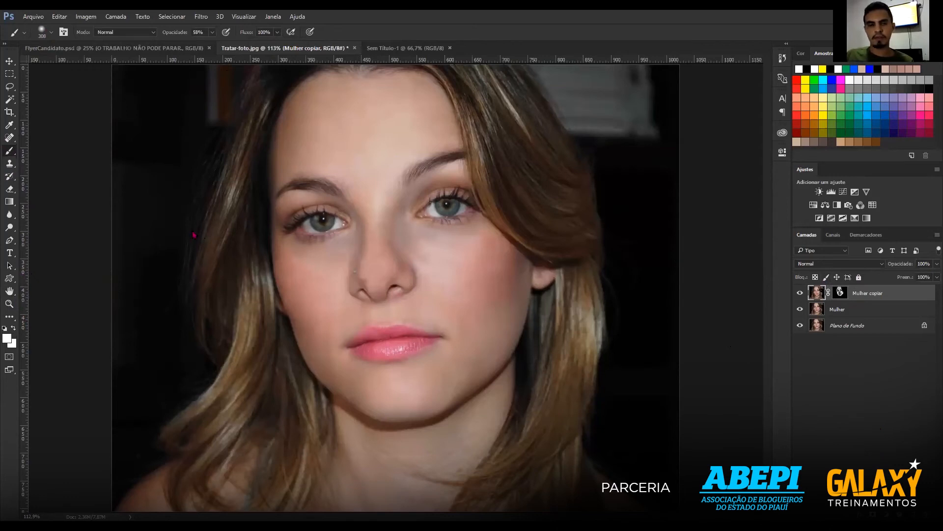
pyautogui.hotkey('ctrl', 'shift', 'alt', 'n')
pyautogui.click(198, 210)
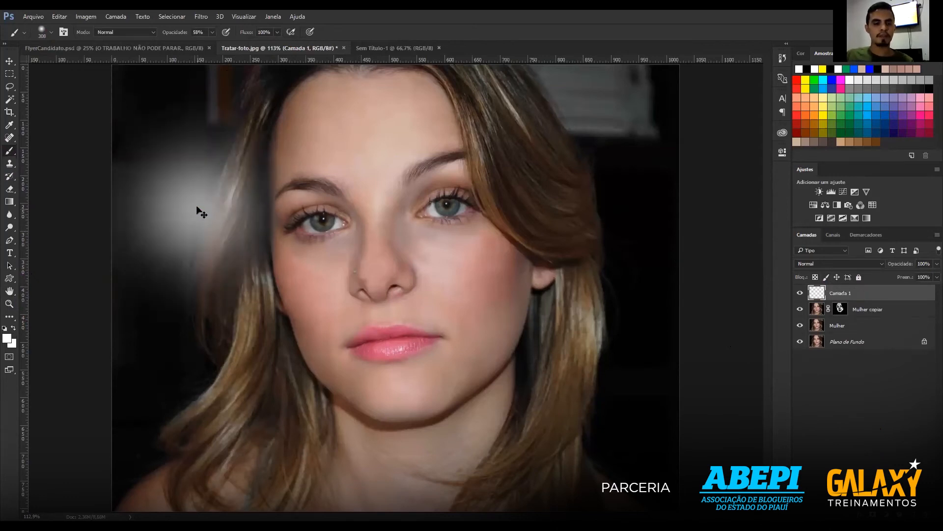
pyautogui.hotkey('ctrl', 'z')
# Set the brush to 50% flow and 100% opacity, and try a white dab on the new layer.
pyautogui.click(264, 32)
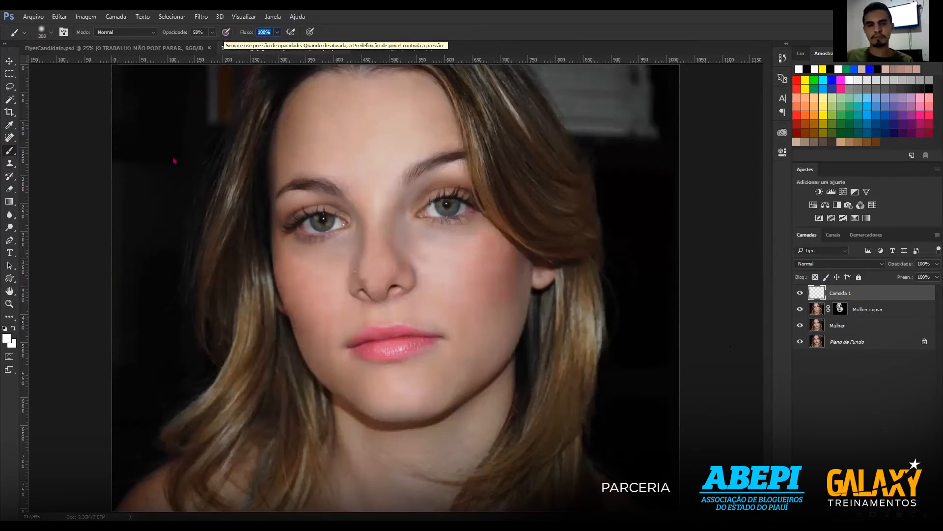
pyautogui.write('50')
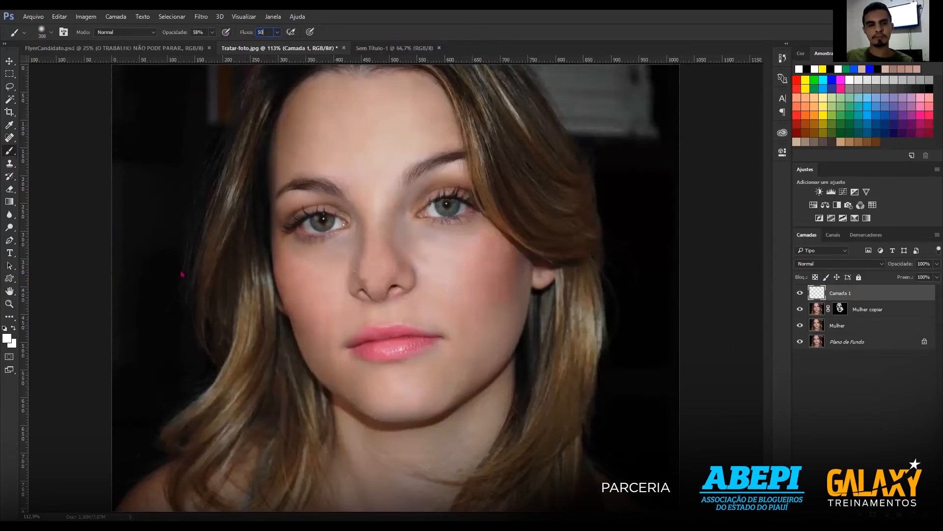
pyautogui.click(212, 32)
pyautogui.moveTo(212, 44); pyautogui.dragTo(233, 45)
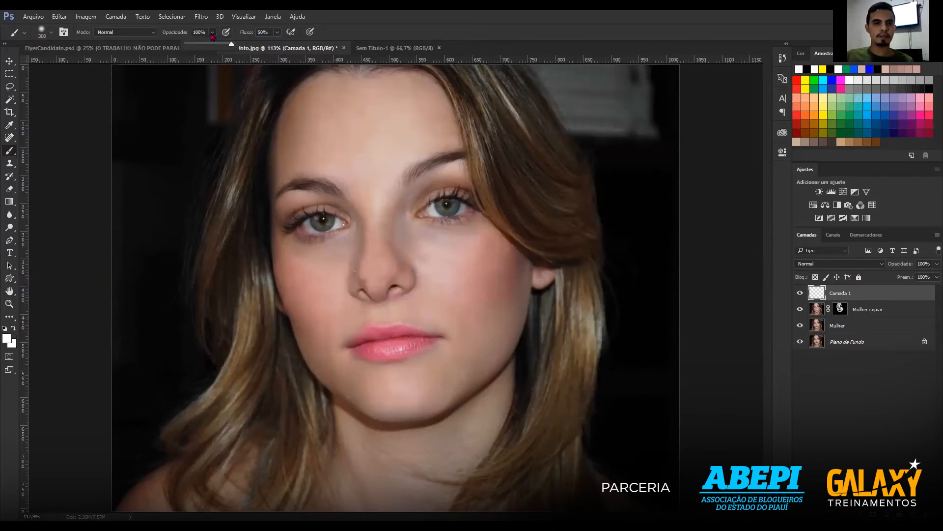
pyautogui.click(189, 253)
pyautogui.click(190, 251)
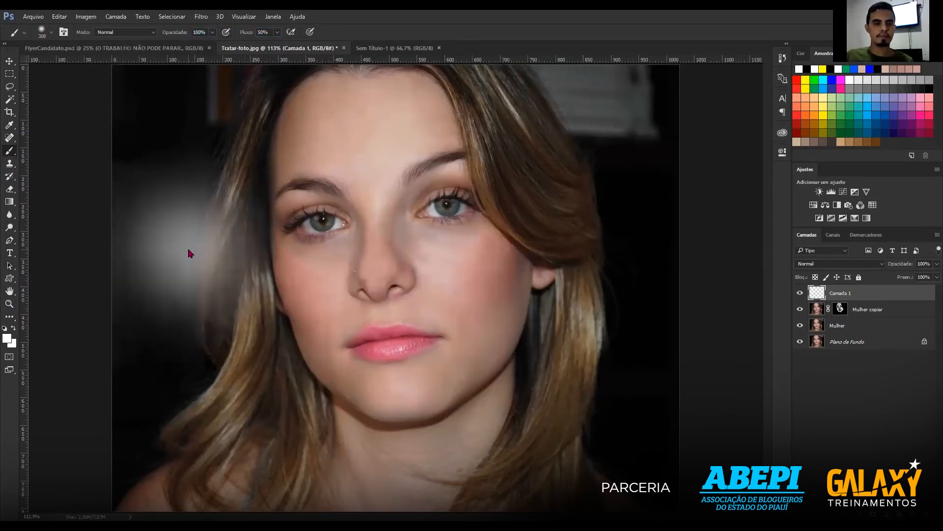
pyautogui.hotkey('ctrl', 'z')
# Raise the brush flow to 100% and try a full-strength white dab beside the hair.
pyautogui.click(277, 33)
pyautogui.moveTo(276, 44); pyautogui.dragTo(300, 44)
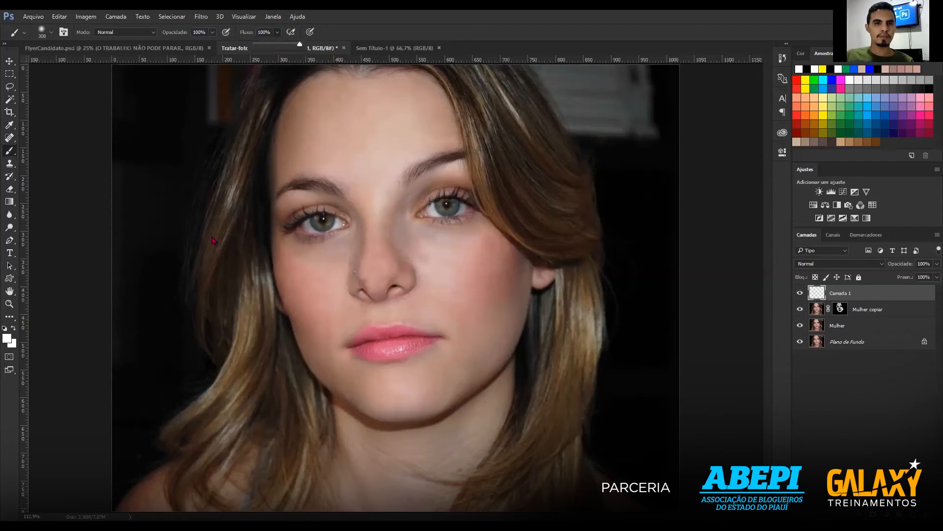
pyautogui.click(189, 253)
pyautogui.click(189, 253)
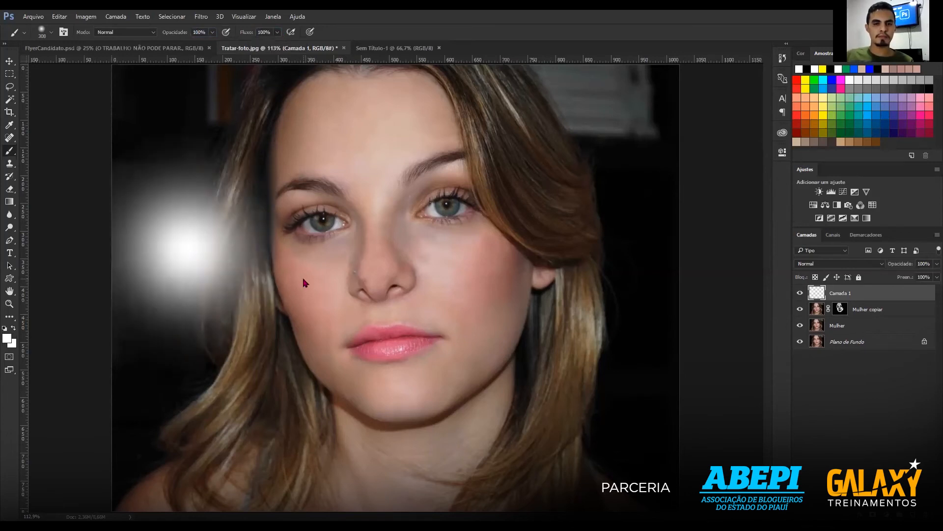
pyautogui.hotkey('ctrl', 'z')
# Set the brush flow to 50% for one more trial dab, then delete the test layer and reselect the Mulher copiar mask.
pyautogui.moveTo(271, 33); pyautogui.dragTo(232, 36)
pyautogui.write('50')
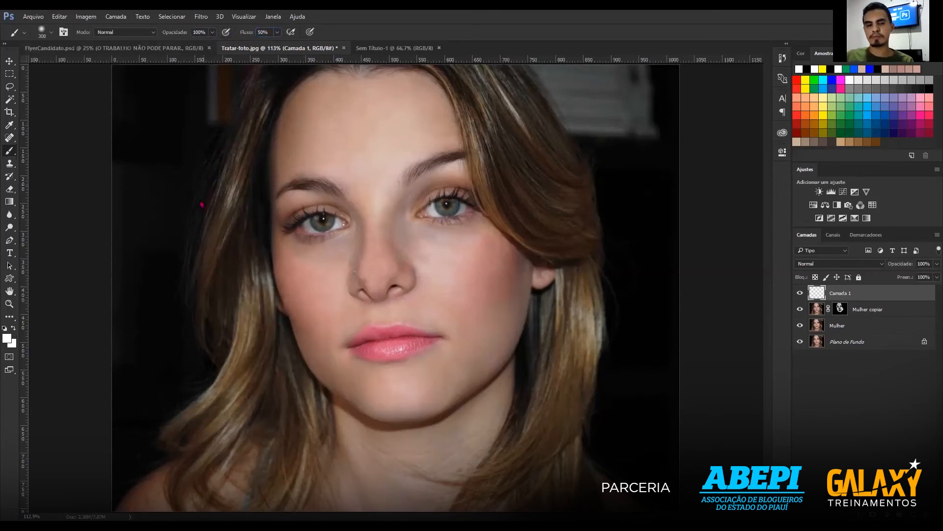
pyautogui.click(195, 244)
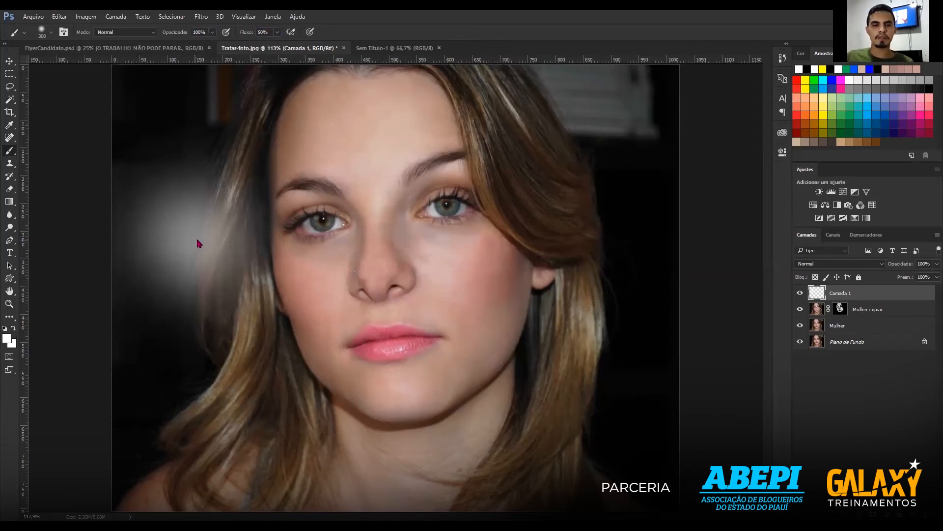
pyautogui.hotkey('ctrl', 'z')
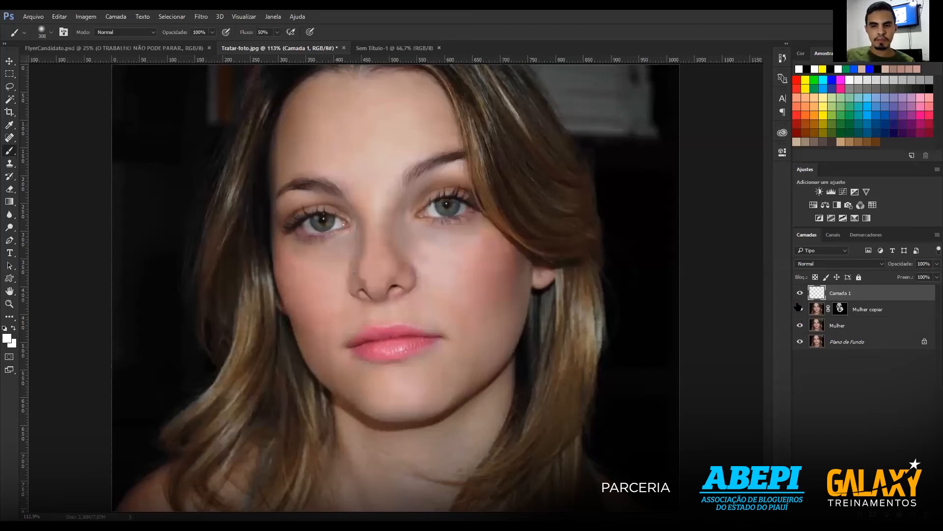
pyautogui.press('Delete')
pyautogui.click(840, 294)
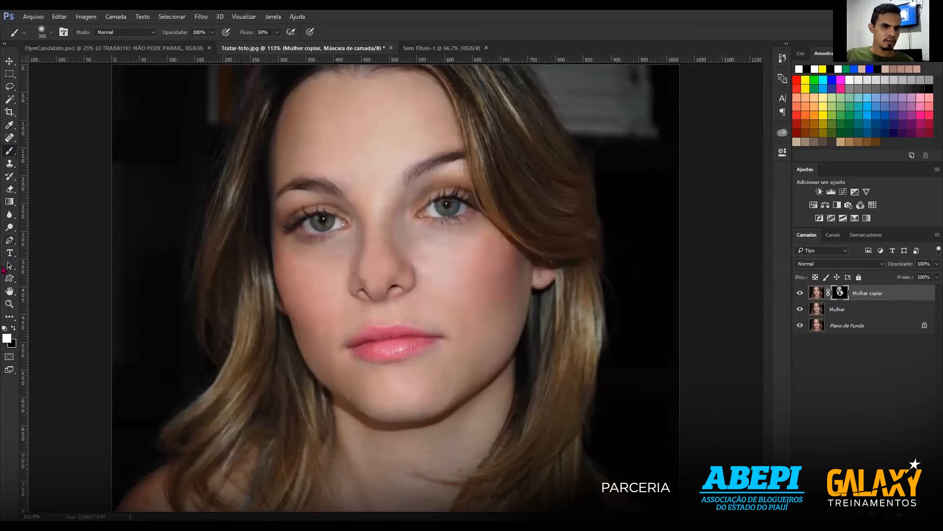
# Draw a white rectangle about 523 by 523 px over the face and shift it slightly up towards the darker hair side.
pyautogui.click(11, 280)
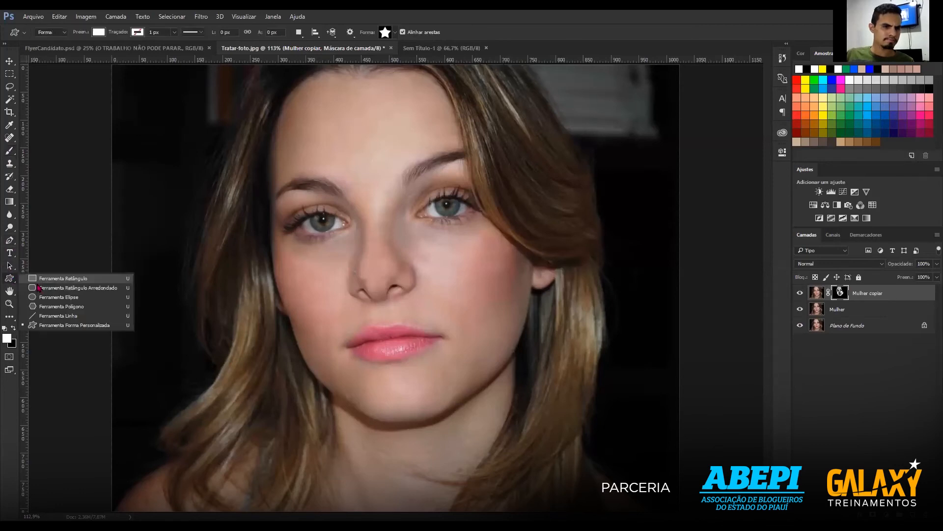
pyautogui.click(54, 278)
pyautogui.moveTo(276, 183); pyautogui.dragTo(560, 442)
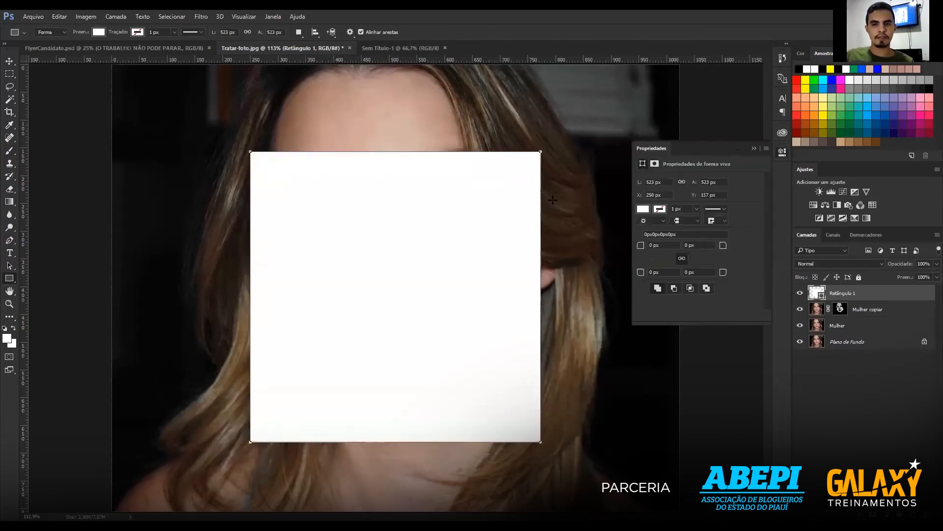
pyautogui.press('v')
pyautogui.click(754, 148)
pyautogui.moveTo(385, 295)
pyautogui.mouseDown()
pyautogui.moveTo(360, 276)
pyautogui.moveTo(369, 286)
pyautogui.mouseUp()
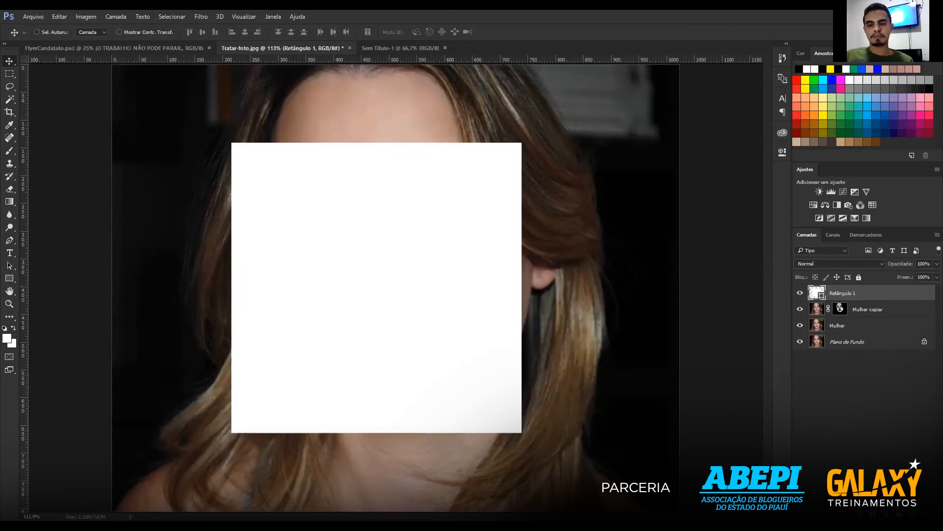
# Add a layer mask to Retângulo 1 and activate the Brush with black as the foreground colour.
pyautogui.click(873, 514)
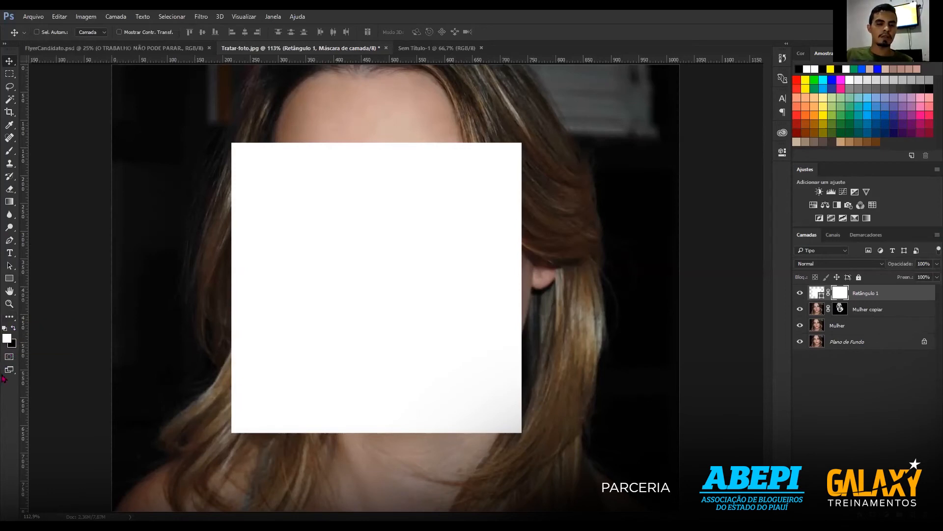
pyautogui.click(14, 330)
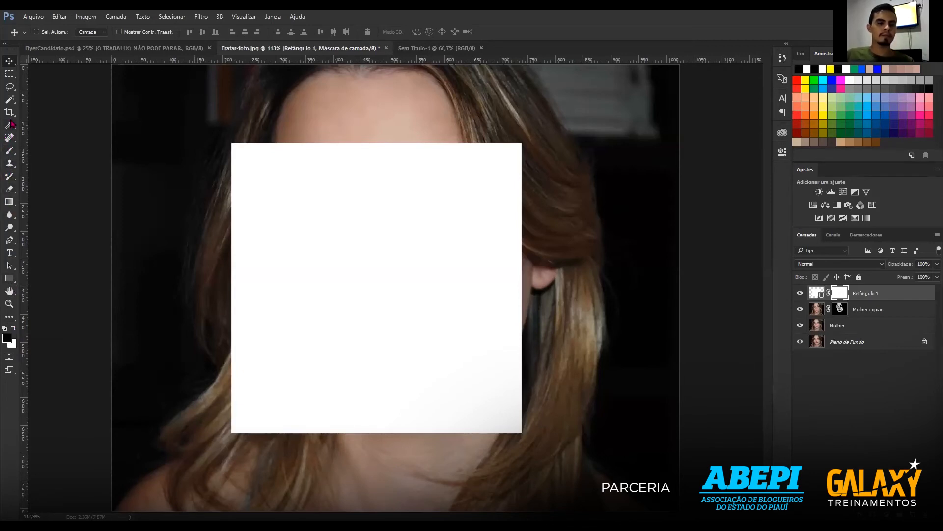
pyautogui.click(10, 150)
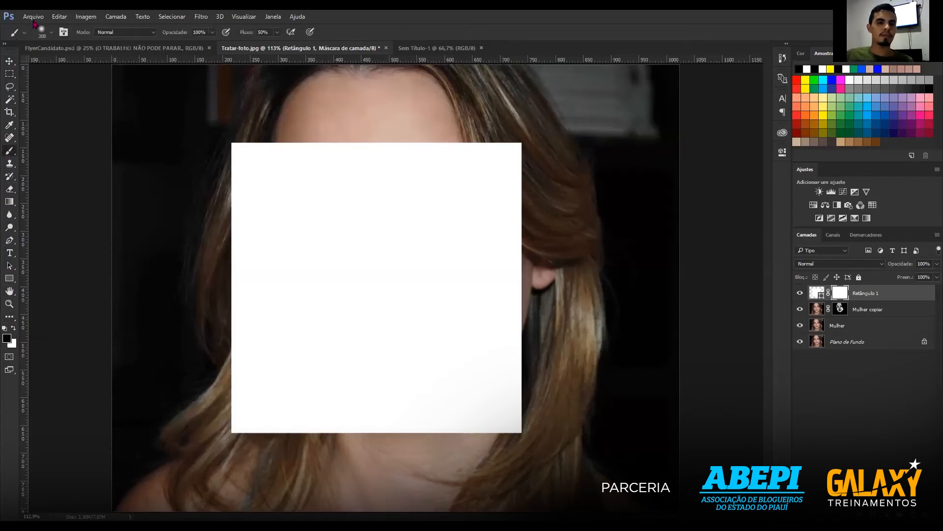
# Choose the 95 px leaf-shaped brush tip and raise the brush flow to 100%.
pyautogui.click(51, 32)
pyautogui.scroll(-3, 101, 174)
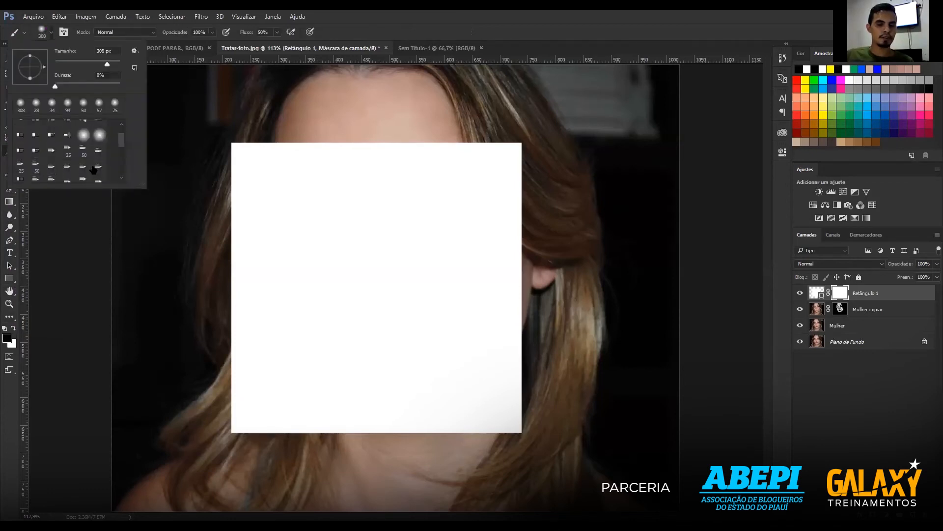
pyautogui.click(65, 137)
pyautogui.scroll(-5, 59, 142)
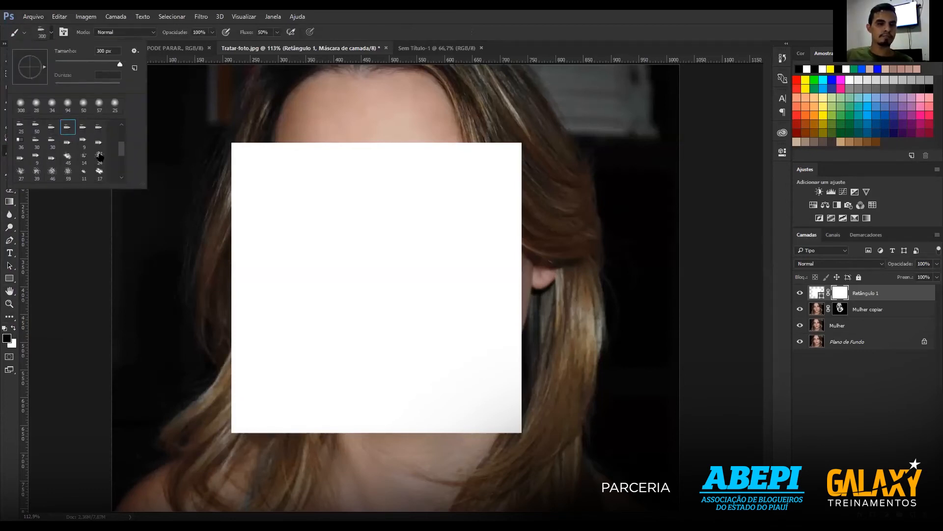
pyautogui.scroll(-1, 51, 158)
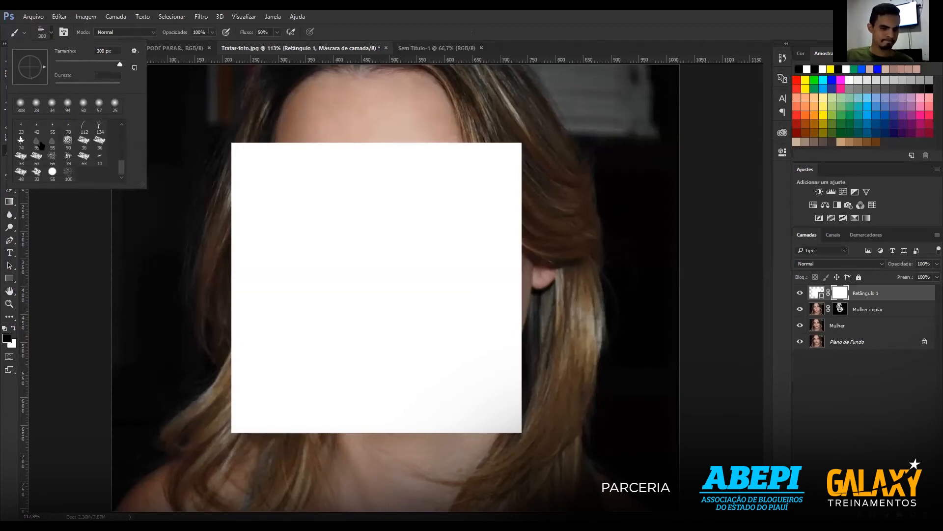
pyautogui.click(37, 141)
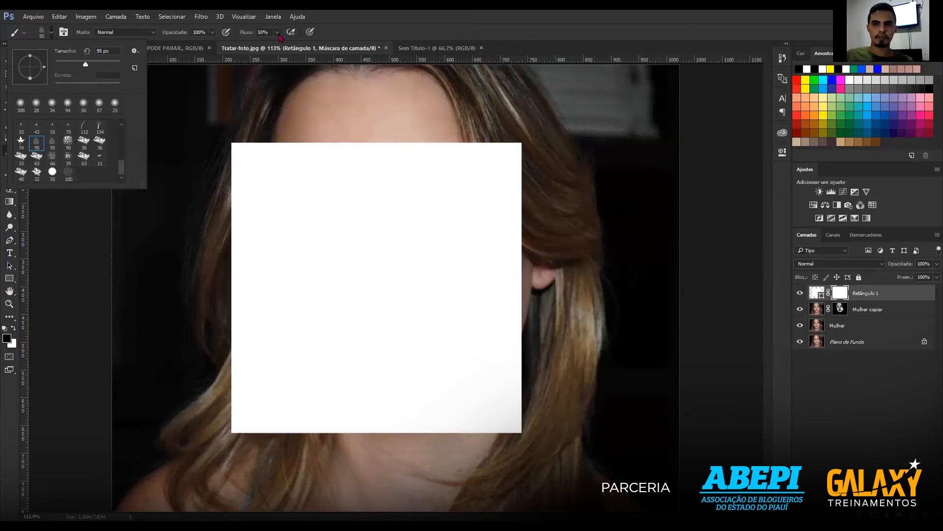
pyautogui.moveTo(278, 34); pyautogui.dragTo(300, 44)
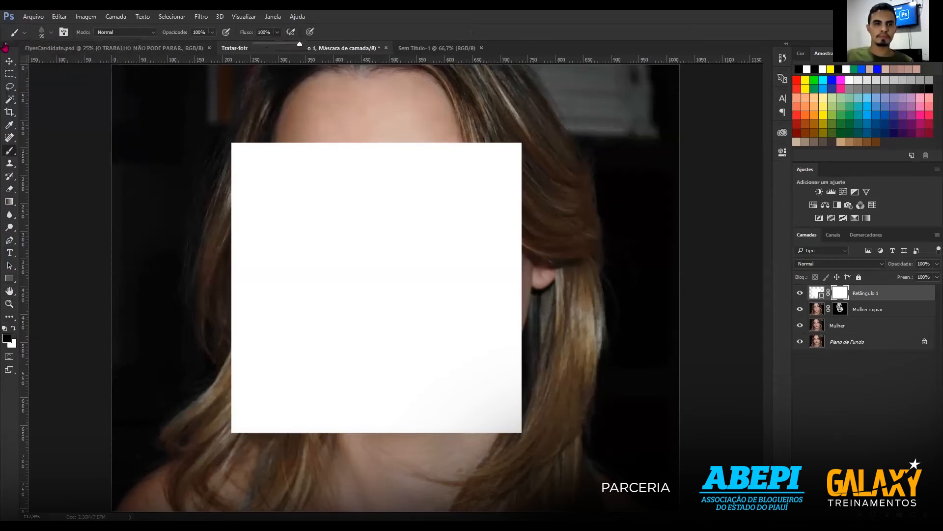
pyautogui.click(49, 33)
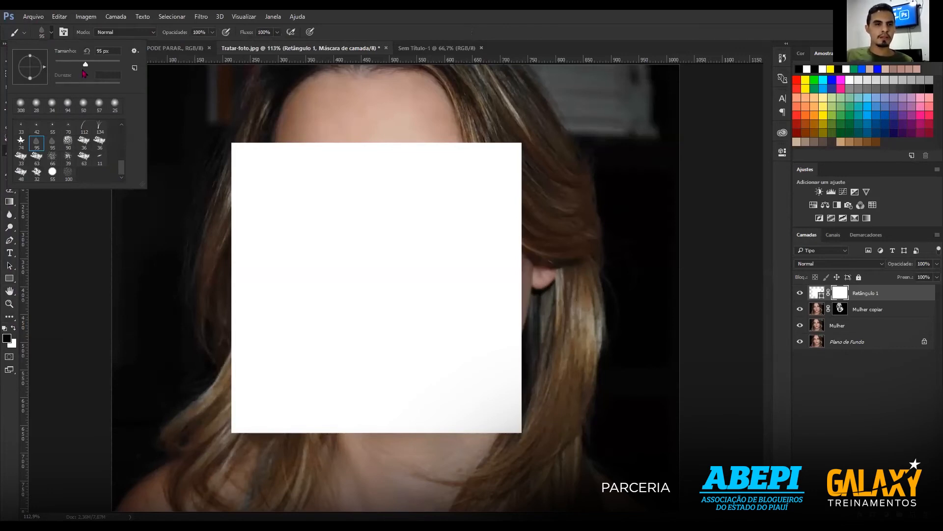
pyautogui.press('Return')
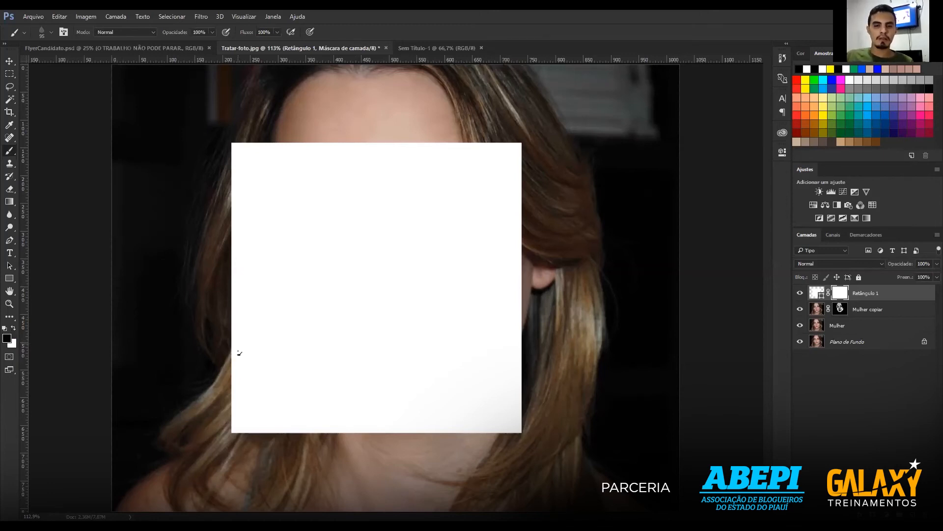
# Enlarge the leaf brush to 501 px and stamp overlapping black leaves across the Retângulo 1 mask.
pyautogui.moveTo(275, 316); pyautogui.dragTo(405, 311)
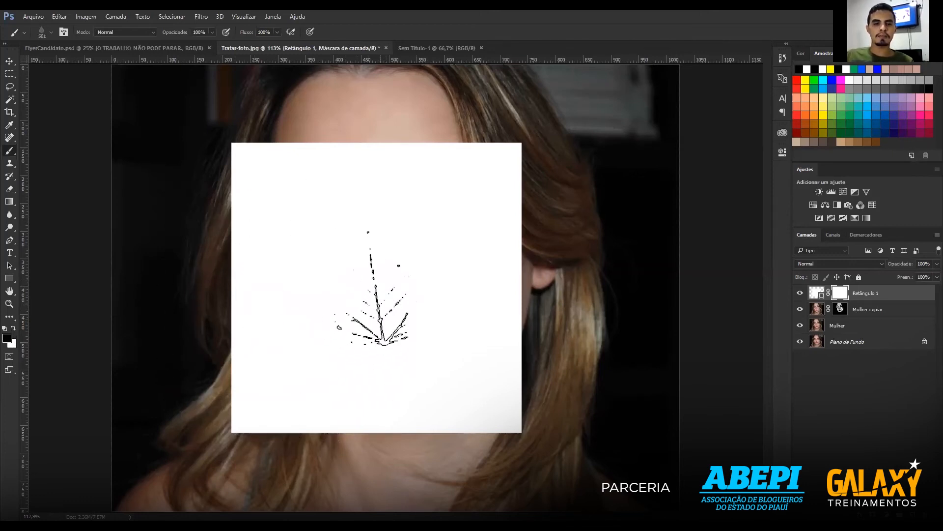
pyautogui.click(377, 285)
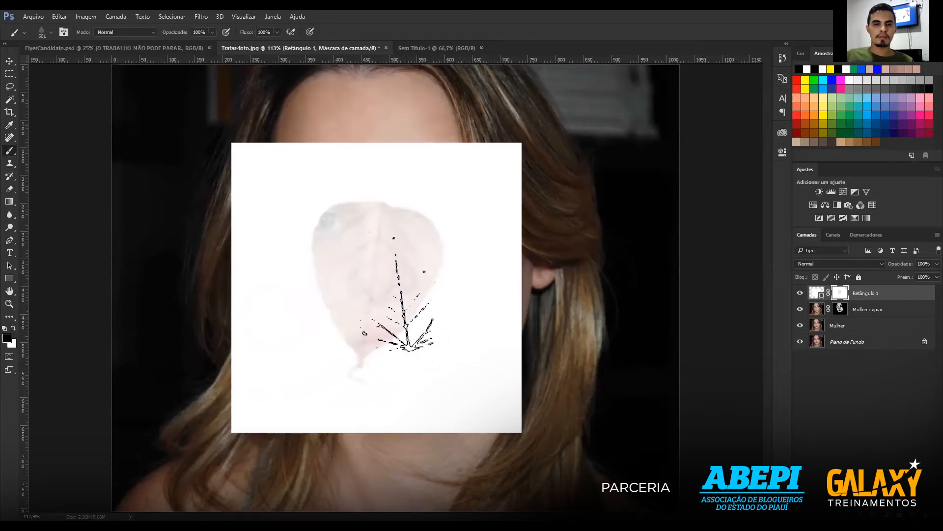
pyautogui.moveTo(394, 304); pyautogui.dragTo(401, 289)
pyautogui.click(407, 309)
pyautogui.click(407, 310)
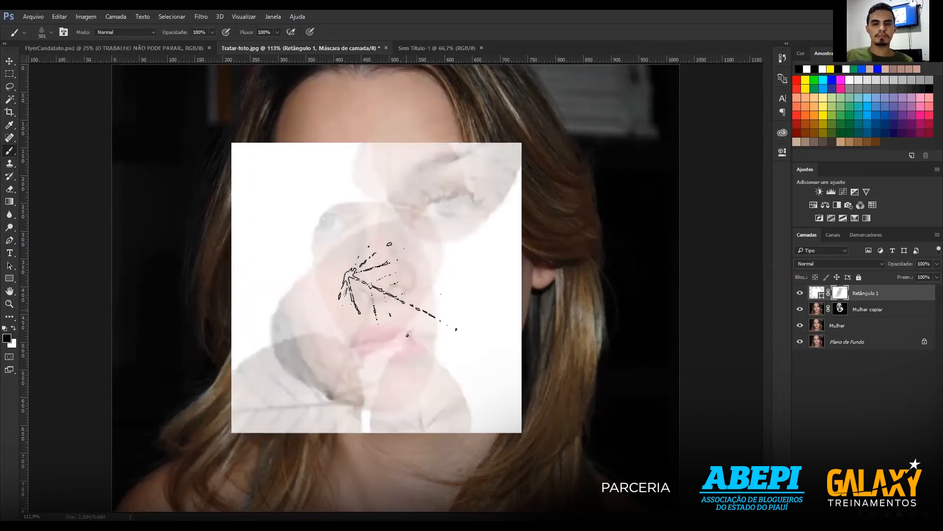
pyautogui.click(406, 310)
pyautogui.click(412, 322)
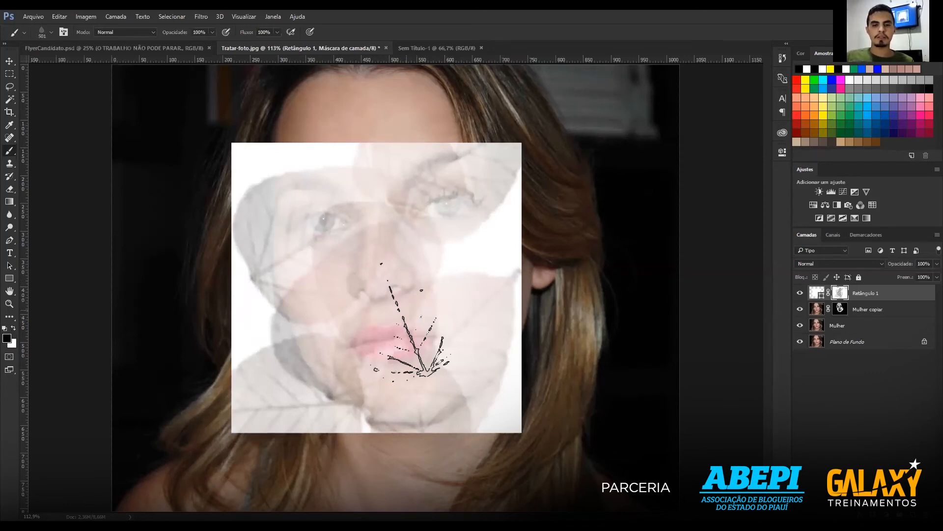
# Undo all the leaf stamps on the Retângulo 1 mask.
pyautogui.hotkey('ctrl', 'z')
pyautogui.hotkey('ctrl', 'z')
pyautogui.hotkey('ctrl', 'z')
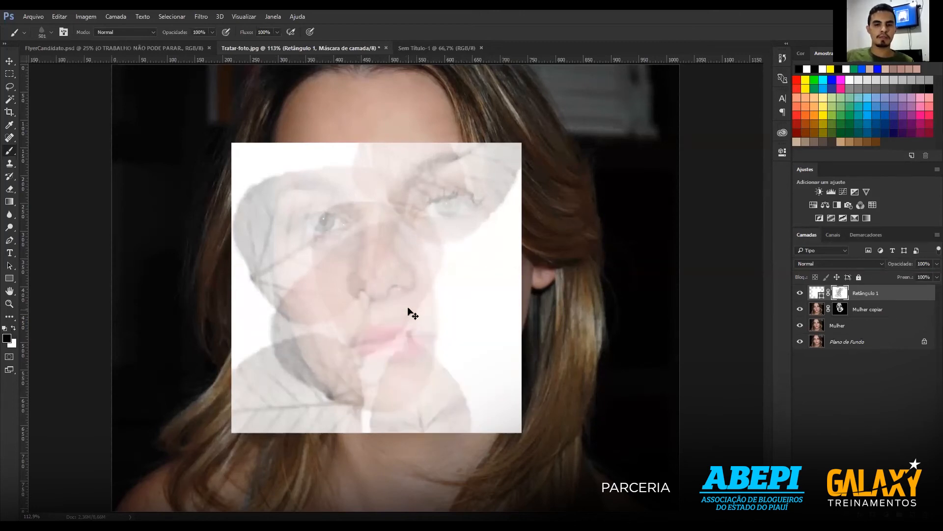
pyautogui.hotkey('ctrl', 'z')
pyautogui.hotkey('ctrl', 'z')
pyautogui.hotkey('ctrl', 'z')
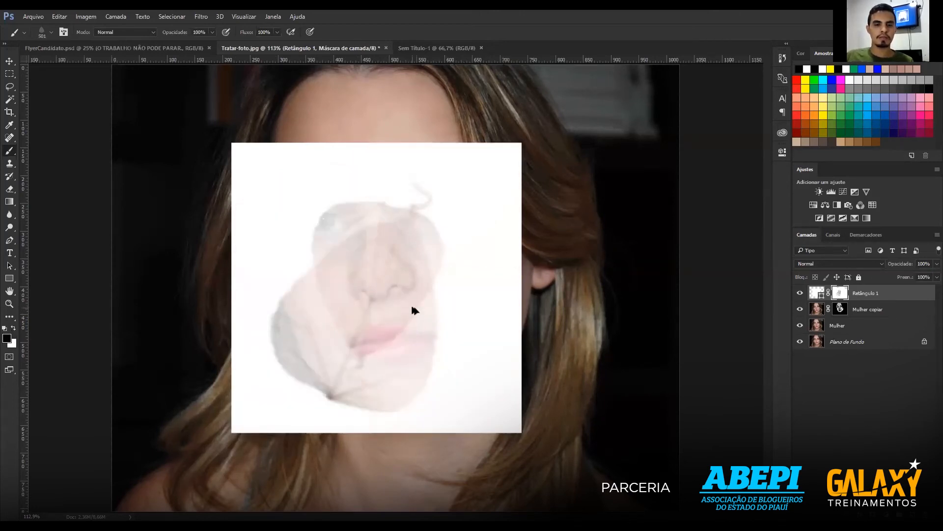
pyautogui.hotkey('ctrl', 'z')
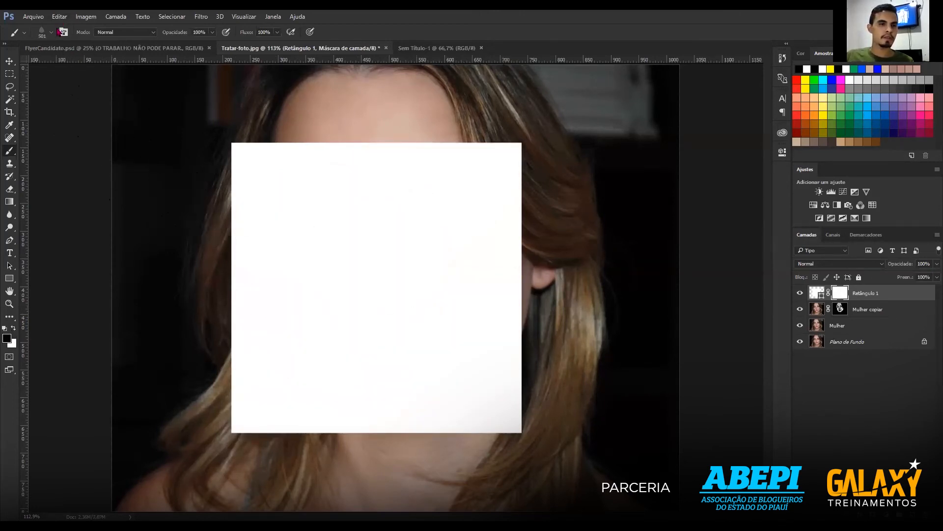
# Switch to a round brush tip with 100% hardness and enlarge it to 264 px.
pyautogui.click(51, 32)
pyautogui.click(52, 103)
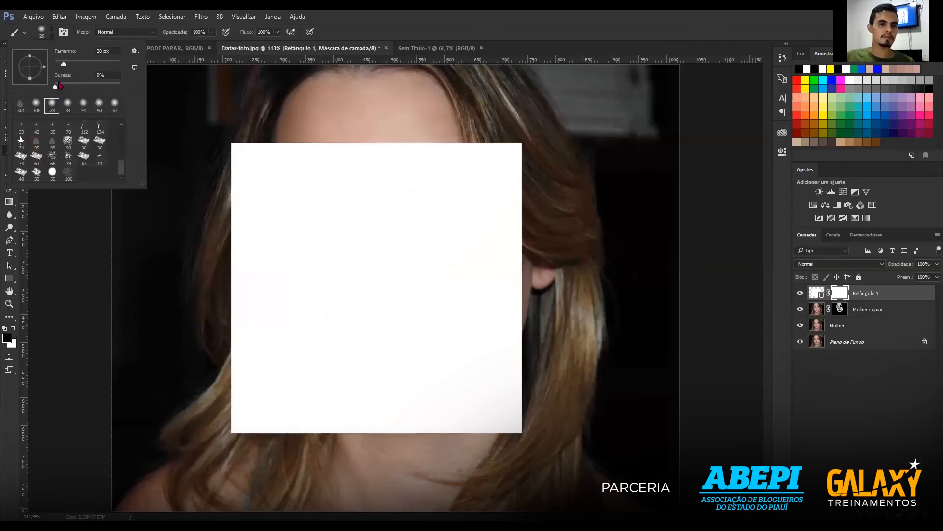
pyautogui.write('100')
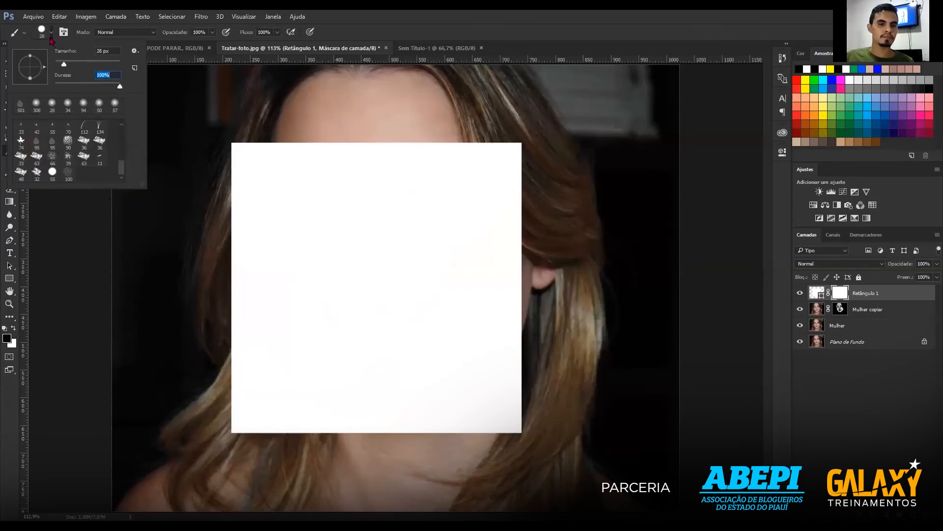
pyautogui.click(302, 240)
pyautogui.moveTo(302, 240); pyautogui.dragTo(345, 236)
pyautogui.moveTo(296, 206); pyautogui.dragTo(319, 206)
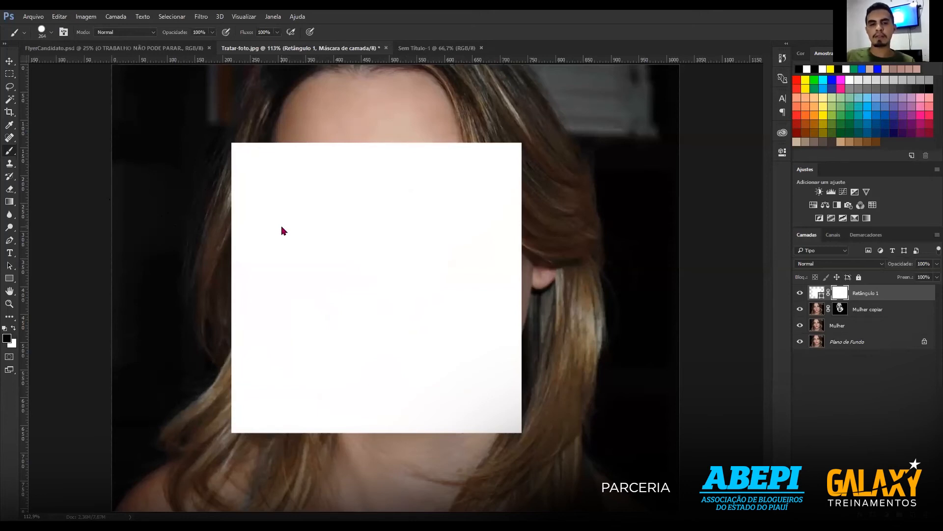
# Paint hard-edged black circles on the Retângulo 1 mask over two opposite corners and the central face area.
pyautogui.click(499, 415)
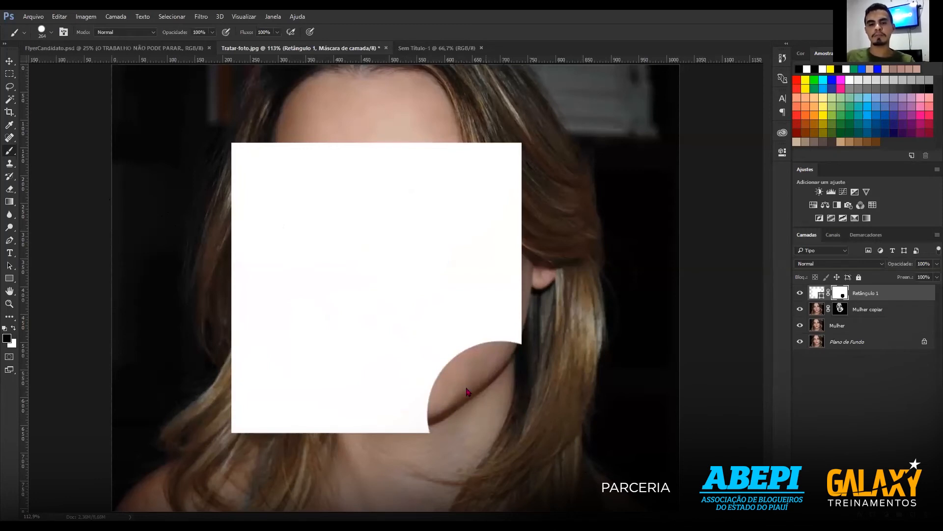
pyautogui.click(247, 157)
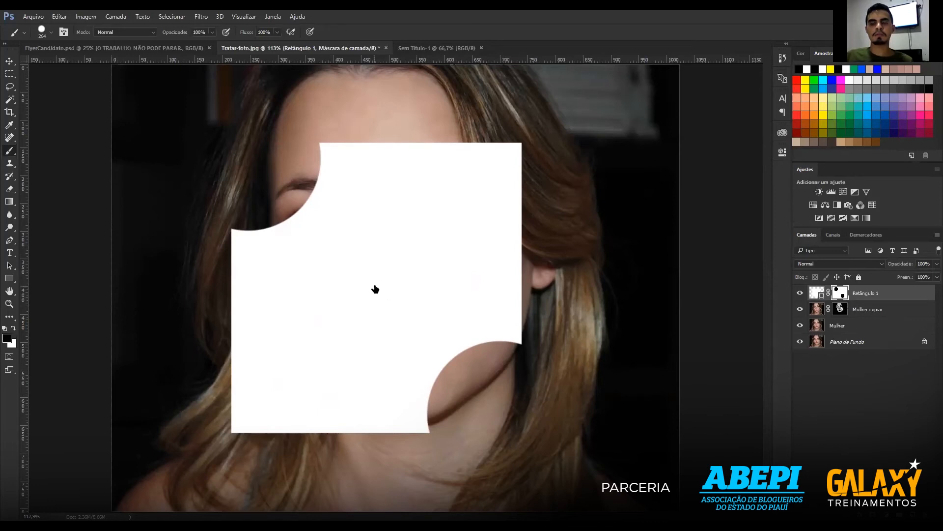
pyautogui.rightClick(9, 215)
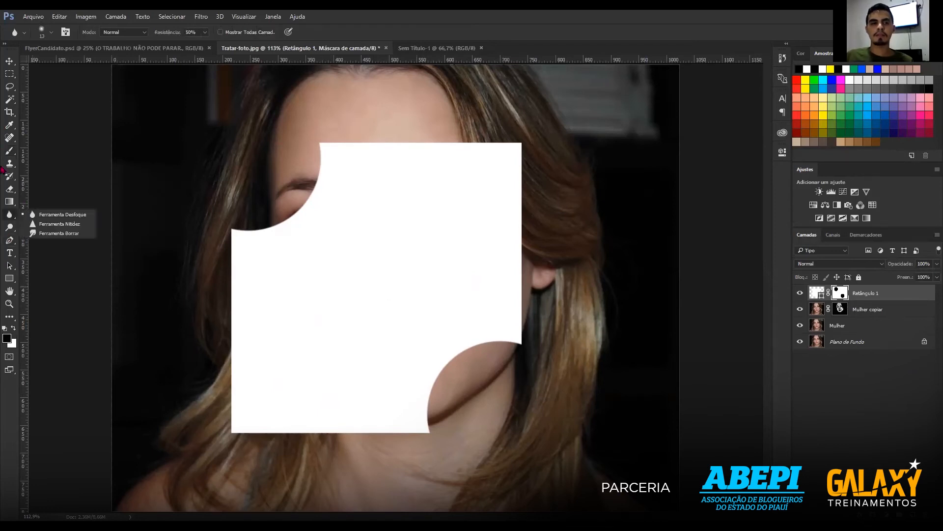
pyautogui.click(9, 151)
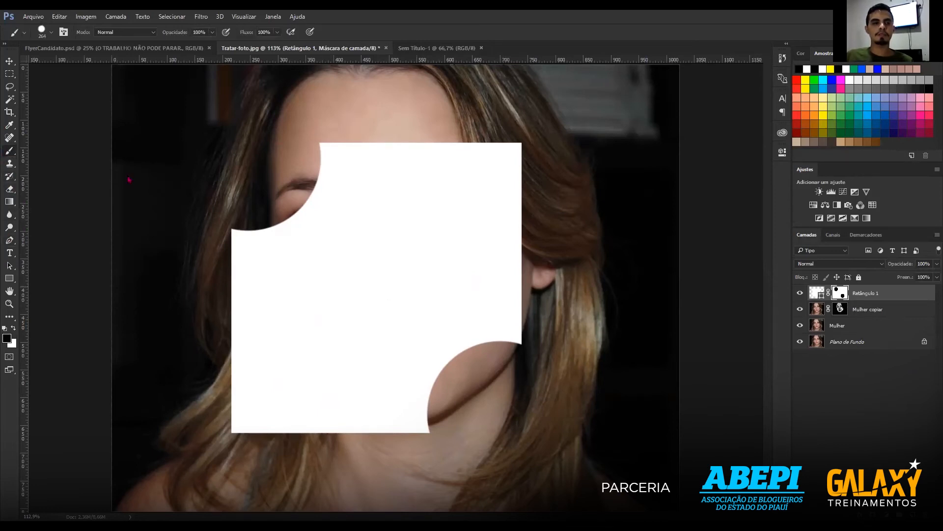
pyautogui.click(359, 281)
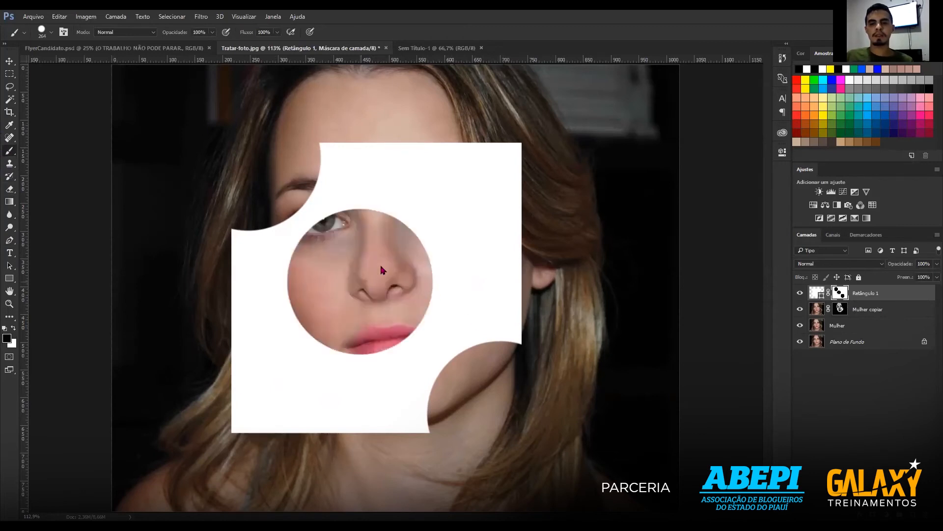
pyautogui.click(411, 243)
pyautogui.click(429, 304)
pyautogui.click(329, 322)
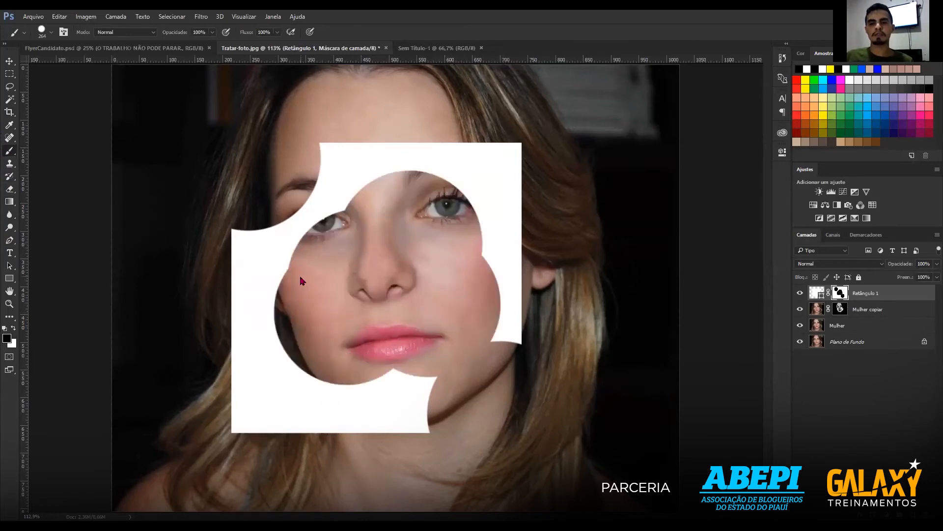
pyautogui.click(295, 280)
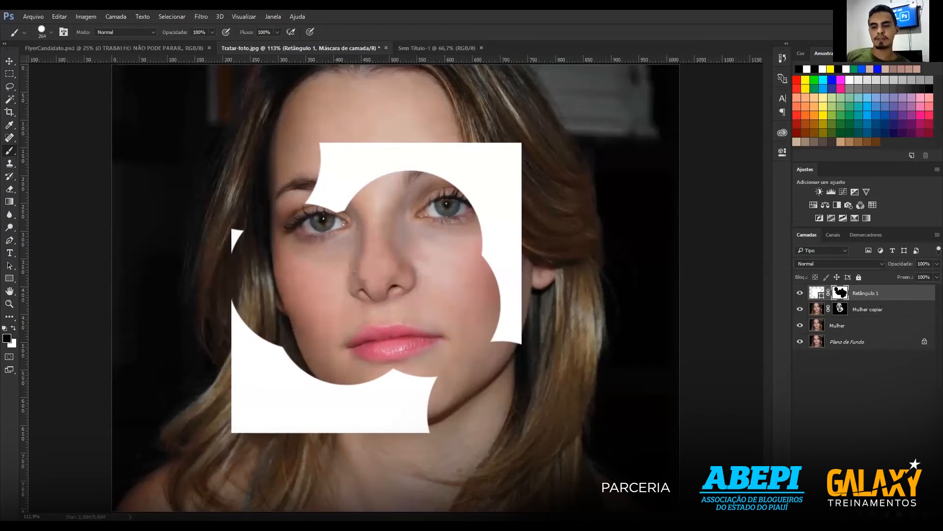
# Delete the Retângulo 1 layer and fit the whole portrait in view.
pyautogui.press('Delete')
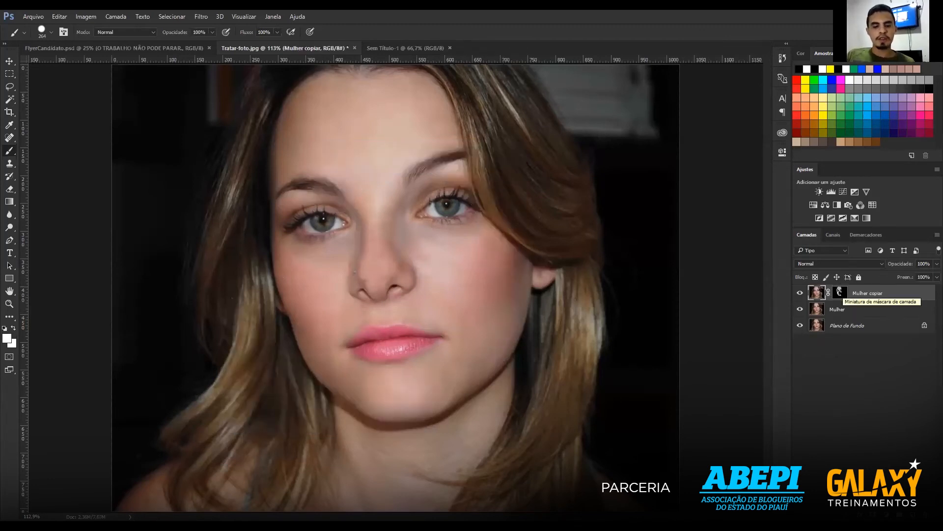
pyautogui.hotkey('ctrl', '-')
pyautogui.hotkey('ctrl', '-')
pyautogui.hotkey('ctrl', '-')
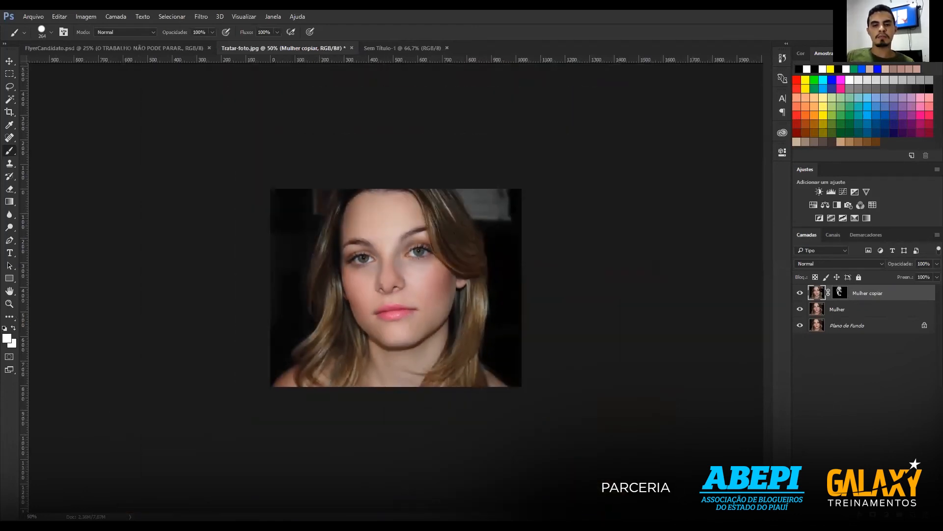
pyautogui.hotkey('ctrl', '0')
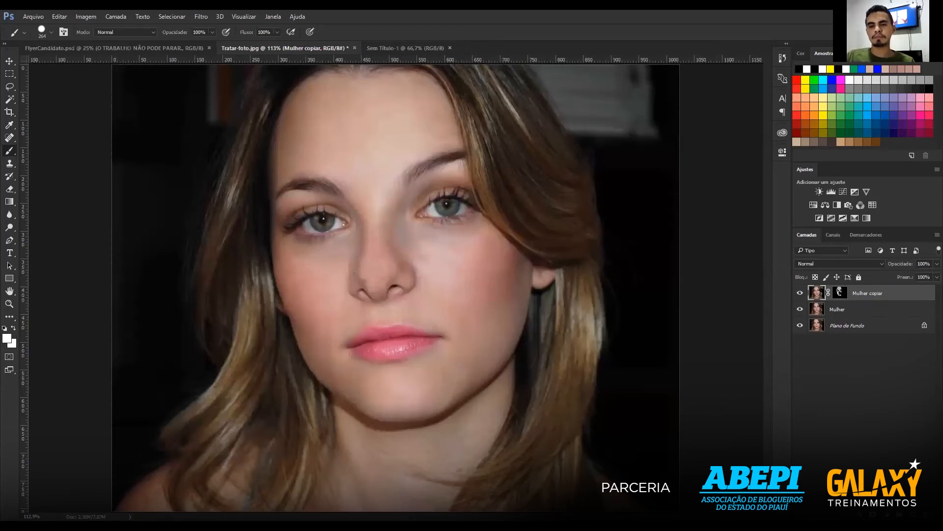
# Duplicate Mulher copiar, hide the original layer and delete the duplicate's layer mask.
pyautogui.hotkey('ctrl', 'j')
pyautogui.click(800, 309)
pyautogui.rightClick(840, 298)
pyautogui.click(820, 316)
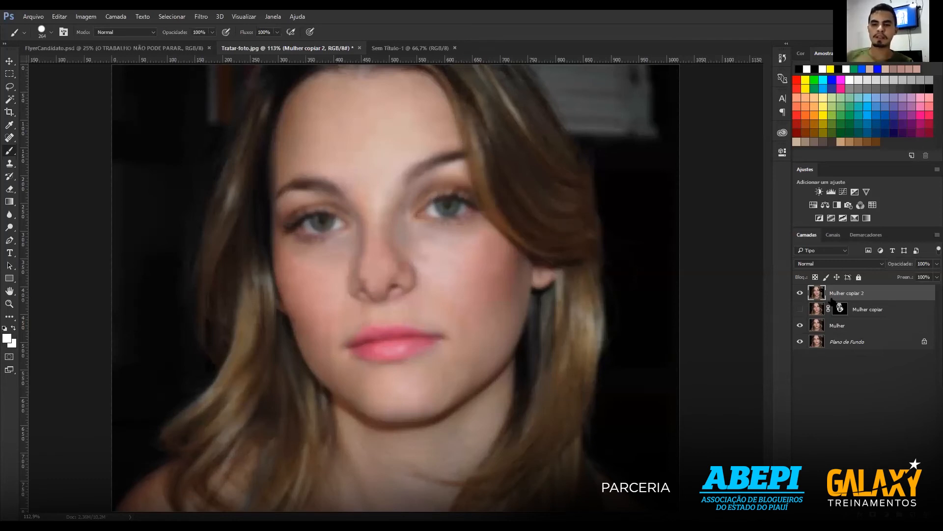
# Hide Mulher copiar 2, load the Mulher copiar mask as a selection, then deselect and delete the duplicate layer.
pyautogui.click(800, 293)
pyautogui.click(799, 309)
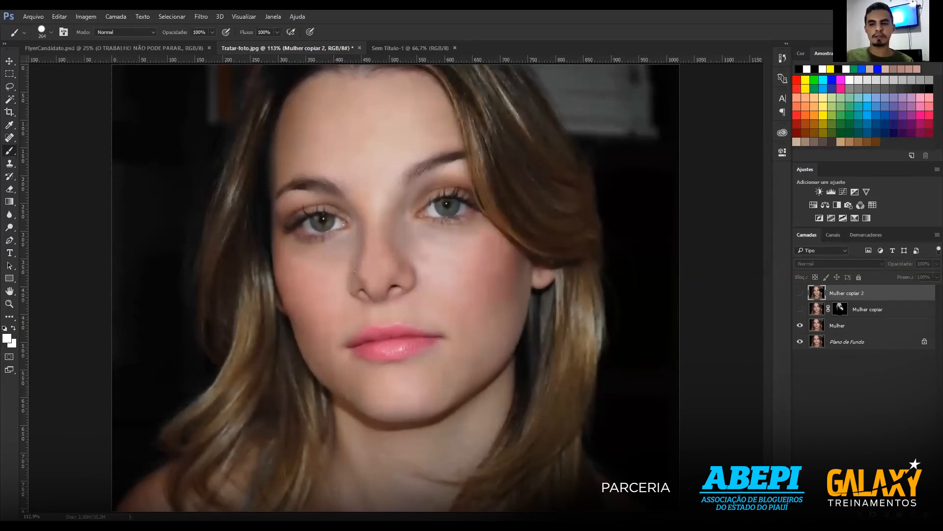
pyautogui.keyDown('ctrl'); pyautogui.click(840, 309); pyautogui.keyUp('ctrl')
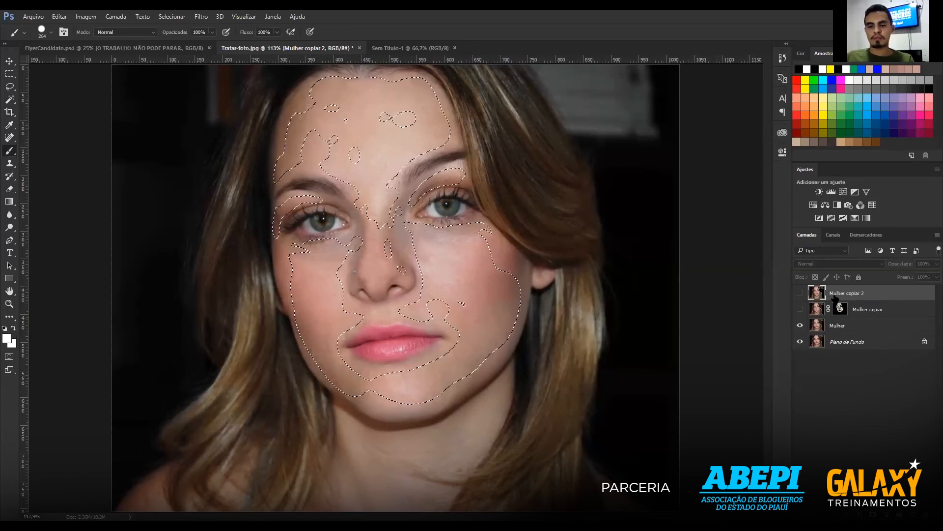
pyautogui.hotkey('ctrl', 'd')
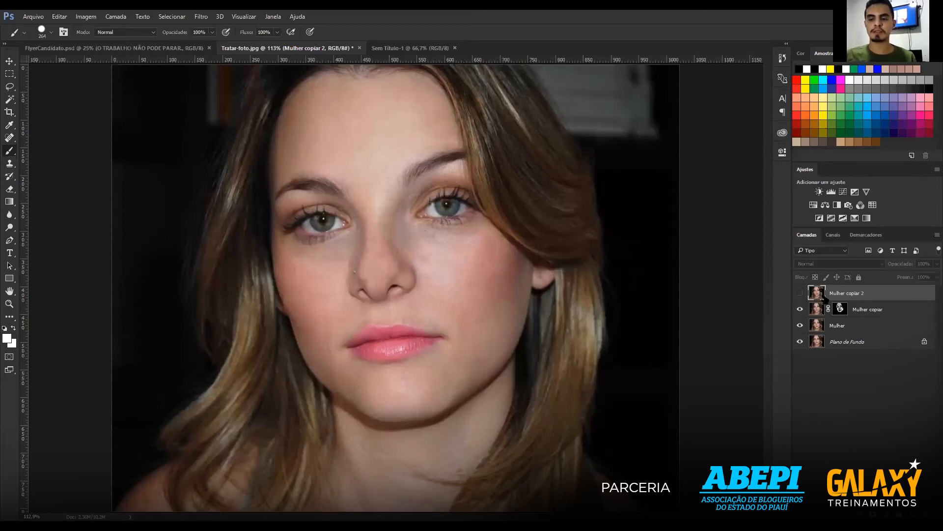
pyautogui.press('Delete')
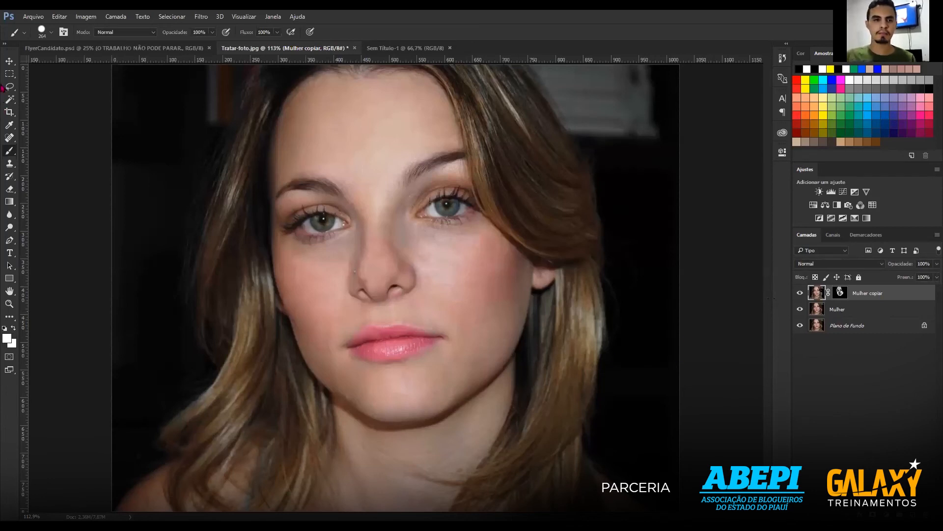
# Compare the face and forehead with and without the Mulher retouching at 200% zoom, keeping Mulher copiar hidden and leaving Mulher visible.
pyautogui.click(800, 293)
pyautogui.click(800, 311)
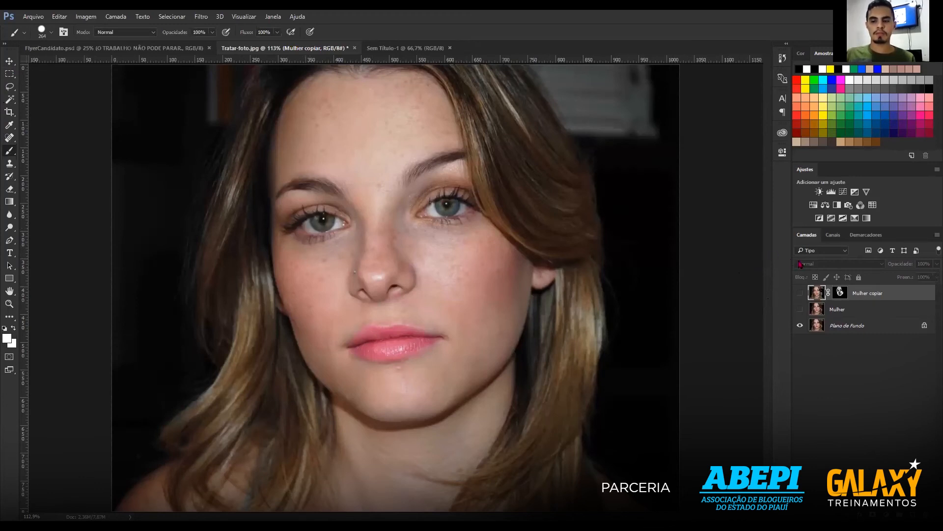
pyautogui.hotkey('ctrl', '+')
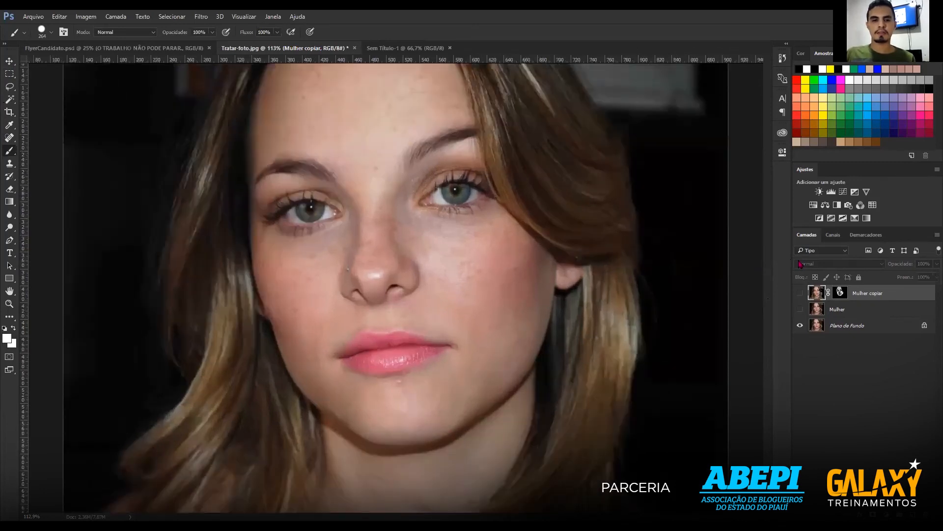
pyautogui.click(800, 309)
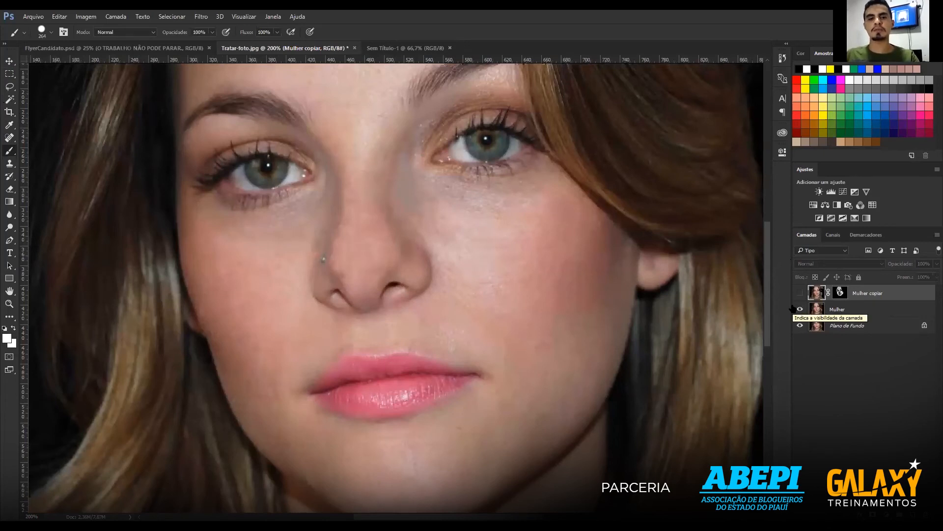
pyautogui.click(800, 308)
pyautogui.click(800, 309)
pyautogui.click(800, 308)
pyautogui.click(801, 309)
pyautogui.click(800, 308)
pyautogui.click(801, 308)
pyautogui.click(801, 308)
pyautogui.click(800, 309)
pyautogui.click(801, 309)
pyautogui.click(801, 309)
pyautogui.click(800, 309)
pyautogui.click(800, 309)
pyautogui.click(800, 309)
pyautogui.moveTo(770, 302); pyautogui.dragTo(769, 257)
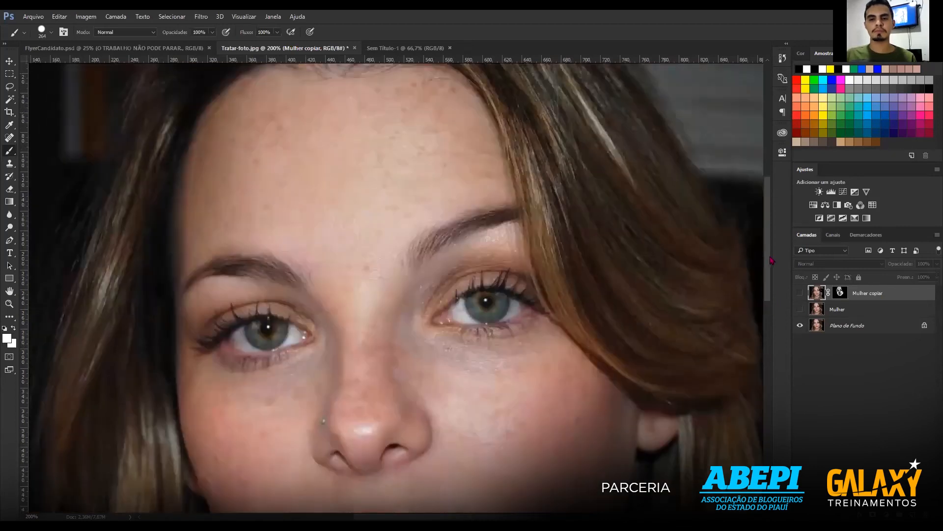
pyautogui.click(801, 308)
pyautogui.scroll(-5, 767, 300)
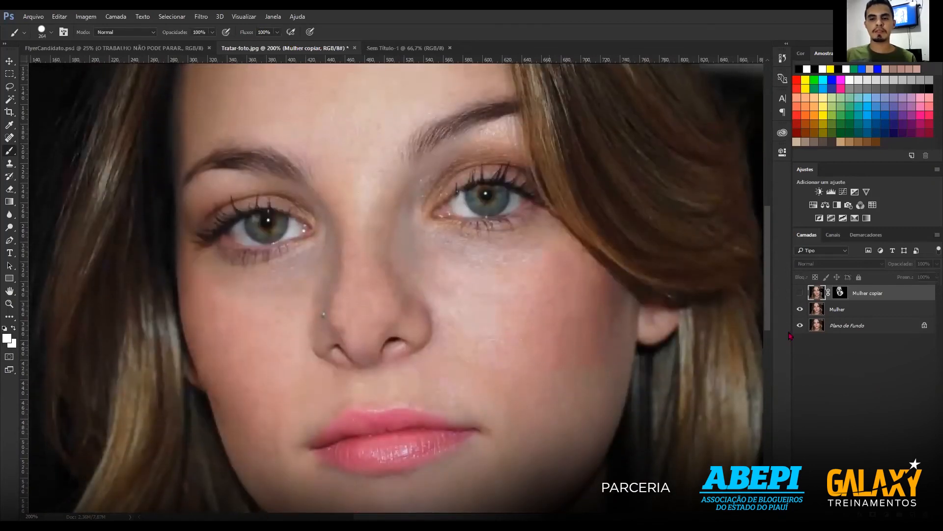
# Remove the remaining blemishes on both cheeks, beside the mouth and on the forehead of the Mulher layer with the Spot Healing Brush.
pyautogui.click(814, 313)
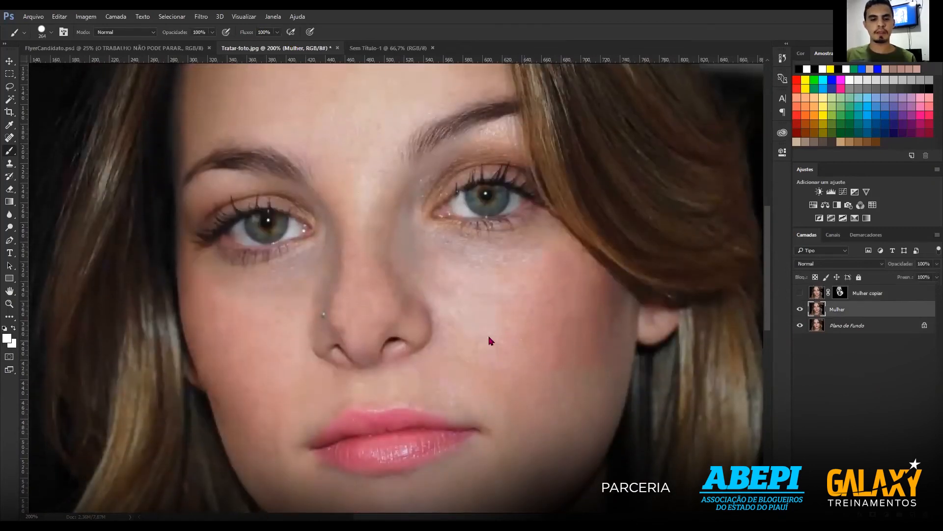
pyautogui.press('j')
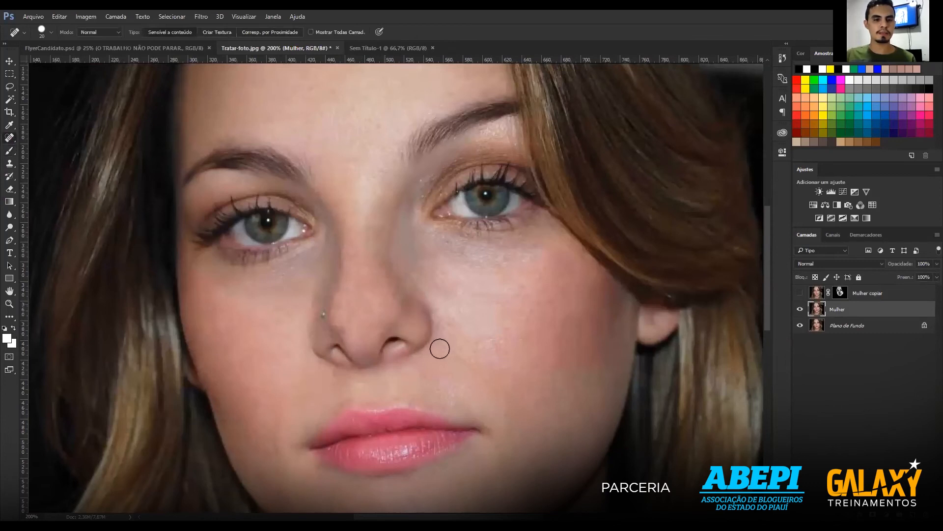
pyautogui.moveTo(447, 351)
pyautogui.mouseDown()
pyautogui.moveTo(488, 391)
pyautogui.moveTo(514, 449)
pyautogui.moveTo(511, 438)
pyautogui.mouseUp()
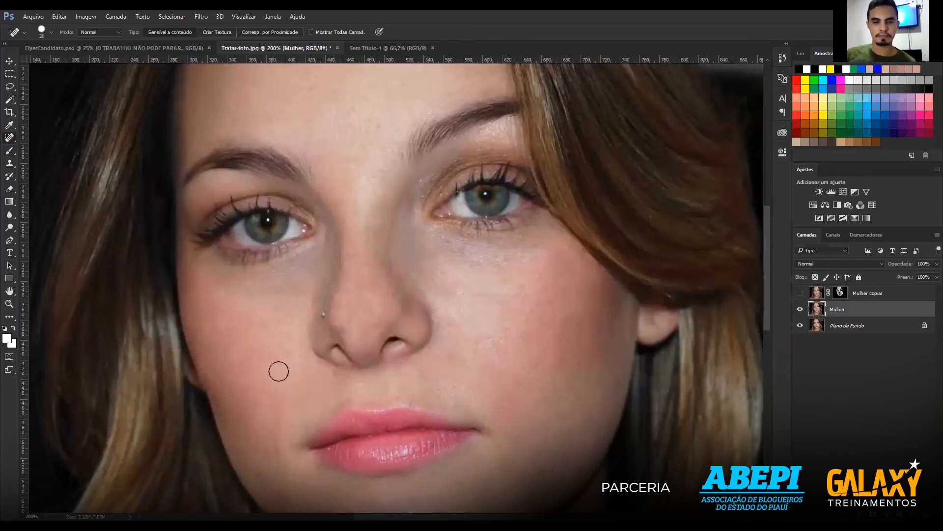
pyautogui.moveTo(246, 339); pyautogui.dragTo(227, 368)
pyautogui.moveTo(269, 426); pyautogui.dragTo(269, 422)
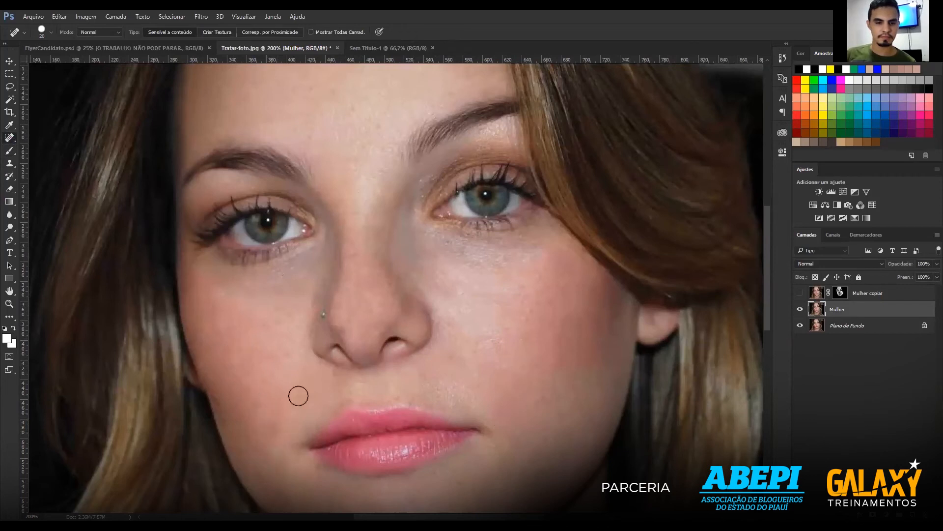
pyautogui.scroll(2, 324, 148)
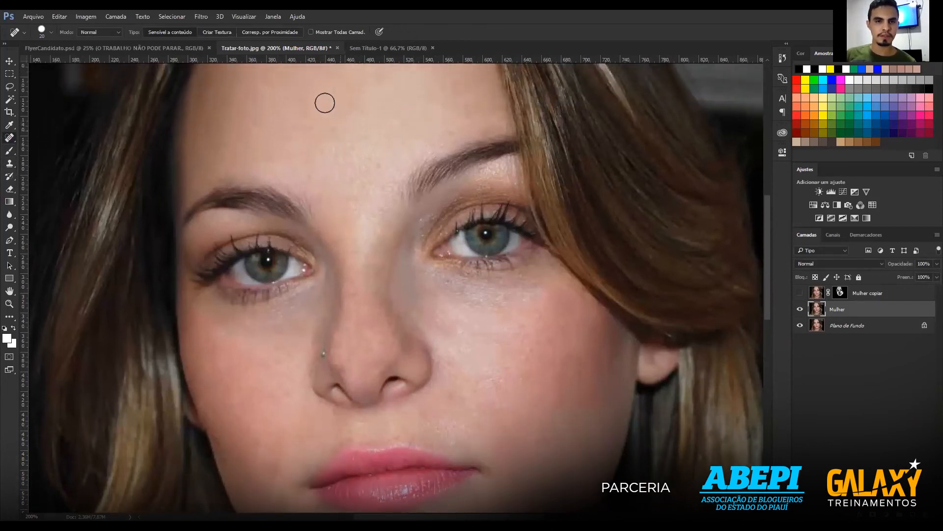
pyautogui.scroll(1, 324, 101)
pyautogui.moveTo(315, 102)
pyautogui.mouseDown()
pyautogui.moveTo(373, 102)
pyautogui.moveTo(356, 88)
pyautogui.moveTo(399, 101)
pyautogui.mouseUp()
pyautogui.scroll(1, 344, 111)
pyautogui.scroll(1, 381, 101)
pyautogui.scroll(-3, 530, 321)
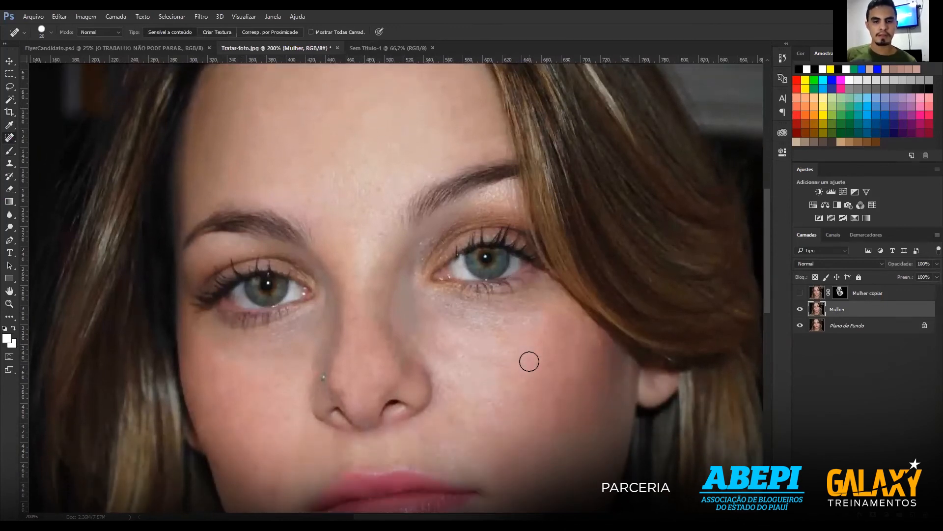
# Show the Mulher copiar layer again, set its opacity to 75% and return to the whole portrait at 100% zoom.
pyautogui.click(799, 293)
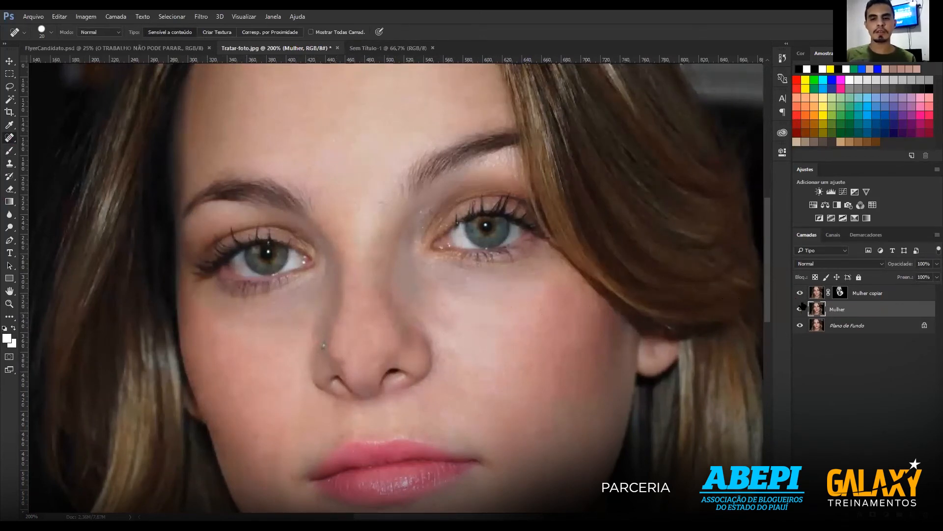
pyautogui.click(884, 291)
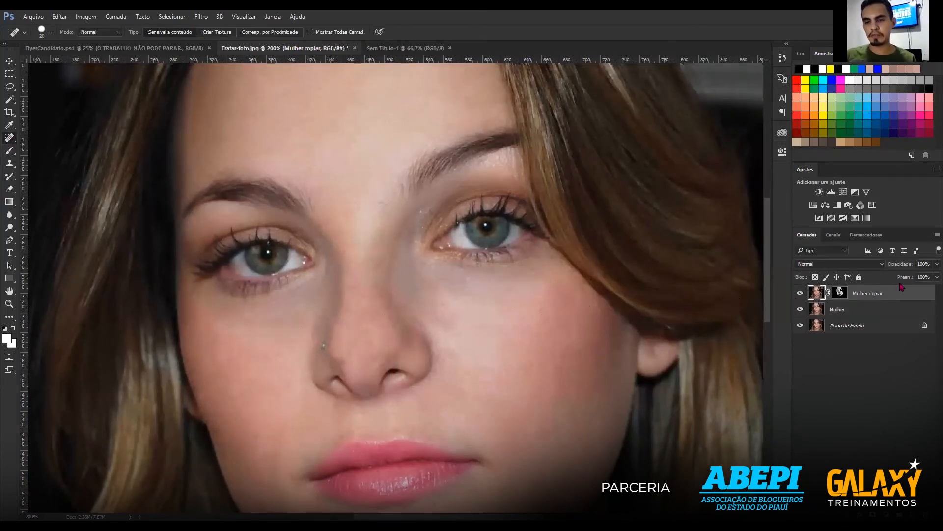
pyautogui.click(923, 263)
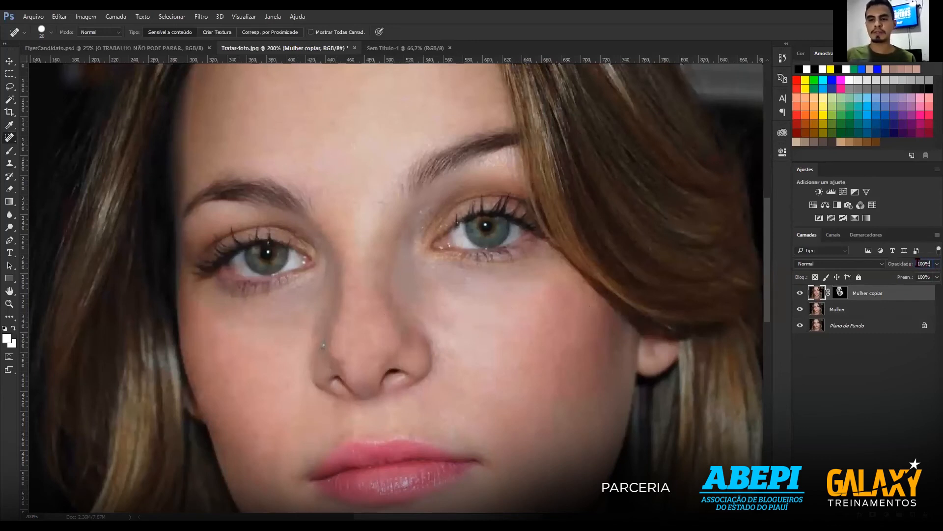
pyautogui.write('75')
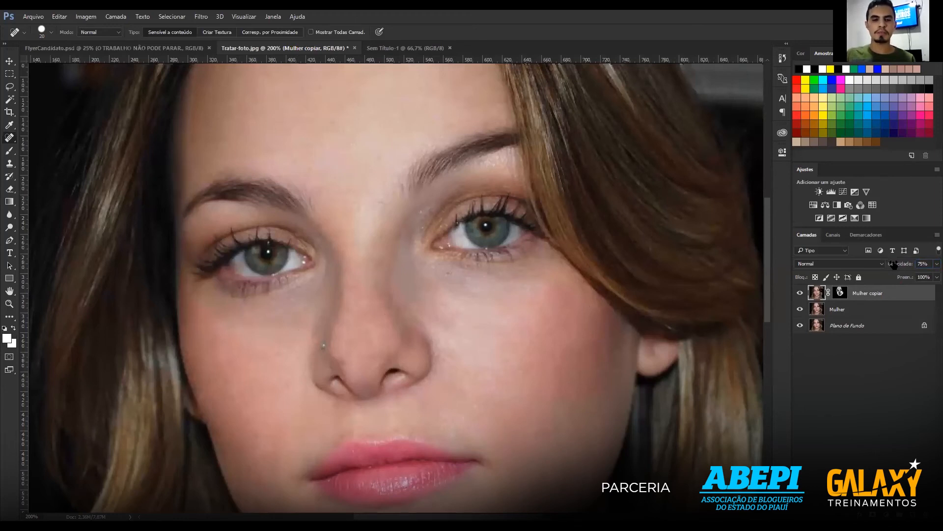
pyautogui.hotkey('ctrl', '-')
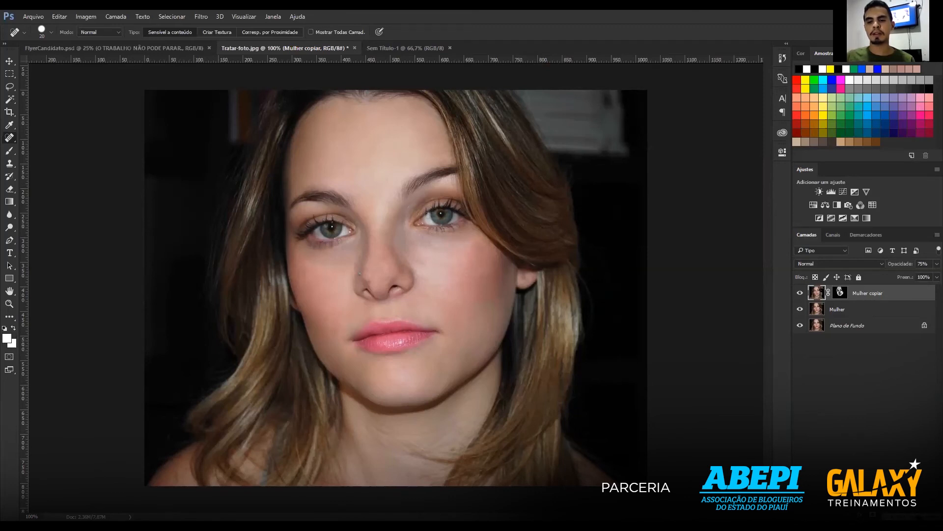
# Add a new empty layer above Mulher copiar and reduce the Brush tool's size to 60 px.
pyautogui.hotkey('ctrl', 'shift', 'alt', 'n')
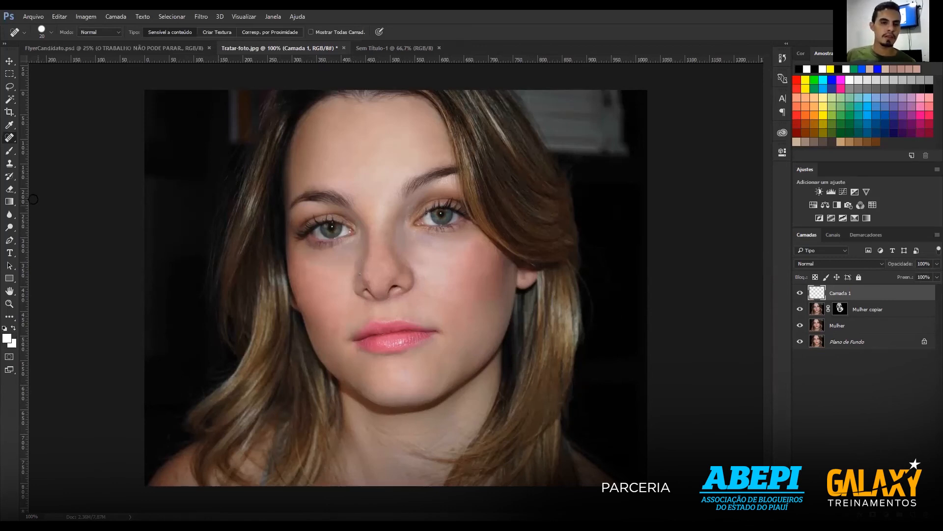
pyautogui.click(16, 157)
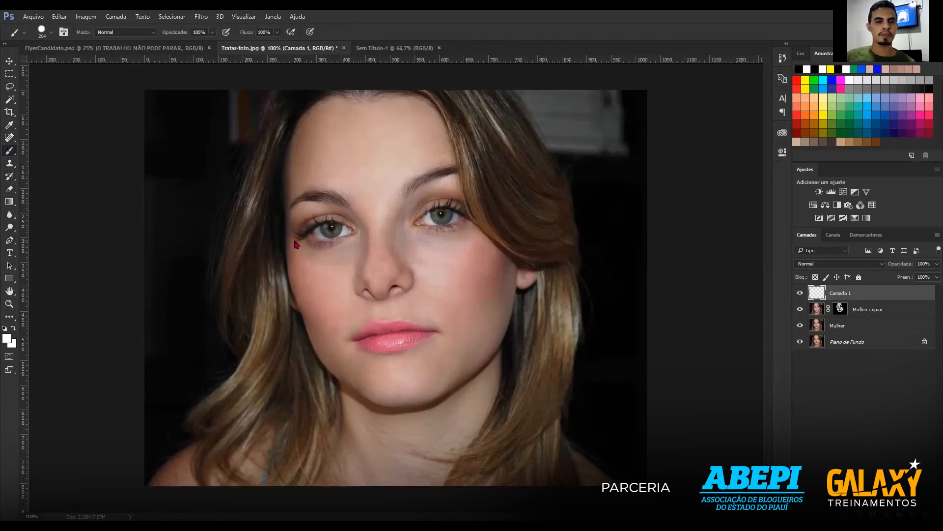
pyautogui.press('[')
pyautogui.press('[')
pyautogui.press('[')
pyautogui.press('[')
pyautogui.press('[')
pyautogui.press('[')
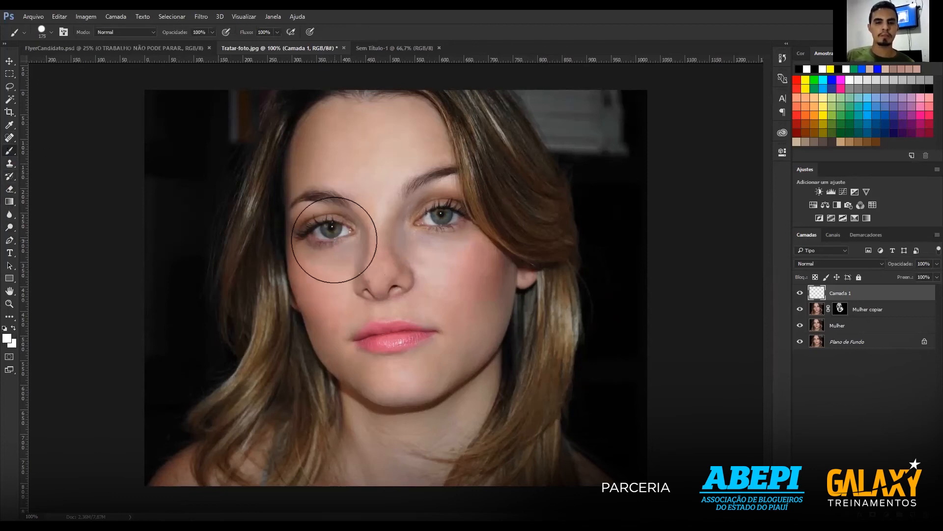
pyautogui.press('[')
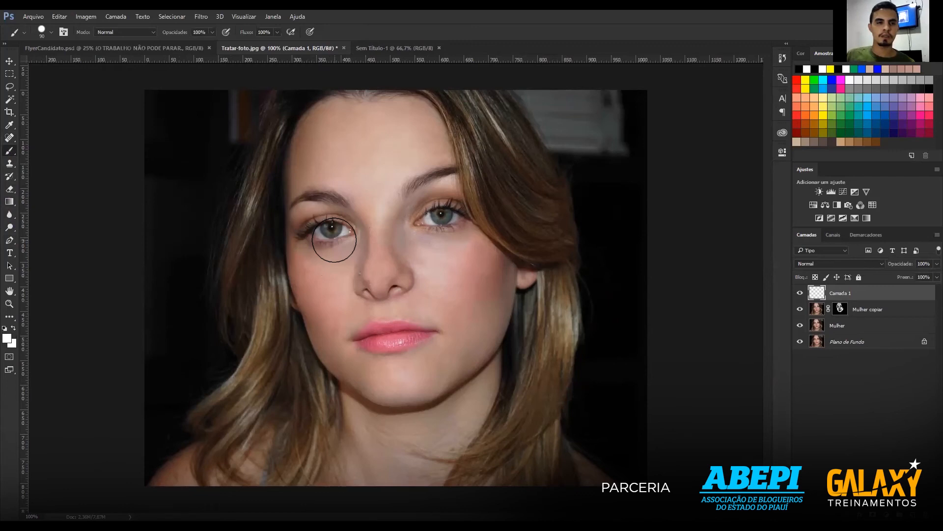
pyautogui.press('[')
pyautogui.press('[')
pyautogui.press('[')
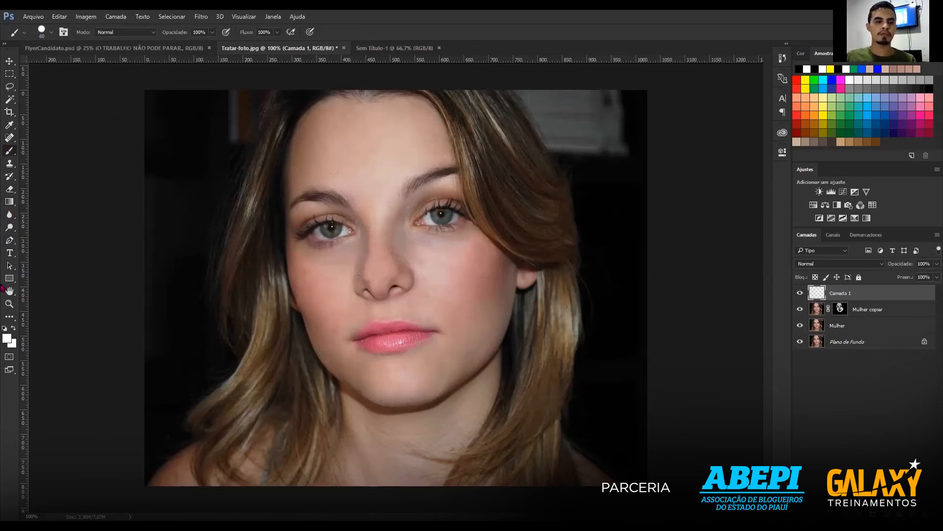
# Sample a light skin tone from the centre of the forehead as the foreground colour with the Eyedropper.
pyautogui.click(9, 125)
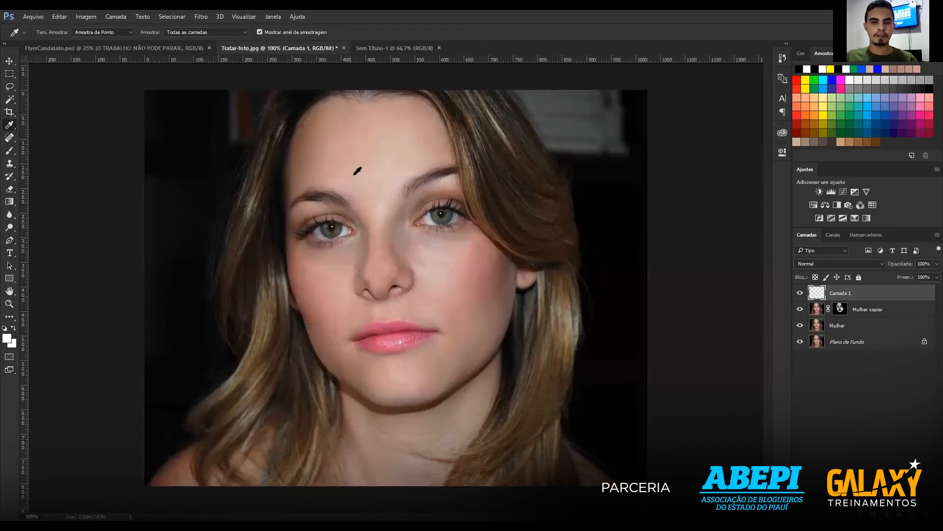
pyautogui.click(376, 162)
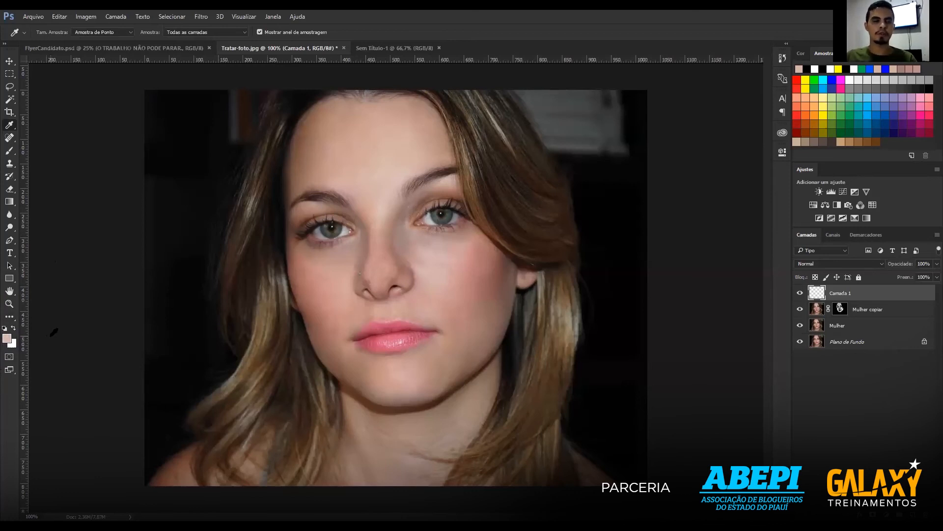
pyautogui.click(48, 336)
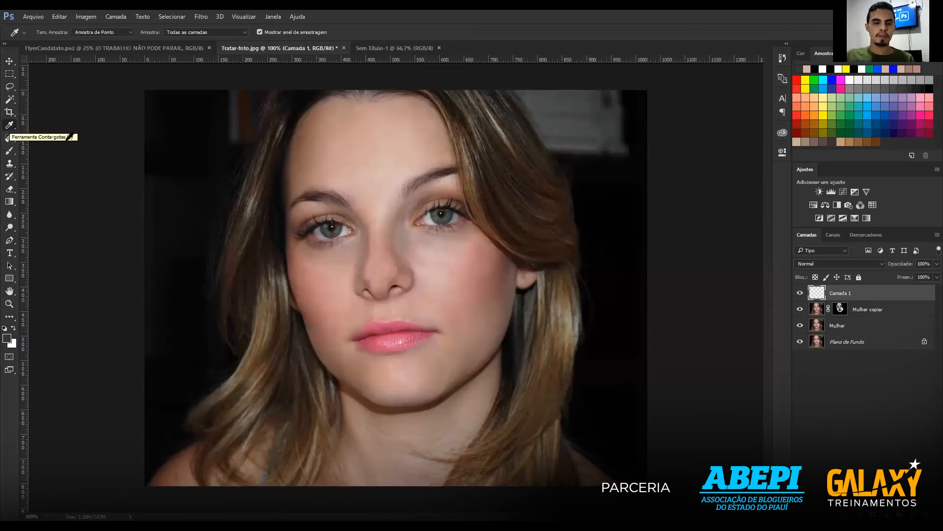
pyautogui.click(385, 169)
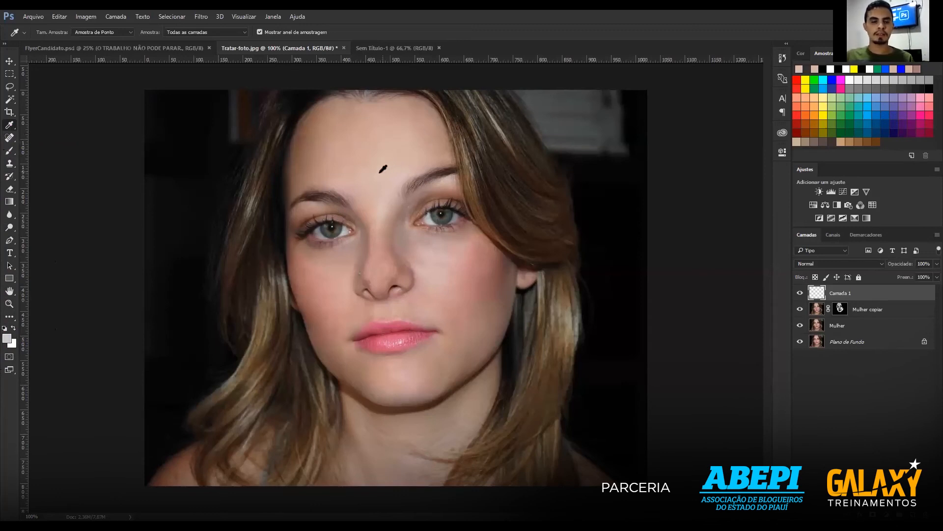
pyautogui.click(375, 182)
pyautogui.click(370, 171)
pyautogui.click(374, 177)
pyautogui.click(363, 177)
pyautogui.click(367, 172)
pyautogui.click(373, 171)
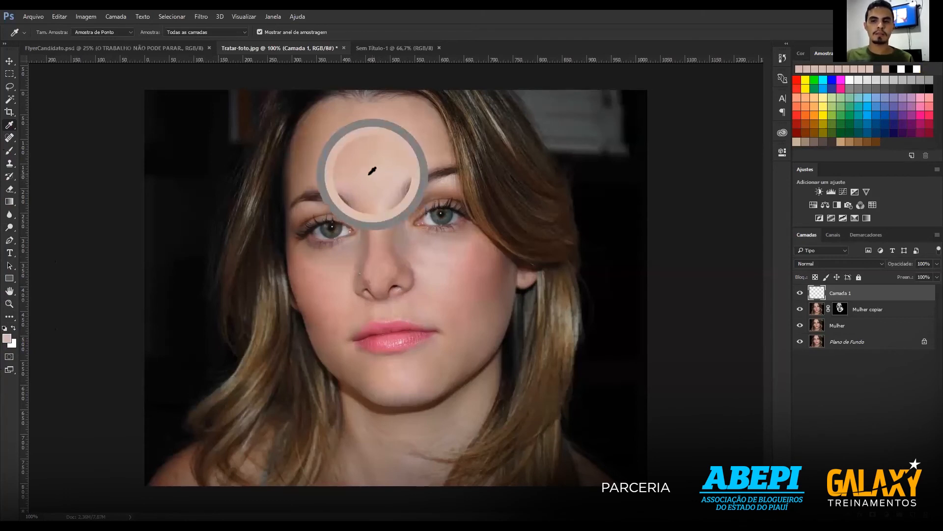
pyautogui.moveTo(383, 180); pyautogui.dragTo(232, 218)
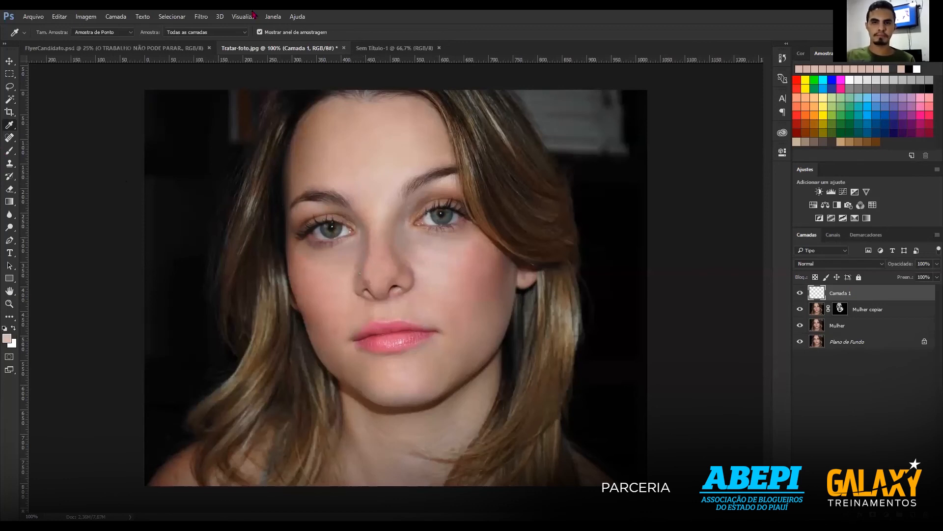
# Configure the Brush tool with 30% opacity, 50% flow and 0% hardness.
pyautogui.click(9, 151)
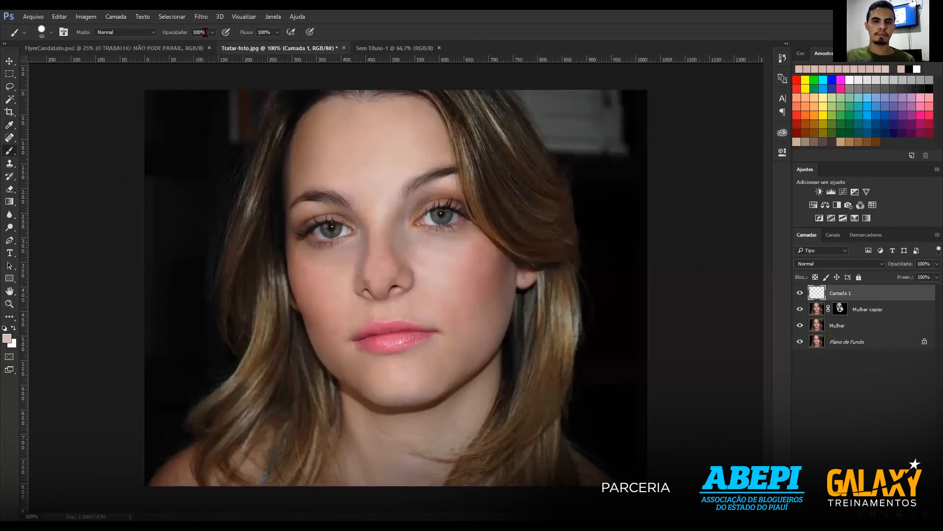
pyautogui.click(187, 33)
pyautogui.write('30')
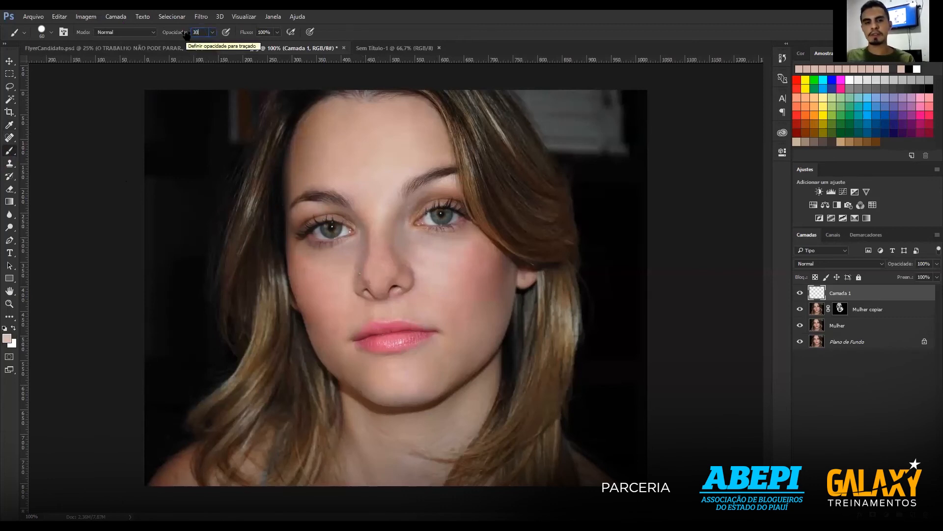
pyautogui.click(270, 33)
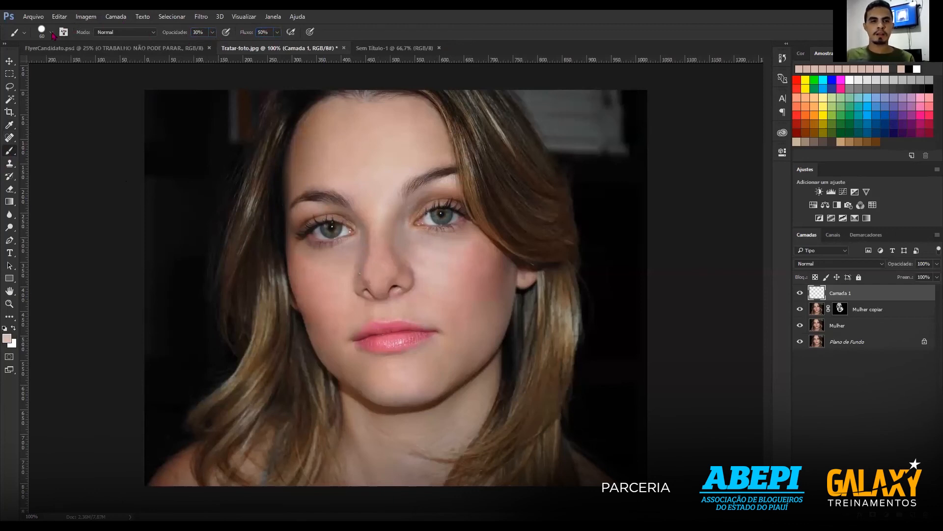
pyautogui.rightClick(67, 68)
pyautogui.moveTo(119, 87); pyautogui.dragTo(59, 90)
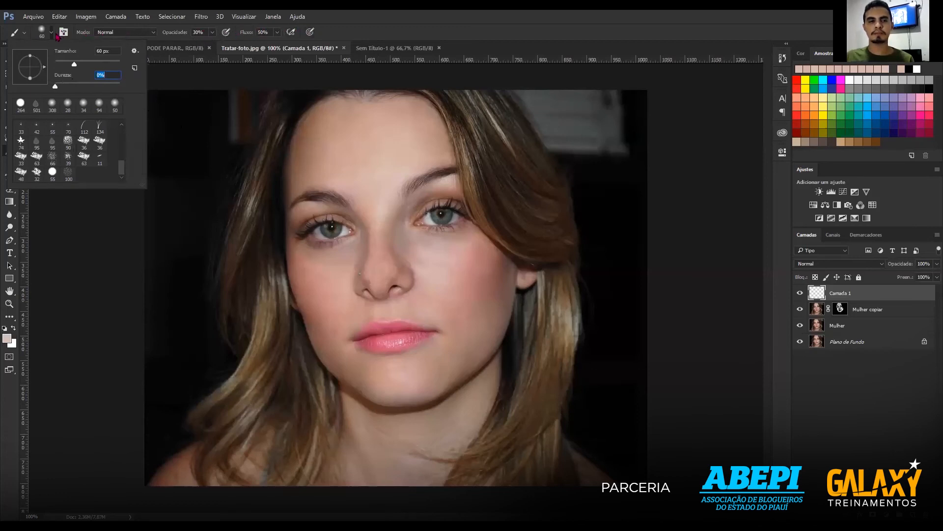
pyautogui.press('Return')
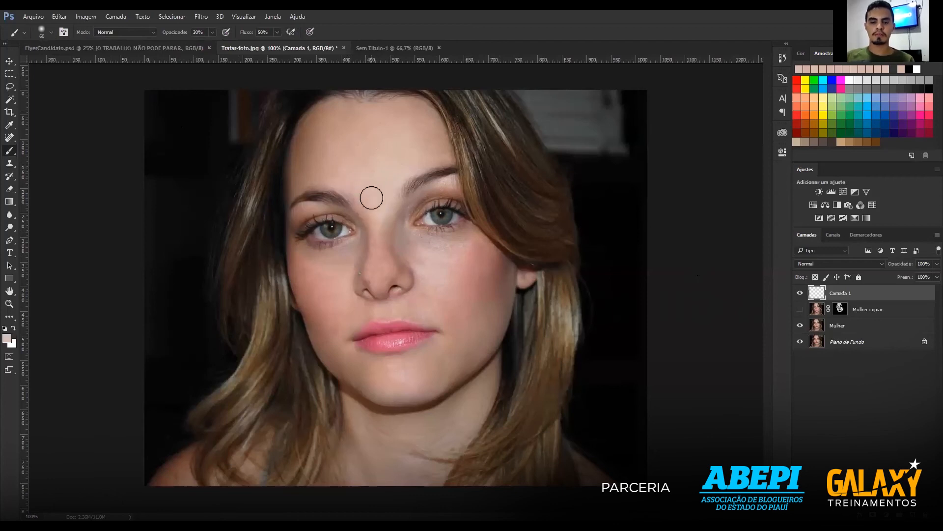
# Resample the brush colour from the upper and central forehead, ending with the darker skin at the outer end of the image-left eyebrow.
pyautogui.press('i')
pyautogui.click(399, 150)
pyautogui.press('b')
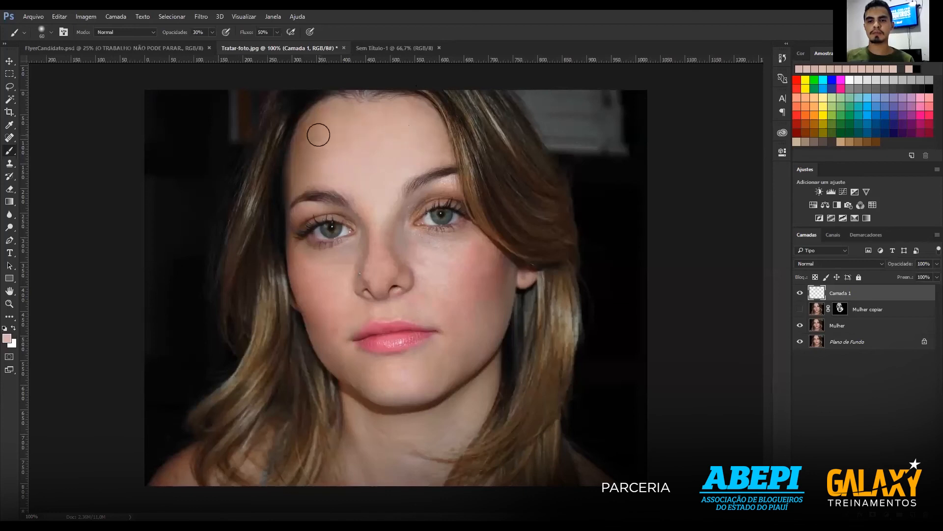
pyautogui.press('i')
pyautogui.click(374, 165)
pyautogui.press('b')
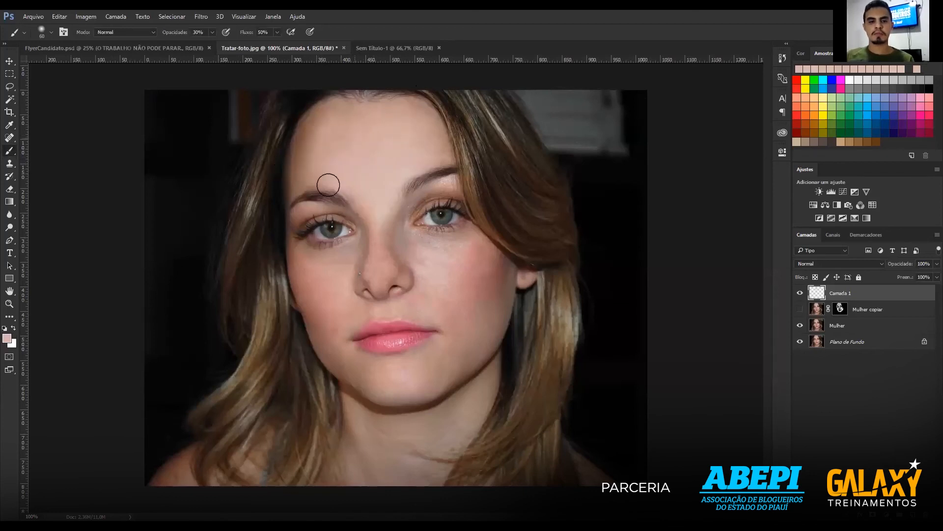
pyautogui.press('i')
pyautogui.click(298, 190)
pyautogui.press('b')
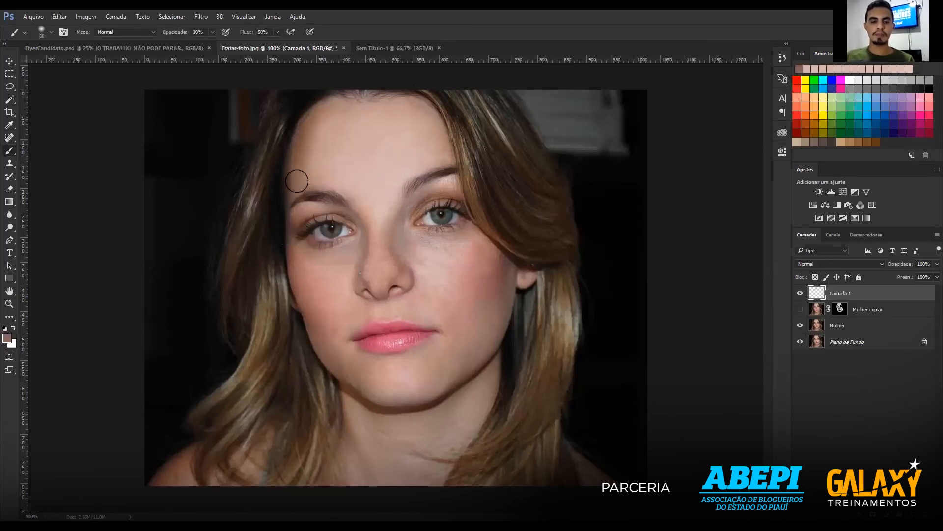
# Reduce the brush to 45 px and sample a light skin tone from the forehead above the inner end of the image-right eyebrow.
pyautogui.press('[')
pyautogui.press('[')
pyautogui.press('[')
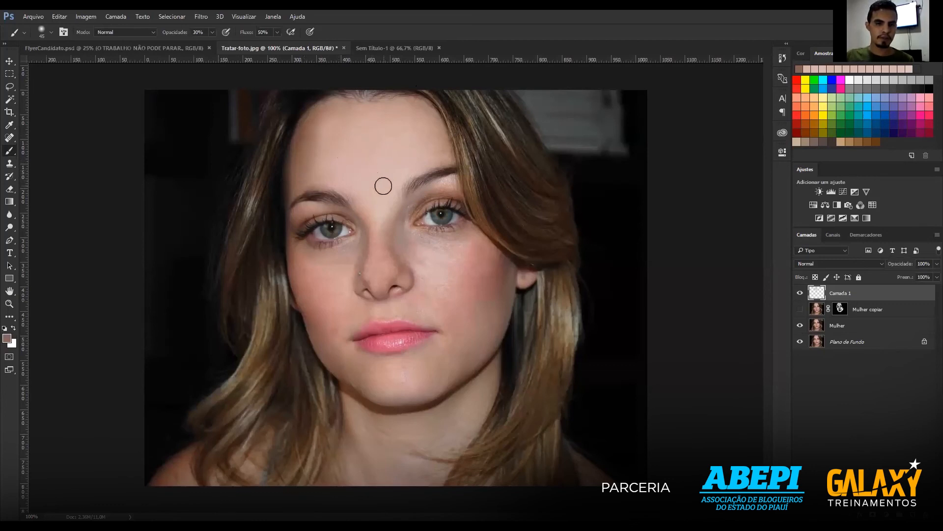
pyautogui.keyDown('alt'); pyautogui.click(402, 159); pyautogui.keyUp('alt')
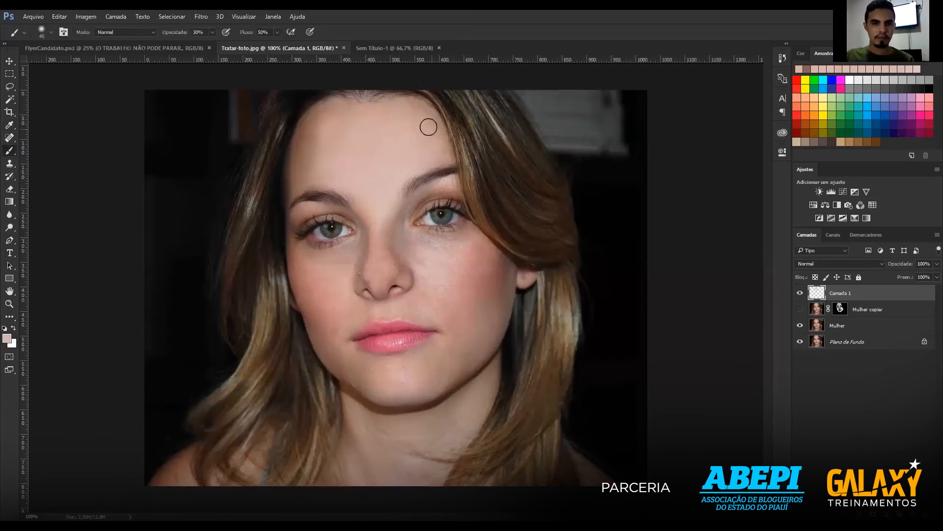
# Sample the lower image-right cheek's skin tone and paint over the middle of that cheek with a 68 px brush.
pyautogui.hotkey('ctrl', '-')
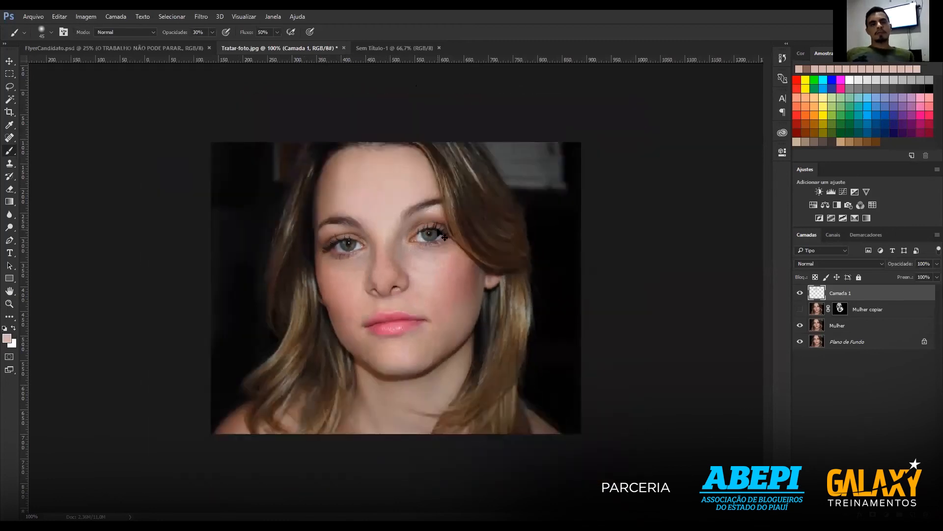
pyautogui.hotkey('ctrl', '+')
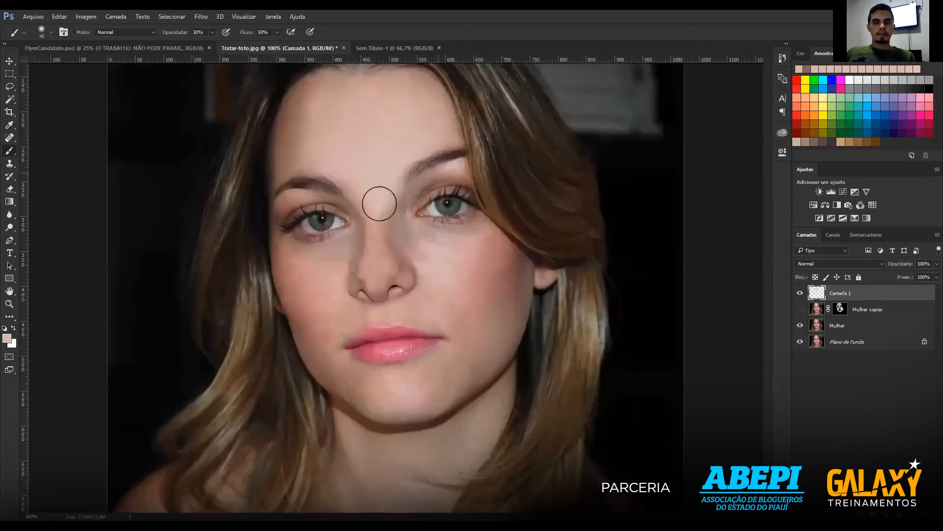
pyautogui.hotkey('ctrl', '+')
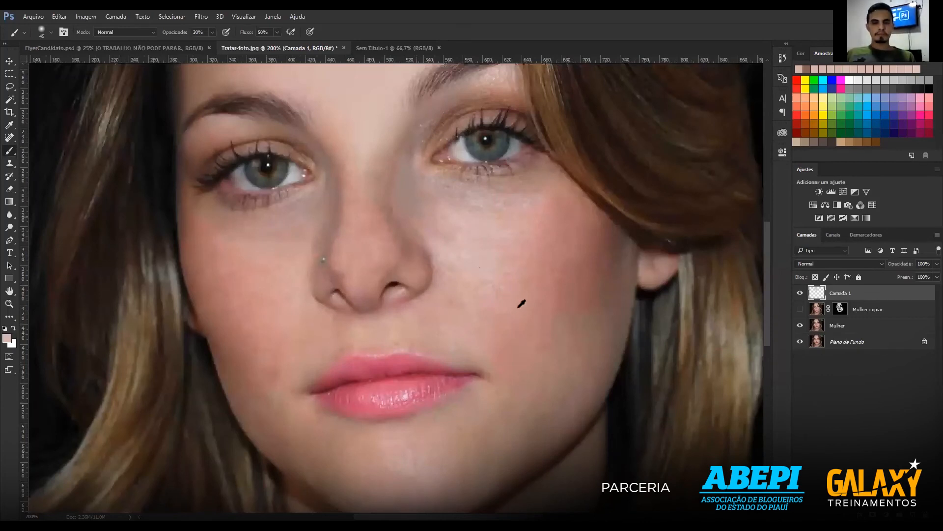
pyautogui.keyDown('alt'); pyautogui.click(560, 364); pyautogui.keyUp('alt')
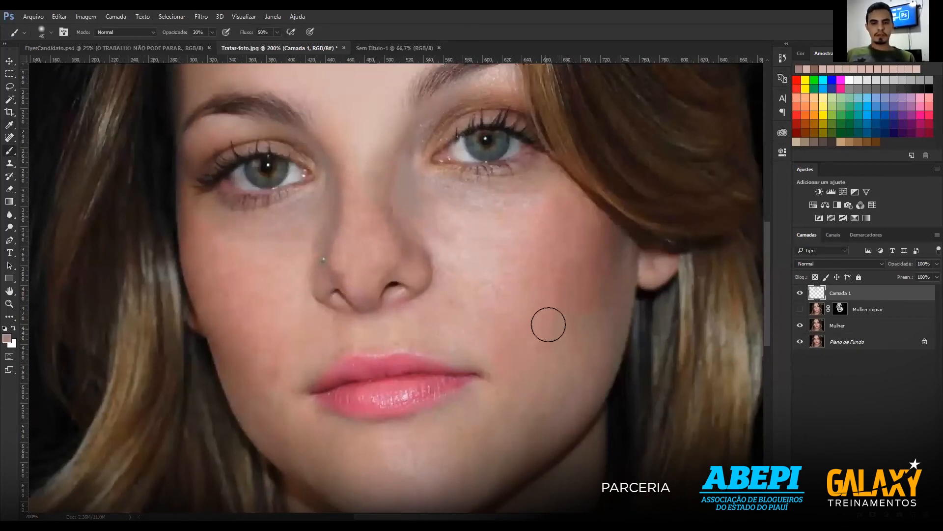
pyautogui.press(']')
pyautogui.press(']')
pyautogui.moveTo(515, 289)
pyautogui.mouseDown()
pyautogui.moveTo(501, 304)
pyautogui.moveTo(520, 284)
pyautogui.moveTo(521, 255)
pyautogui.moveTo(494, 311)
pyautogui.mouseUp()
pyautogui.moveTo(500, 290)
pyautogui.mouseDown()
pyautogui.moveTo(467, 232)
pyautogui.moveTo(566, 243)
pyautogui.moveTo(502, 320)
pyautogui.moveTo(515, 283)
pyautogui.moveTo(556, 255)
pyautogui.moveTo(539, 339)
pyautogui.moveTo(575, 264)
pyautogui.moveTo(530, 337)
pyautogui.mouseUp()
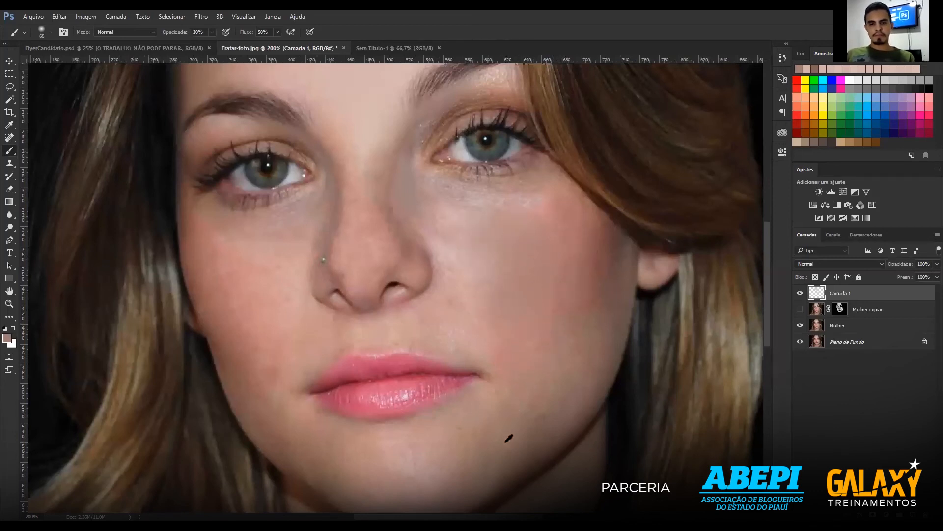
# Paint soft skin tones along the outer image-right cheek, jaw, chin and mouth corner, resampling colours from the jaw area.
pyautogui.moveTo(522, 421)
pyautogui.mouseDown()
pyautogui.moveTo(615, 280)
pyautogui.moveTo(587, 361)
pyautogui.moveTo(612, 261)
pyautogui.moveTo(565, 369)
pyautogui.moveTo(575, 369)
pyautogui.moveTo(537, 417)
pyautogui.moveTo(574, 382)
pyautogui.moveTo(539, 421)
pyautogui.moveTo(520, 407)
pyautogui.mouseUp()
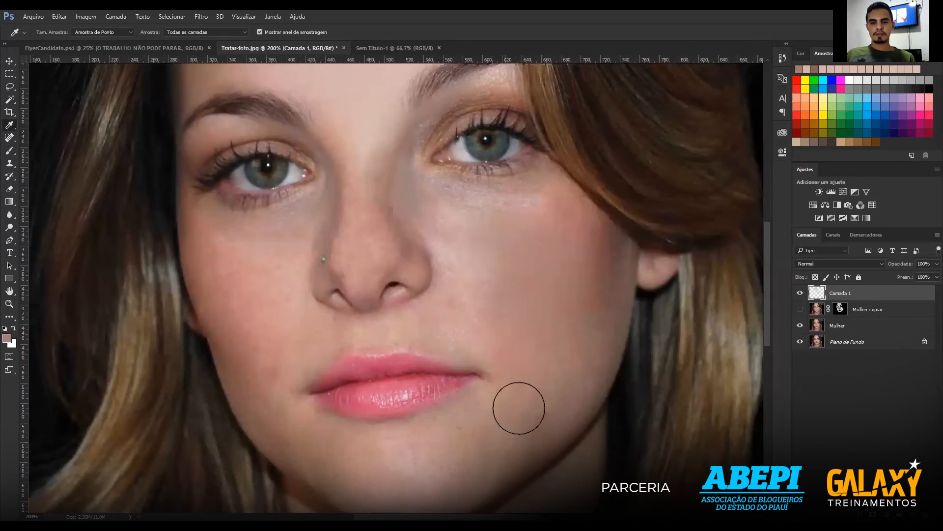
pyautogui.keyDown('alt'); pyautogui.click(519, 407); pyautogui.keyUp('alt')
pyautogui.moveTo(603, 273); pyautogui.dragTo(602, 350)
pyautogui.keyDown('alt'); pyautogui.click(487, 437); pyautogui.keyUp('alt')
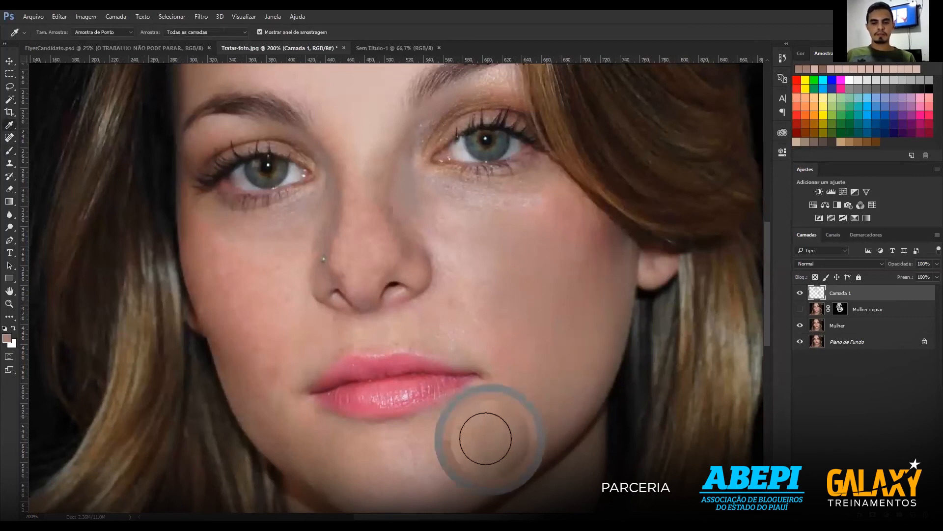
pyautogui.moveTo(448, 452)
pyautogui.mouseDown()
pyautogui.moveTo(431, 462)
pyautogui.moveTo(454, 438)
pyautogui.mouseUp()
pyautogui.moveTo(494, 339); pyautogui.dragTo(495, 337)
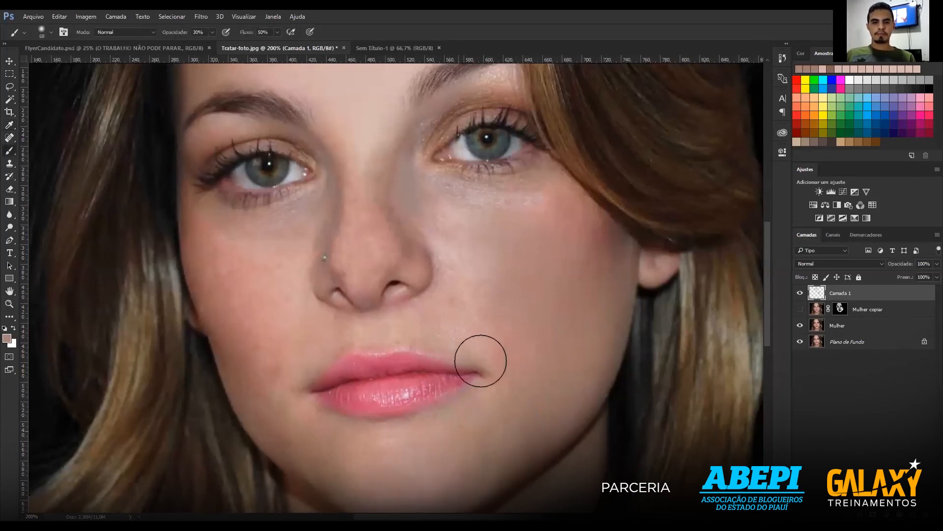
pyautogui.moveTo(364, 454); pyautogui.dragTo(402, 362)
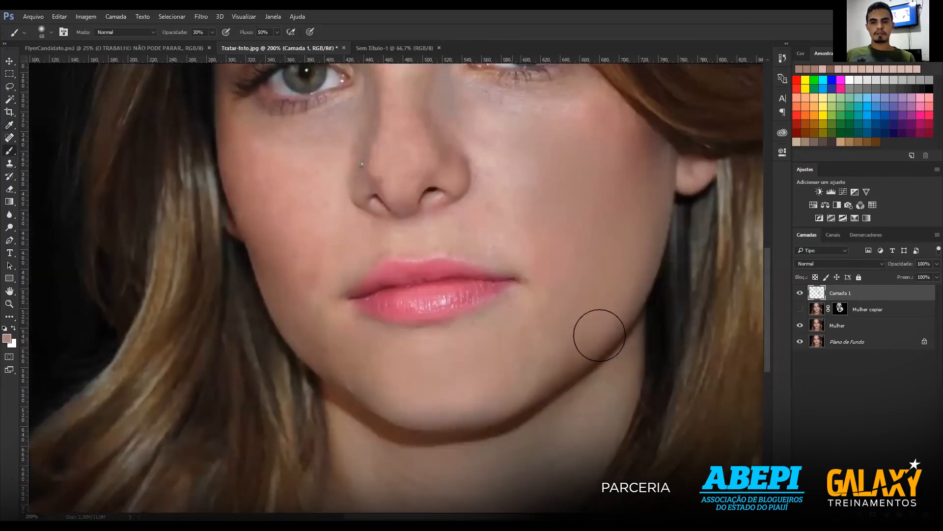
# Hide the Mulher and Plano de Fundo layers and add a white-filled layer directly beneath Camada 1.
pyautogui.click(798, 326)
pyautogui.click(799, 343)
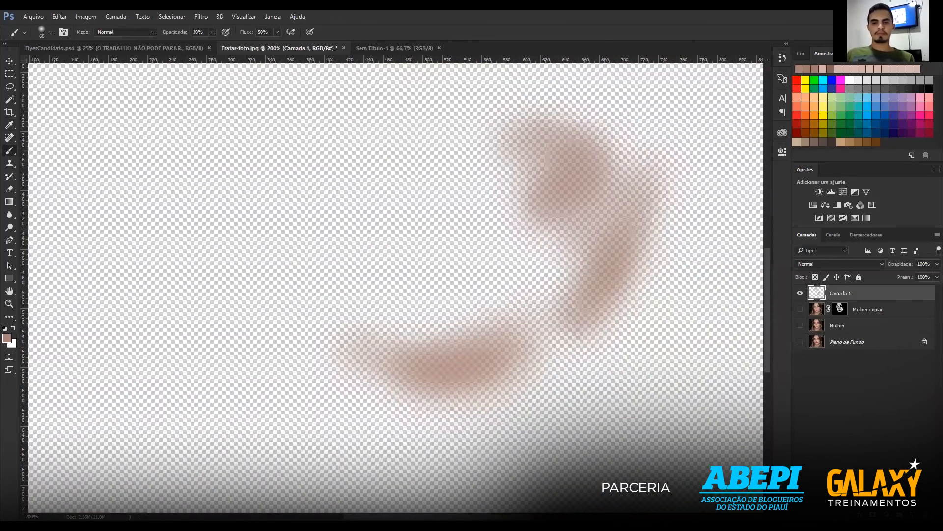
pyautogui.keyDown('ctrl'); pyautogui.click(913, 514); pyautogui.keyUp('ctrl')
pyautogui.press('d')
pyautogui.press('x')
pyautogui.hotkey('alt', 'BackSpace')
# Refill Camada 2 with black and examine the painted skin strokes against it from forehead to chin.
pyautogui.press('x')
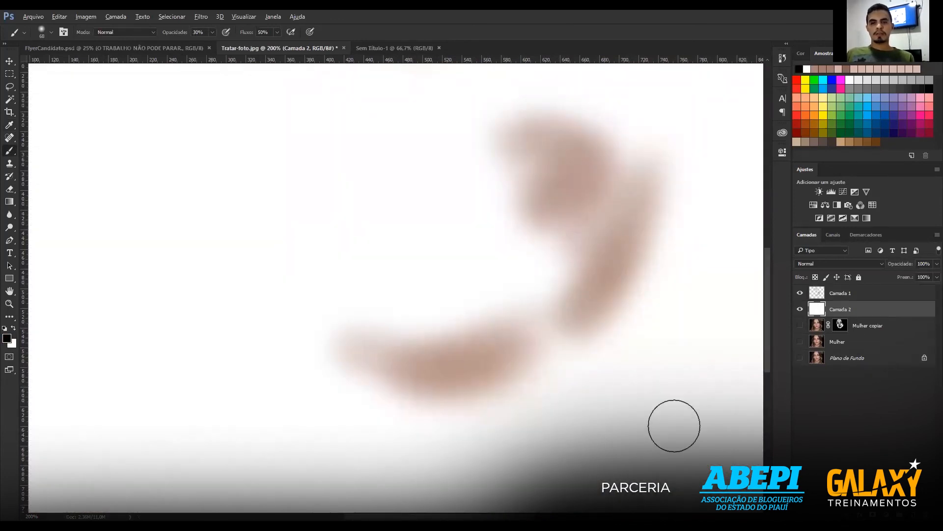
pyautogui.hotkey('alt', 'BackSpace')
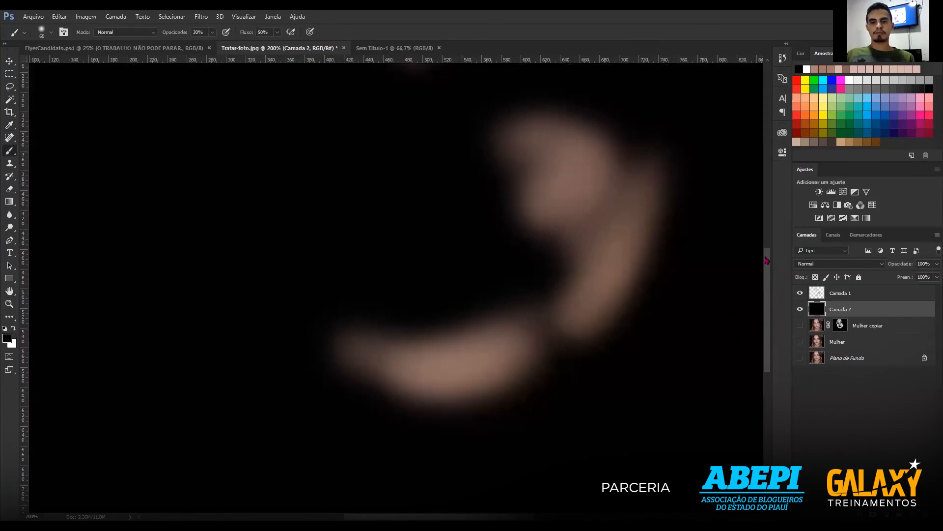
pyautogui.scroll(10, 767, 261)
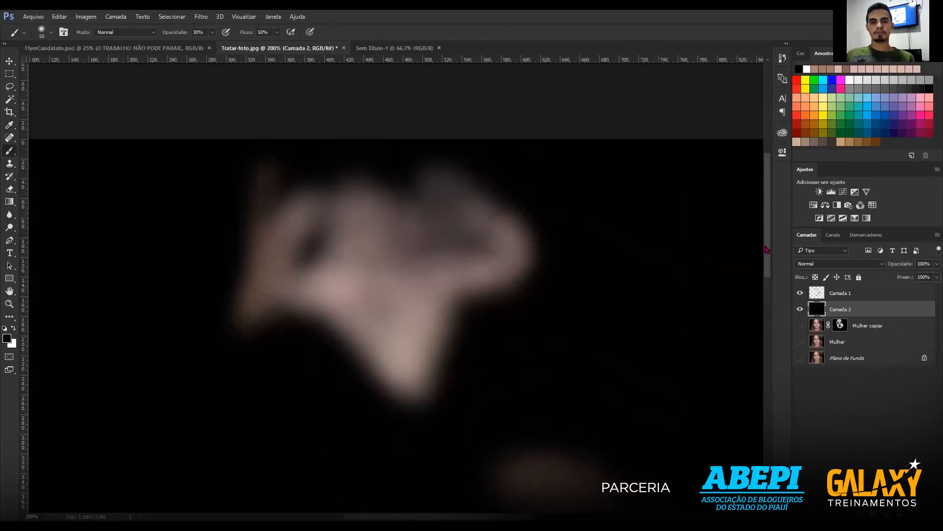
pyautogui.scroll(-10, 767, 249)
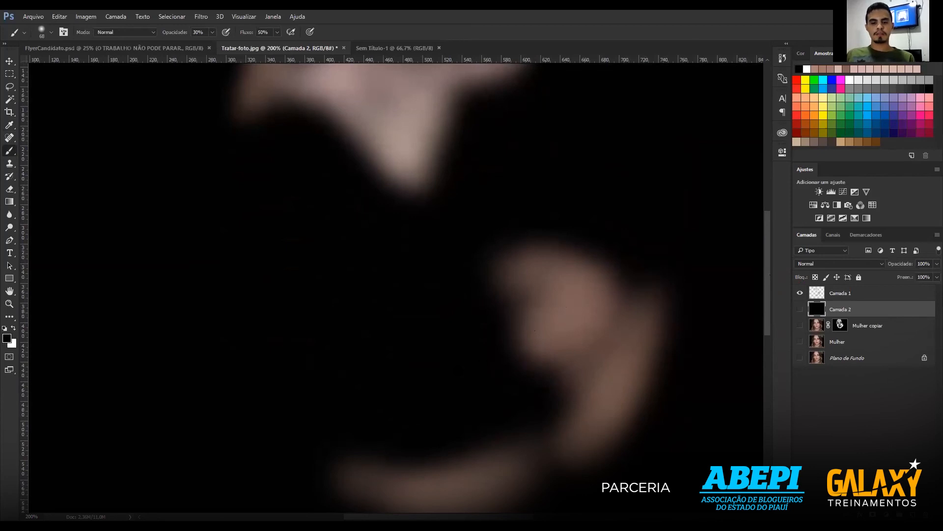
# Hide Camada 2, show the Mulher layer, and resample the image-right cheek tone with Camada 1 active.
pyautogui.click(799, 309)
pyautogui.click(799, 341)
pyautogui.click(838, 294)
pyautogui.keyDown('alt'); pyautogui.click(544, 324); pyautogui.keyUp('alt')
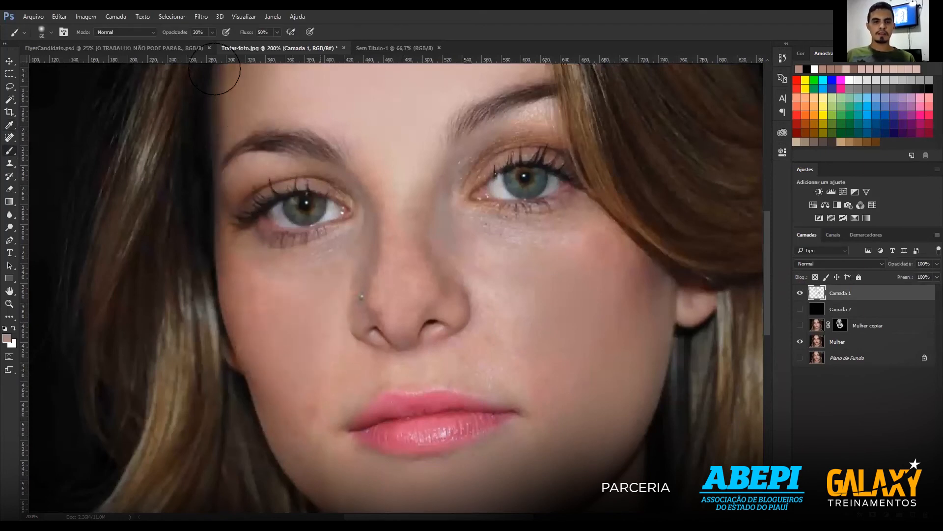
# Sample skin tones beneath the image-right eye and above the image-right mouth corner for painting with a 36 px brush.
pyautogui.scroll(-3, 214, 69)
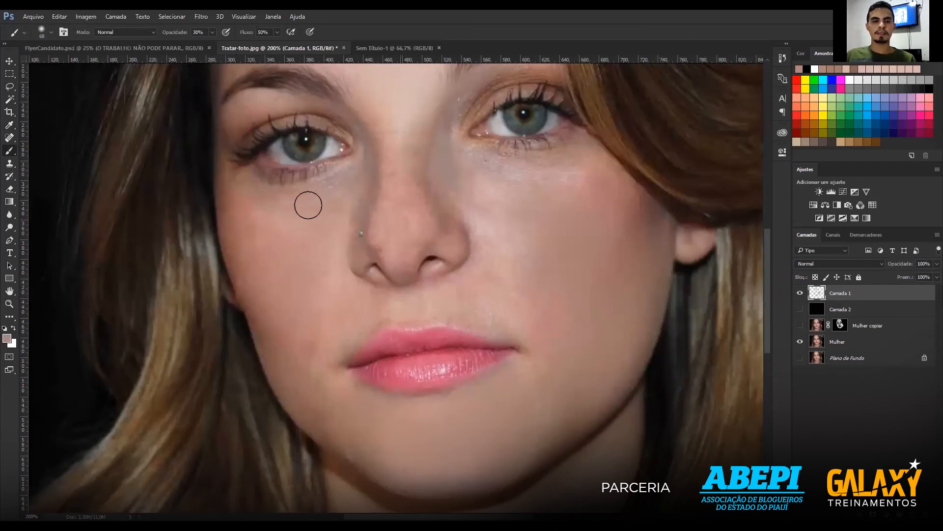
pyautogui.press('i')
pyautogui.click(494, 208)
pyautogui.press('b')
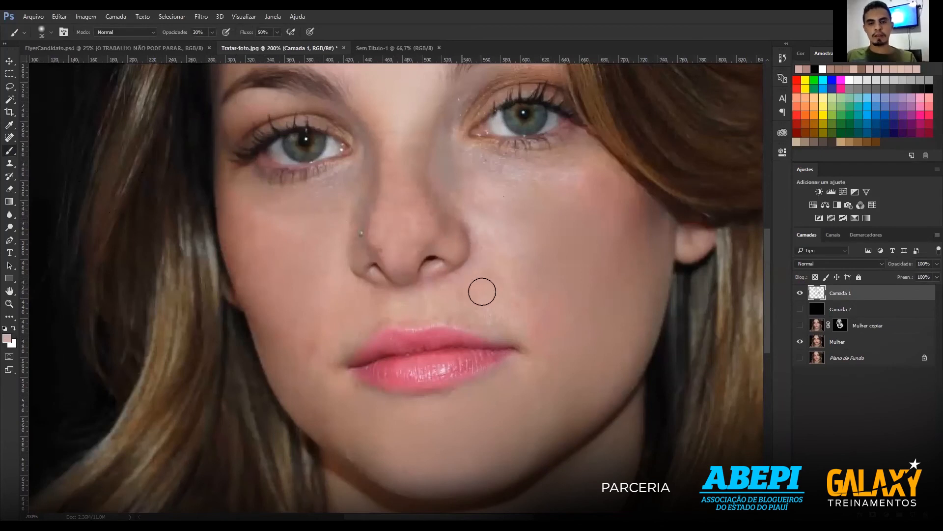
pyautogui.press('i')
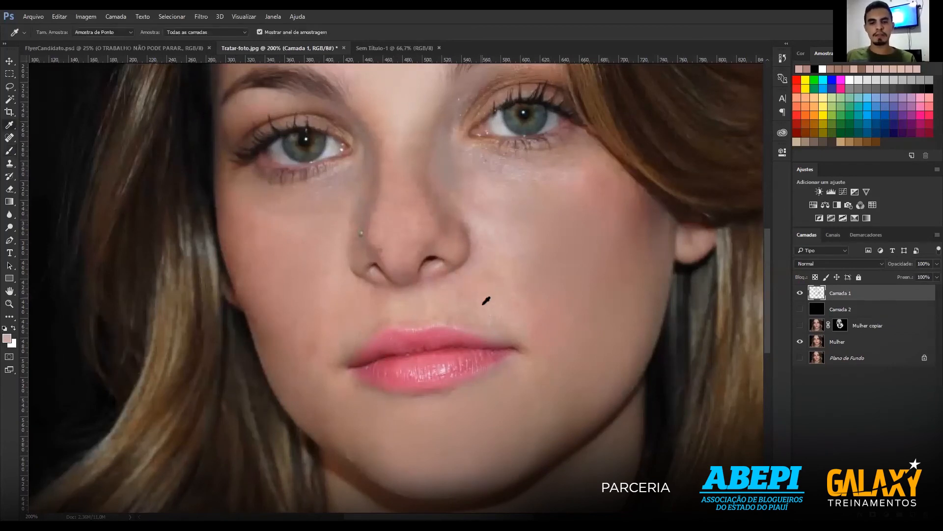
pyautogui.click(483, 305)
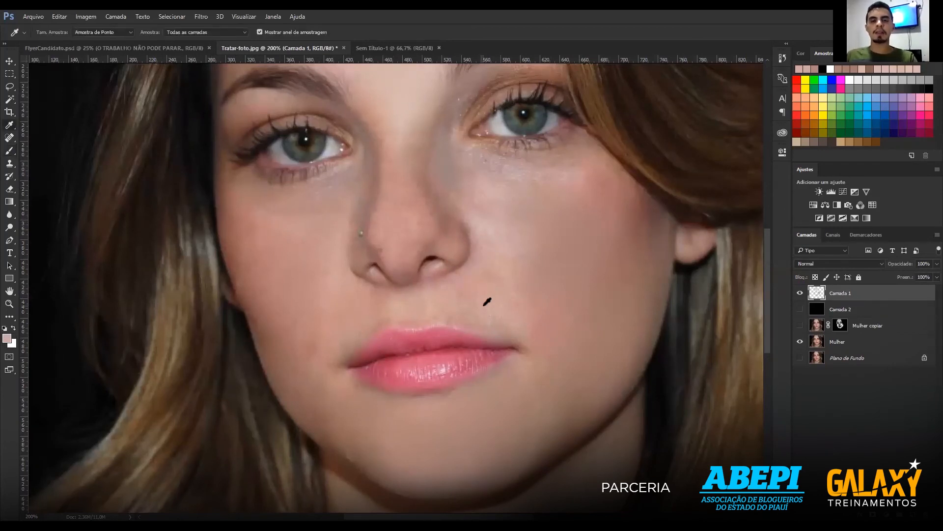
pyautogui.click(486, 302)
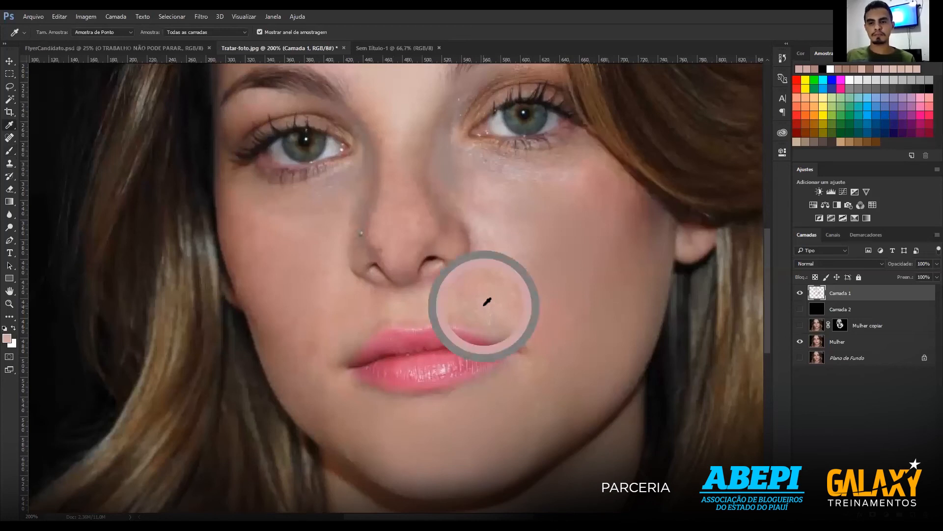
pyautogui.press('b')
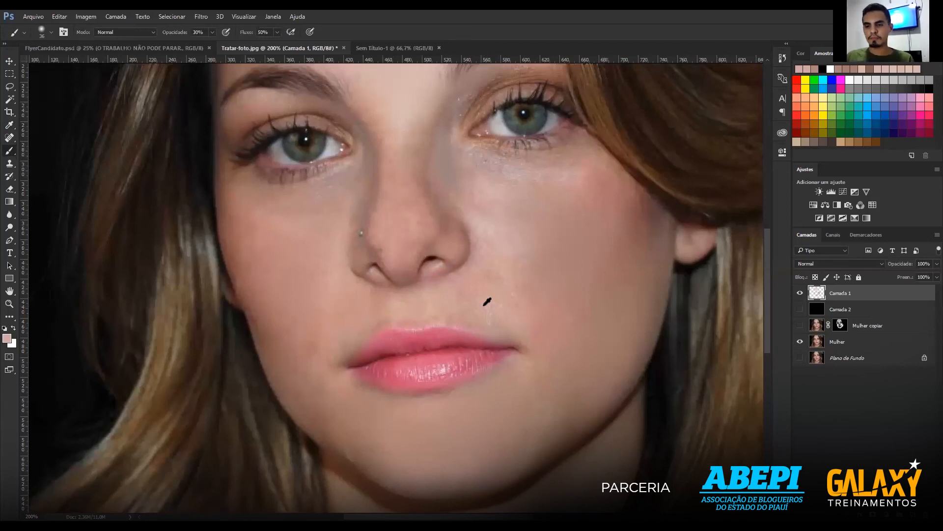
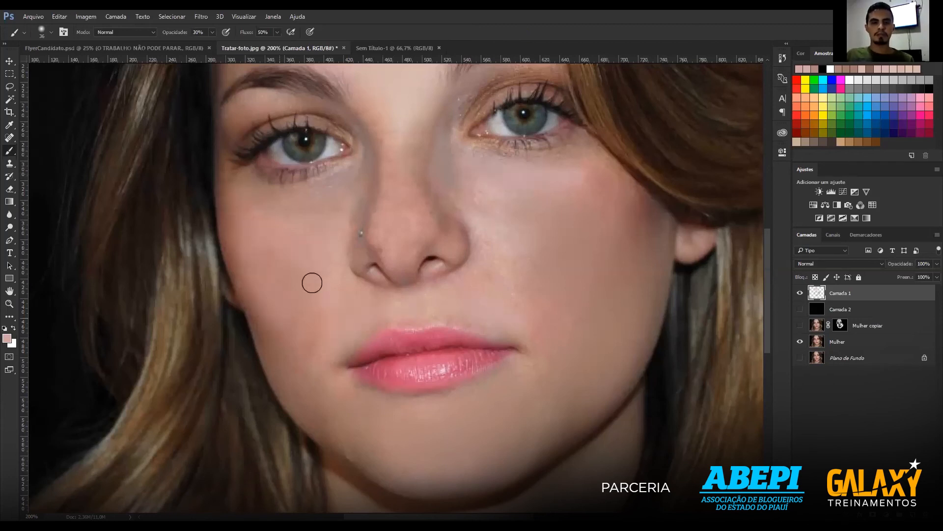
# Enlarge the brush to 53 px and compare the whole portrait with and without Camada 1 by toggling the layer's visibility.
pyautogui.hotkey('ctrl', '-')
pyautogui.press(']')
pyautogui.hotkey('ctrl', ',')
pyautogui.hotkey('ctrl', ',')
pyautogui.hotkey('ctrl', ',')
pyautogui.hotkey('ctrl', ',')
pyautogui.hotkey('ctrl', ',')
pyautogui.hotkey('ctrl', ',')
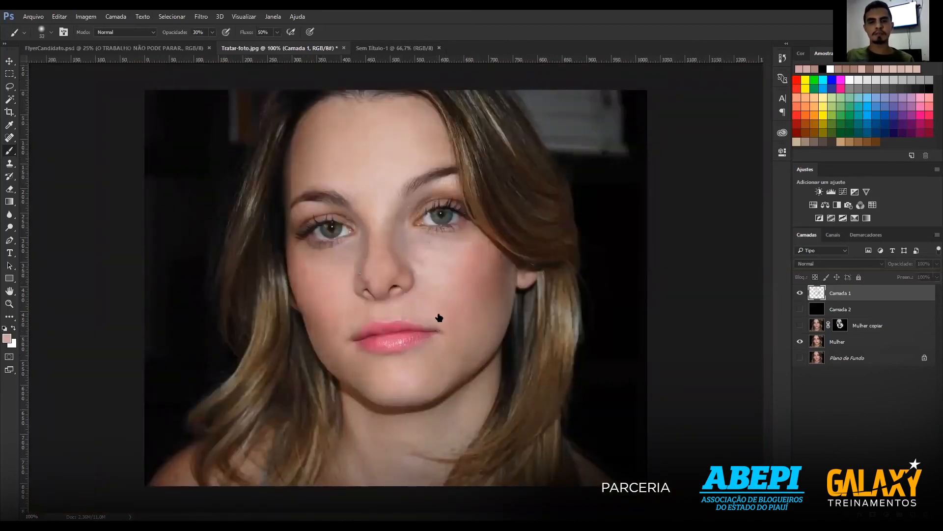
pyautogui.click(799, 294)
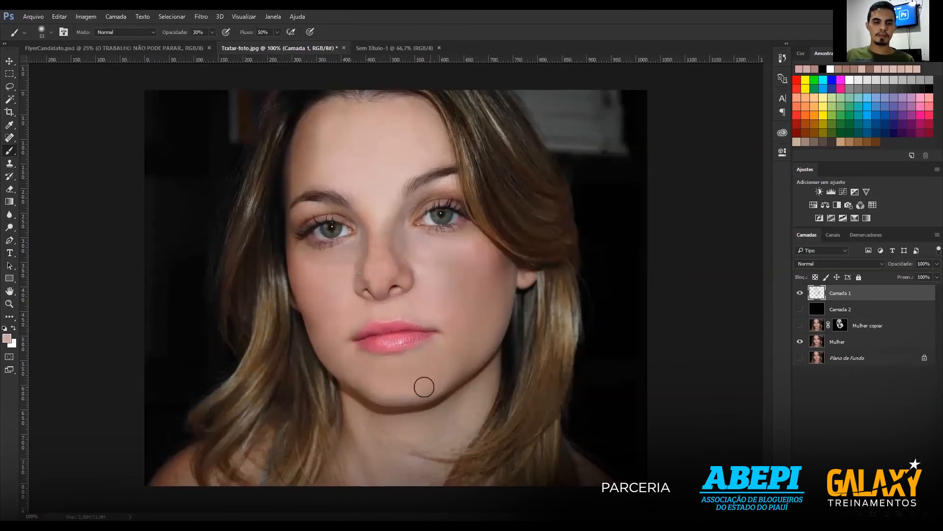
# Sample the skin tone on the bridge of the nose and paint it softly along the nose.
pyautogui.press('i')
pyautogui.click(379, 242)
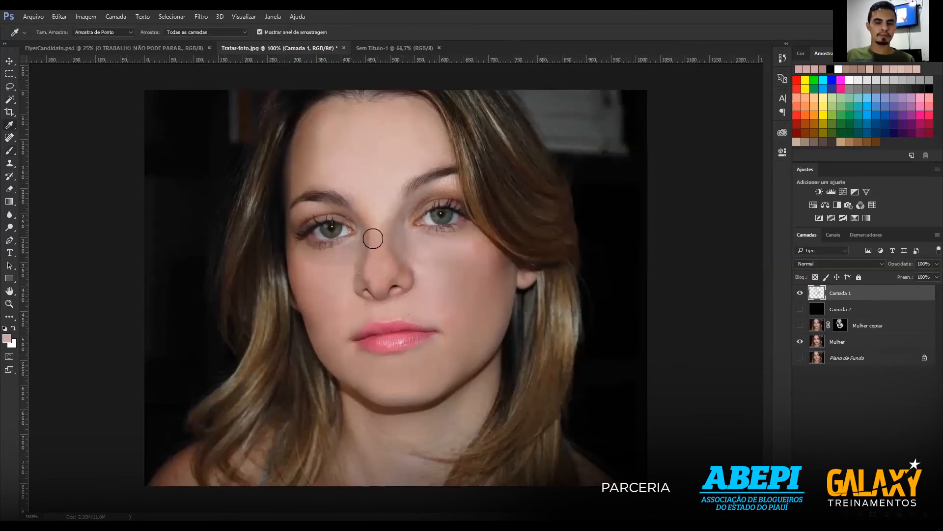
pyautogui.press('b')
pyautogui.moveTo(398, 271)
pyautogui.mouseDown()
pyautogui.moveTo(378, 285)
pyautogui.moveTo(374, 245)
pyautogui.mouseUp()
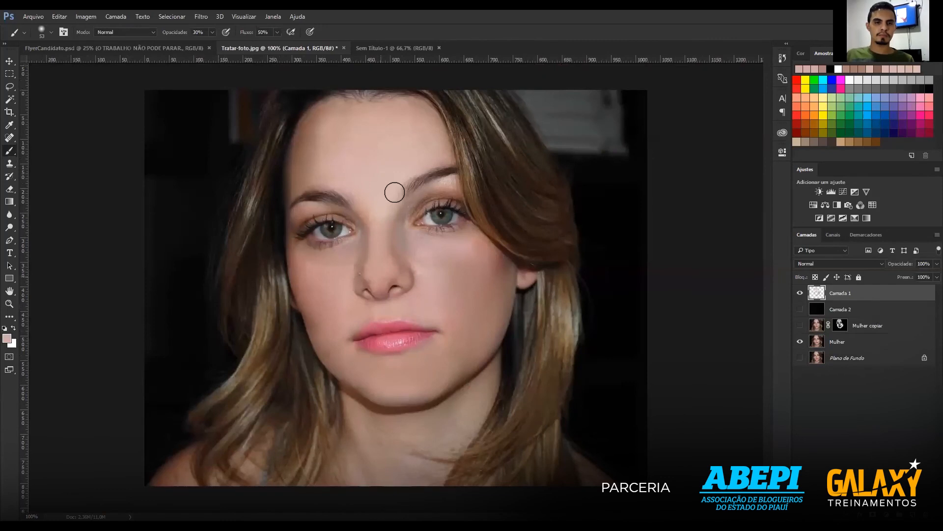
# Sample the image-left forehead tone, set the brush opacity to 2%, and paint over the forehead's image-left edge.
pyautogui.keyDown('alt'); pyautogui.click(328, 166); pyautogui.keyUp('alt')
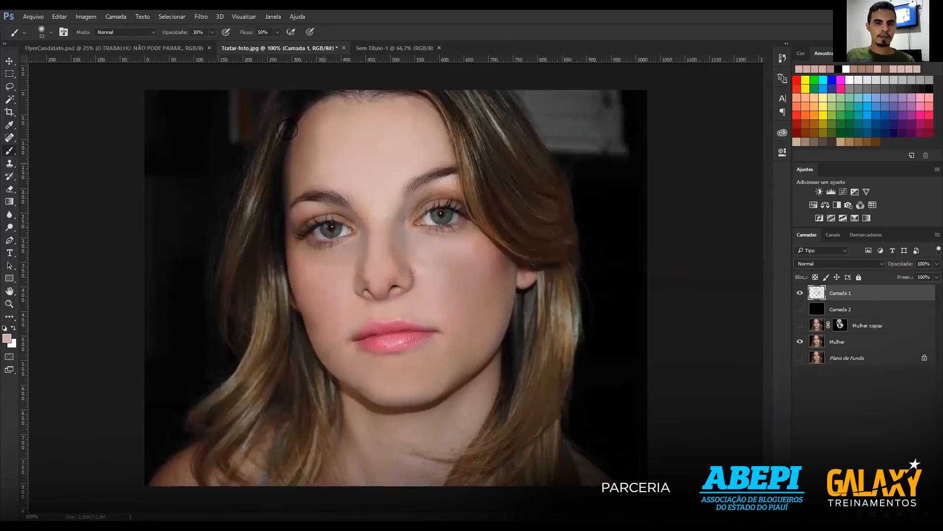
pyautogui.click(168, 35)
pyautogui.write('2')
pyautogui.moveTo(310, 151)
pyautogui.mouseDown()
pyautogui.moveTo(318, 136)
pyautogui.moveTo(311, 170)
pyautogui.moveTo(309, 136)
pyautogui.mouseUp()
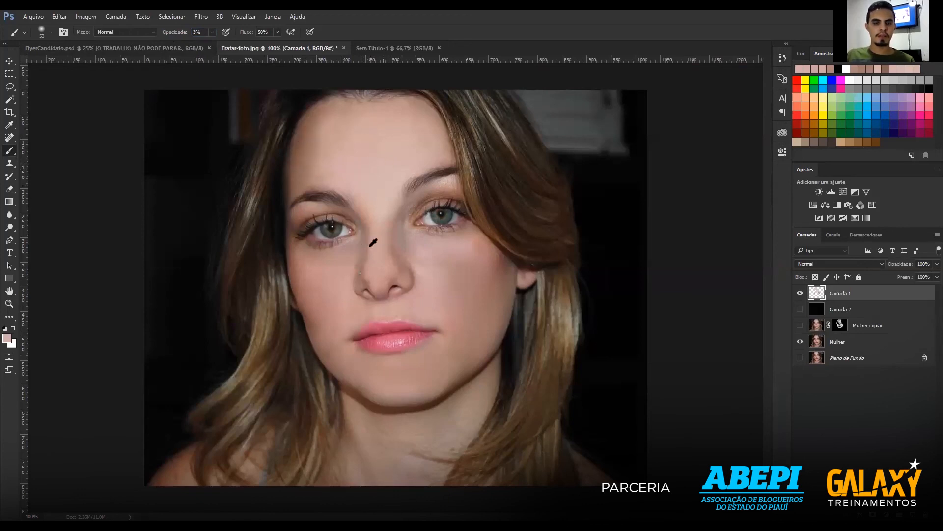
# Resample the brush colour from the lower image-left cheek and then from the middle of the image-right cheek.
pyautogui.press('i')
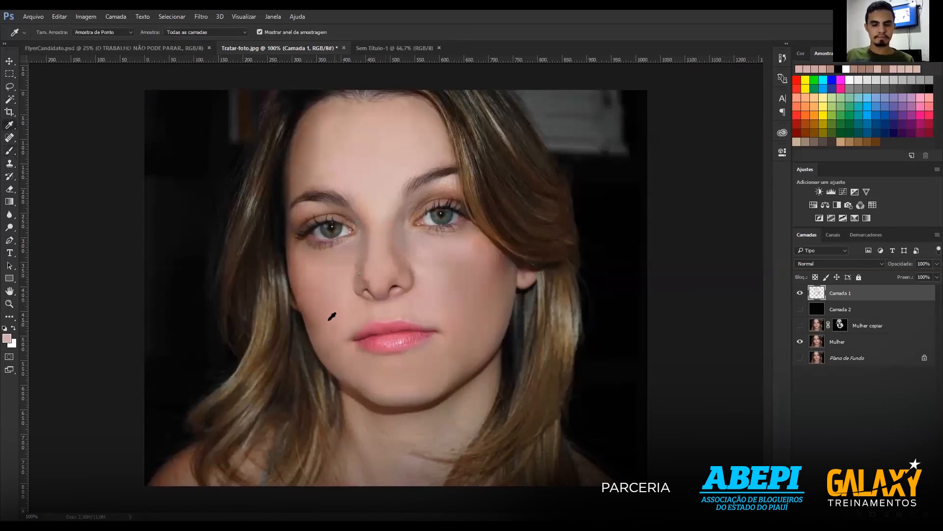
pyautogui.click(326, 318)
pyautogui.press('b')
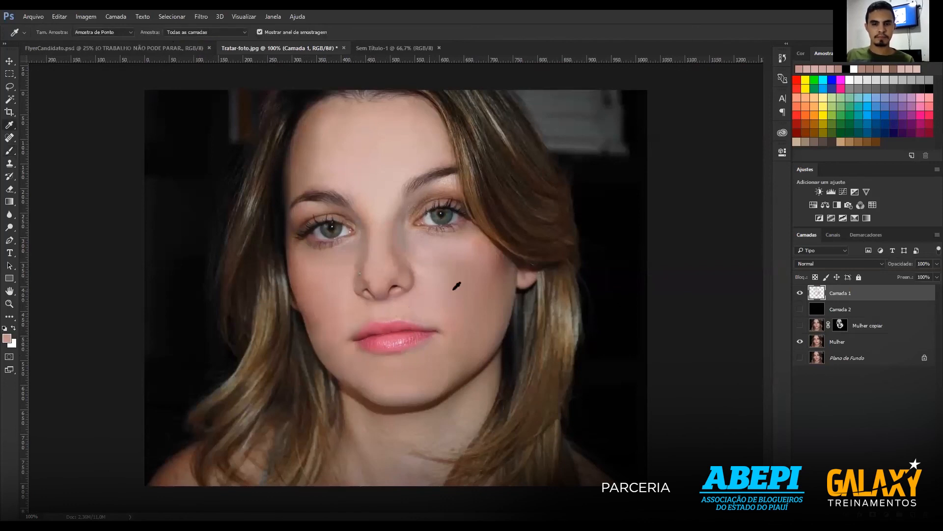
pyautogui.keyDown('alt'); pyautogui.click(459, 289); pyautogui.keyUp('alt')
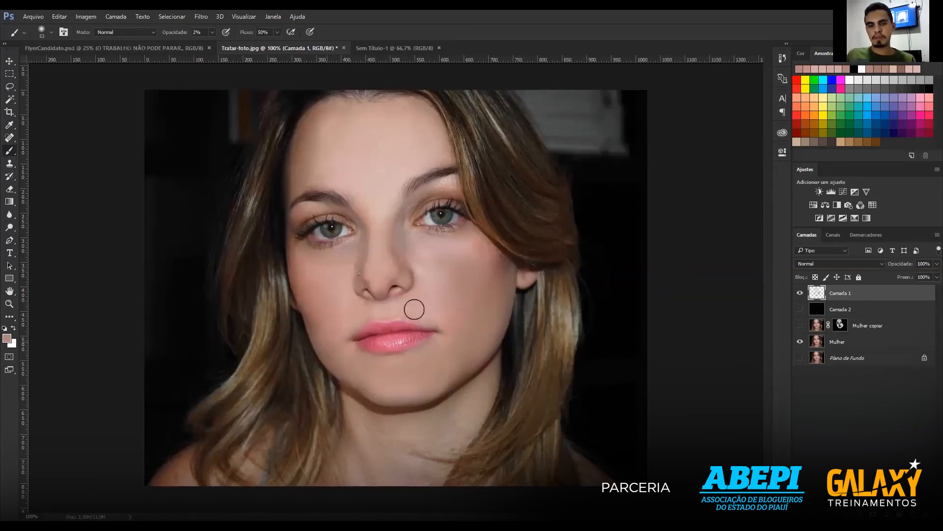
# Compare the face before and after the latest painting by hiding and showing Camada 1.
pyautogui.click(800, 294)
pyautogui.click(800, 294)
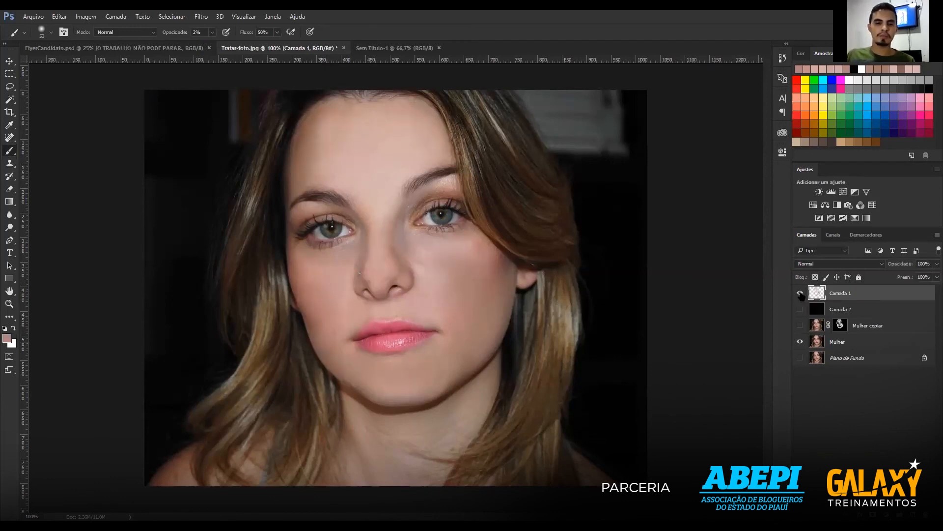
pyautogui.hotkey('ctrl', '+')
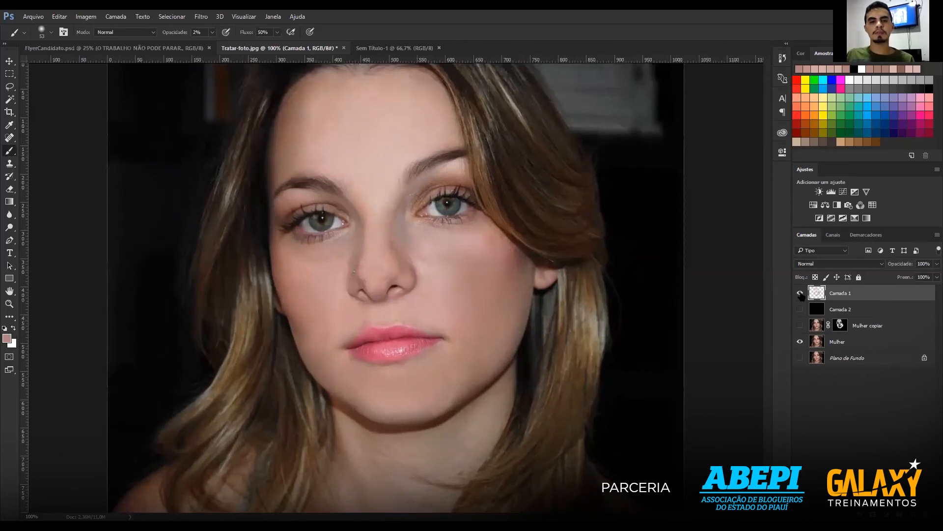
# Inspect the painted skin close up at 200% with Camada 1 hidden and then shown.
pyautogui.hotkey('ctrl', '+')
pyautogui.click(799, 293)
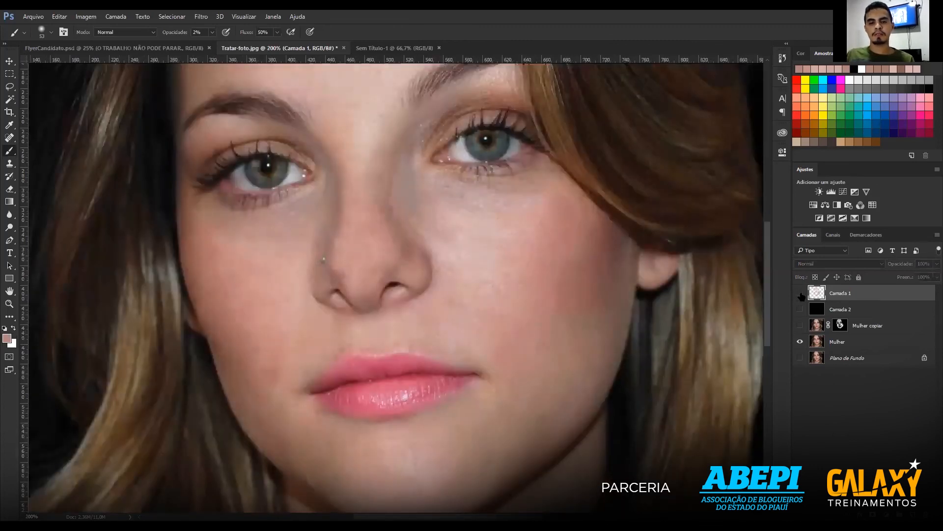
pyautogui.click(800, 293)
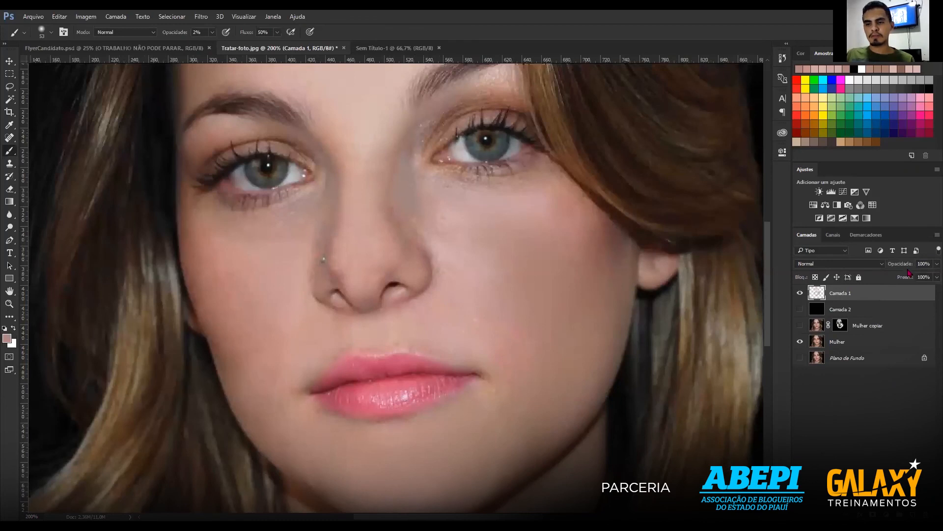
# Set the opacity of the Camada 1 layer to 65%.
pyautogui.click(898, 263)
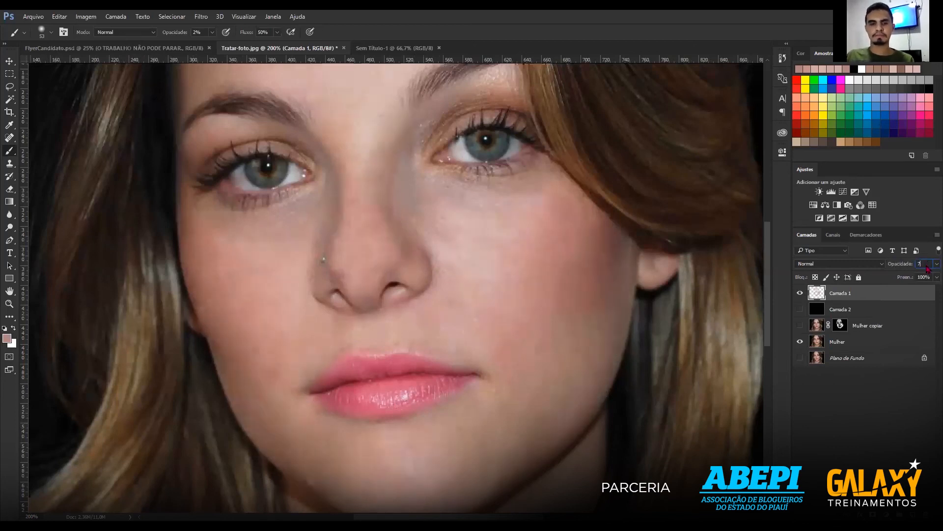
pyautogui.press('Return')
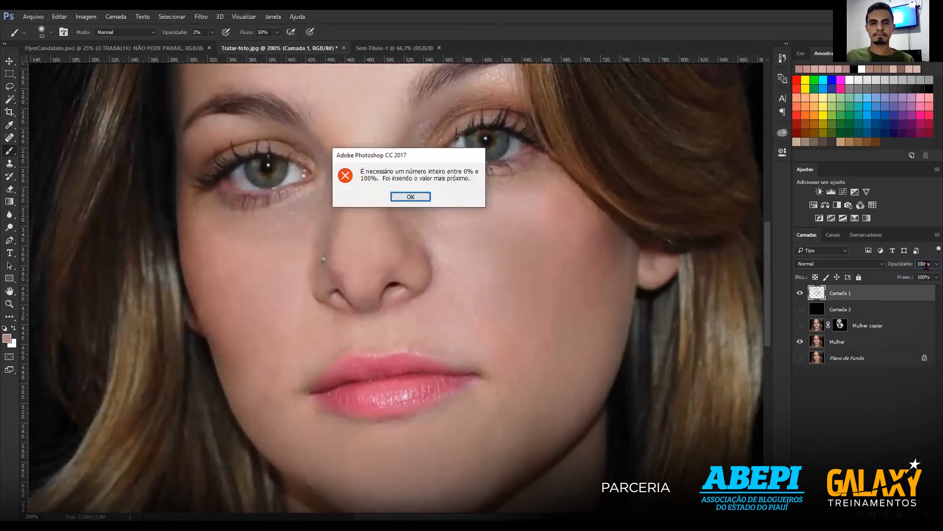
pyautogui.press('Return')
pyautogui.write('65')
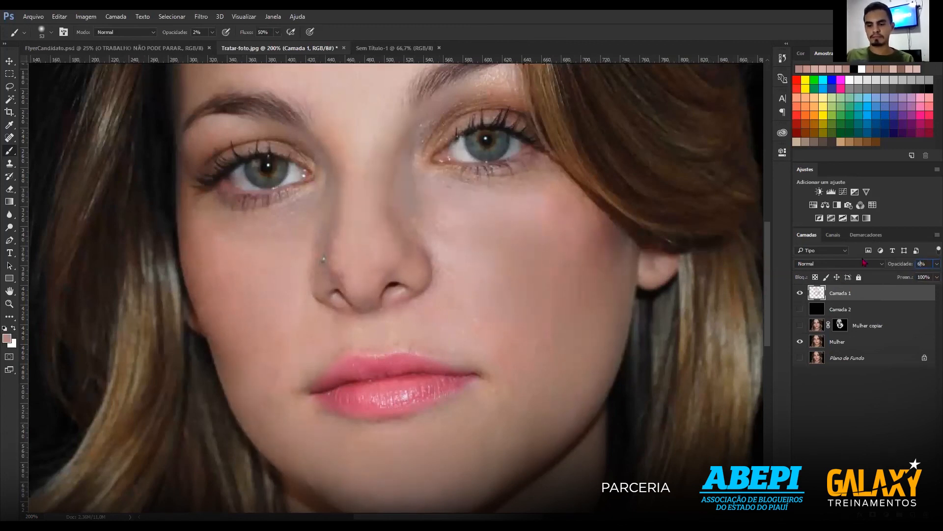
pyautogui.press('Return')
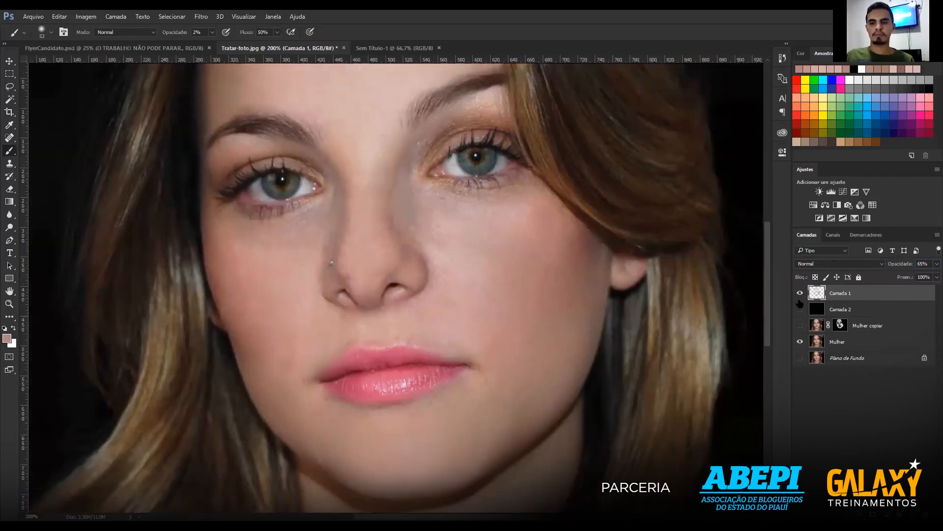
# Compare the whole face with and without Camada 1 at its reduced opacity.
pyautogui.hotkey('ctrl', '-')
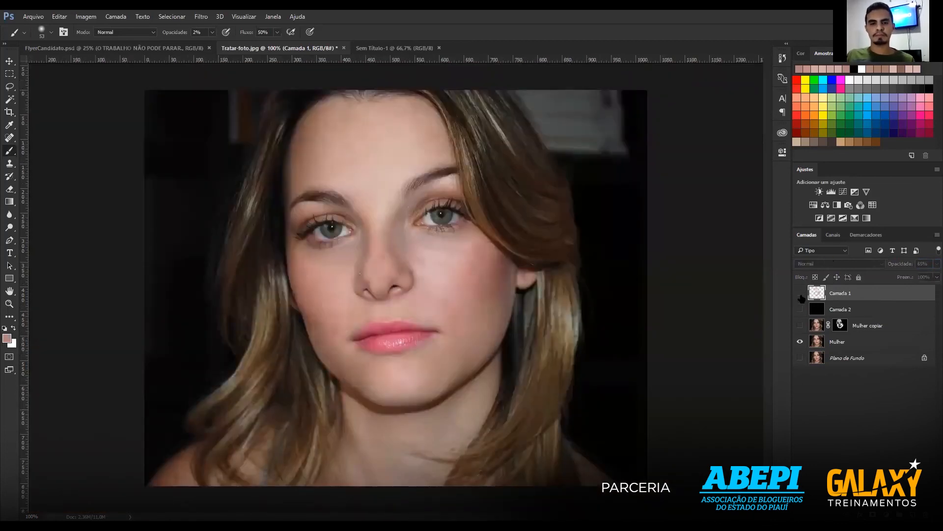
pyautogui.click(800, 293)
pyautogui.click(800, 293)
pyautogui.click(800, 293)
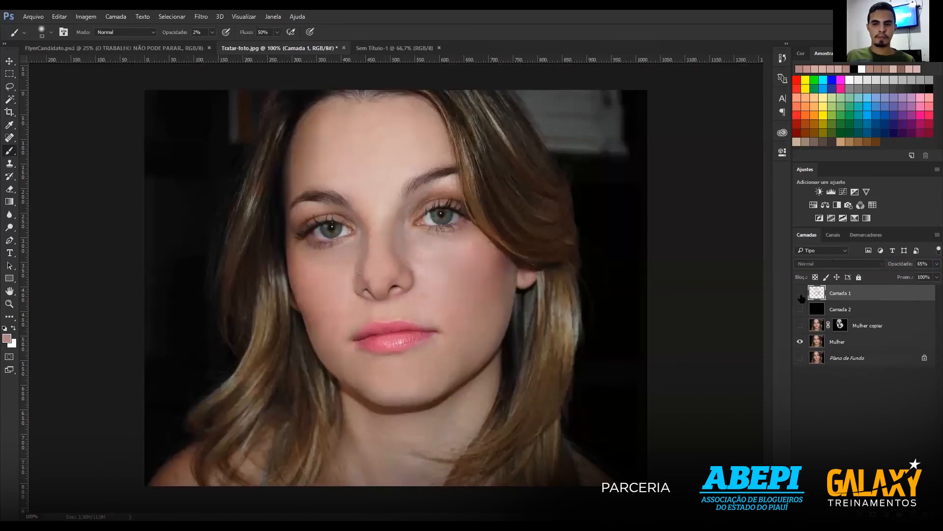
# Check what the black Camada 2 layer contains and delete that layer.
pyautogui.click(799, 309)
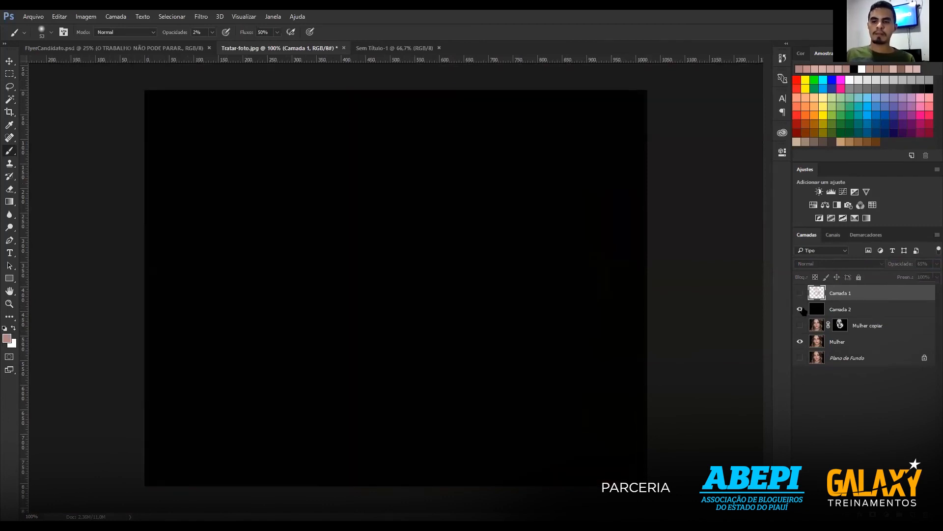
pyautogui.click(800, 309)
pyautogui.click(830, 314)
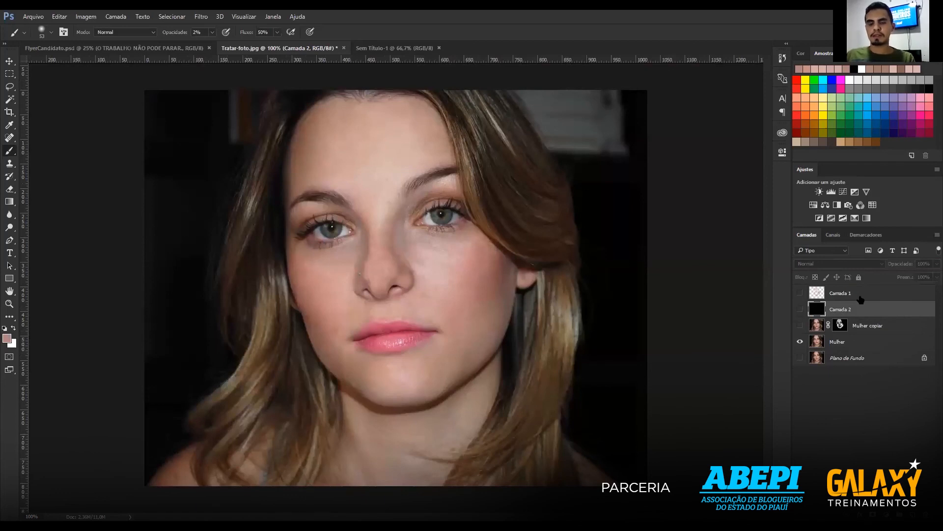
pyautogui.press('Delete')
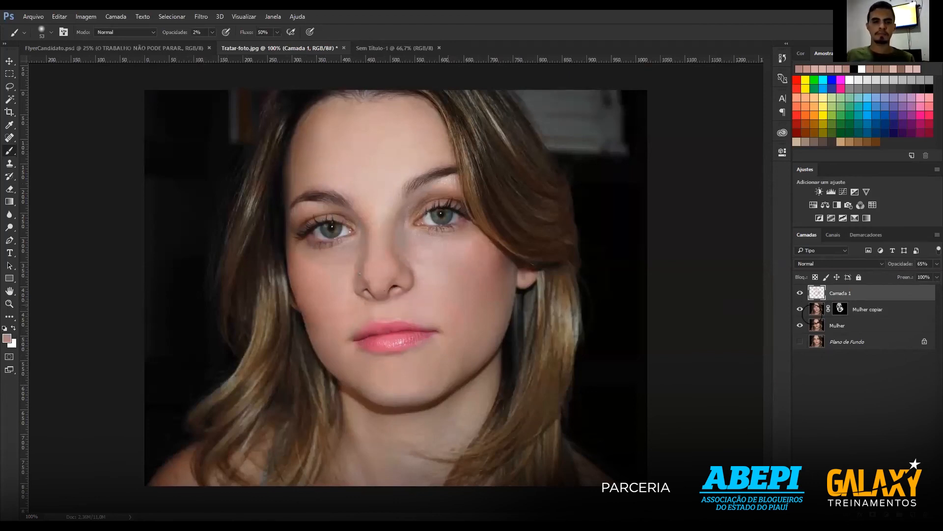
# Compare the retouched face with the original by toggling the retouching layers and isolating Plano de Fundo.
pyautogui.click(800, 293)
pyautogui.click(800, 293)
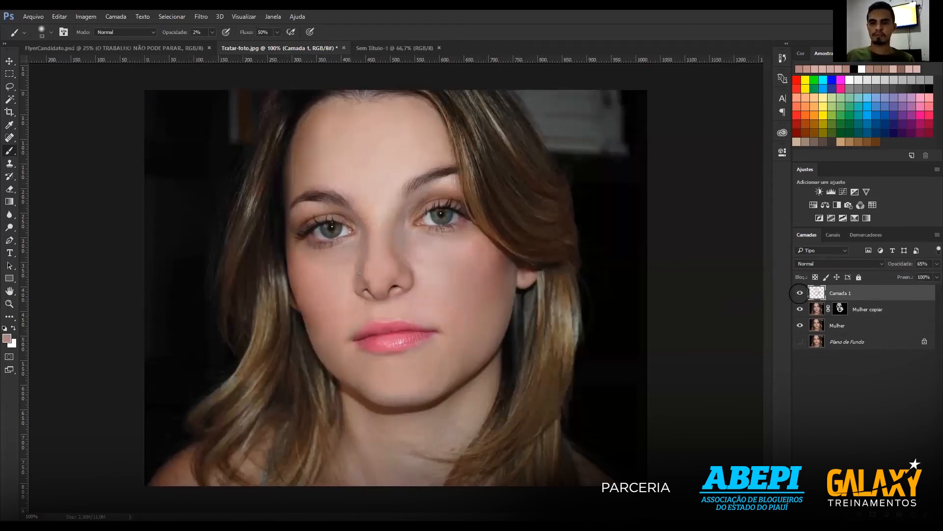
pyautogui.click(799, 293)
pyautogui.click(799, 295)
pyautogui.click(795, 309)
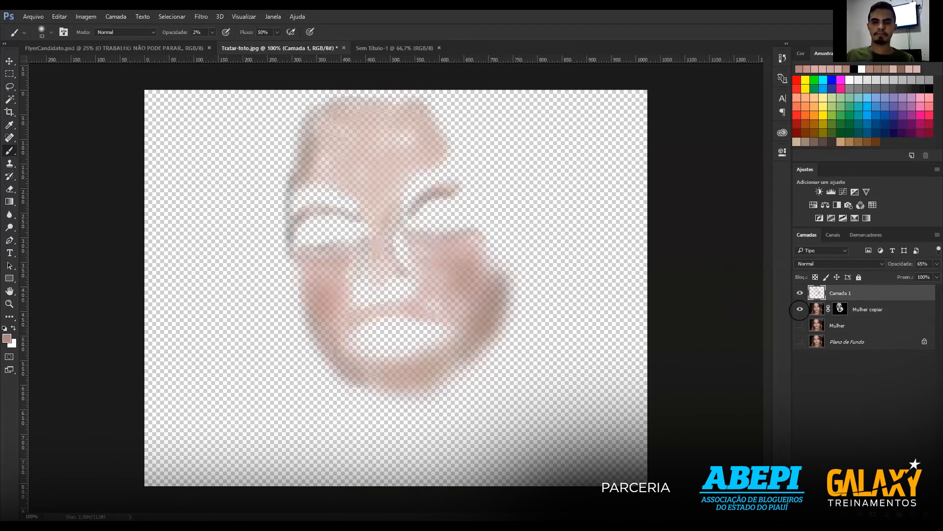
pyautogui.keyDown('alt'); pyautogui.click(800, 342); pyautogui.keyUp('alt')
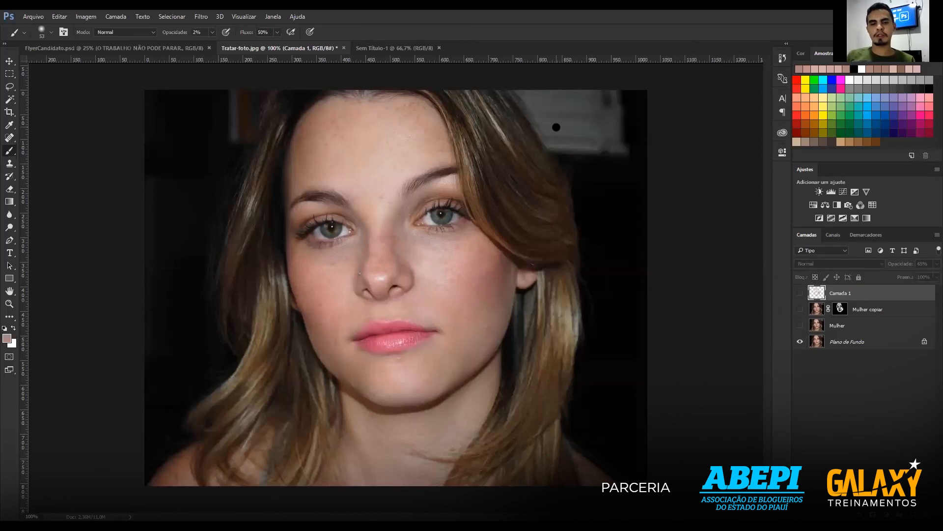
# Show the Mulher, Mulher copiar and Camada 1 layers again above the background.
pyautogui.click(799, 326)
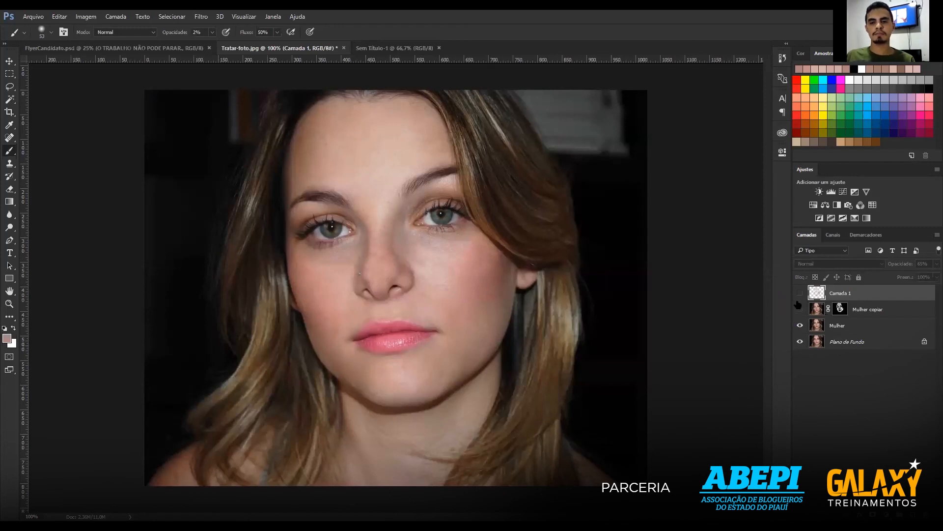
pyautogui.click(799, 309)
pyautogui.click(799, 292)
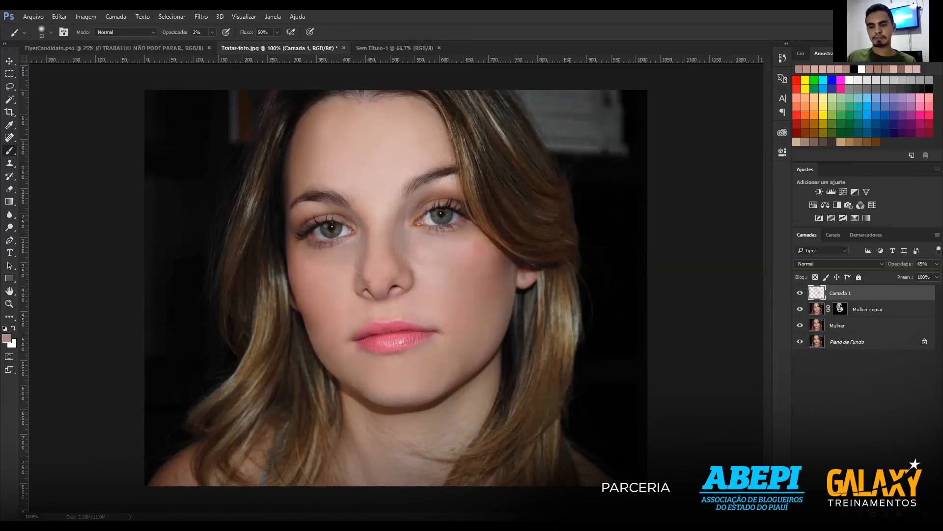
# Add a Matiz/Saturação adjustment layer above Camada 1.
pyautogui.hotkey('ctrl', '+')
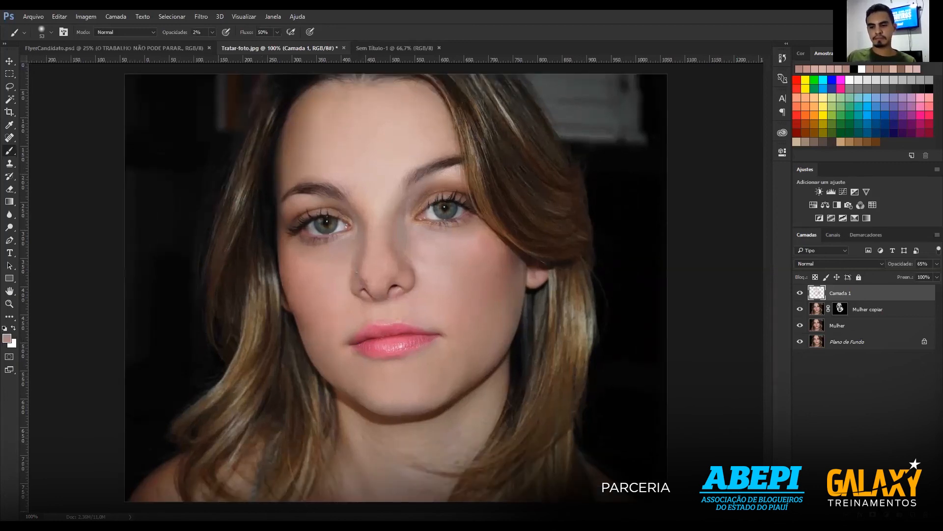
pyautogui.hotkey('ctrl', '+')
pyautogui.hotkey('ctrl', '+')
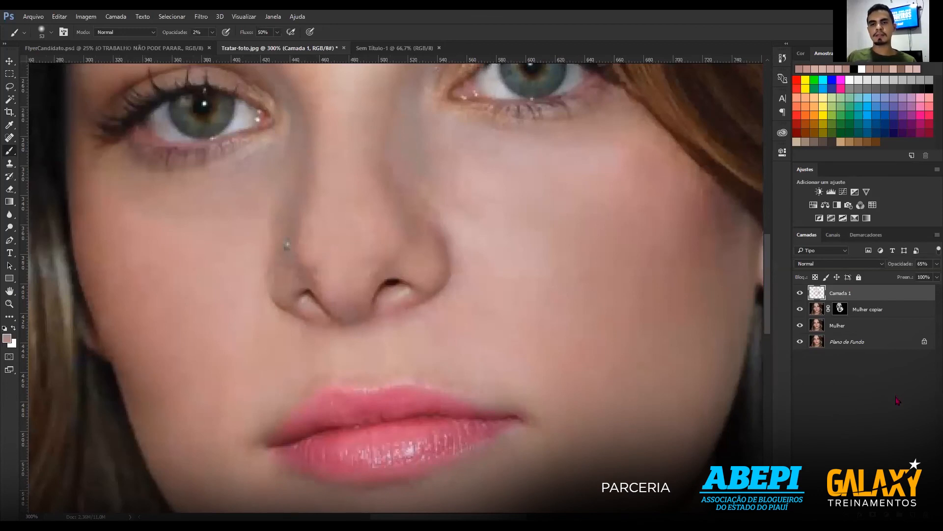
pyautogui.click(886, 514)
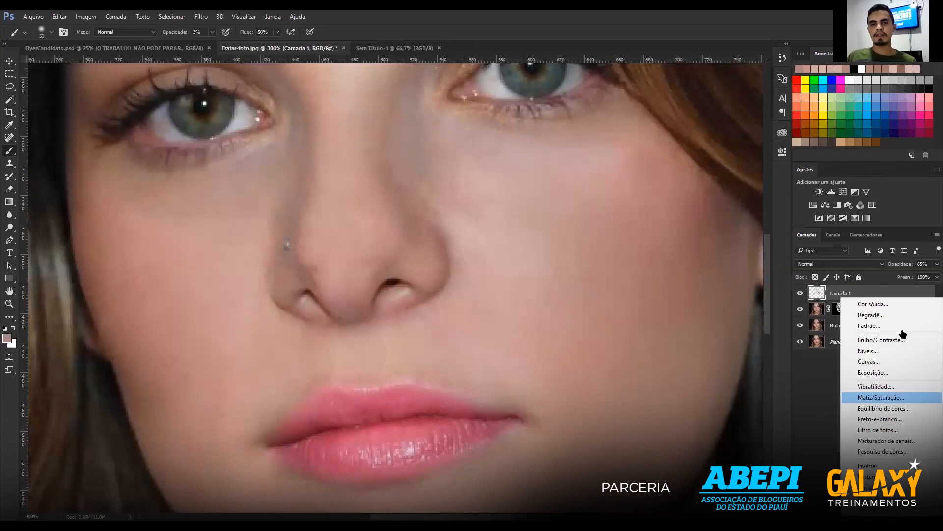
pyautogui.click(881, 397)
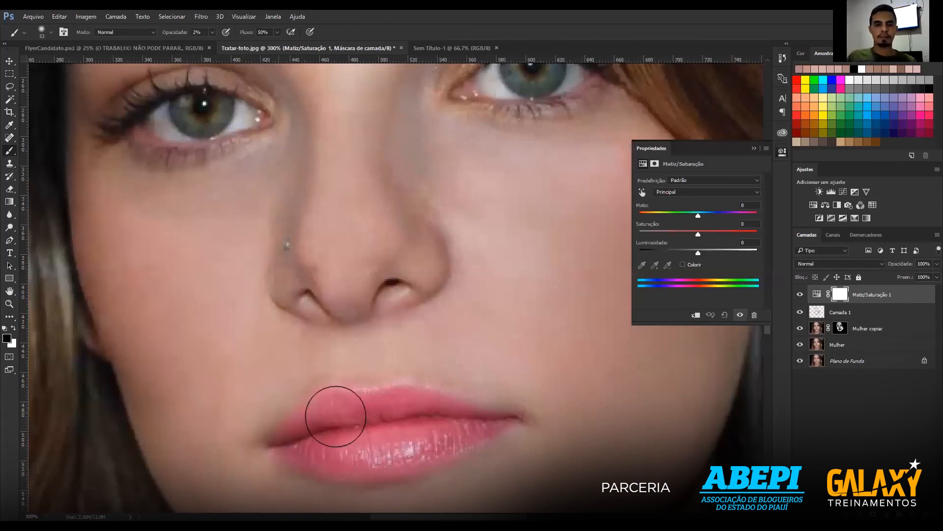
# Outline the woman's lips with the Lasso tool and refine the selection along their upper and lower edges.
pyautogui.click(9, 86)
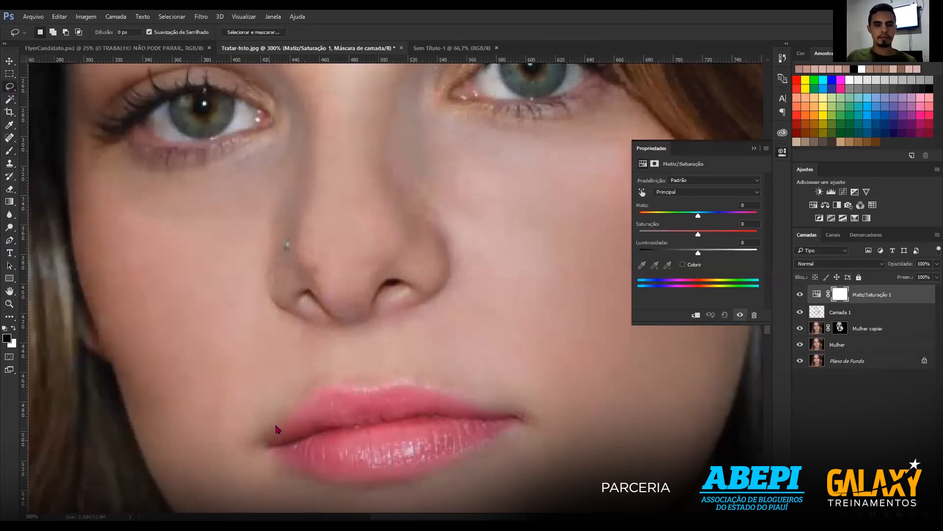
pyautogui.moveTo(318, 391)
pyautogui.mouseDown()
pyautogui.moveTo(447, 387)
pyautogui.moveTo(522, 426)
pyautogui.mouseUp()
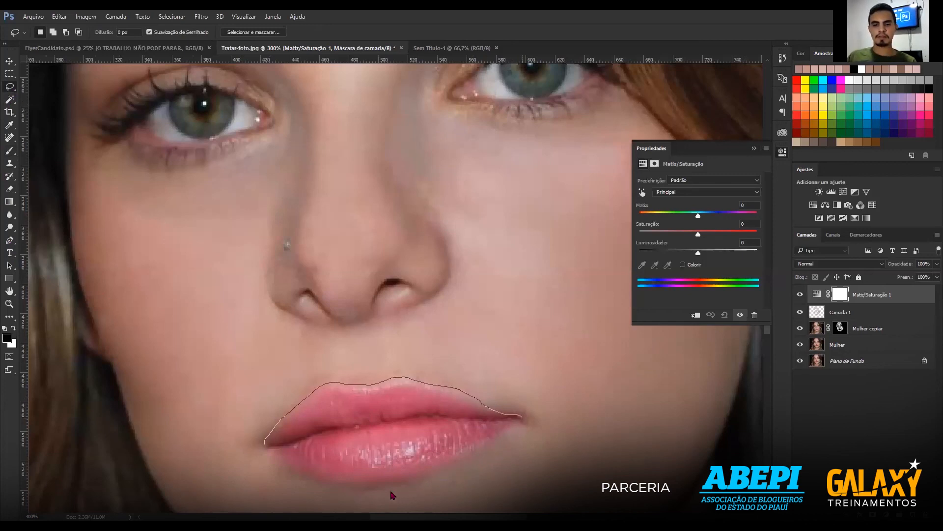
pyautogui.moveTo(334, 491); pyautogui.dragTo(264, 450)
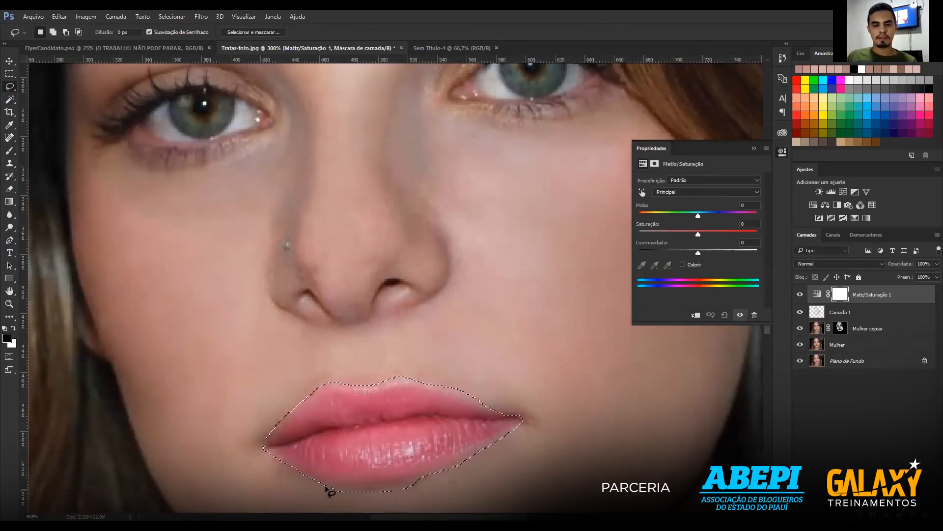
pyautogui.moveTo(326, 486)
pyautogui.mouseDown()
pyautogui.moveTo(445, 472)
pyautogui.moveTo(504, 432)
pyautogui.moveTo(530, 430)
pyautogui.mouseUp()
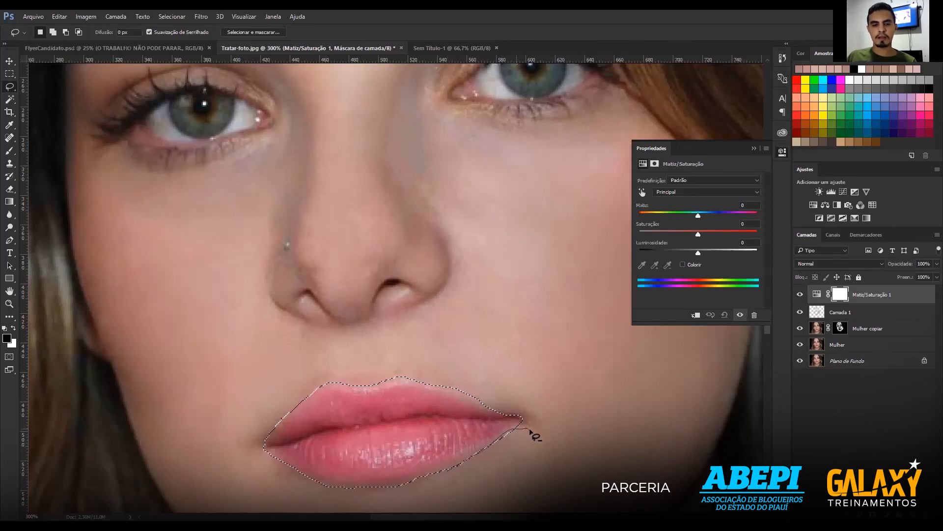
pyautogui.moveTo(395, 372)
pyautogui.mouseDown()
pyautogui.moveTo(480, 403)
pyautogui.moveTo(485, 384)
pyautogui.moveTo(378, 379)
pyautogui.mouseUp()
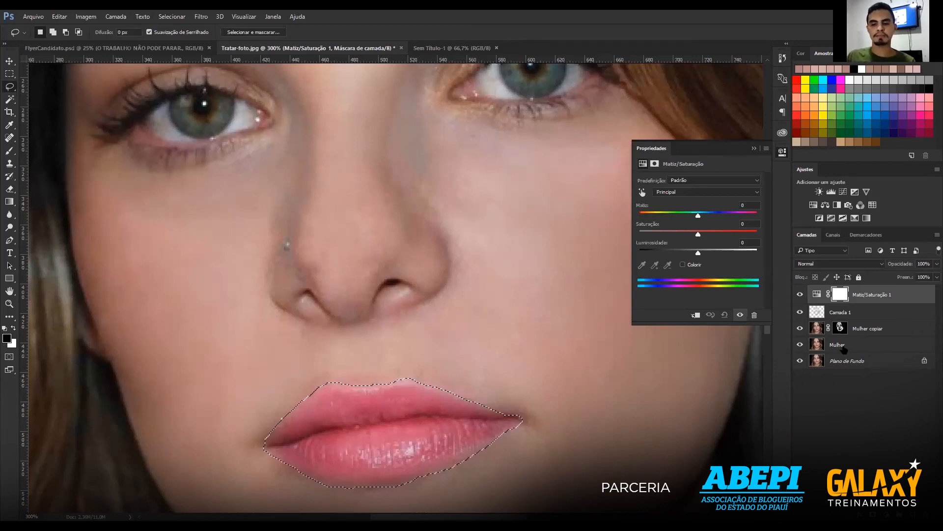
# Try a strong saturation boost on the Matiz/Saturação adjustment, and settle on a saturation of +3.
pyautogui.click(734, 239)
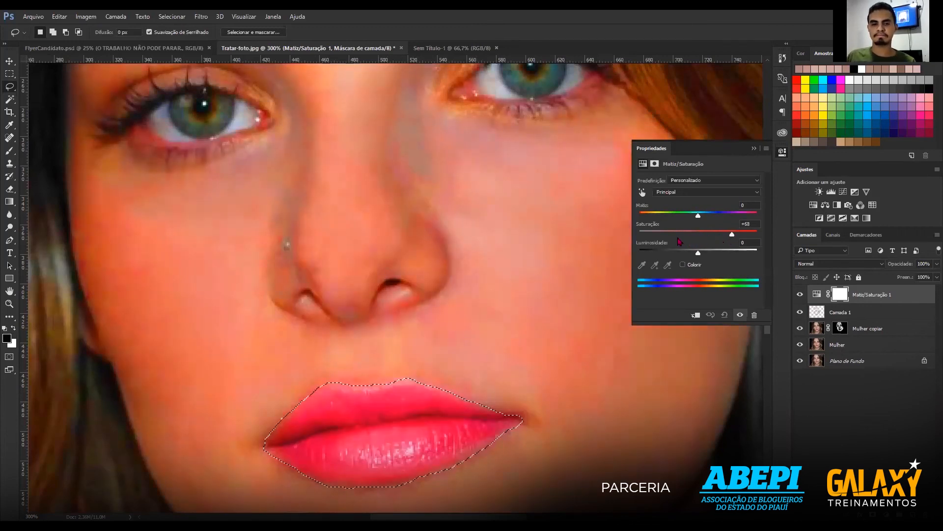
pyautogui.click(679, 241)
pyautogui.moveTo(677, 237); pyautogui.dragTo(701, 238)
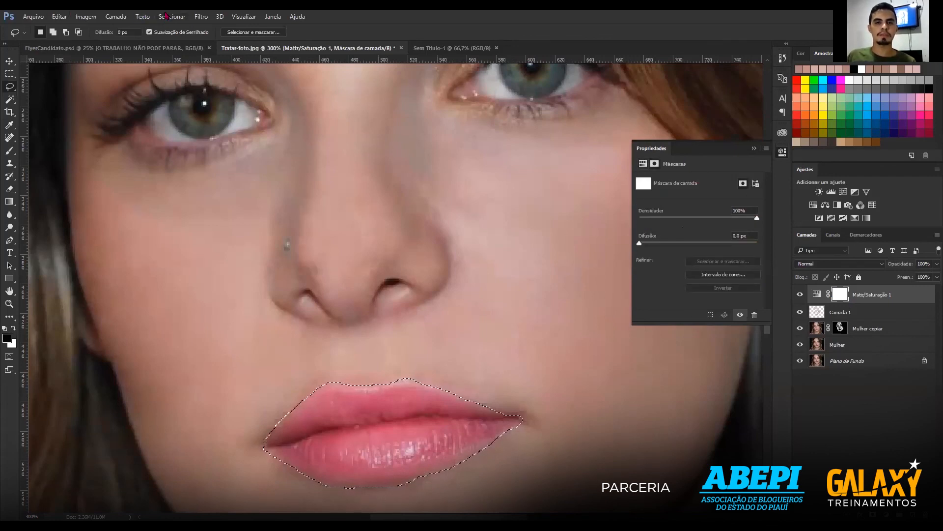
# Invert the lip selection so that everything in the photo except the lips is selected.
pyautogui.click(181, 16)
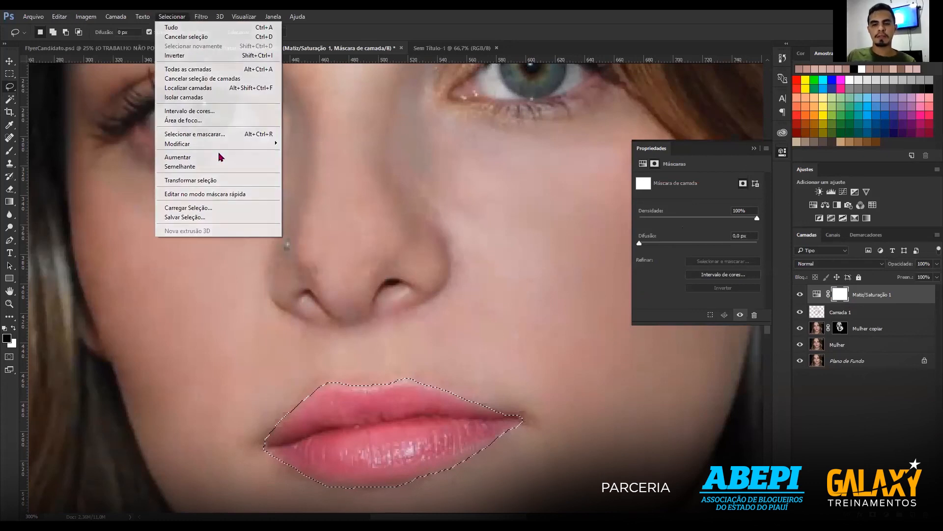
pyautogui.hotkey('ctrl', 'shift', 'i')
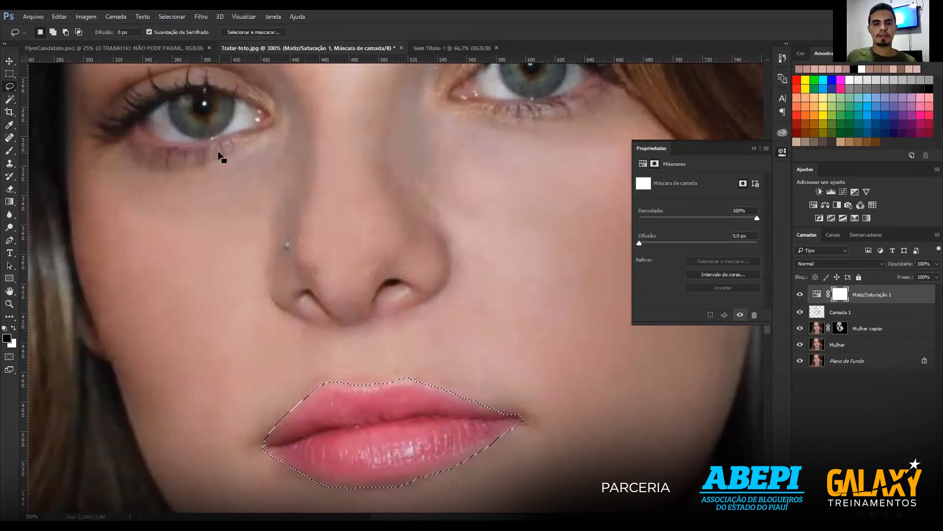
pyautogui.hotkey('ctrl', '-')
pyautogui.hotkey('ctrl', '-')
pyautogui.hotkey('ctrl', '-')
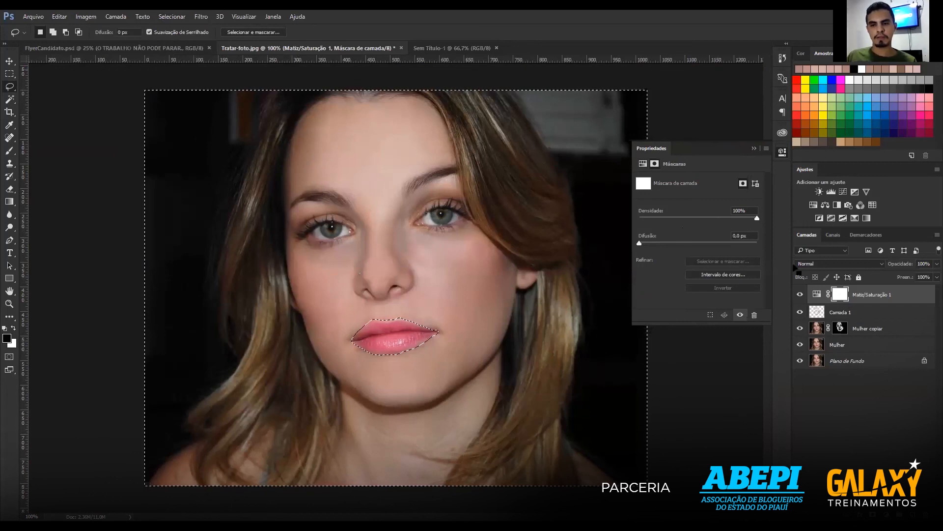
# Switch to the Brush tool for the Matiz/Saturação 1 mask, clearing and restoring the inverted lip selection.
pyautogui.click(842, 299)
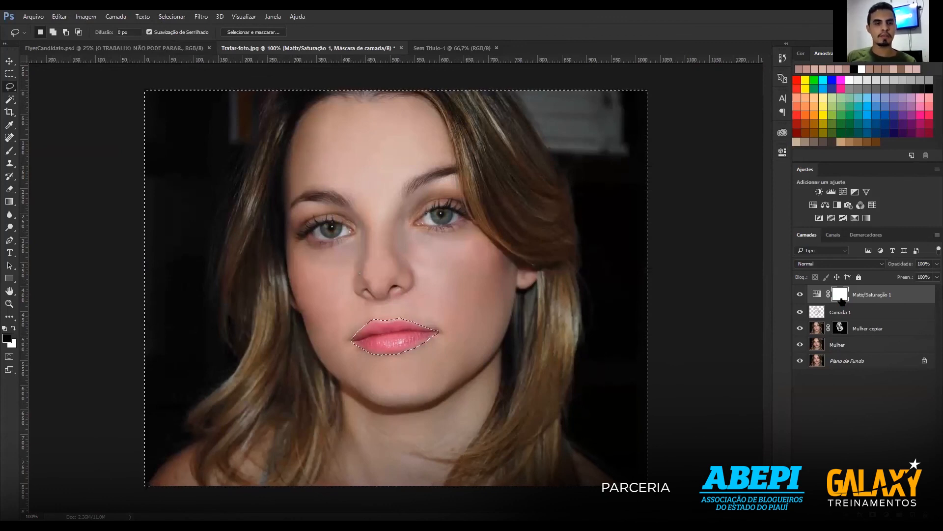
pyautogui.press('b')
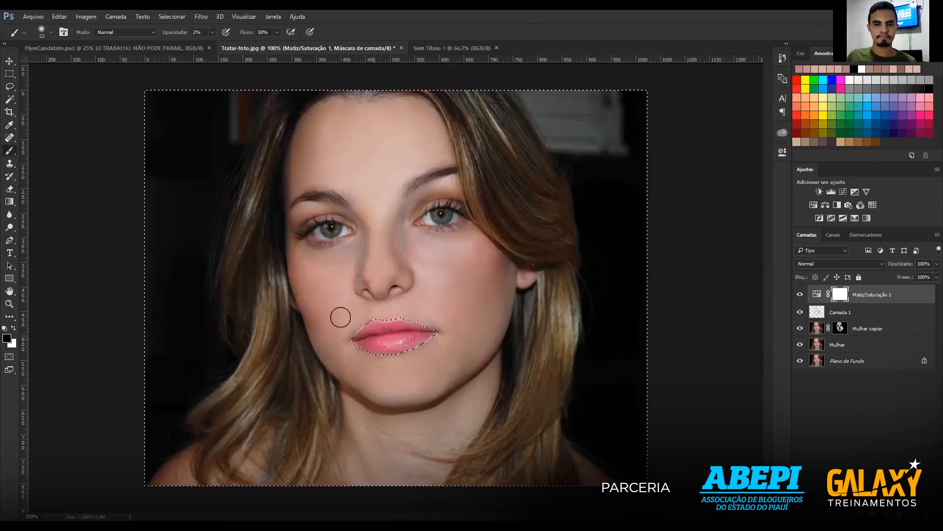
pyautogui.hotkey('ctrl', 'd')
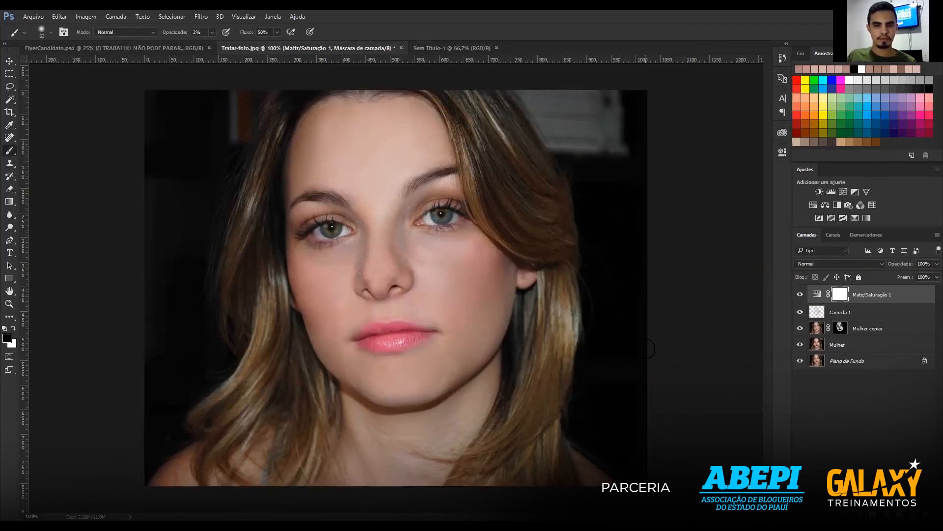
pyautogui.keyDown('ctrl'); pyautogui.click(840, 293); pyautogui.keyUp('ctrl')
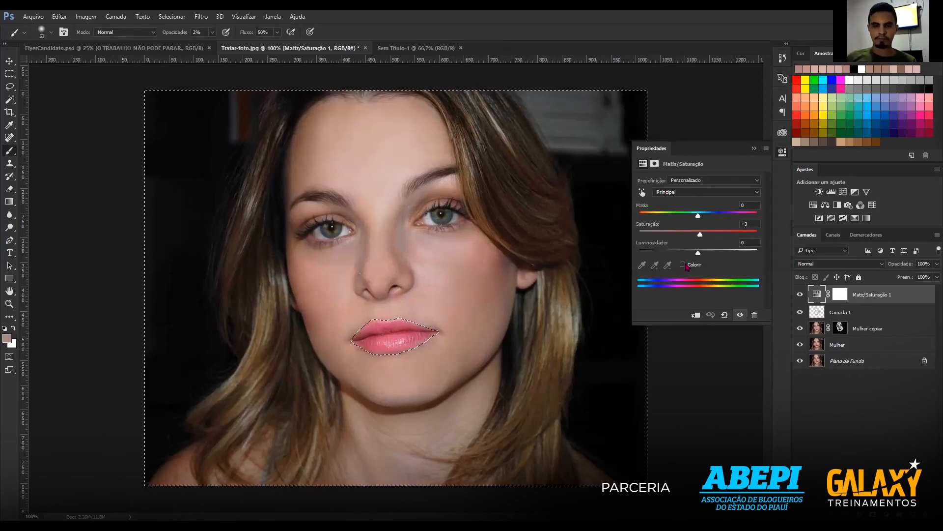
pyautogui.click(754, 148)
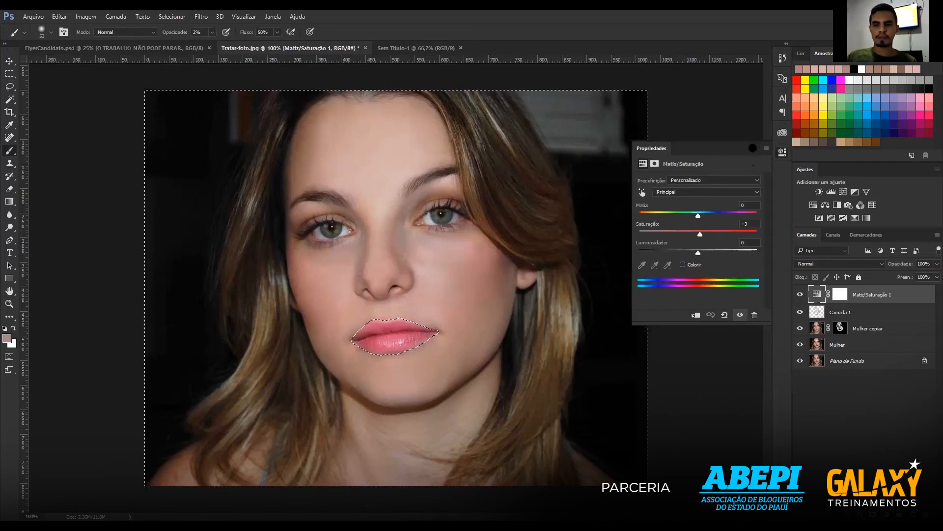
# Fill the Matiz/Saturação 1 mask with black outside the lips and set the adjustment to Colorir with Matiz 351 and Saturação 57.
pyautogui.hotkey('ctrl', 'z')
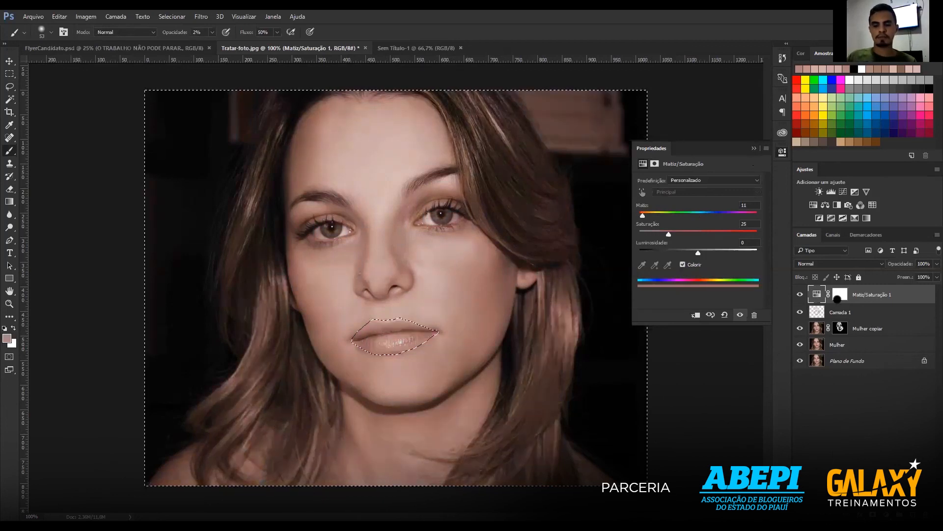
pyautogui.click(838, 297)
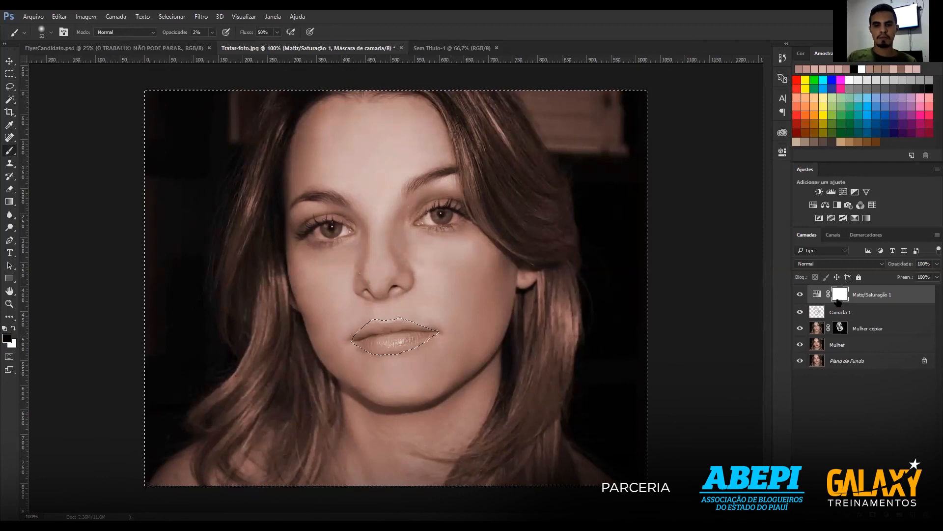
pyautogui.press('x')
pyautogui.hotkey('ctrl', 'BackSpace')
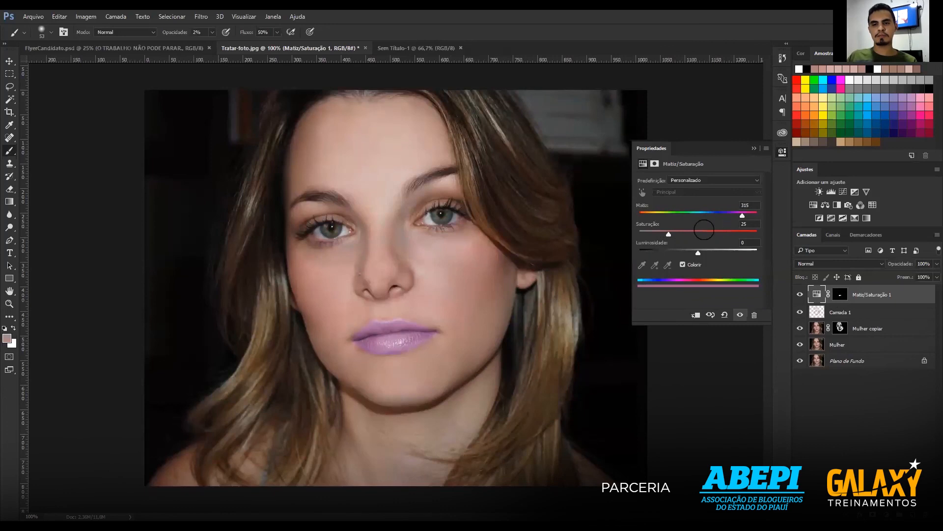
pyautogui.moveTo(698, 232); pyautogui.dragTo(706, 233)
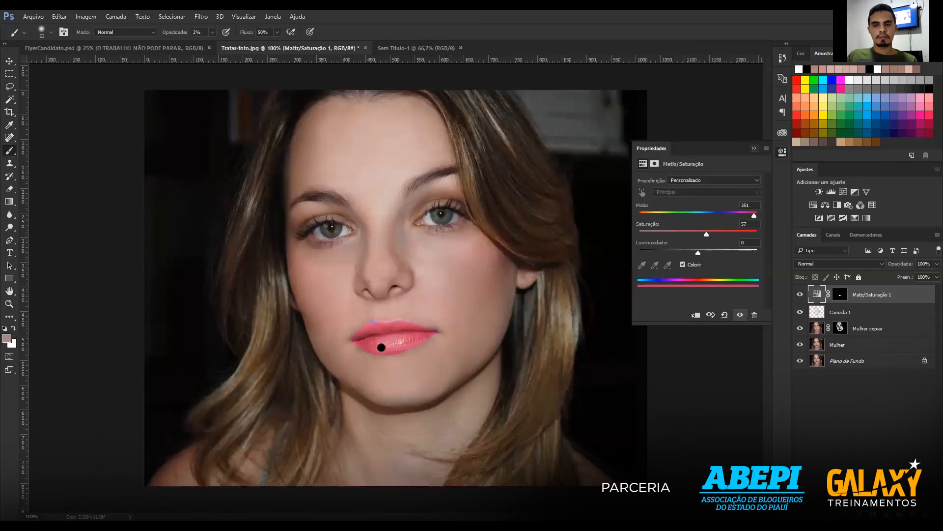
pyautogui.click(754, 148)
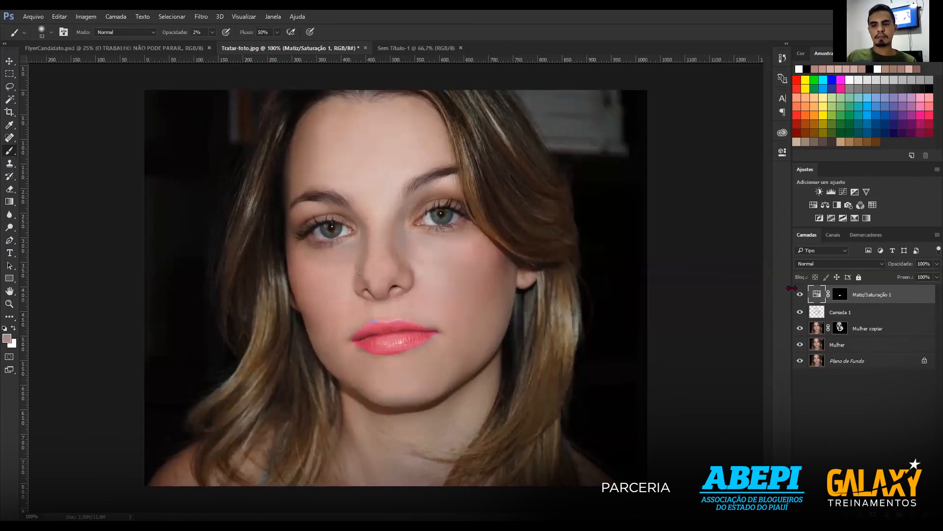
# Soften the Matiz/Saturação 1 layer mask with a Gaussian blur (Desfoque Gaussiano) of 3 pixels radius.
pyautogui.click(839, 296)
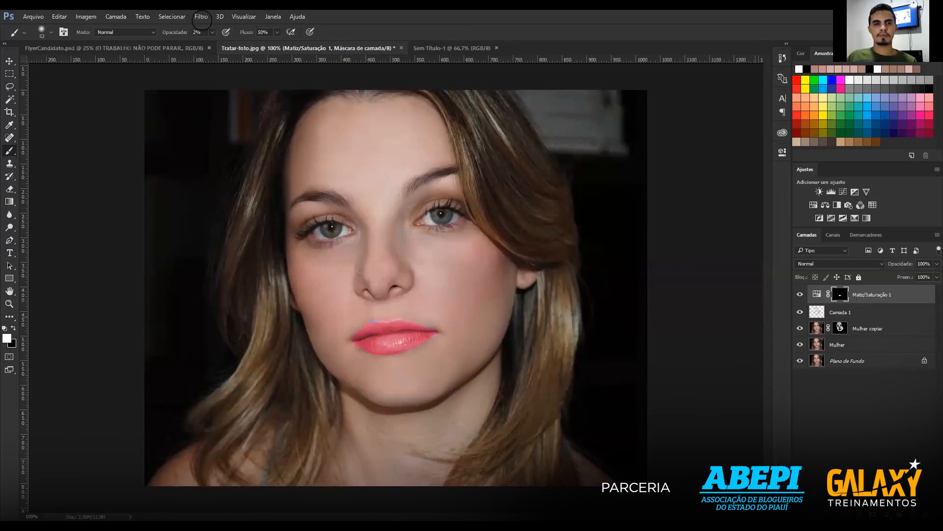
pyautogui.click(200, 18)
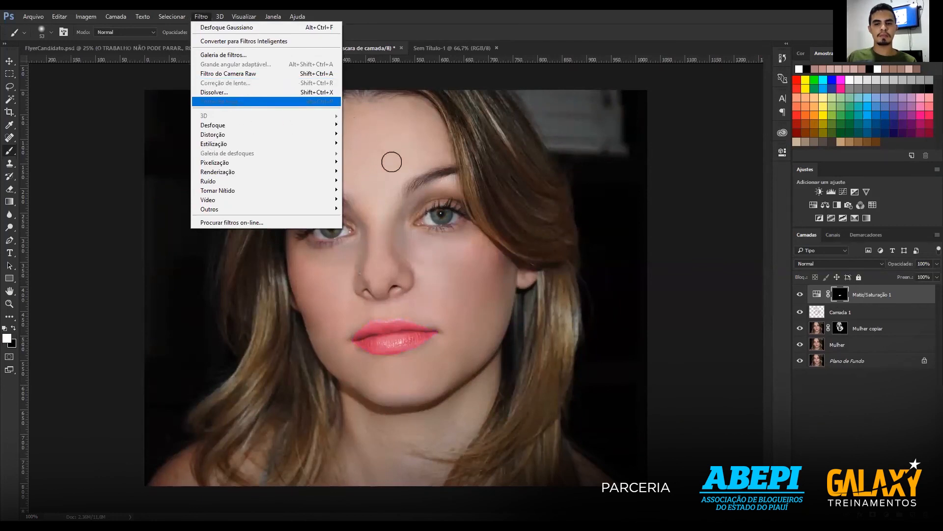
pyautogui.moveTo(213, 125)
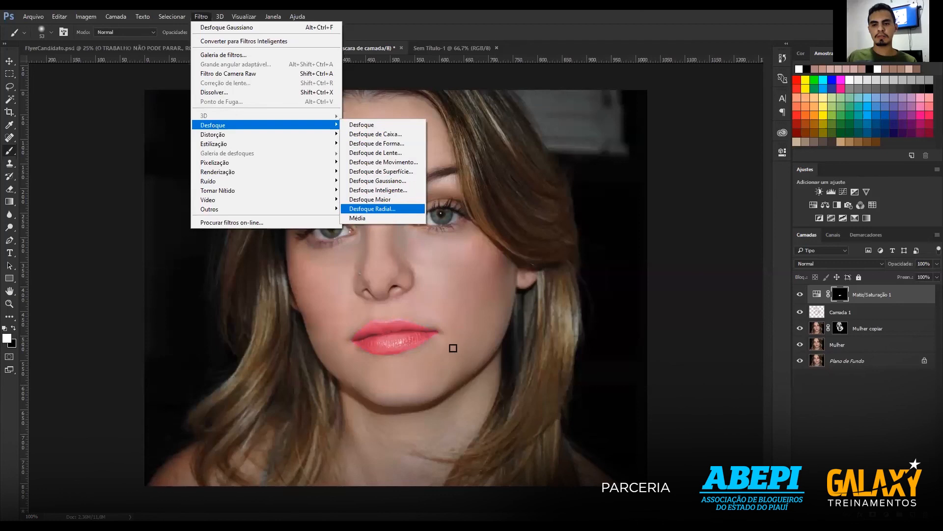
pyautogui.press('Up')
pyautogui.press('Up')
pyautogui.press('Up')
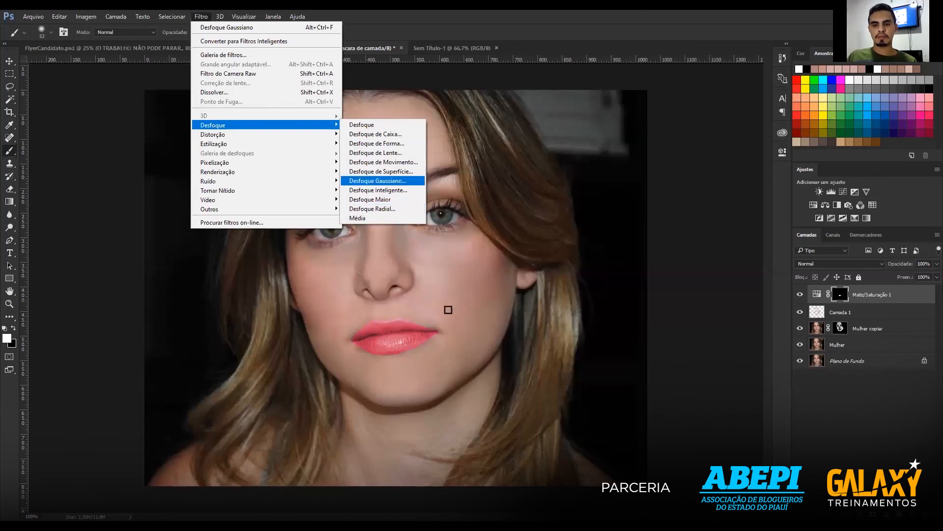
pyautogui.press('Return')
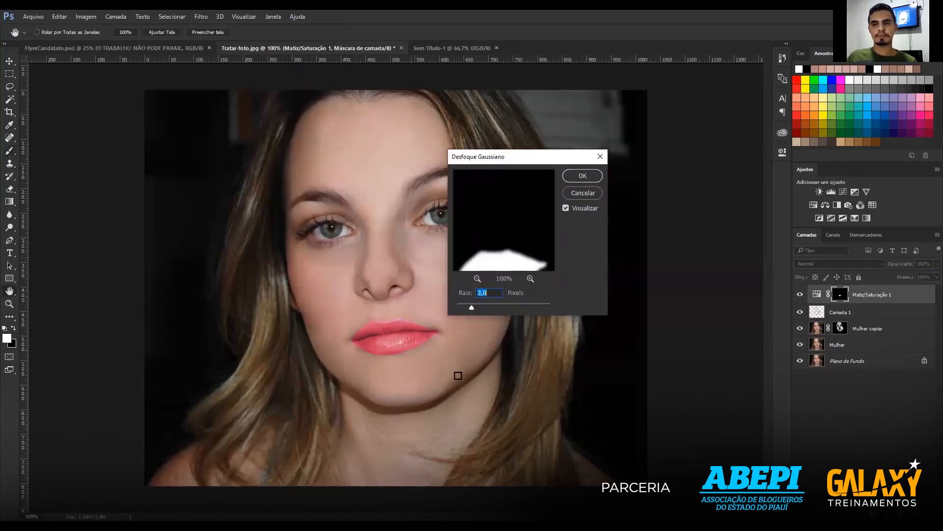
pyautogui.write('0,1')
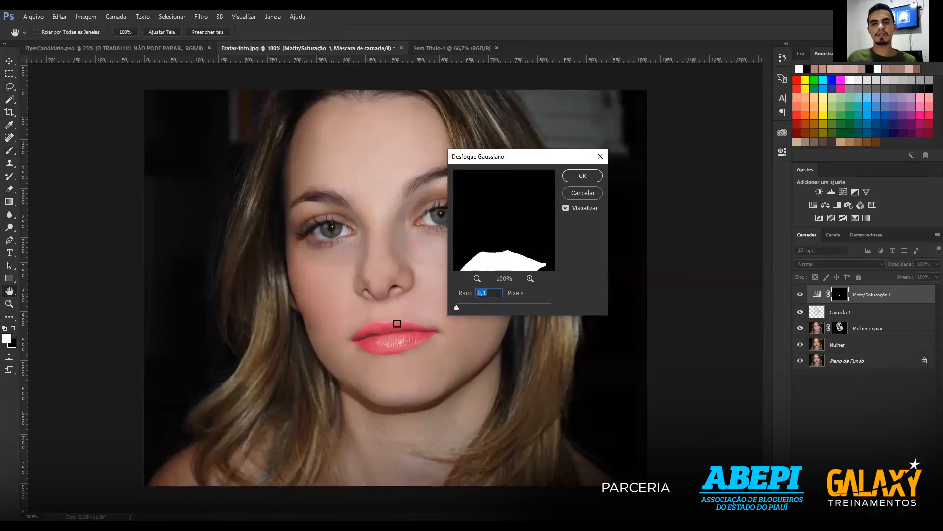
pyautogui.moveTo(456, 307); pyautogui.dragTo(473, 308)
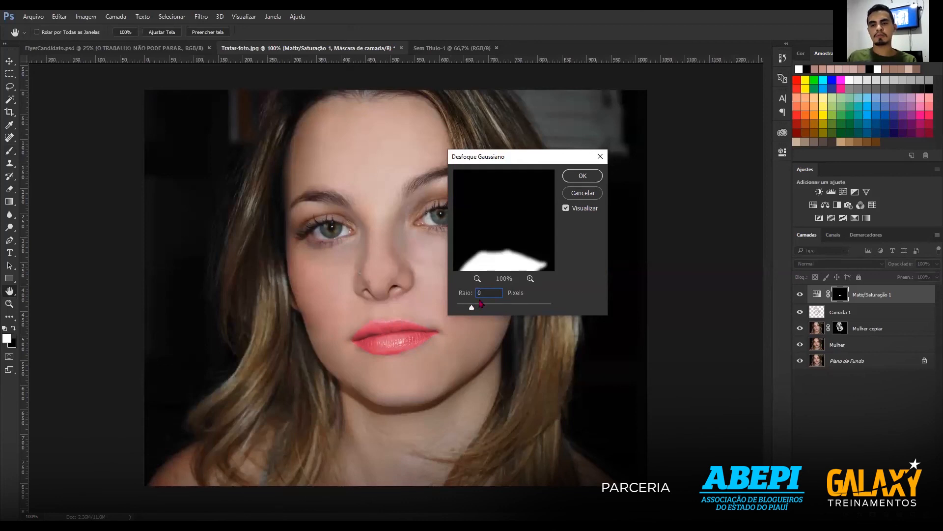
pyautogui.write('1')
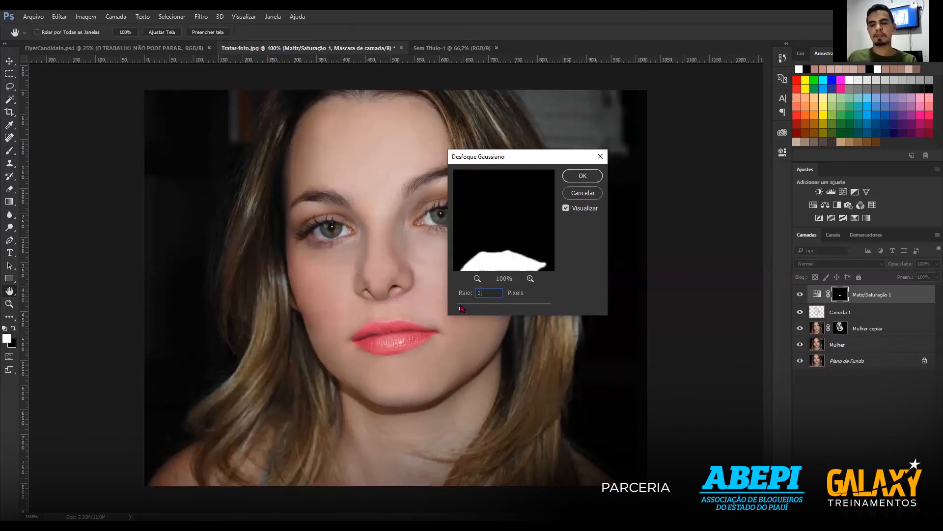
pyautogui.write('3')
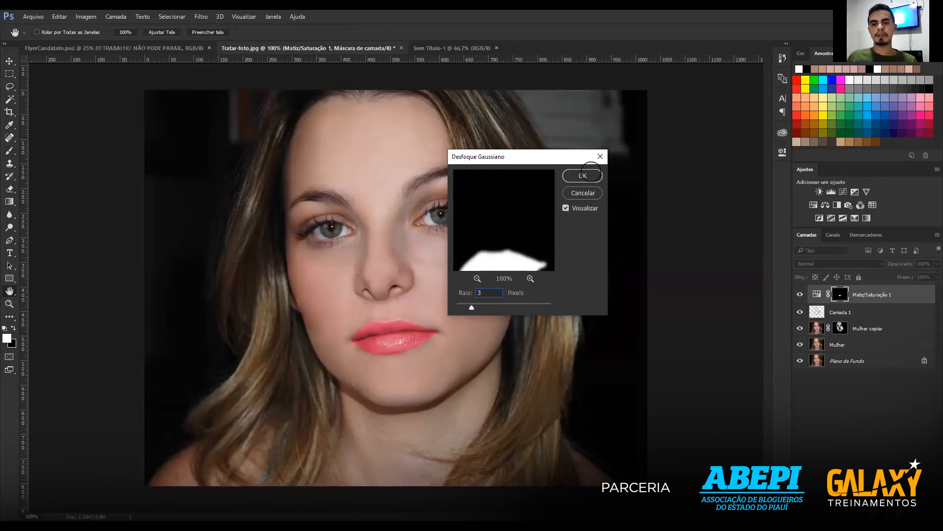
pyautogui.click(593, 177)
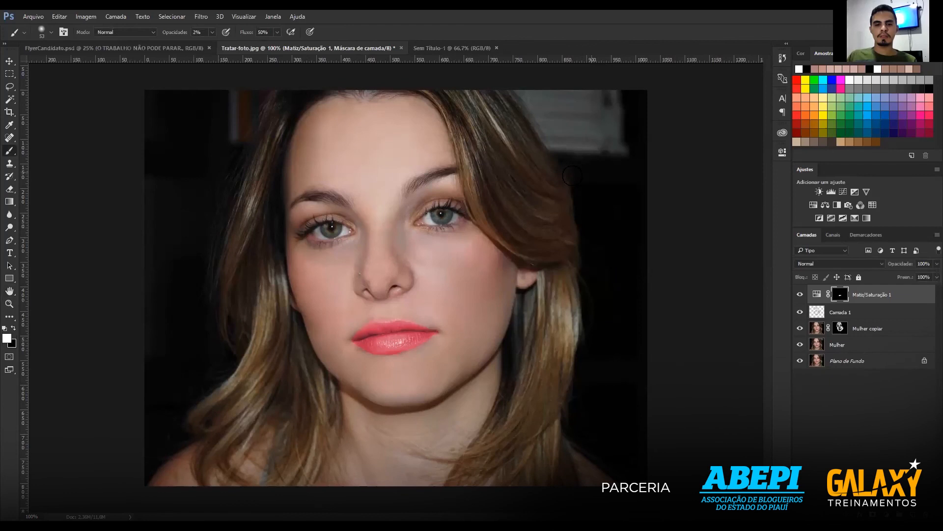
# Toggle the visibility of the Matiz/Saturação 1 layer to compare the lips with and without the colour.
pyautogui.click(800, 295)
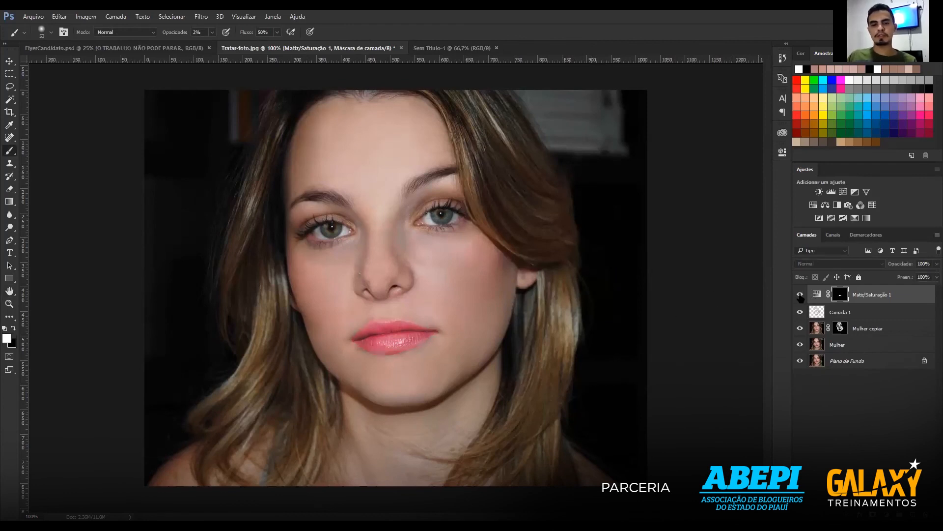
pyautogui.click(800, 295)
pyautogui.click(800, 295)
pyautogui.click(800, 295)
pyautogui.click(800, 295)
pyautogui.click(800, 295)
pyautogui.click(800, 295)
pyautogui.click(799, 295)
pyautogui.click(800, 295)
pyautogui.click(800, 295)
# Set the saturation of the Matiz/Saturação 1 adjustment to 61.
pyautogui.doubleClick(816, 294)
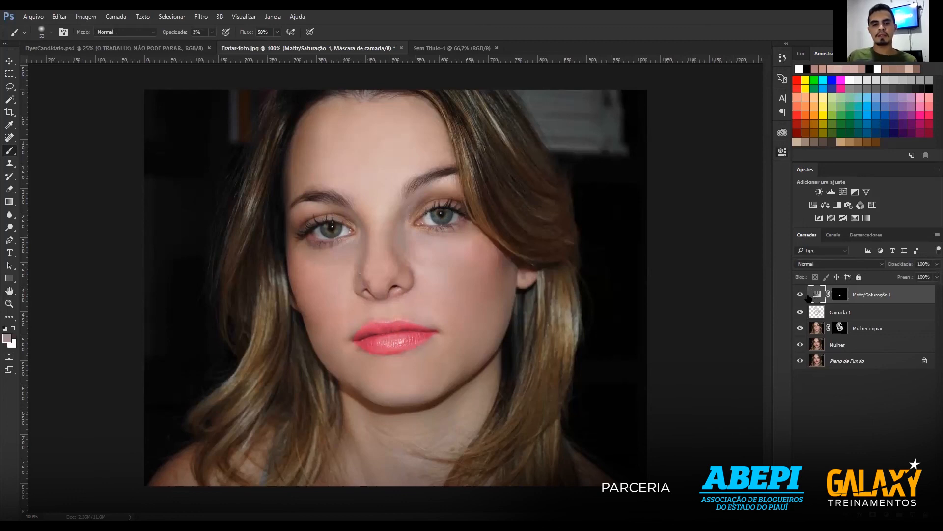
pyautogui.moveTo(707, 235)
pyautogui.mouseDown()
pyautogui.moveTo(732, 235)
pyautogui.moveTo(694, 240)
pyautogui.moveTo(714, 242)
pyautogui.mouseUp()
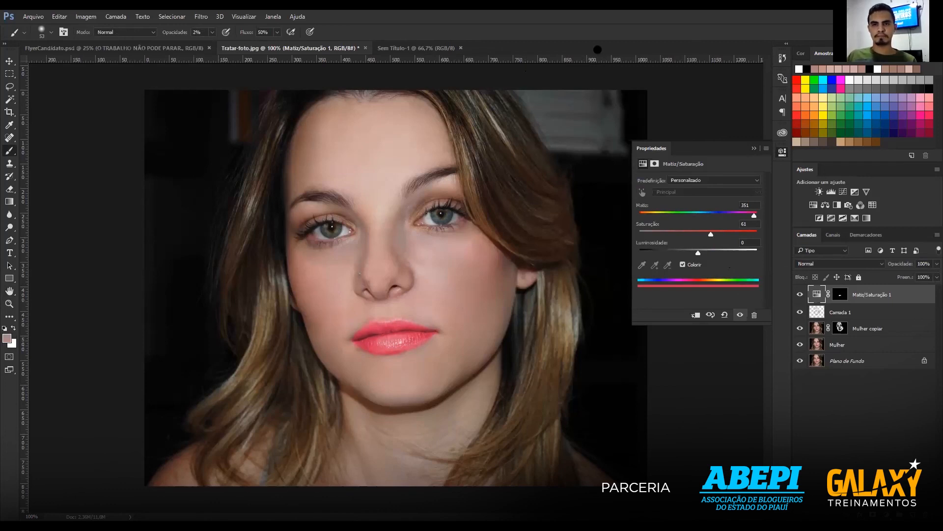
pyautogui.click(754, 148)
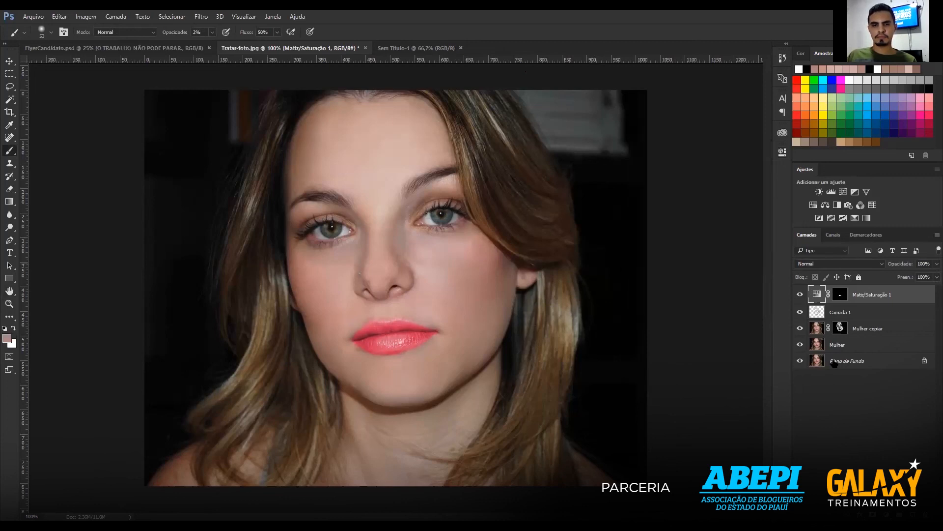
# Select a circle about 44 px wide around the iris on the photo's left with the Elliptical Marquee, on the Mulher layer.
pyautogui.click(863, 328)
pyautogui.click(856, 344)
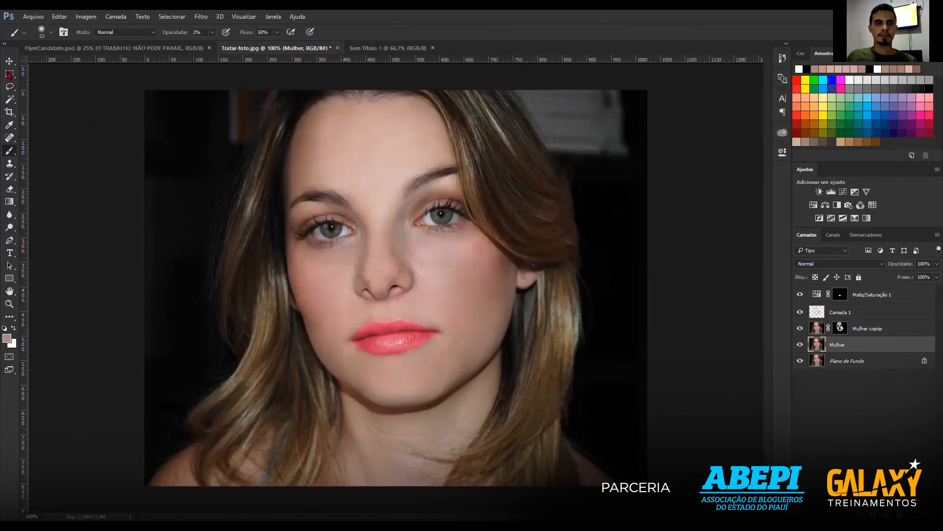
pyautogui.hotkey('shift', 'm')
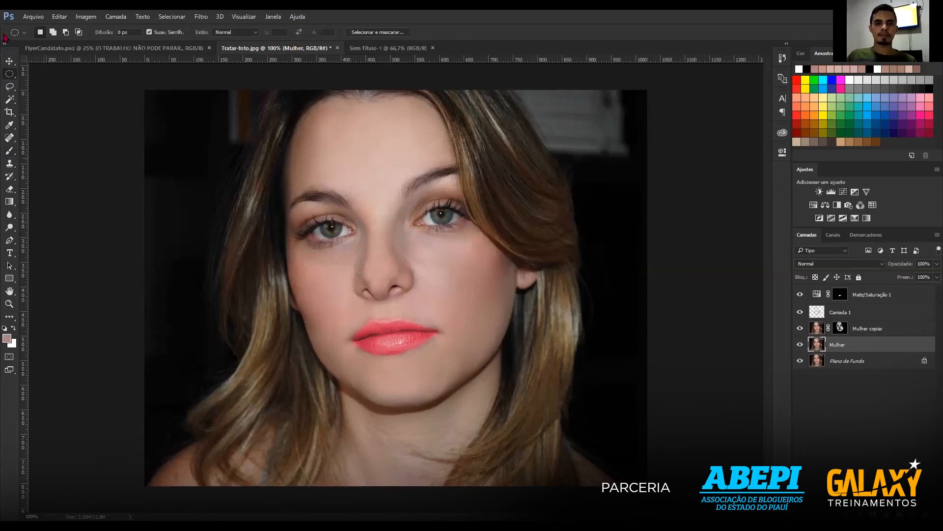
pyautogui.rightClick(11, 77)
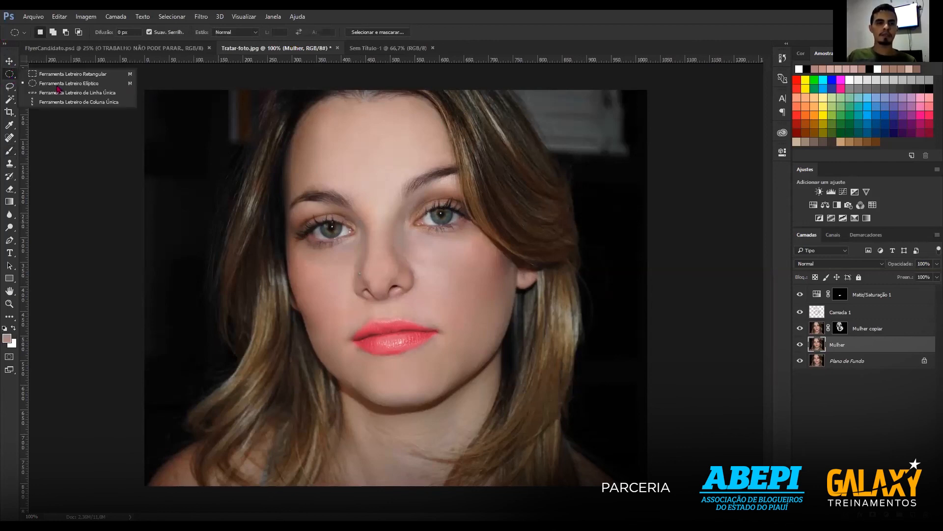
pyautogui.click(9, 77)
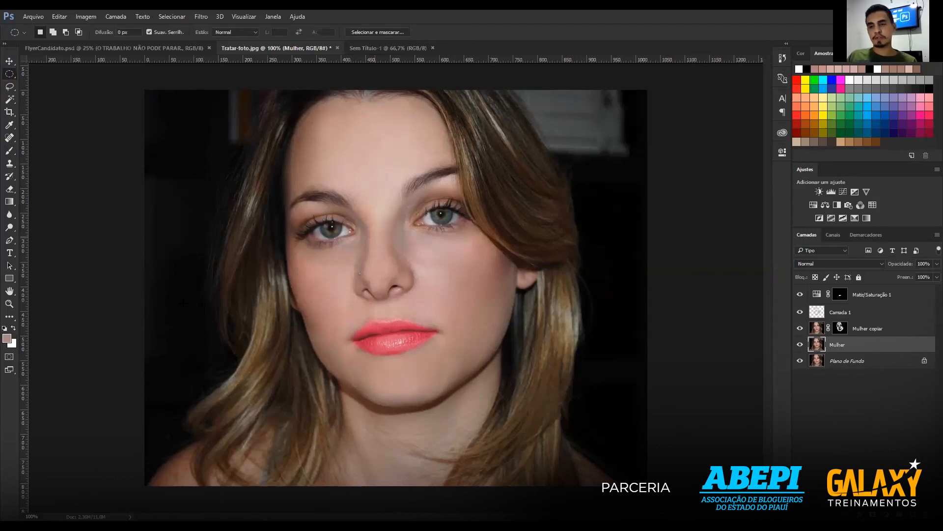
pyautogui.scroll(3, 396, 207)
pyautogui.moveTo(105, 241); pyautogui.dragTo(247, 326)
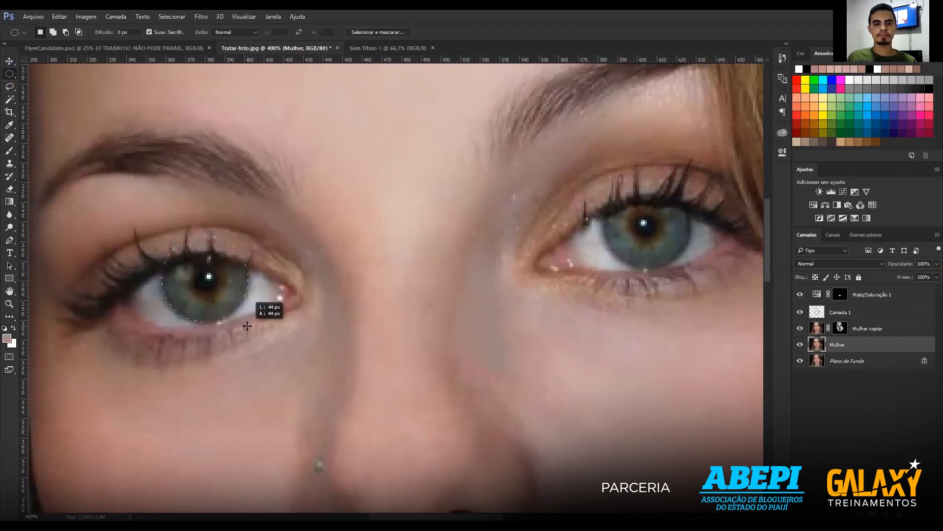
pyautogui.moveTo(247, 326); pyautogui.dragTo(247, 326)
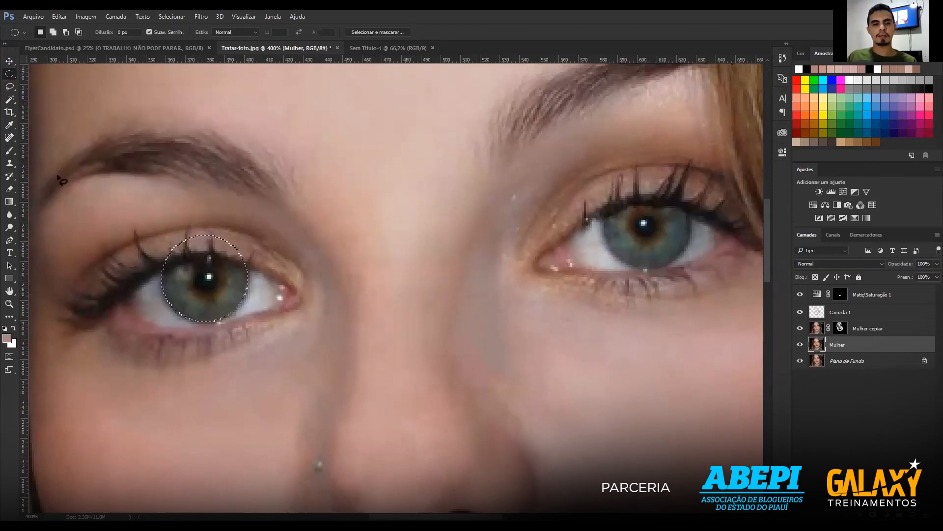
# Subtract the upper eyelid and lashes from the circular selection of the left-hand iris with the Lasso tool.
pyautogui.press('l')
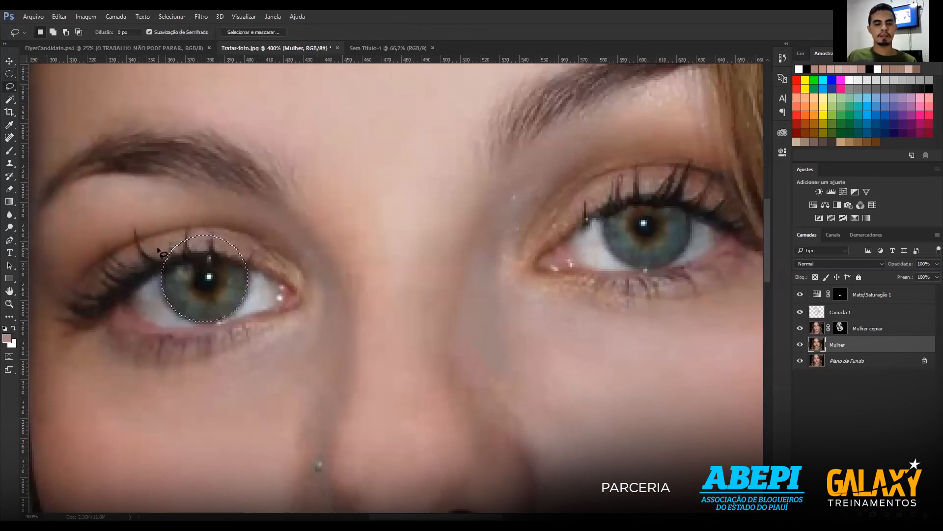
pyautogui.press('alt')
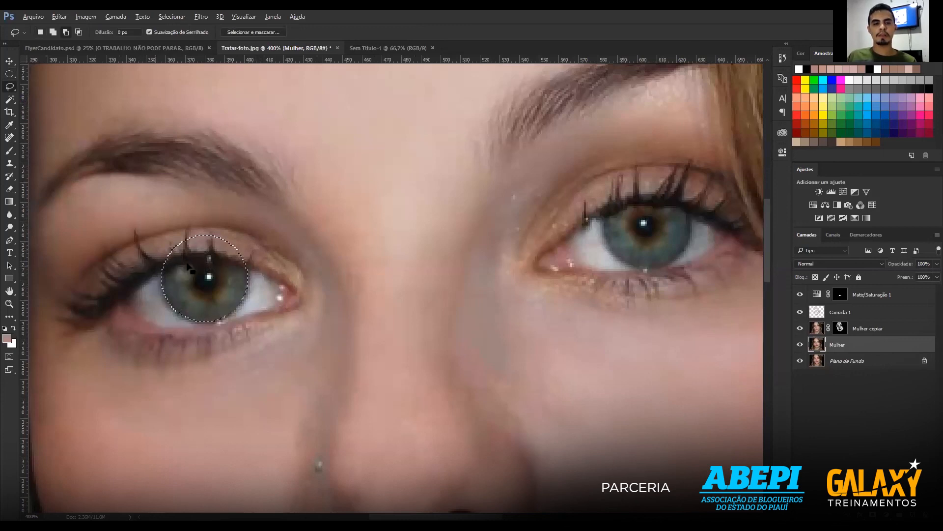
pyautogui.moveTo(150, 314); pyautogui.dragTo(152, 320)
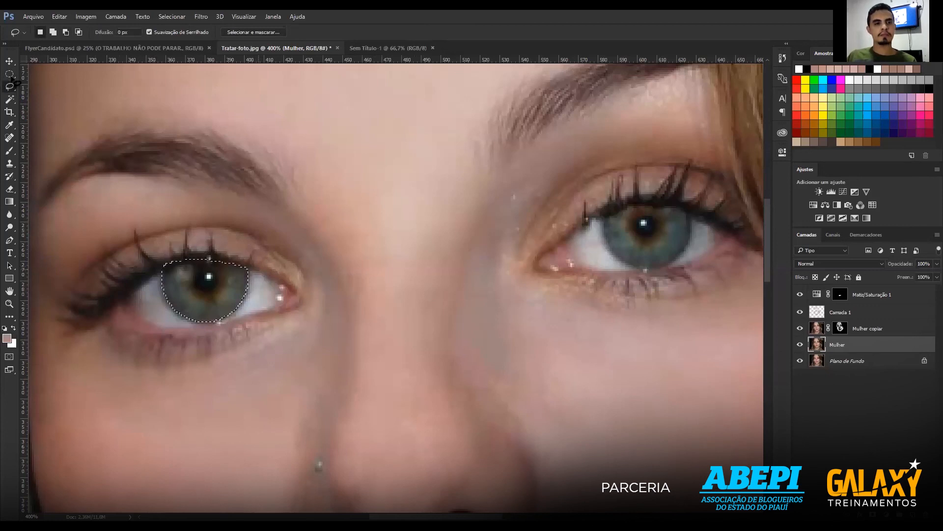
# Add a circular Elliptical Marquee selection around the iris on the photo's right to the existing selection.
pyautogui.press('m')
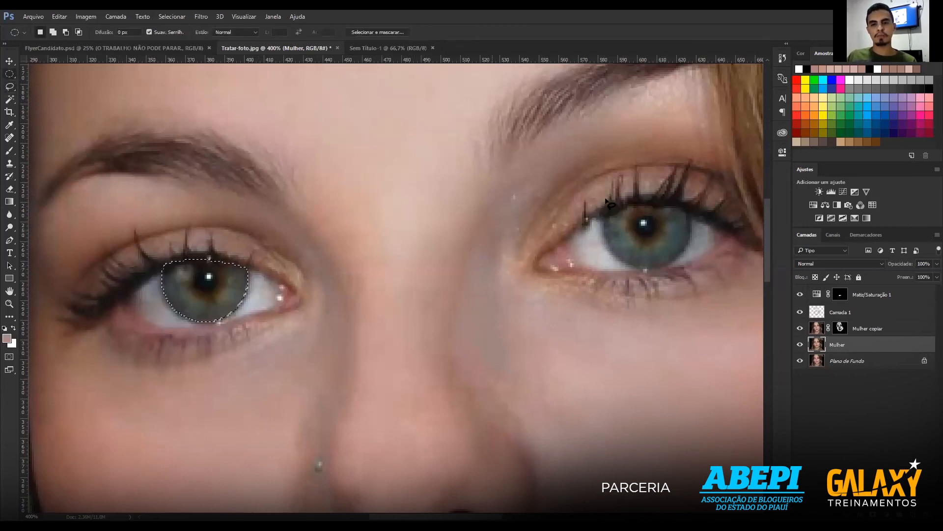
pyautogui.press('shift')
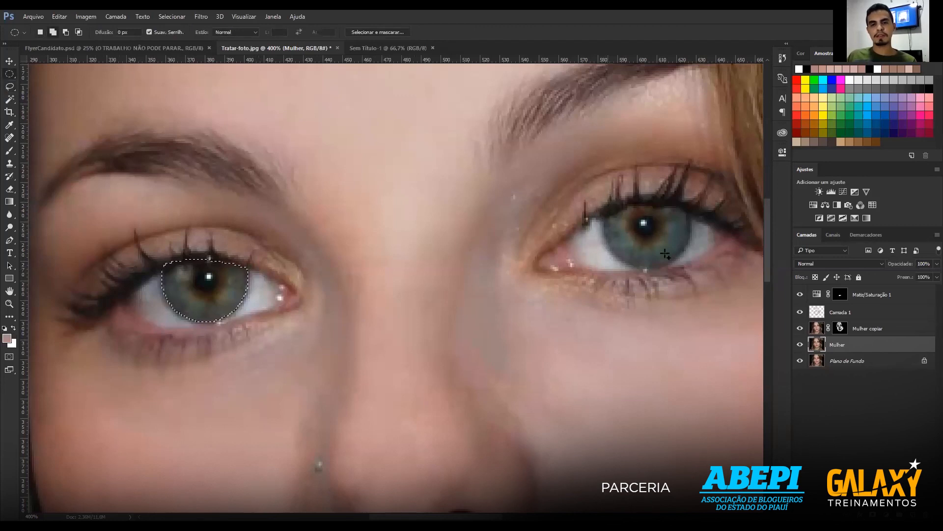
pyautogui.moveTo(602, 182); pyautogui.dragTo(691, 266)
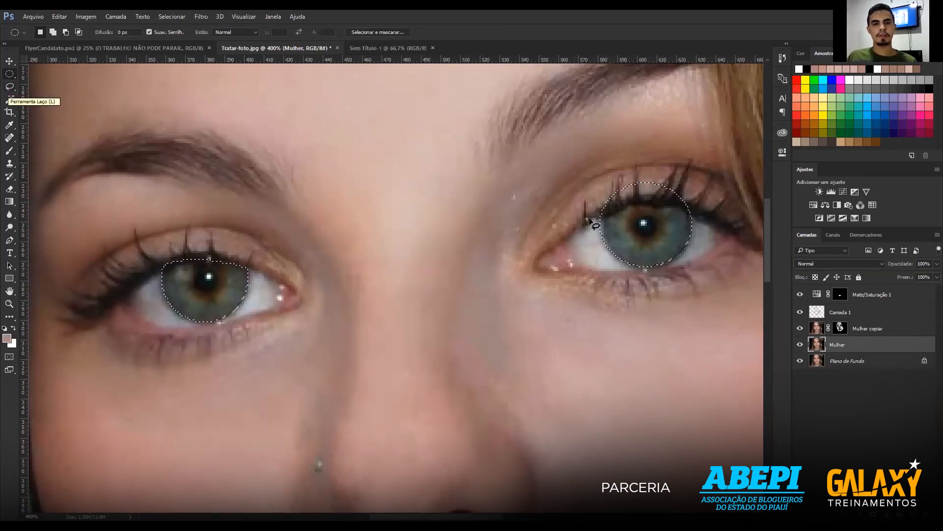
# Subtract the upper eyelid and lashes from the right-hand iris selection with the Lasso tool.
pyautogui.press('l')
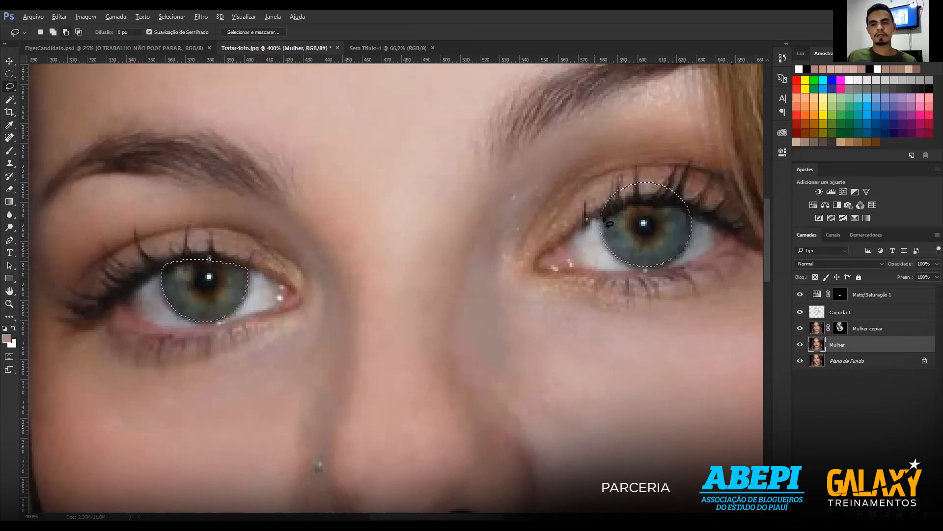
pyautogui.moveTo(596, 220)
pyautogui.mouseDown()
pyautogui.moveTo(705, 213)
pyautogui.moveTo(712, 188)
pyautogui.moveTo(695, 175)
pyautogui.moveTo(626, 171)
pyautogui.moveTo(598, 186)
pyautogui.moveTo(587, 224)
pyautogui.moveTo(705, 212)
pyautogui.moveTo(634, 169)
pyautogui.moveTo(583, 230)
pyautogui.mouseUp()
pyautogui.scroll(-1, 584, 230)
pyautogui.scroll(-1, 585, 235)
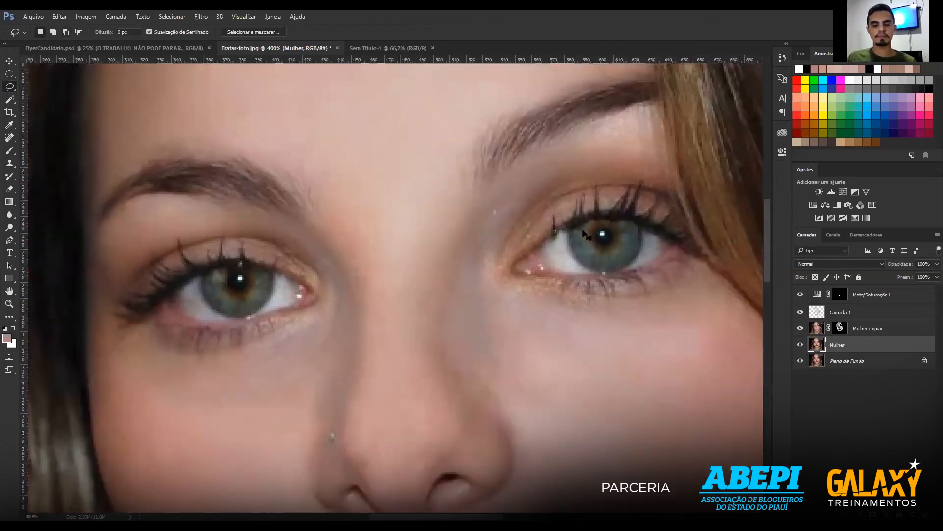
pyautogui.scroll(-1, 584, 234)
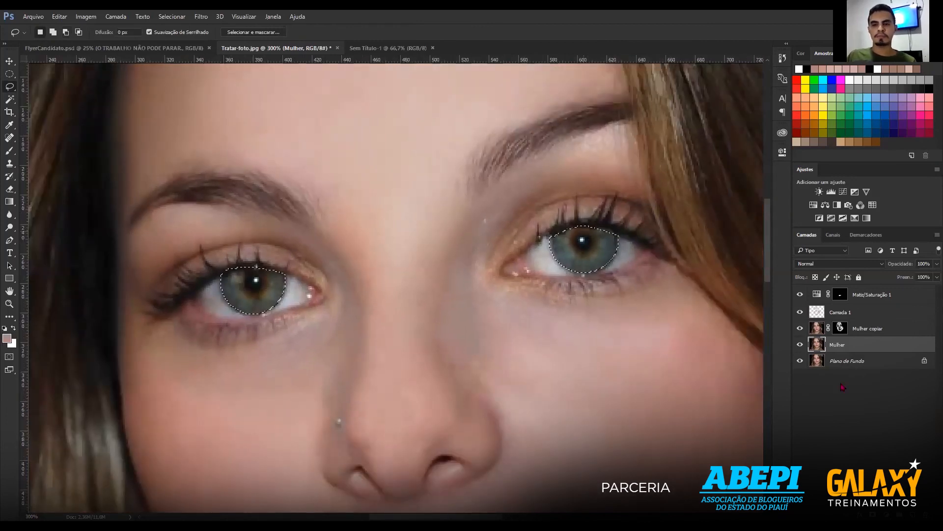
pyautogui.hotkey('ctrl', '-')
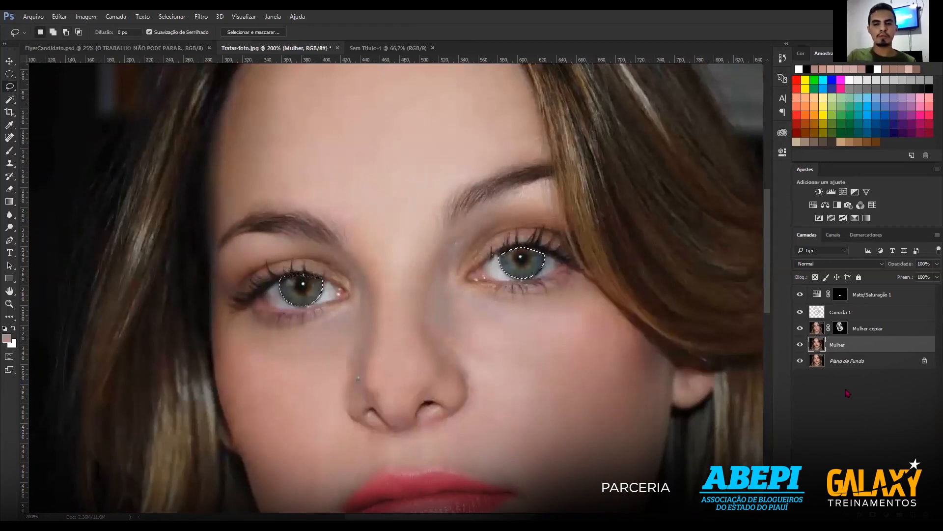
# Apply Matiz/Saturação to the selected irises, try Colorir, and settle on a Matiz of -8 with Colorir off.
pyautogui.hotkey('ctrl', 'u')
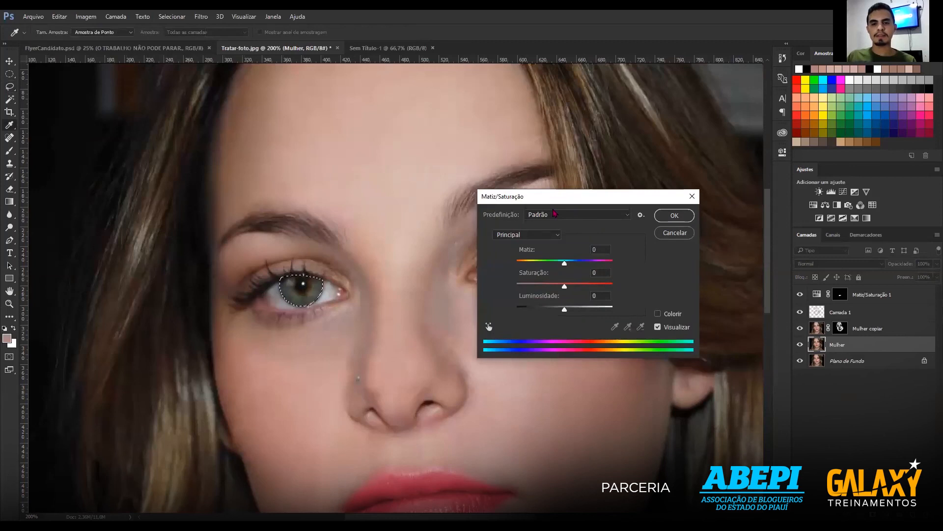
pyautogui.moveTo(580, 197); pyautogui.dragTo(637, 314)
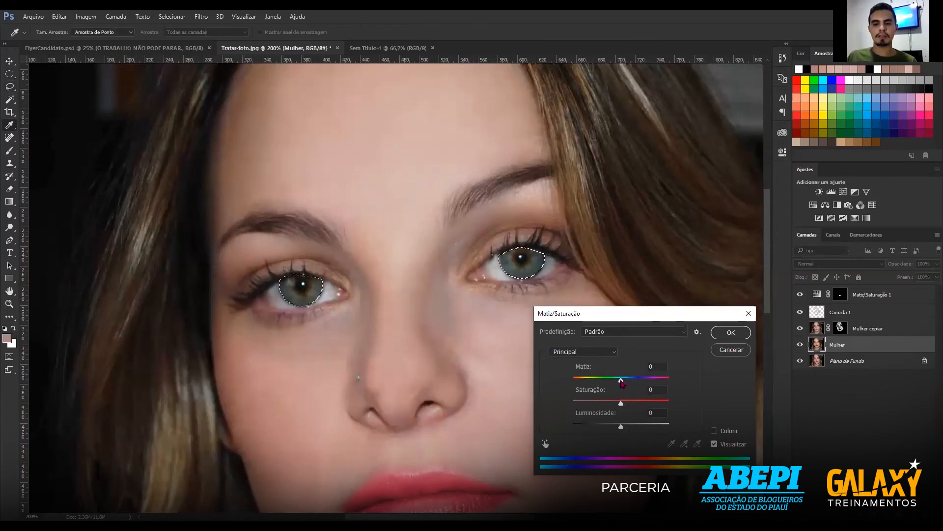
pyautogui.moveTo(621, 380); pyautogui.dragTo(606, 380)
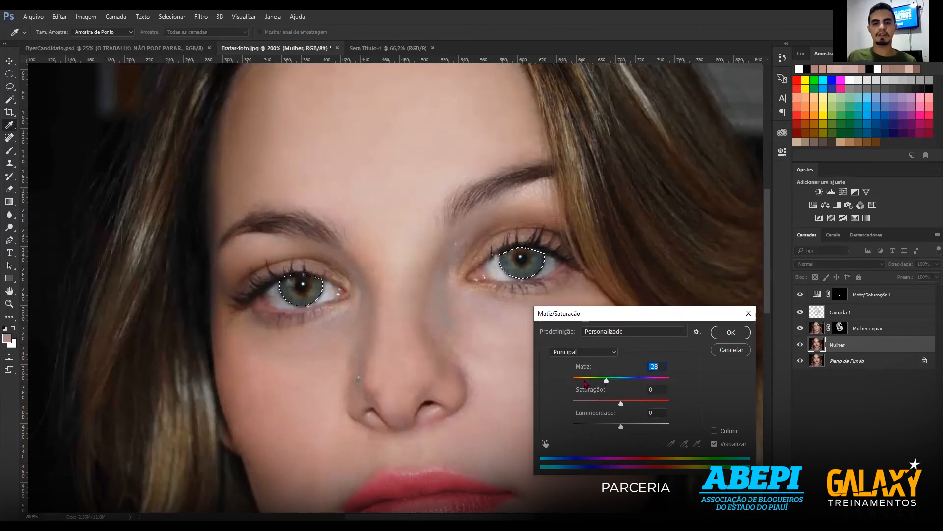
pyautogui.write('18')
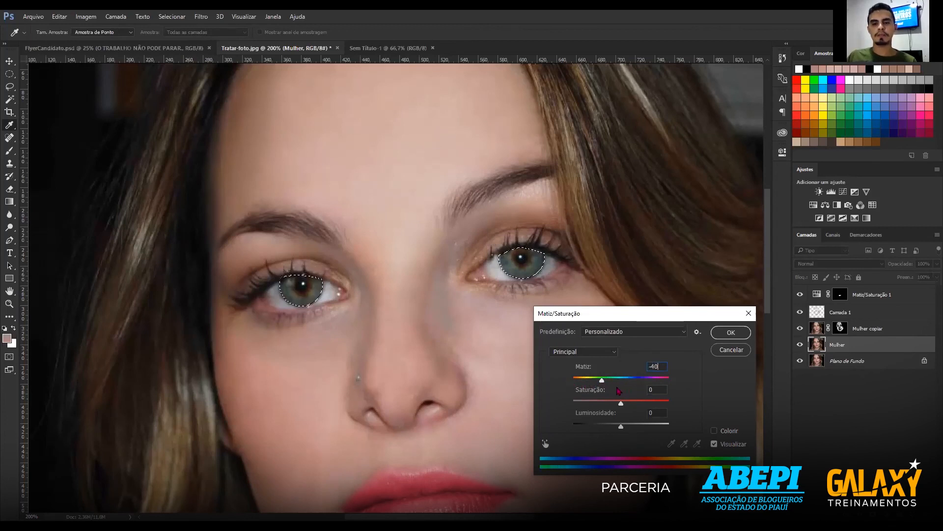
pyautogui.click(714, 431)
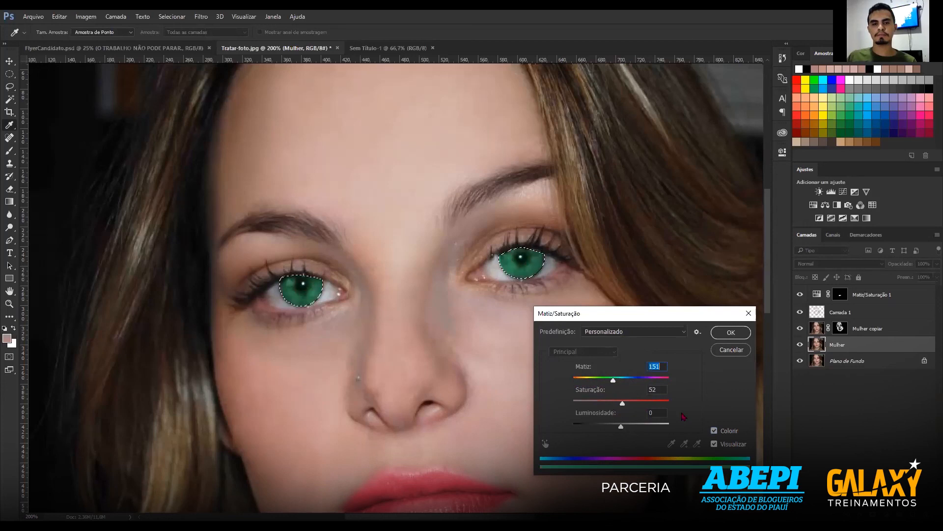
pyautogui.moveTo(613, 381); pyautogui.dragTo(608, 381)
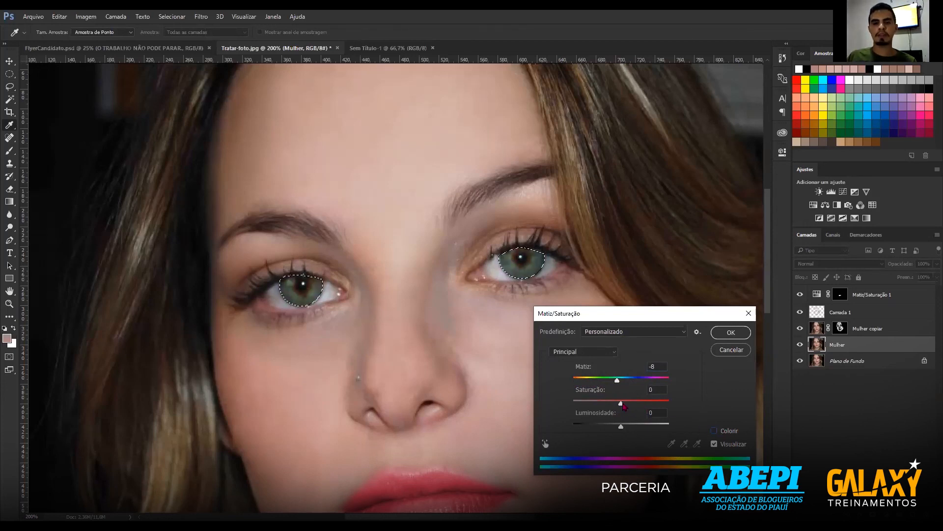
# Set the irises' Saturação to +30 with Luminosidade at 0, apply the adjustment and deselect the irises.
pyautogui.moveTo(621, 404); pyautogui.dragTo(627, 404)
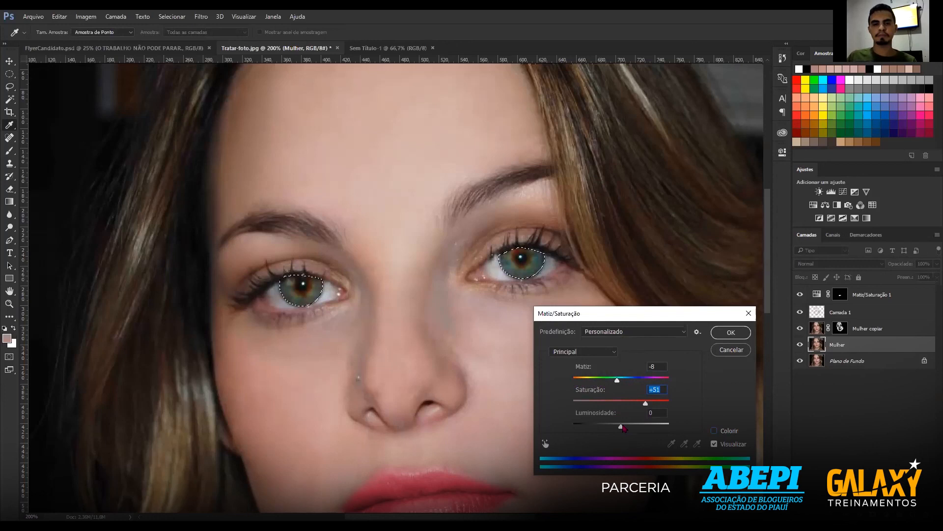
pyautogui.moveTo(623, 427); pyautogui.dragTo(624, 427)
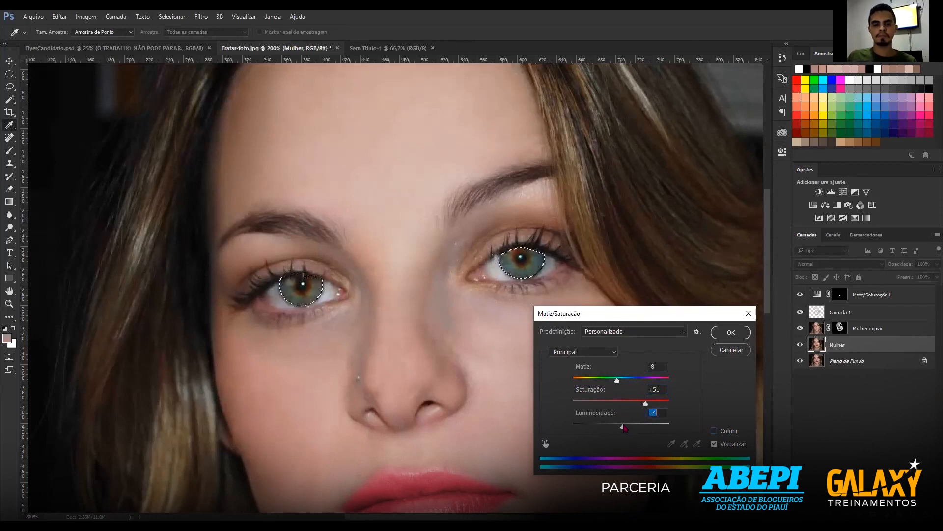
pyautogui.write('0')
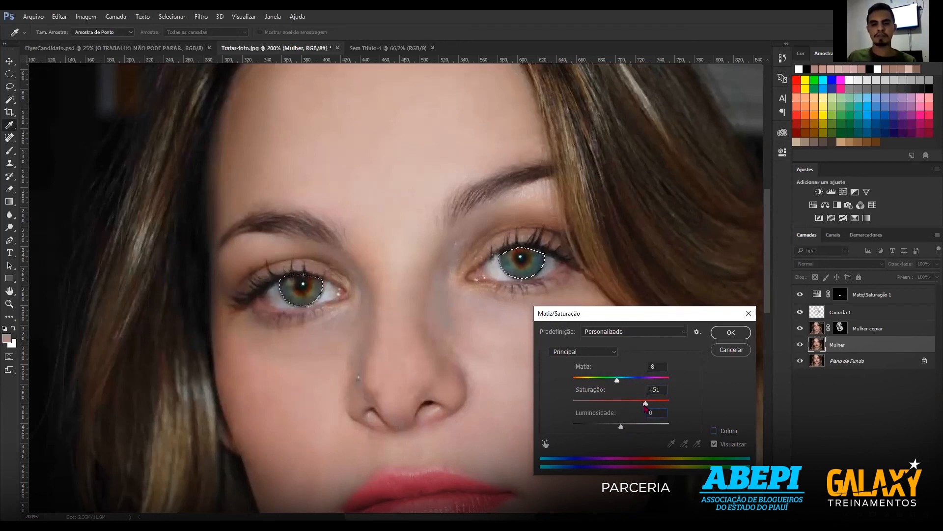
pyautogui.moveTo(646, 403); pyautogui.dragTo(603, 404)
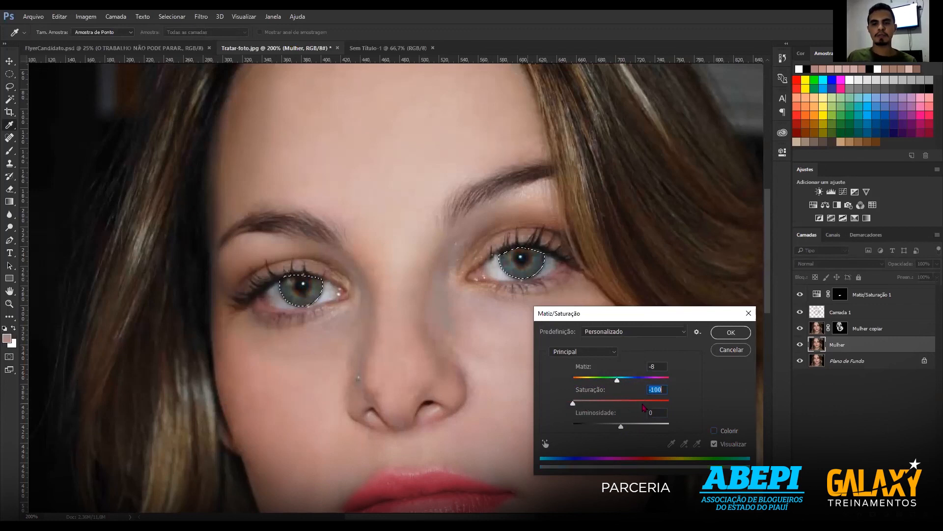
pyautogui.click(636, 403)
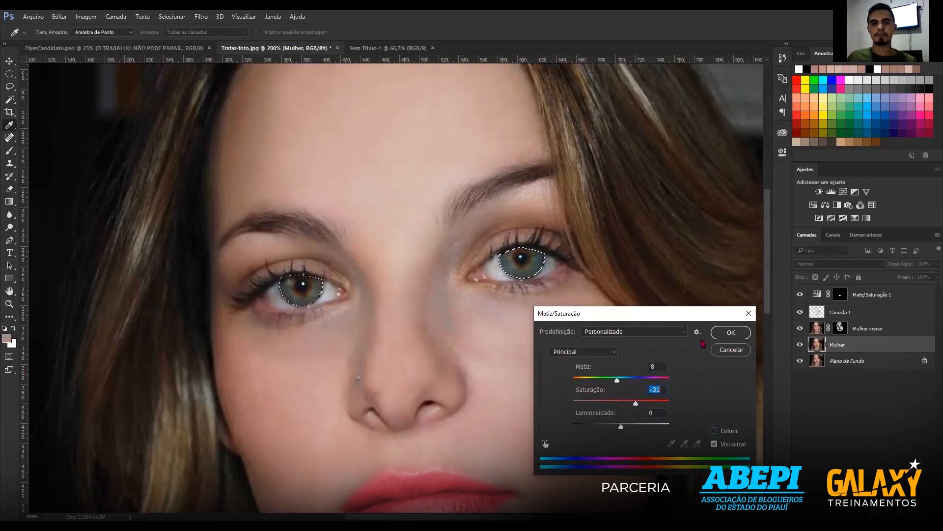
pyautogui.press('Down')
pyautogui.press('Down')
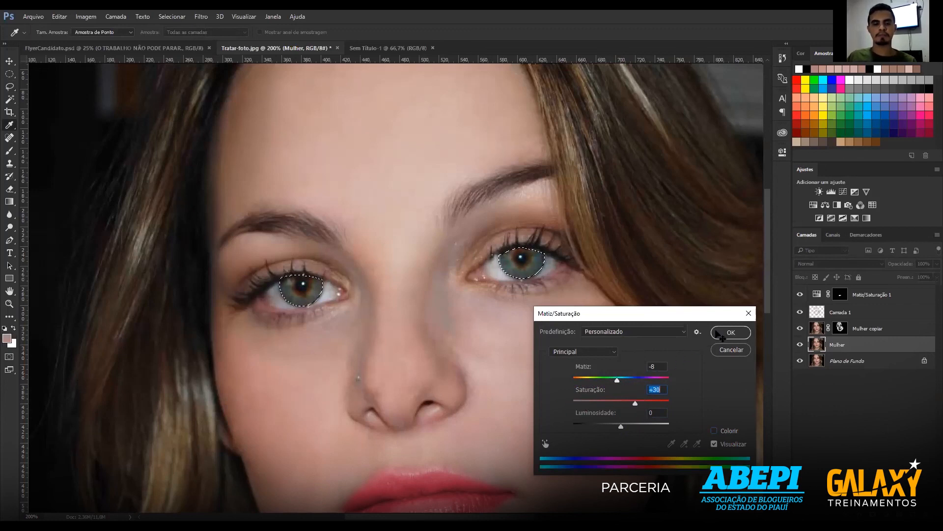
pyautogui.click(720, 334)
pyautogui.hotkey('ctrl', 'd')
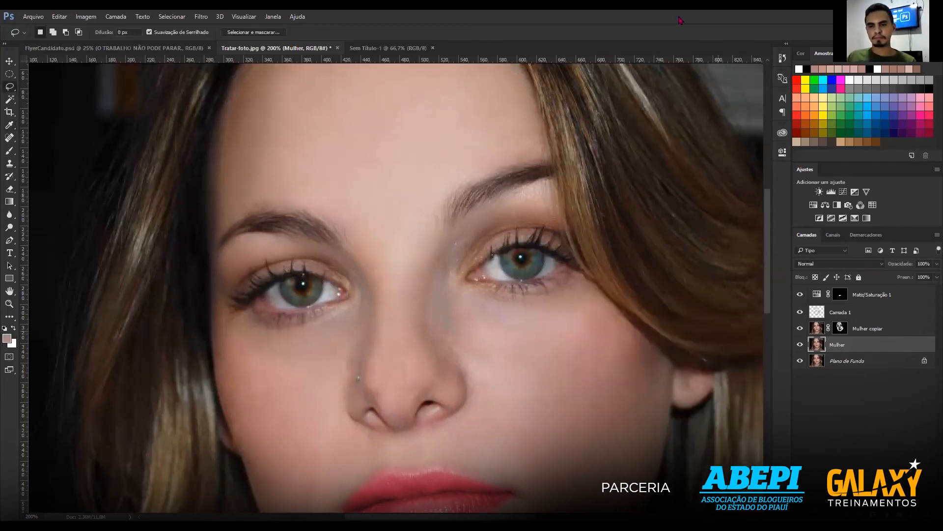
# Compare with the original by hiding all layers above Plano de Fundo and showing Mulher, Mulher copiar and Camada 1 again one by one.
pyautogui.hotkey('ctrl', '0')
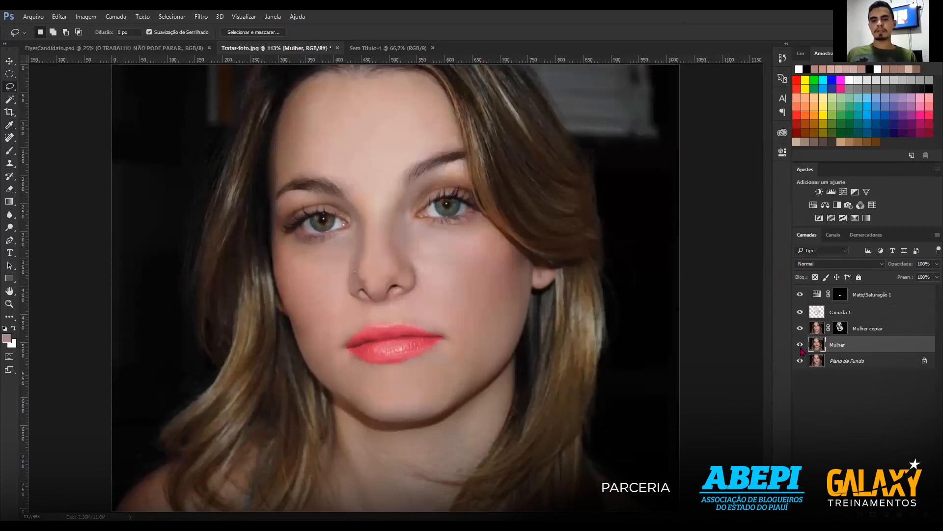
pyautogui.moveTo(800, 347); pyautogui.dragTo(800, 295)
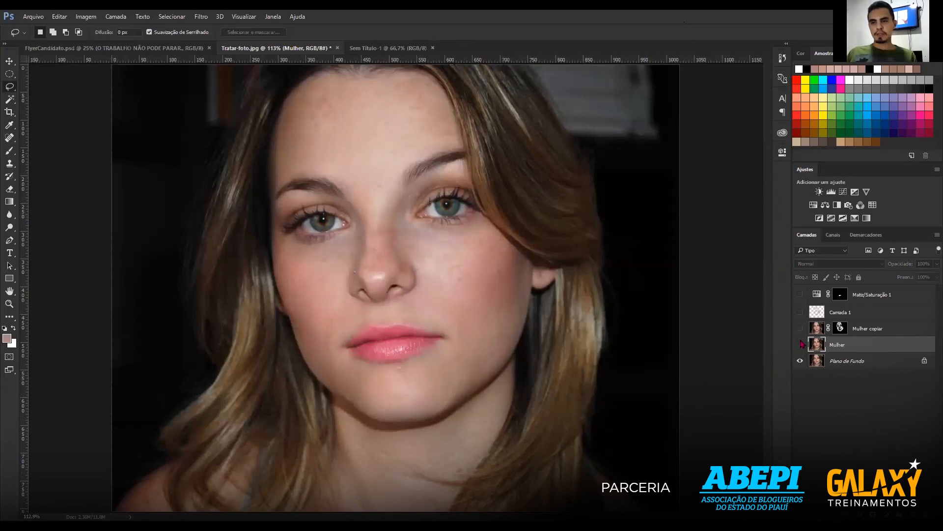
pyautogui.click(800, 344)
pyautogui.click(801, 332)
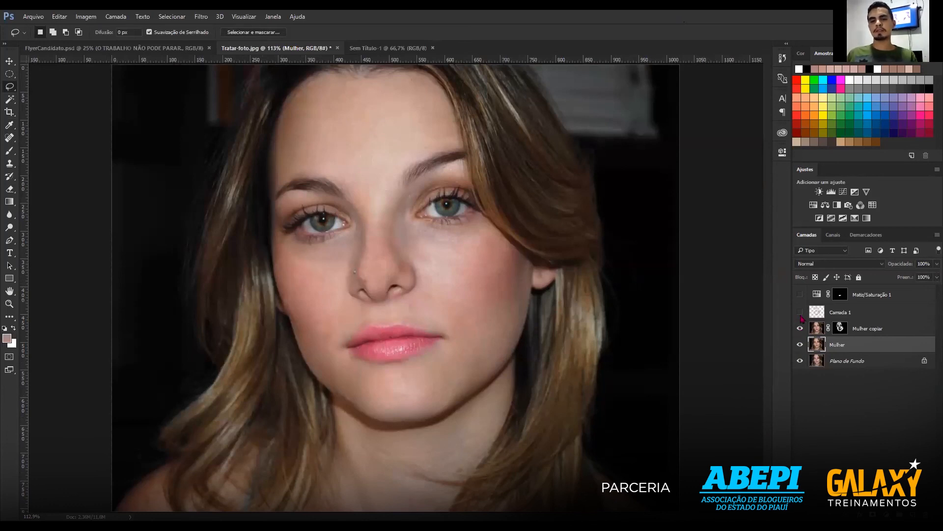
pyautogui.click(801, 317)
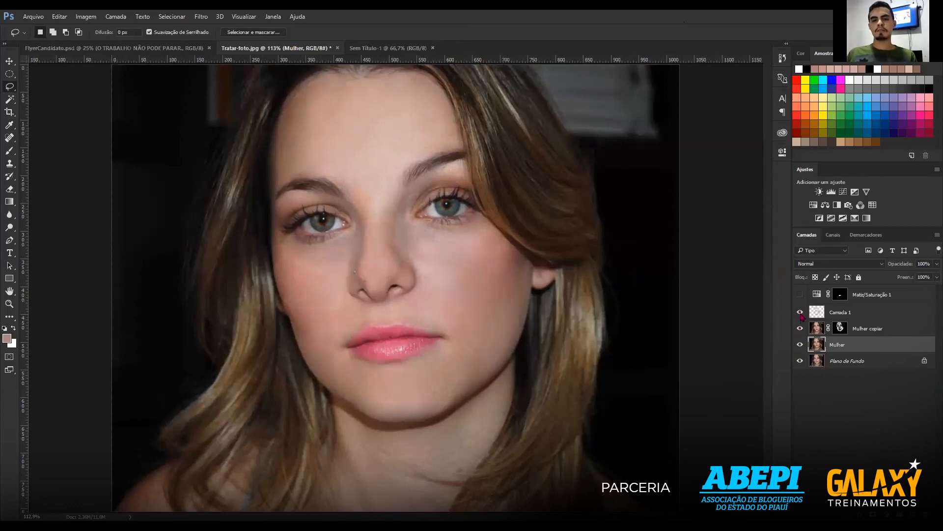
# Hide Camada 1, make the Matiz/Saturação 1 layer visible again and select it.
pyautogui.click(801, 313)
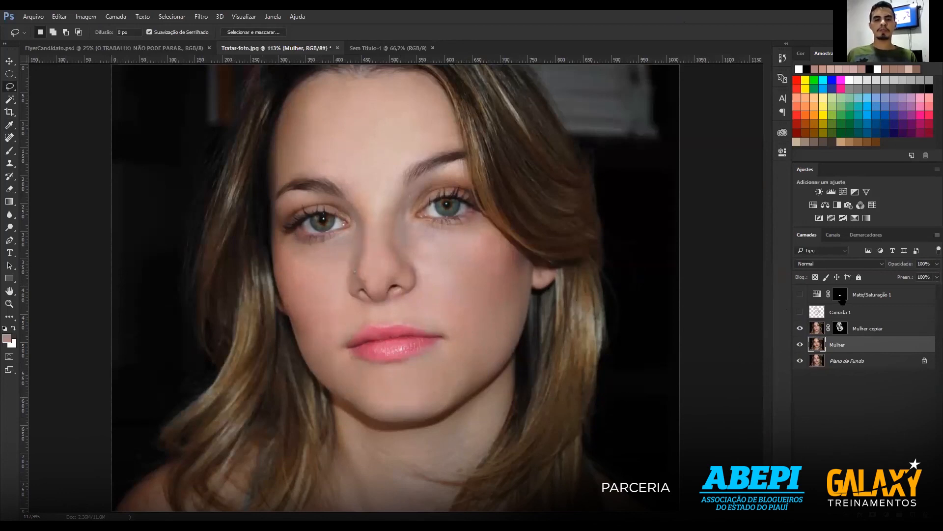
pyautogui.click(800, 295)
pyautogui.click(862, 297)
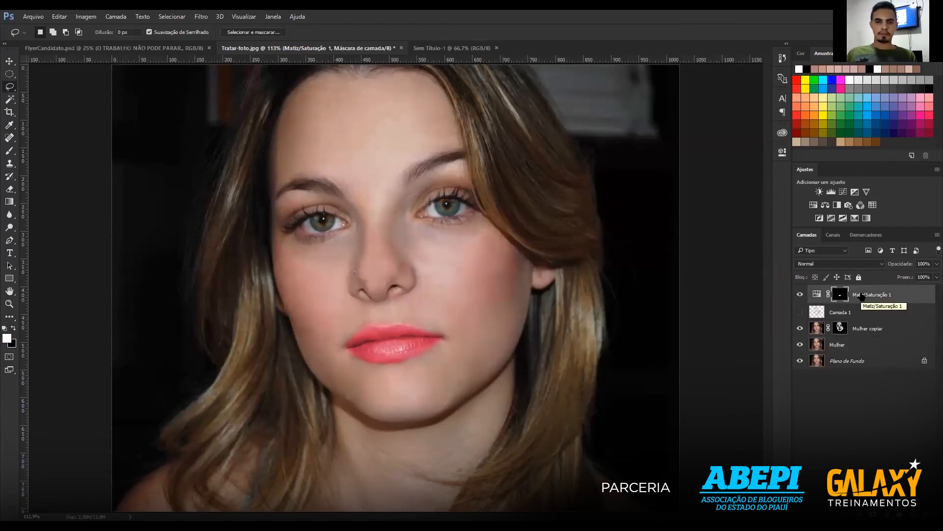